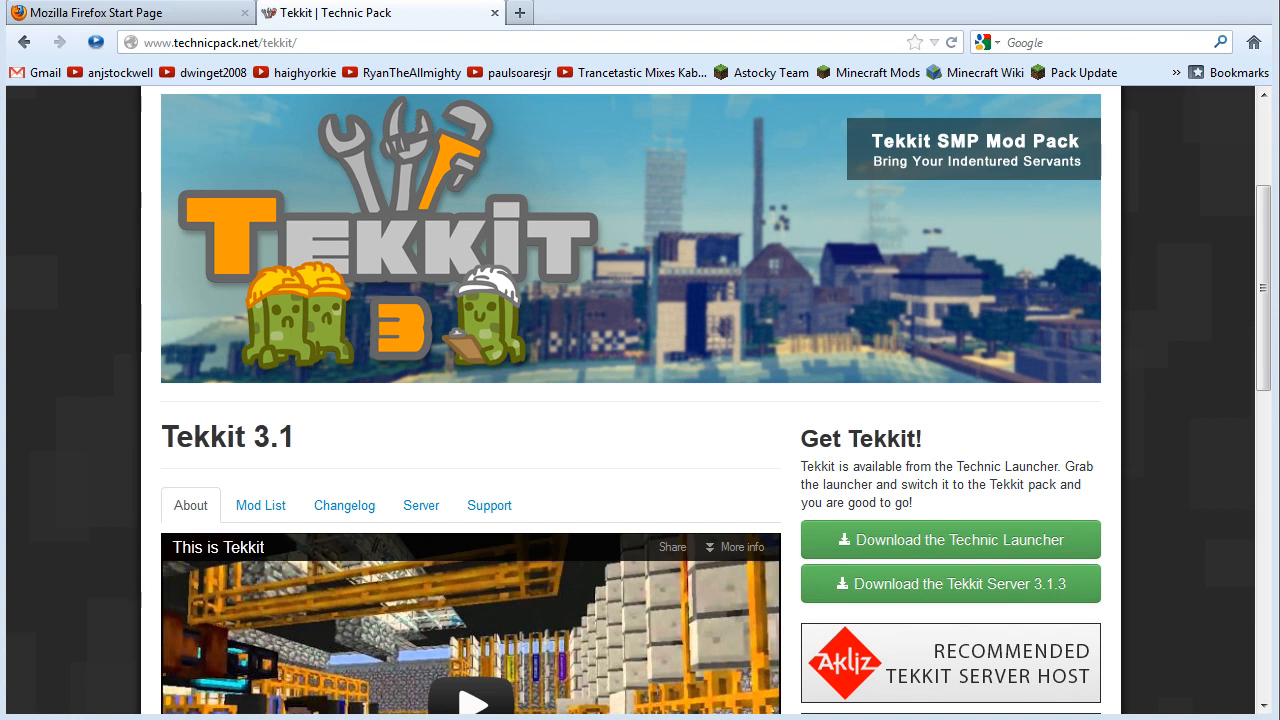
Open the Windows system information, check the system type, and close the window.
key(super+Pause)
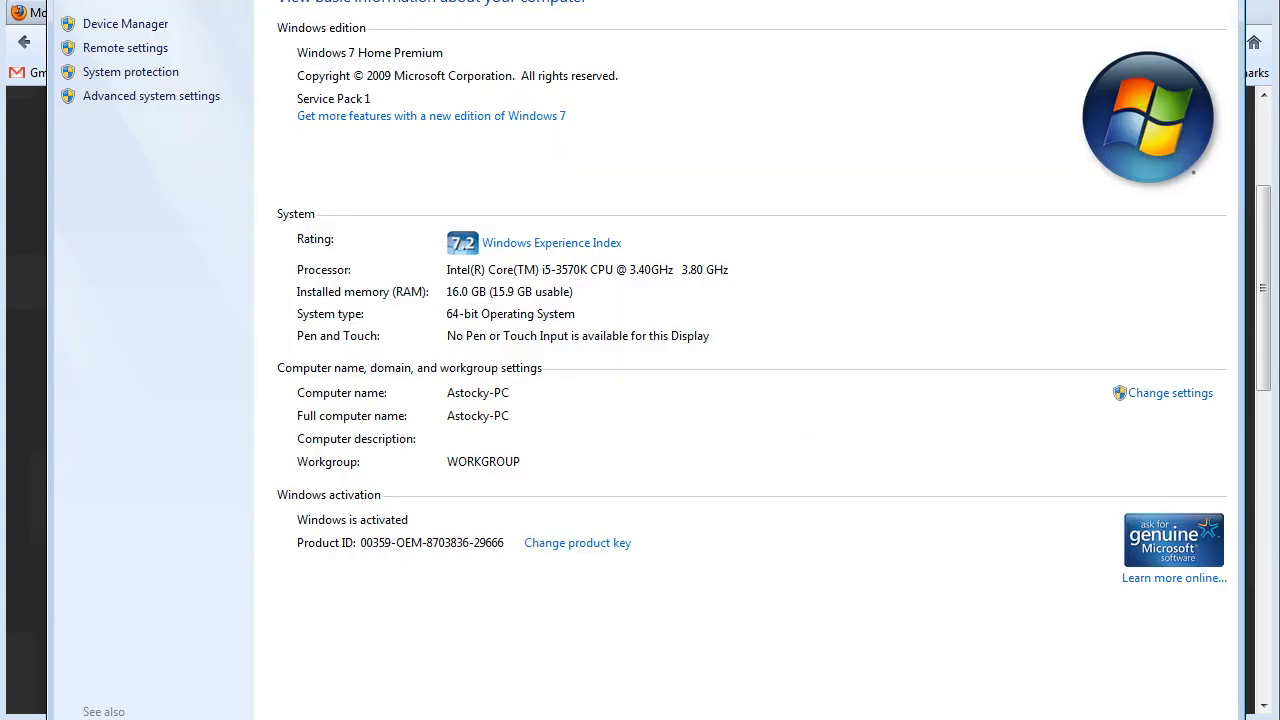
drag(449, 0, 410, 15)
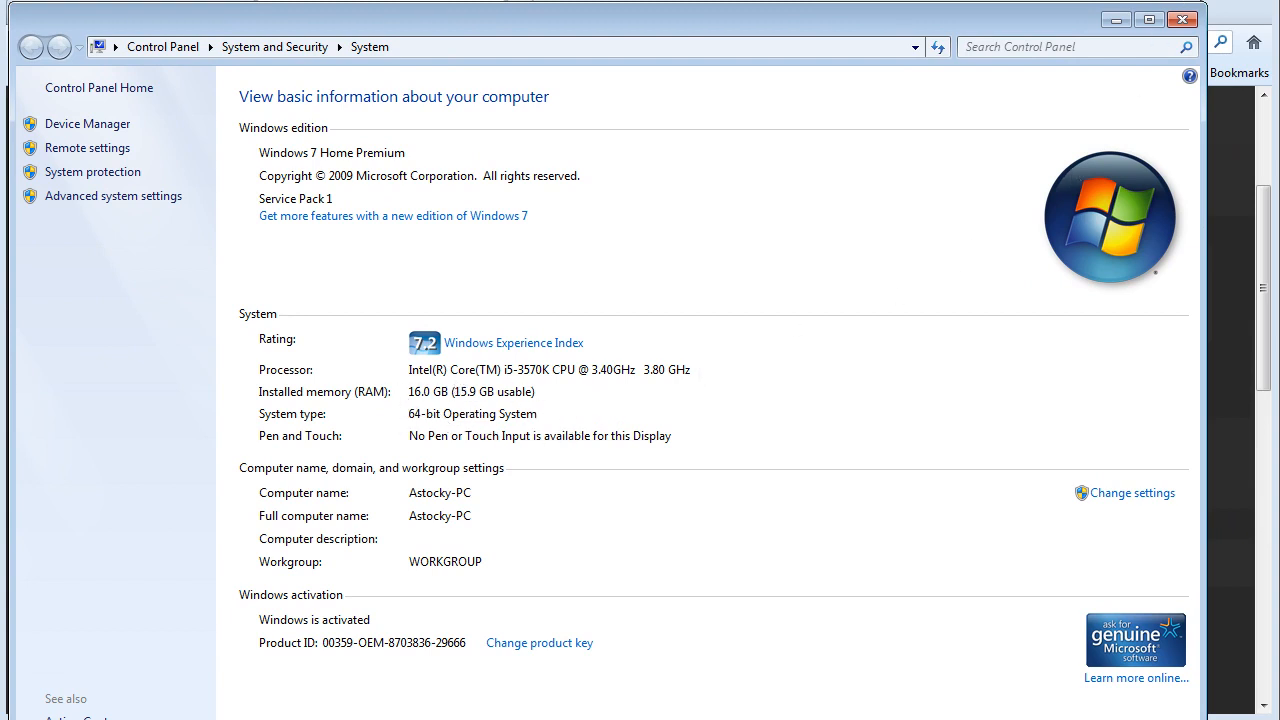
click(1183, 22)
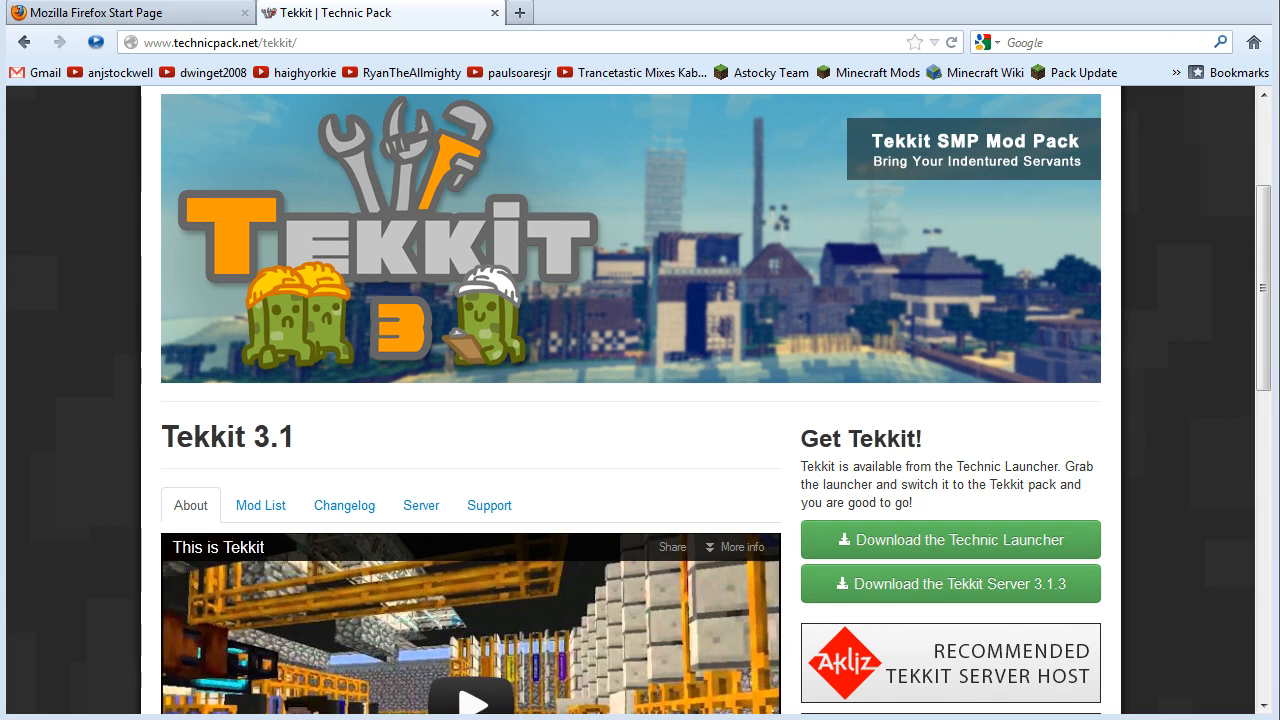
Query the Windows architecture in a Command Prompt with "wmic os get osarchitecture", and close the console.
drag(0, 0, 657, 204)
drag(572, 206, 603, 236)
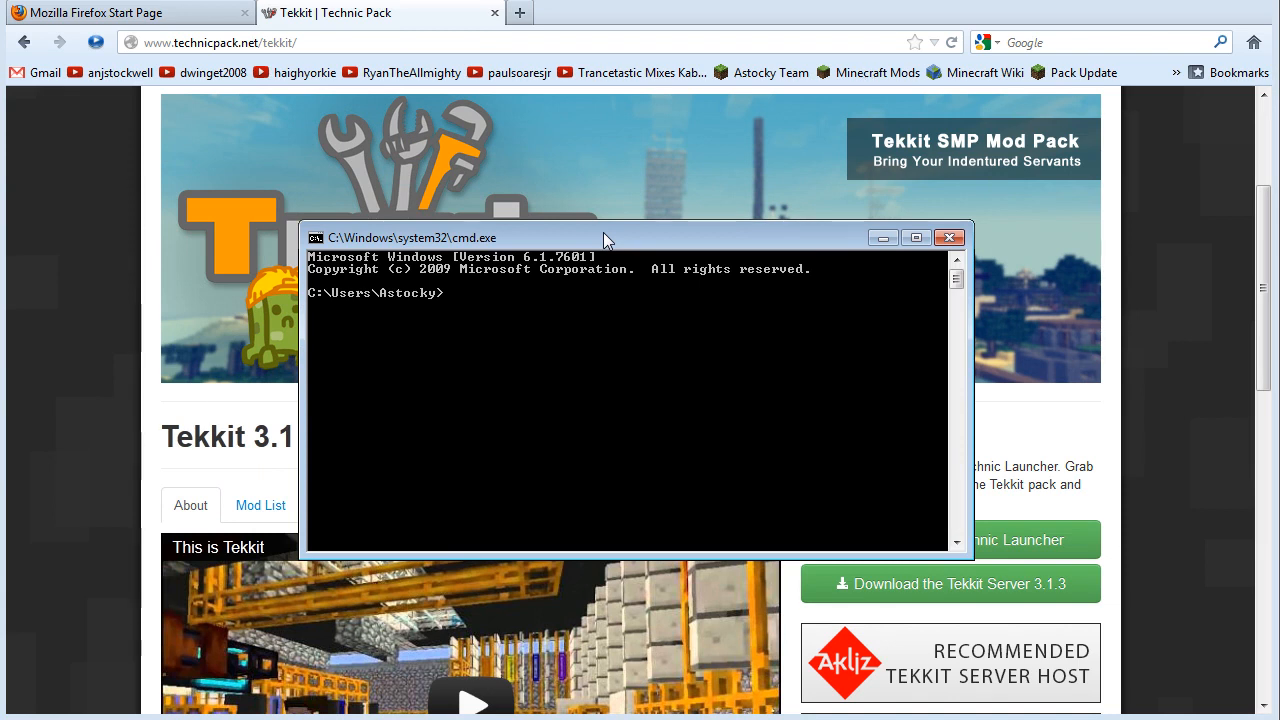
text(wmic os get osarchitecture)
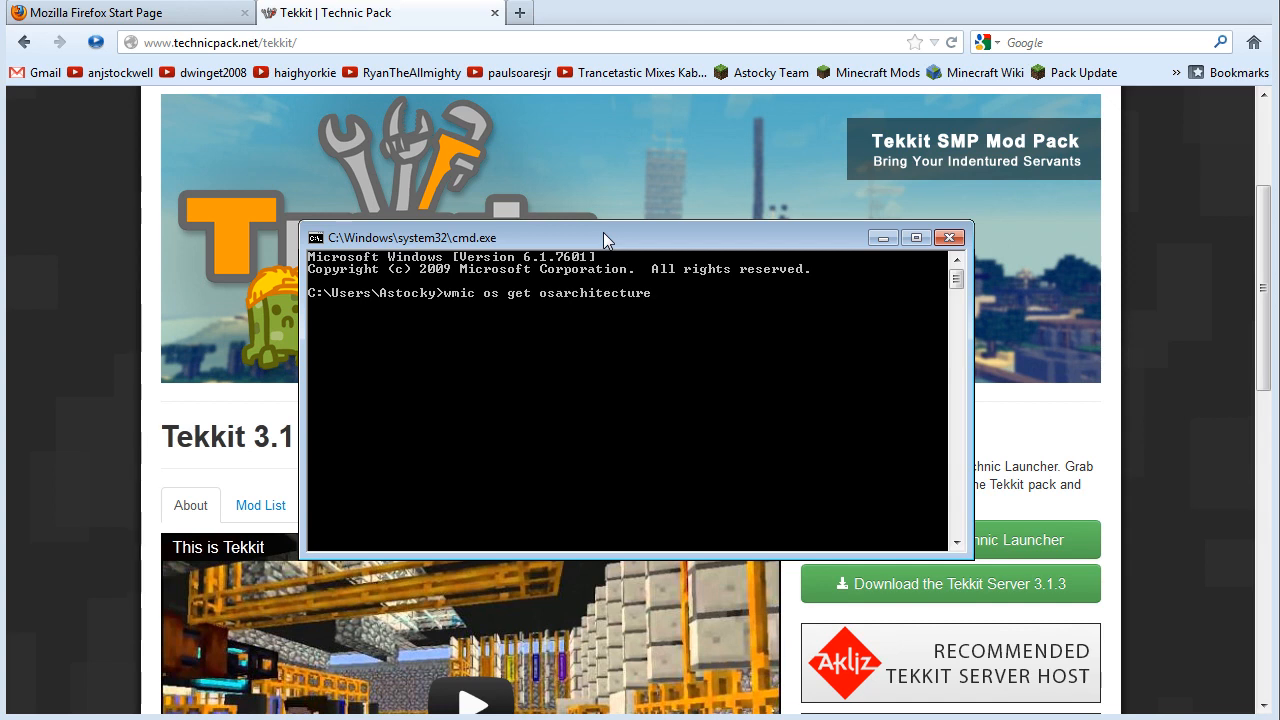
key(Return)
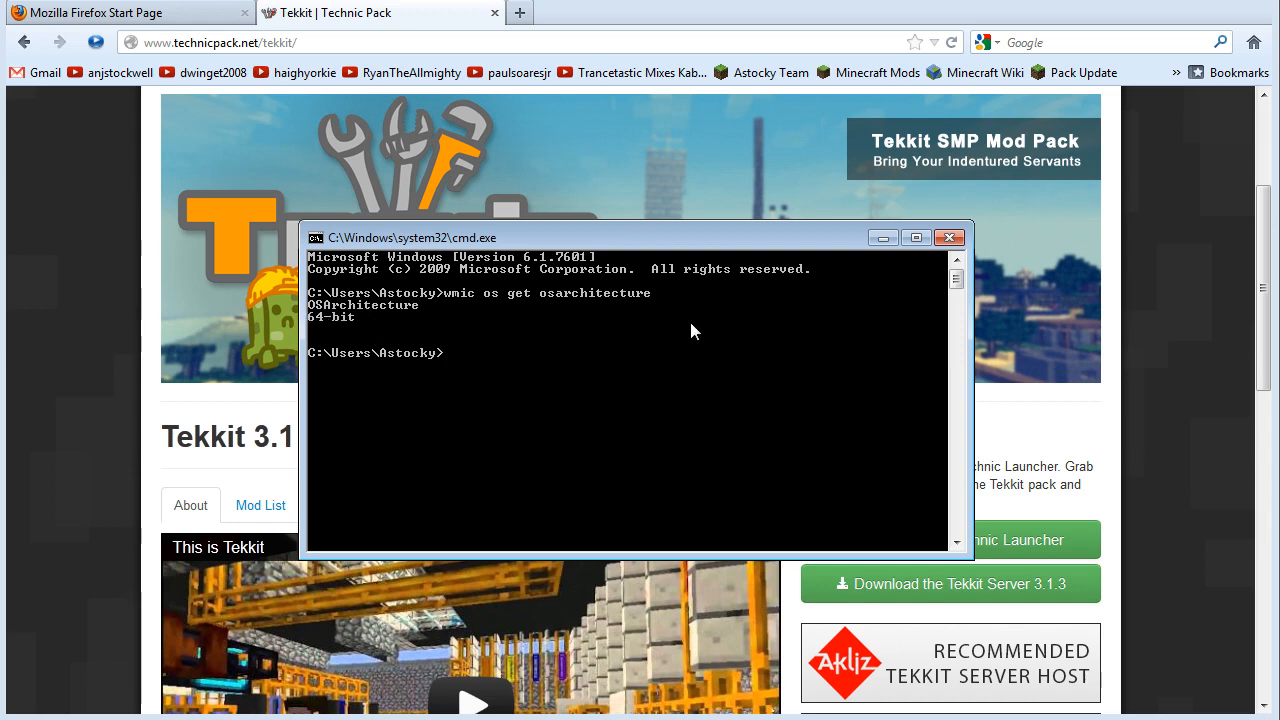
click(951, 240)
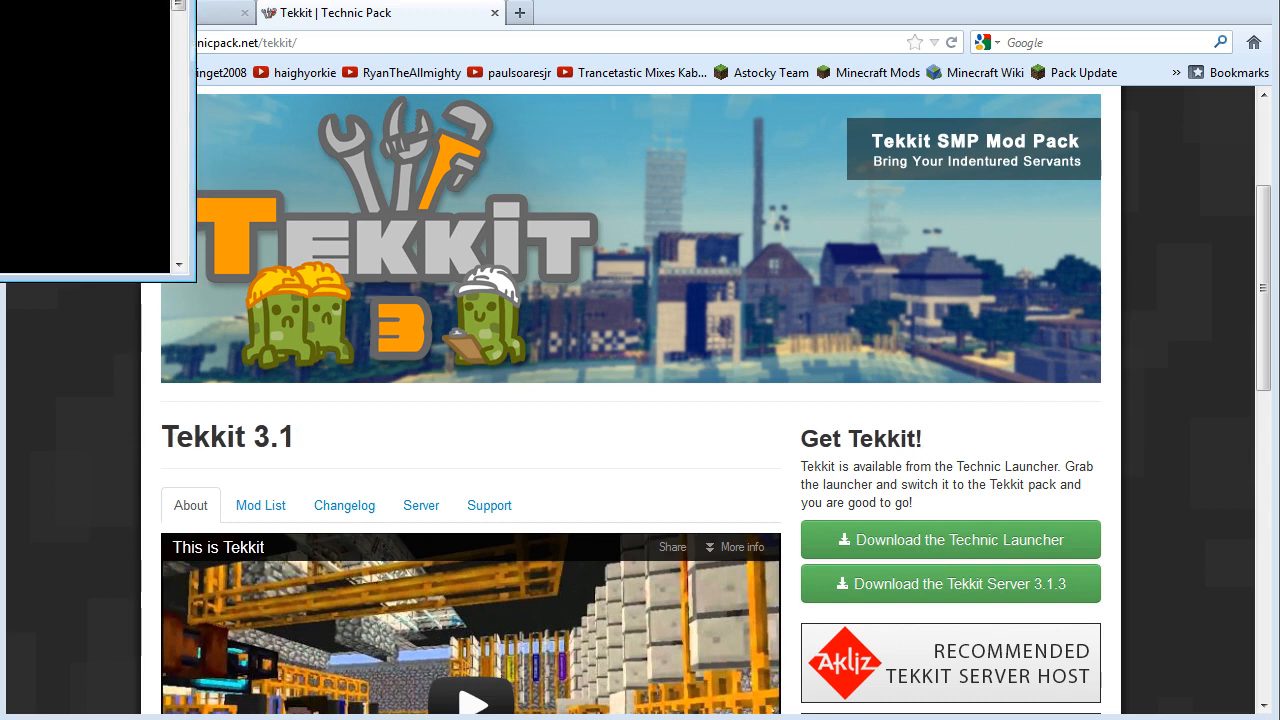
Check the installed Java version in a new Command Prompt with "java -version", and close the console.
drag(20, 100, 606, 188)
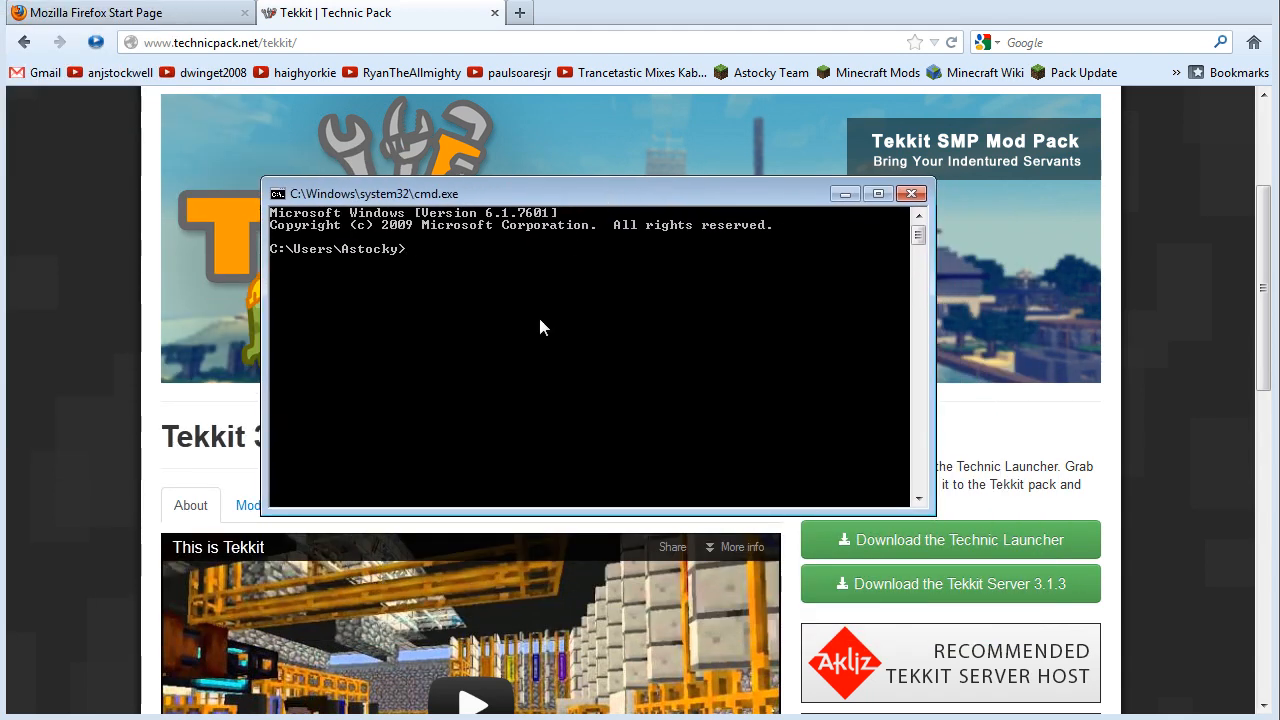
text(java -version)
key(Return)
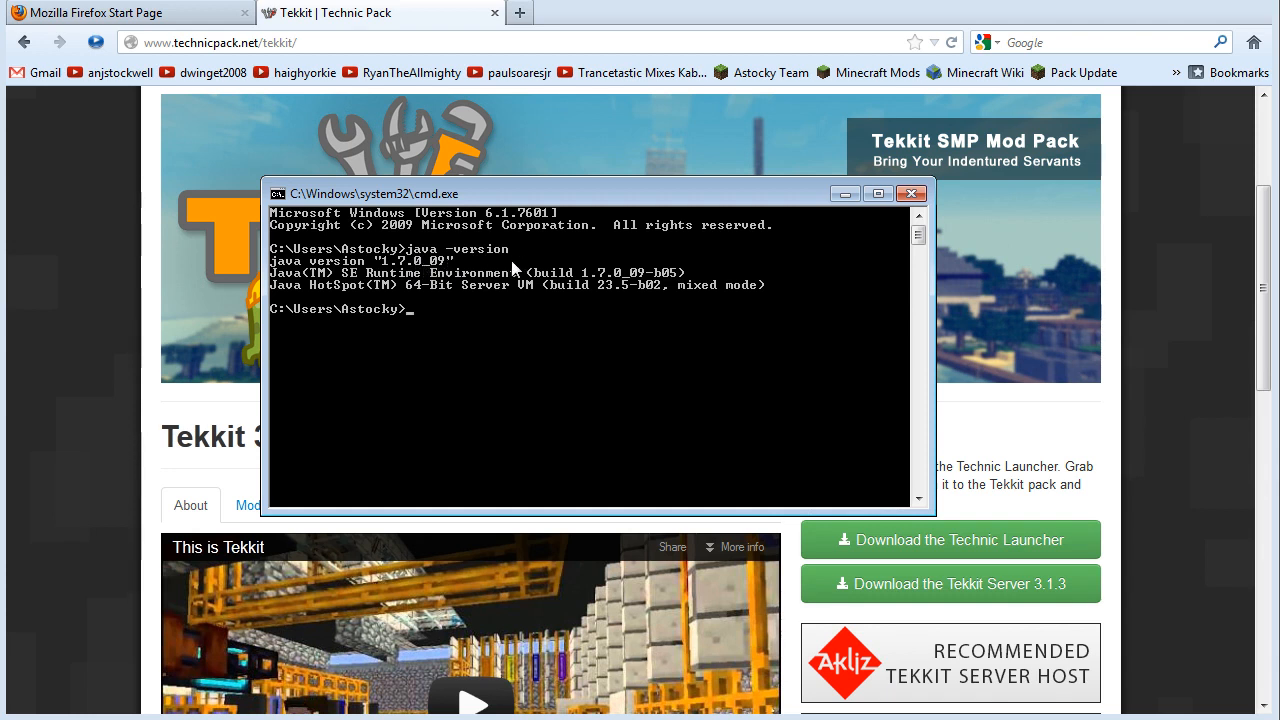
click(913, 193)
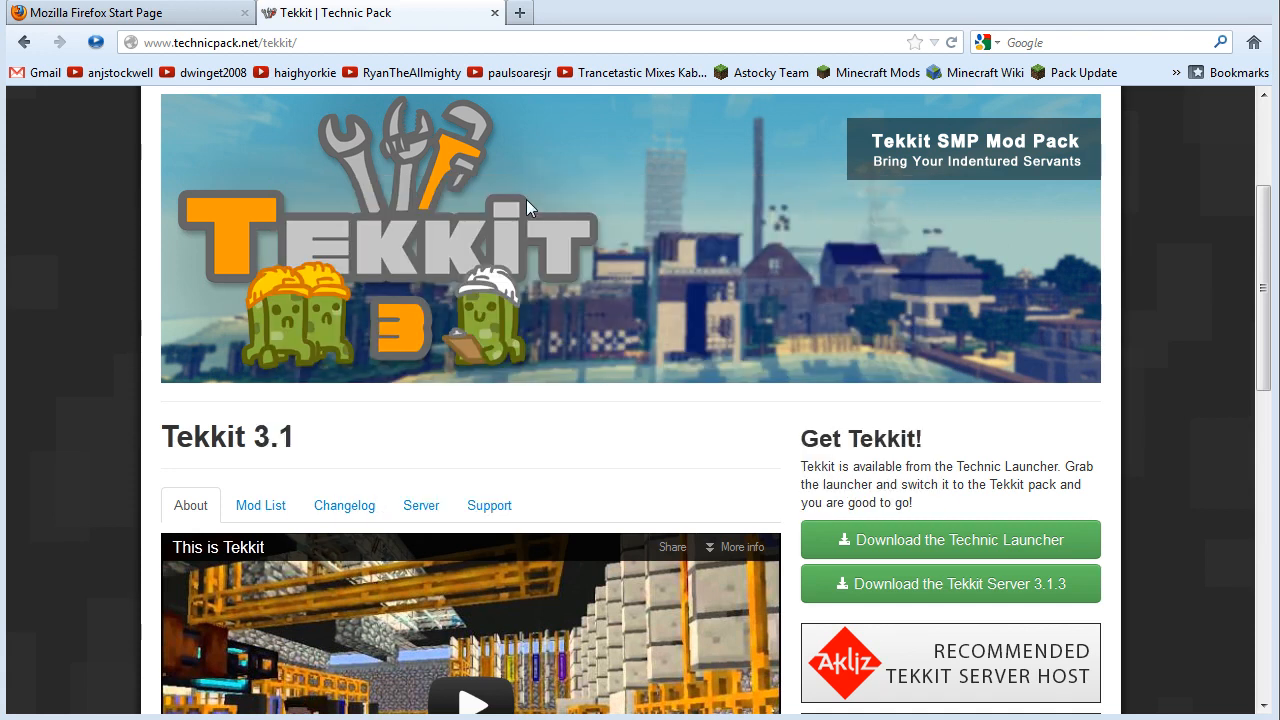
Search Google from the Firefox start page for "install java 7 runtime update".
click(160, 16)
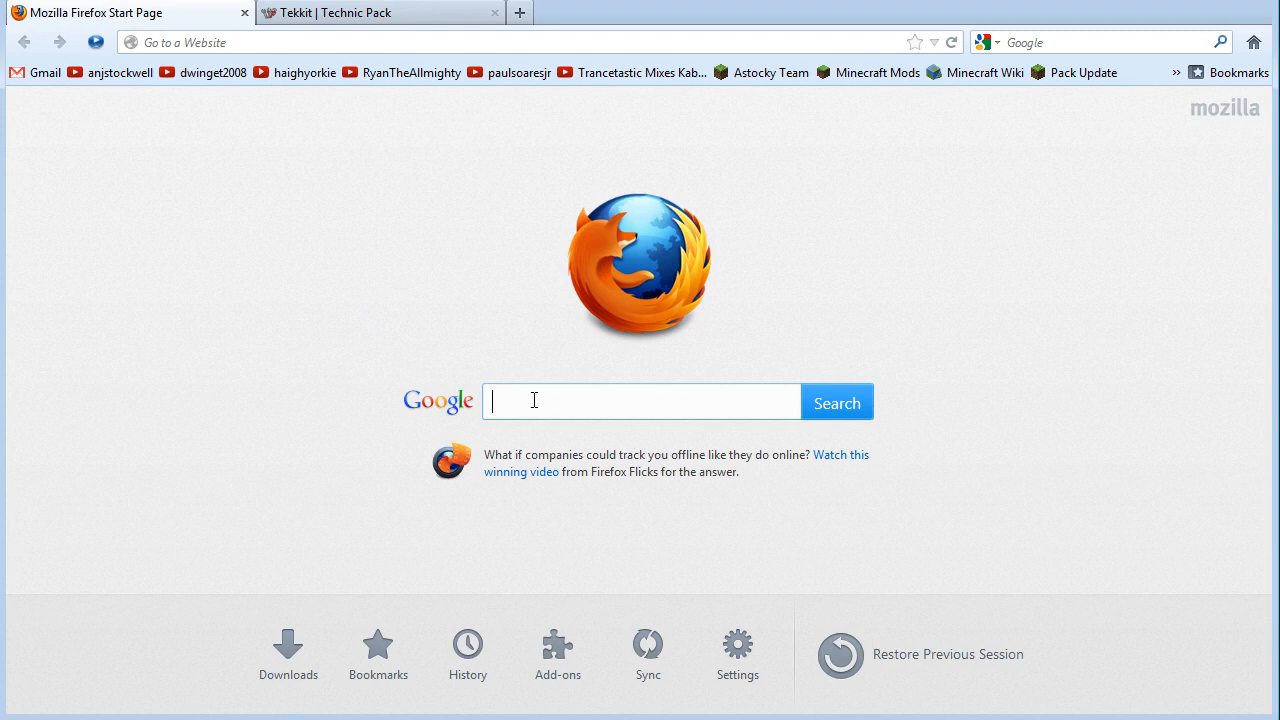
text(in)
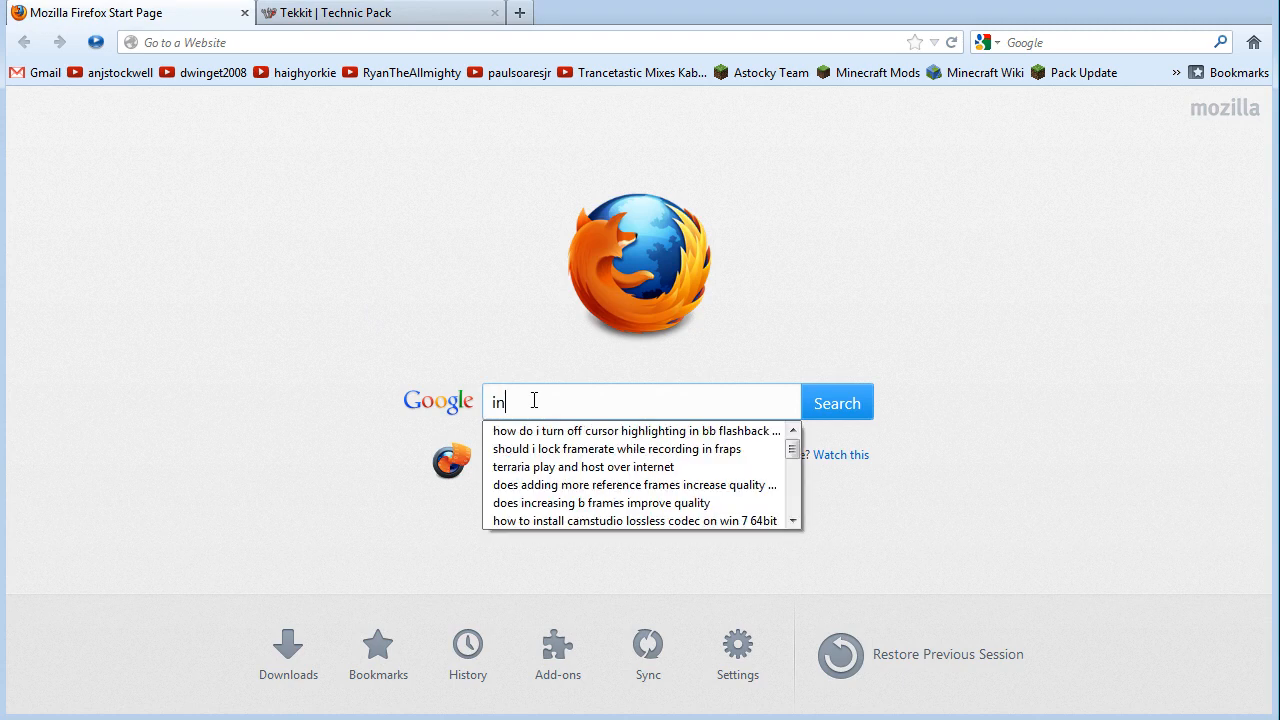
text(str)
key(BackSpace)
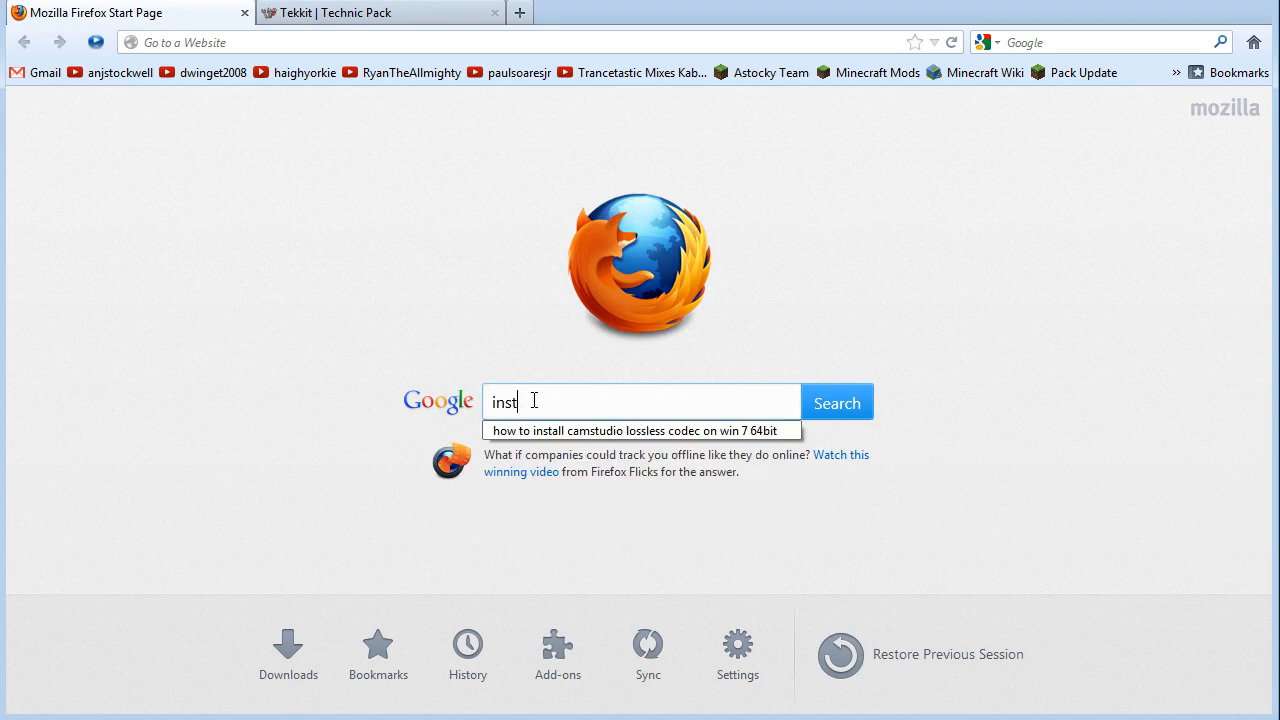
text(all ja)
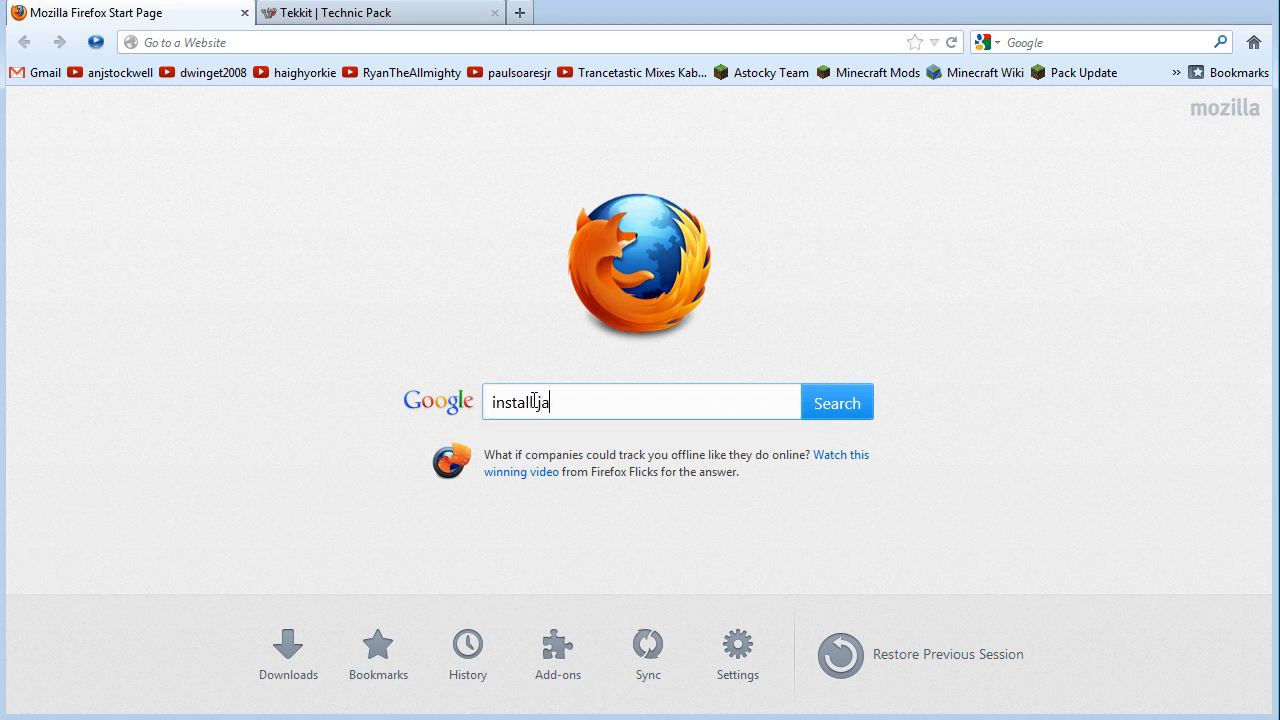
text(va 7 runtime update)
key(Return)
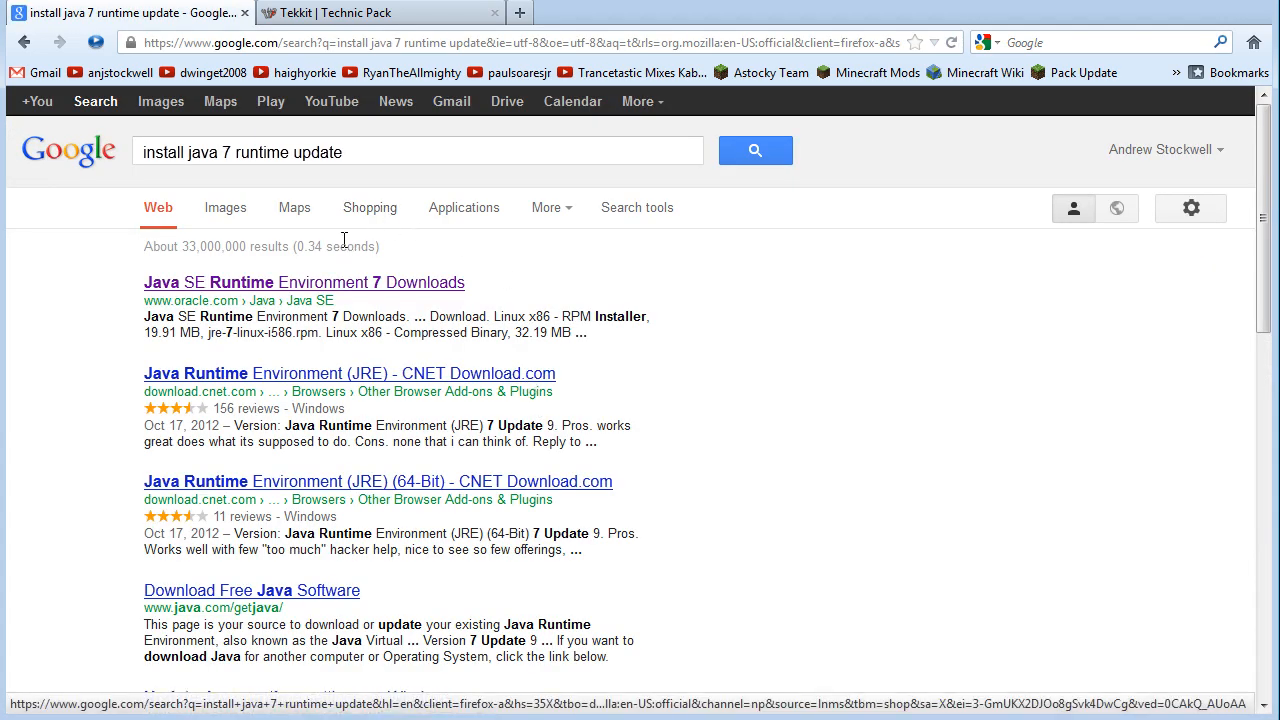
Open the Java SE Runtime Environment 7 Downloads result and examine its list of download files.
click(240, 288)
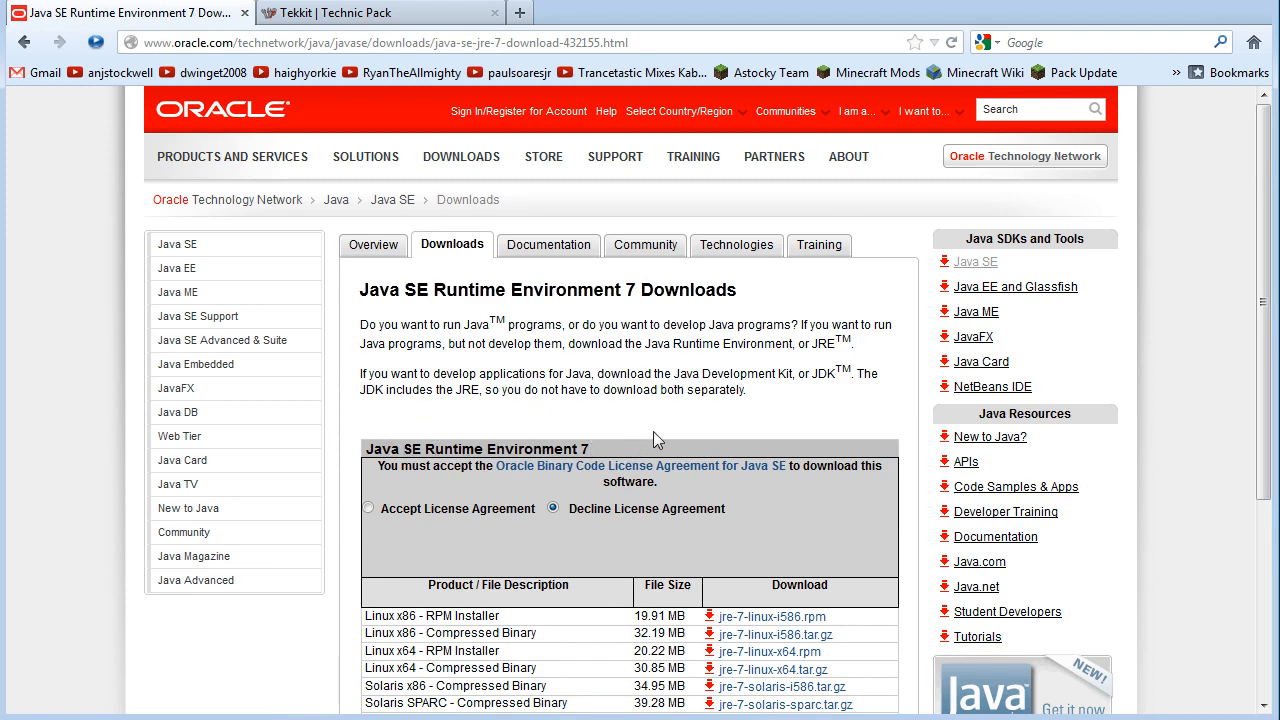
scroll(654, 431, down, 2)
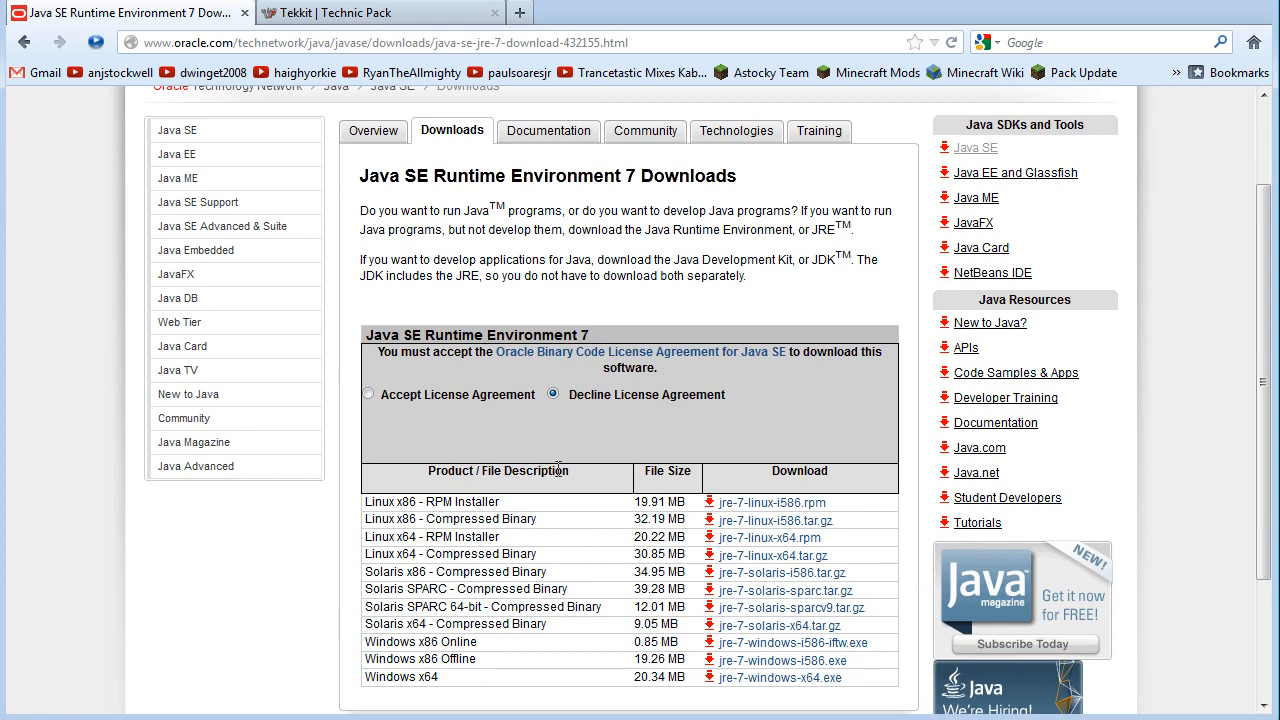
scroll(614, 275, up, 2)
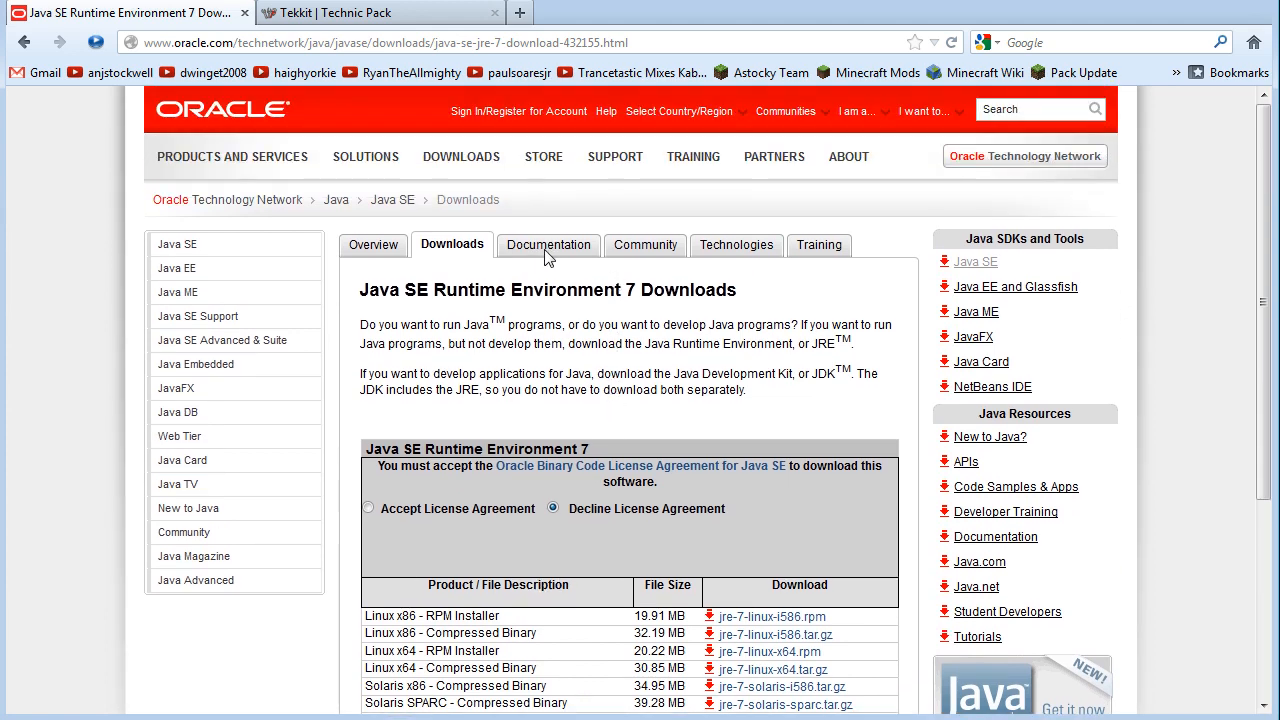
Search for "wikipedia java update" in a new tab and open the Java version history article at its Java 7 updates table.
click(519, 12)
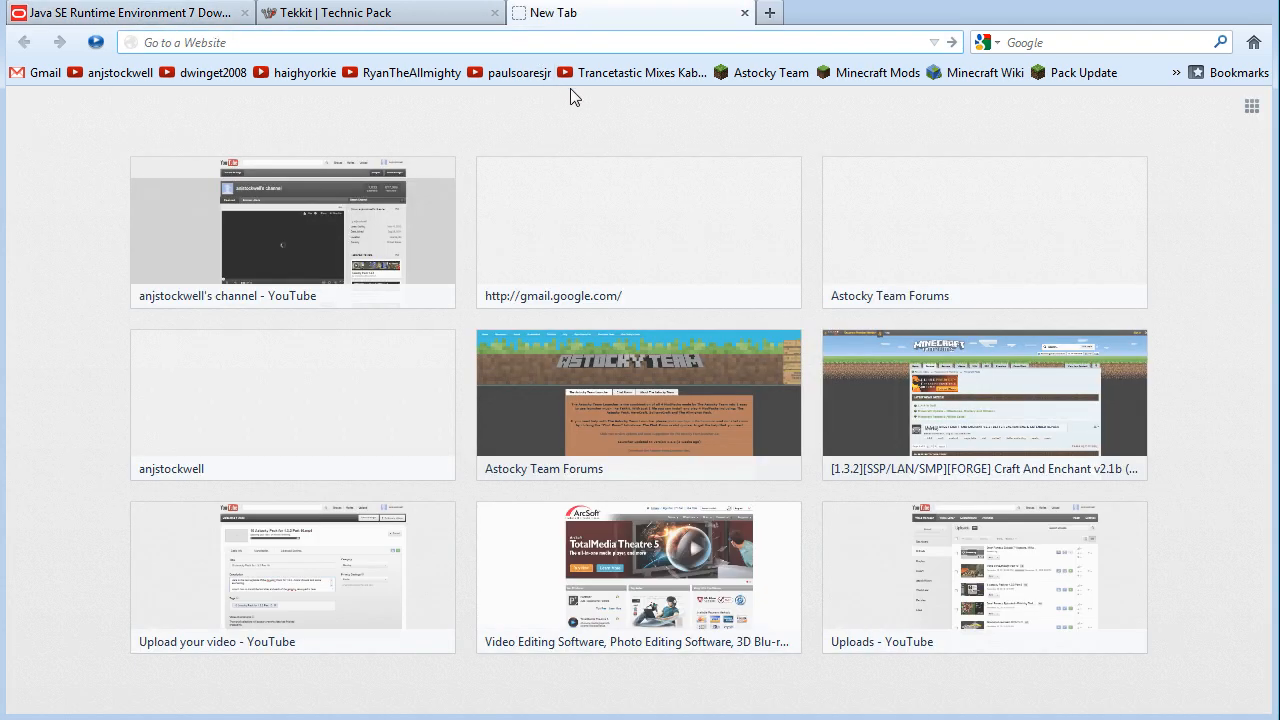
text(wikipedia java update)
key(Return)
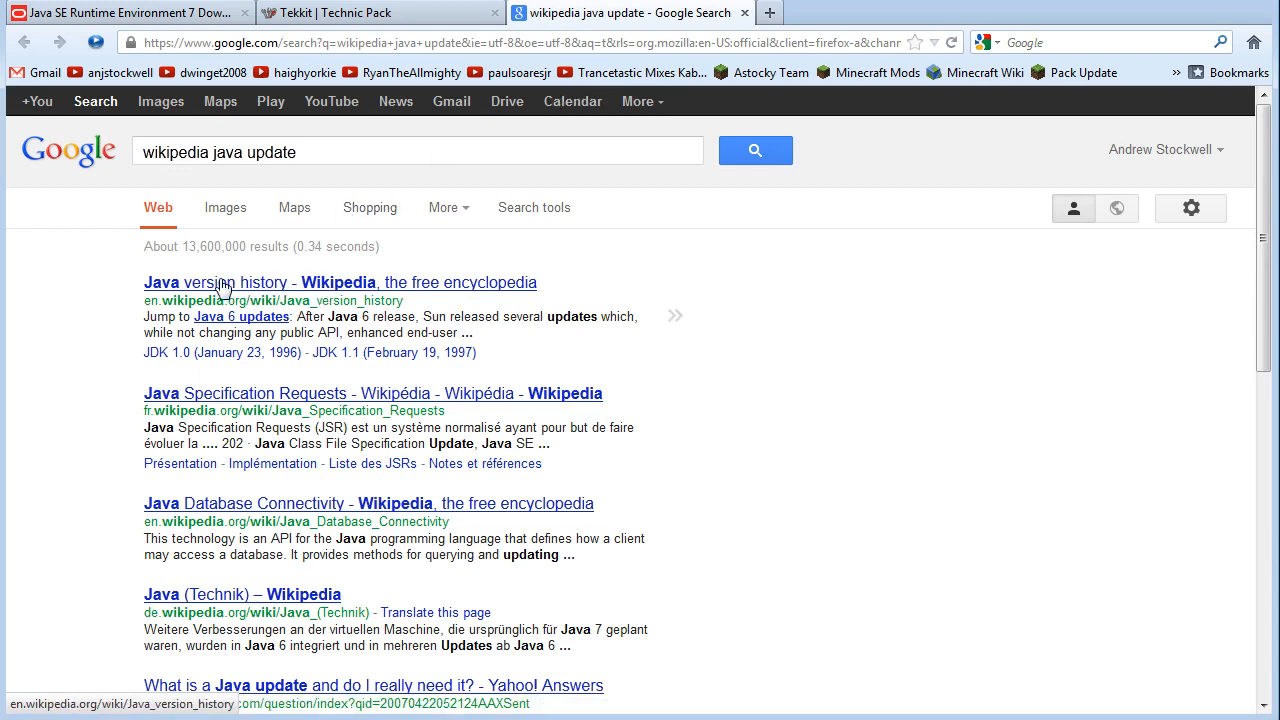
click(253, 290)
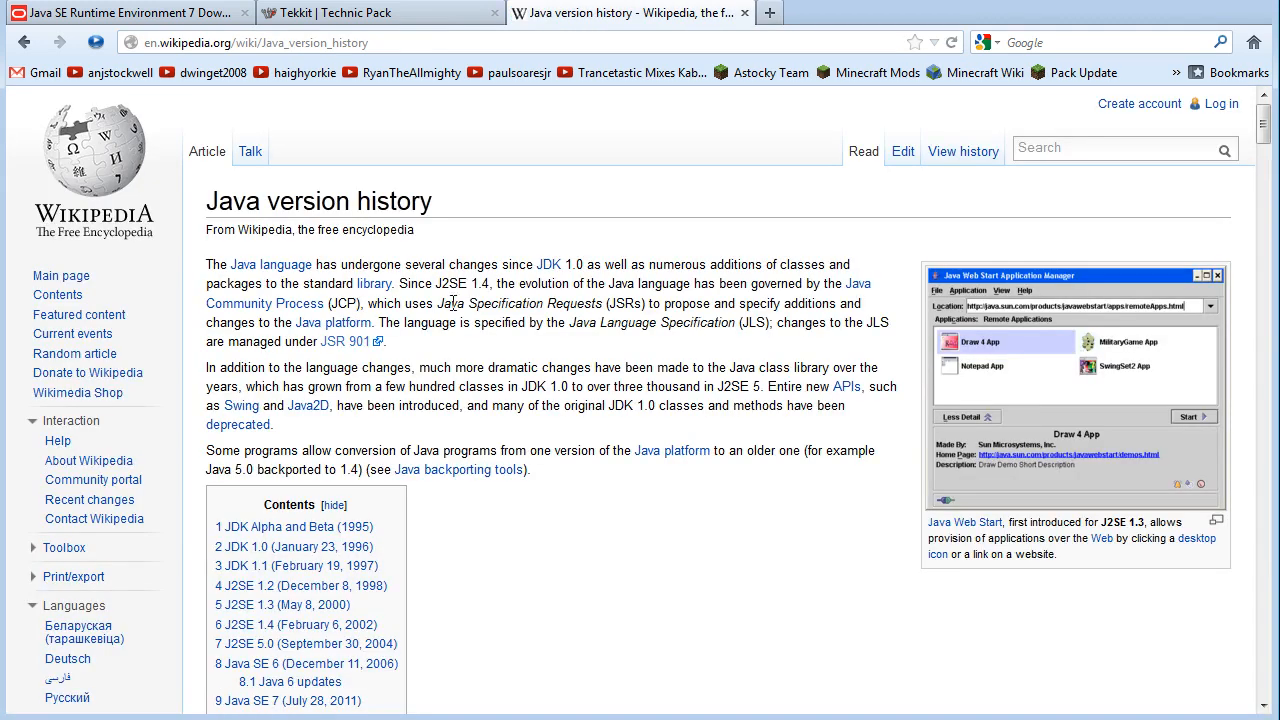
click(300, 701)
scroll(448, 420, down, 5)
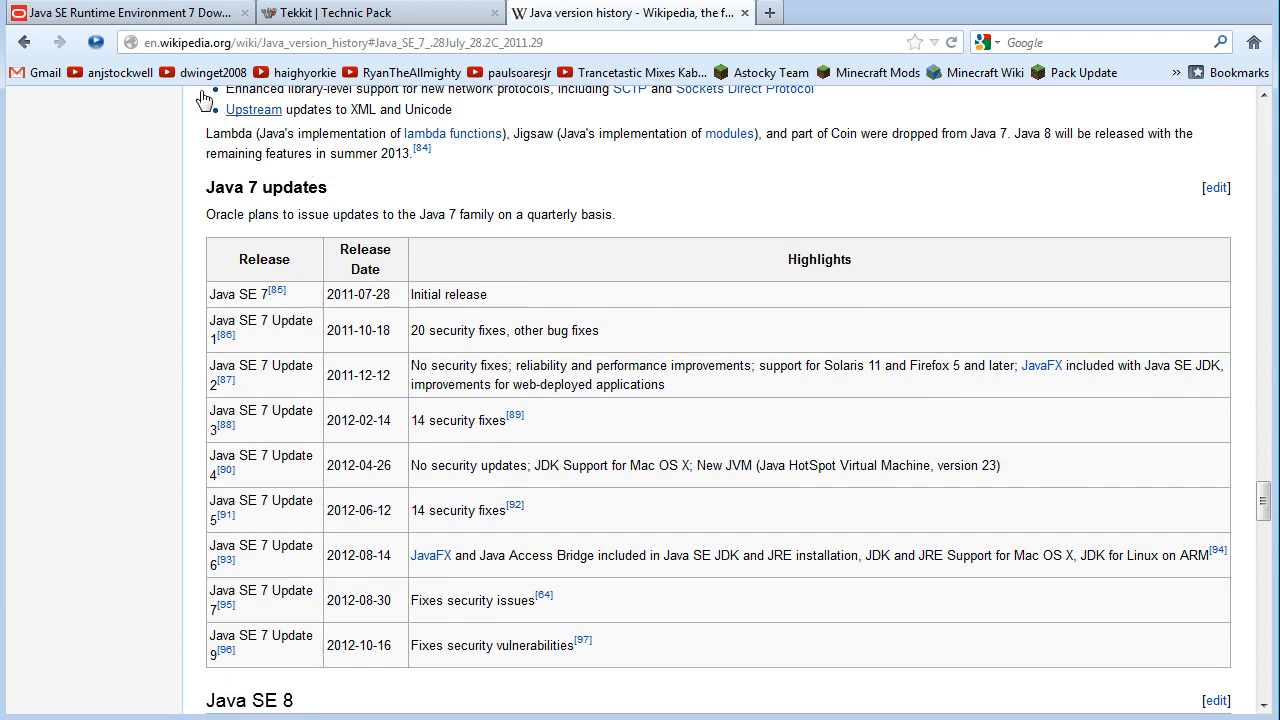
Return to the start page in the first tab and search for "install java 7 runtime update 9".
click(117, 14)
click(24, 42)
click(24, 43)
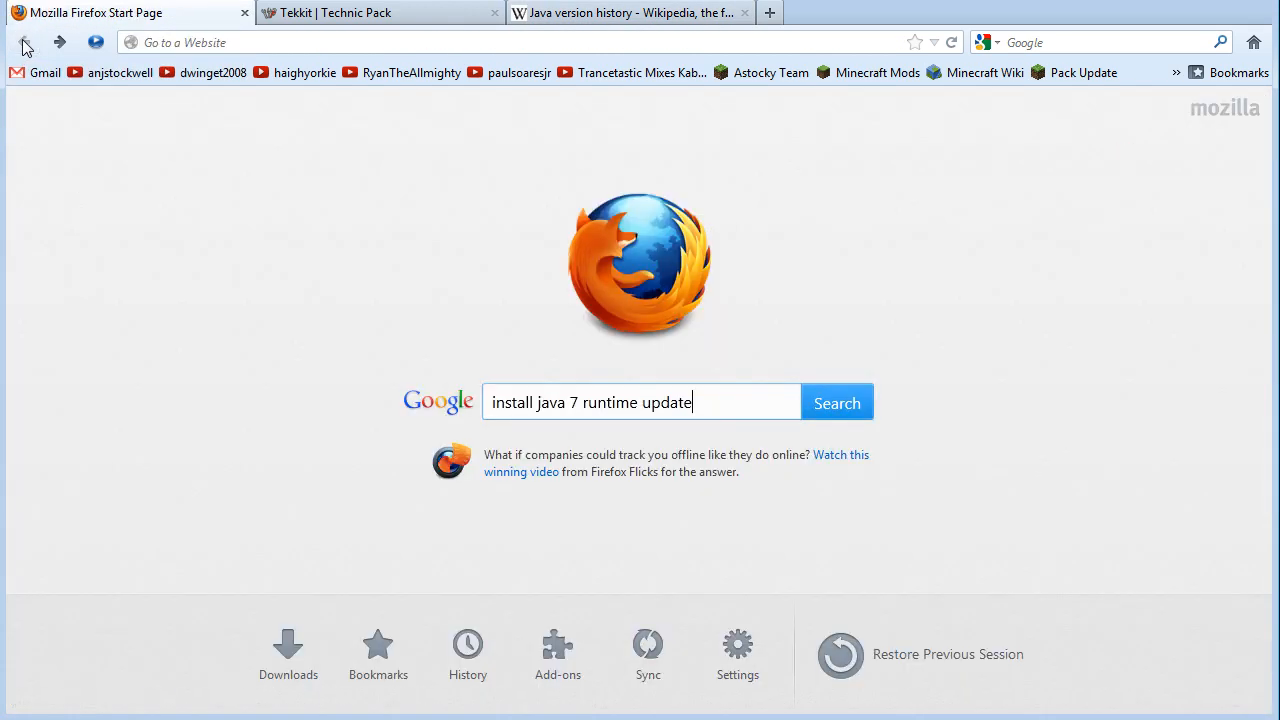
text(9)
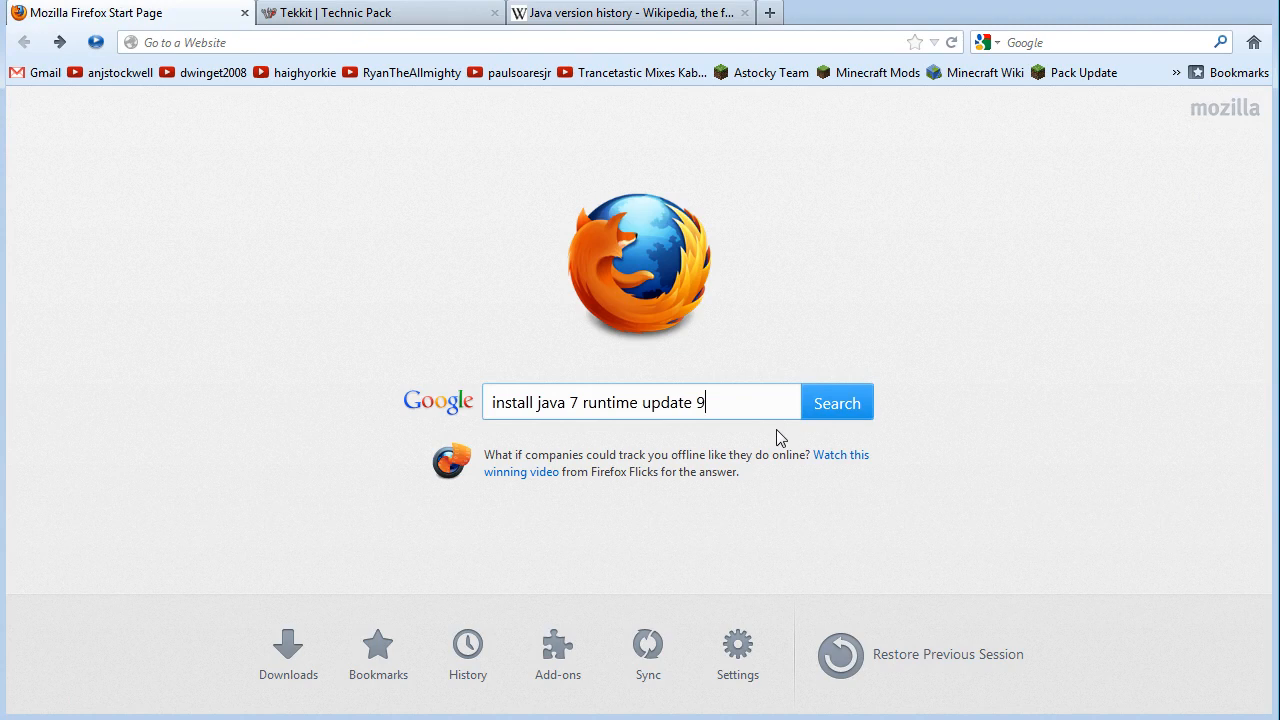
key(Return)
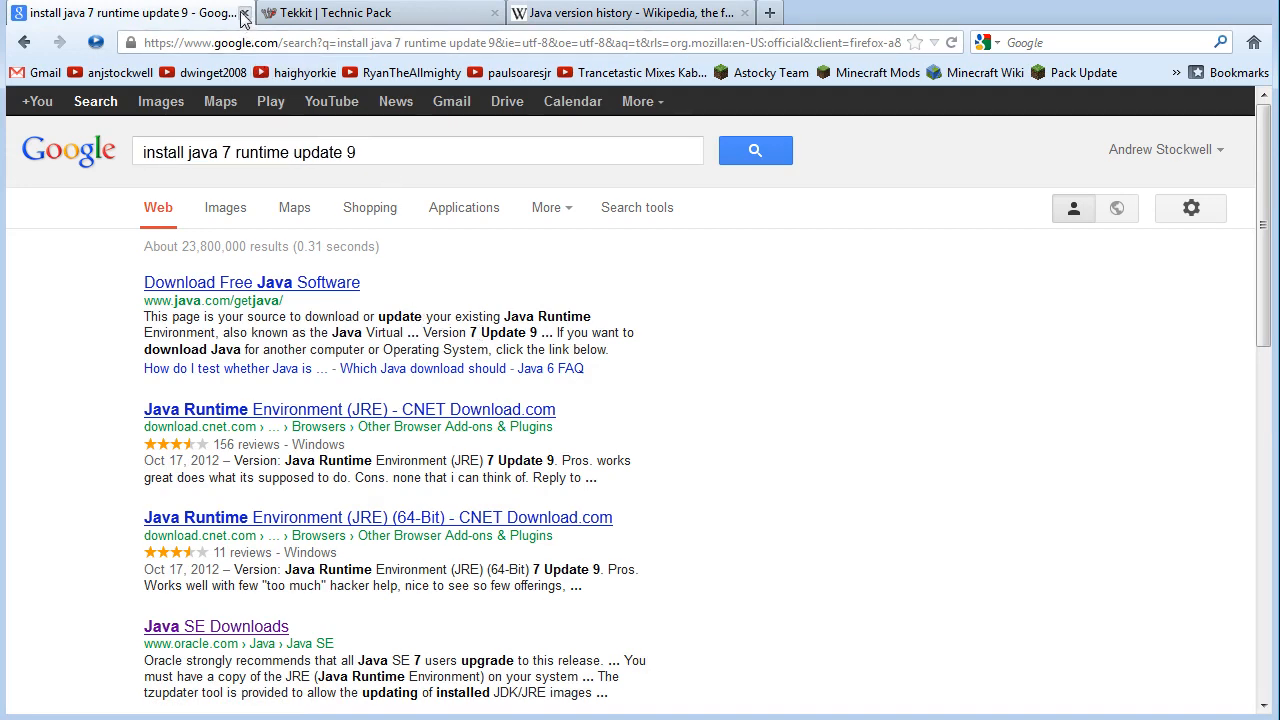
Check the Java installation through Free Java Download on java.com's Download Free Java Software page, and return to the search results.
click(272, 284)
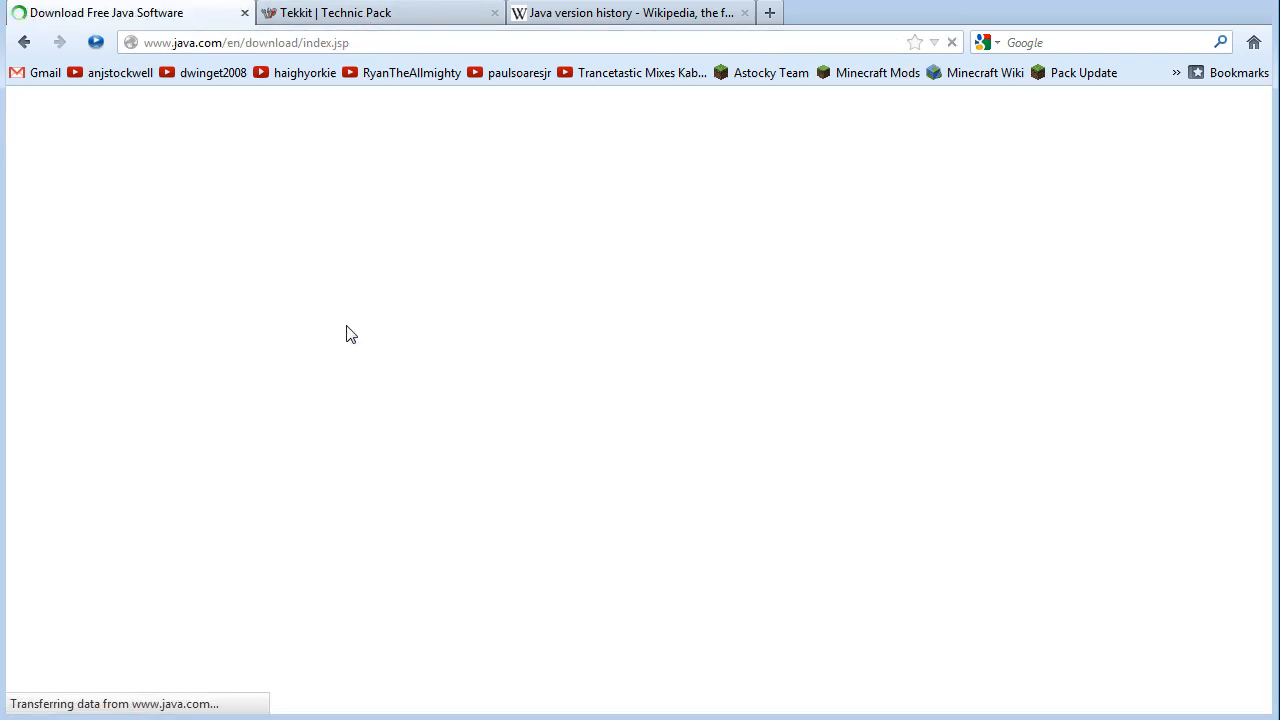
click(724, 320)
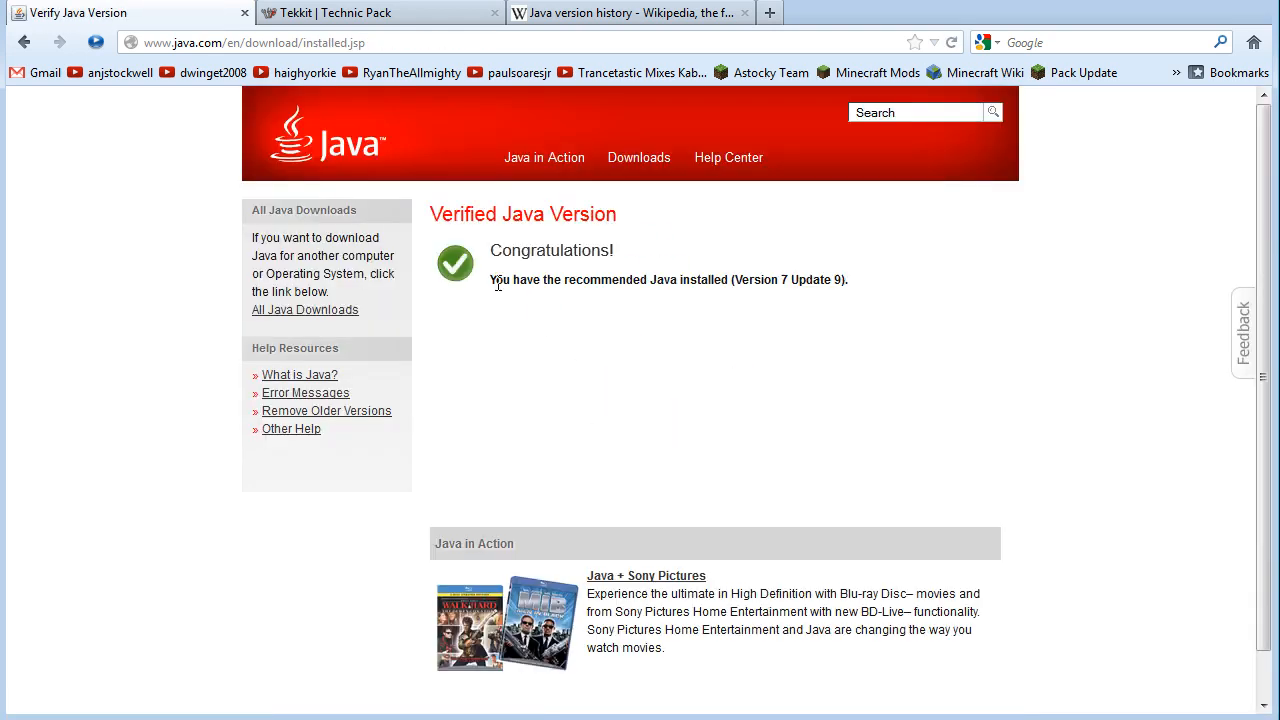
drag(860, 279, 493, 280)
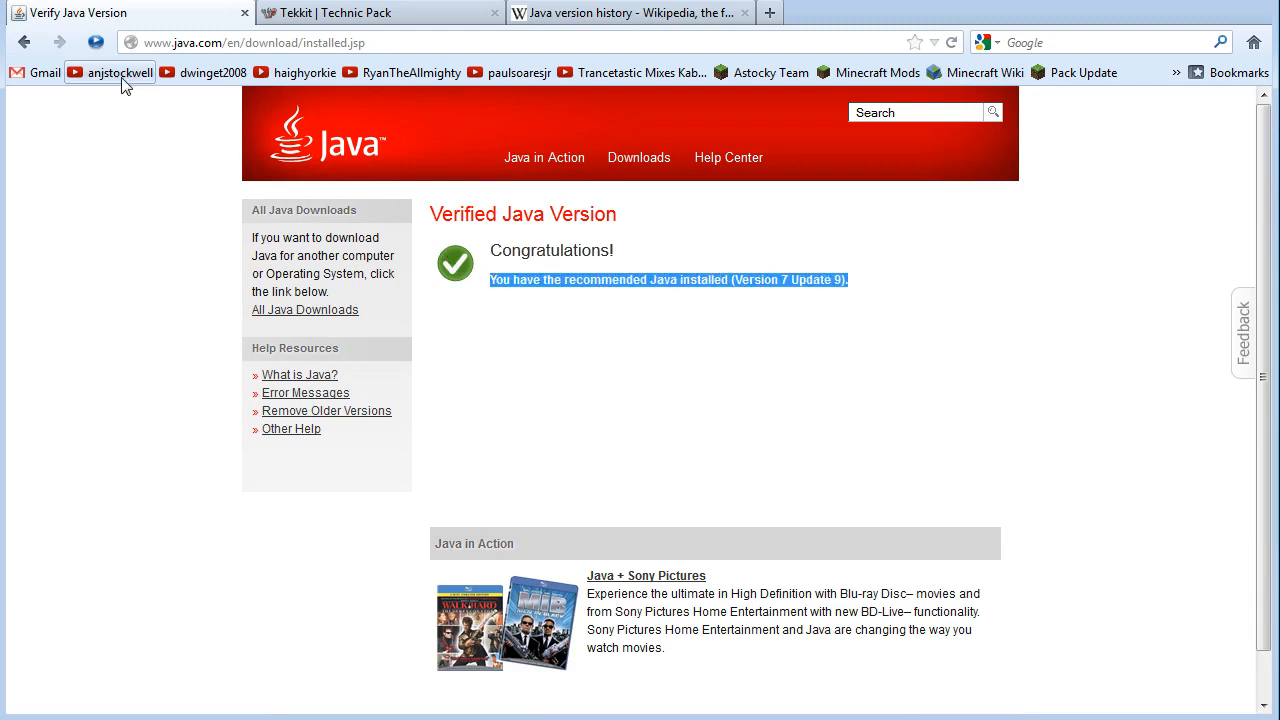
click(25, 43)
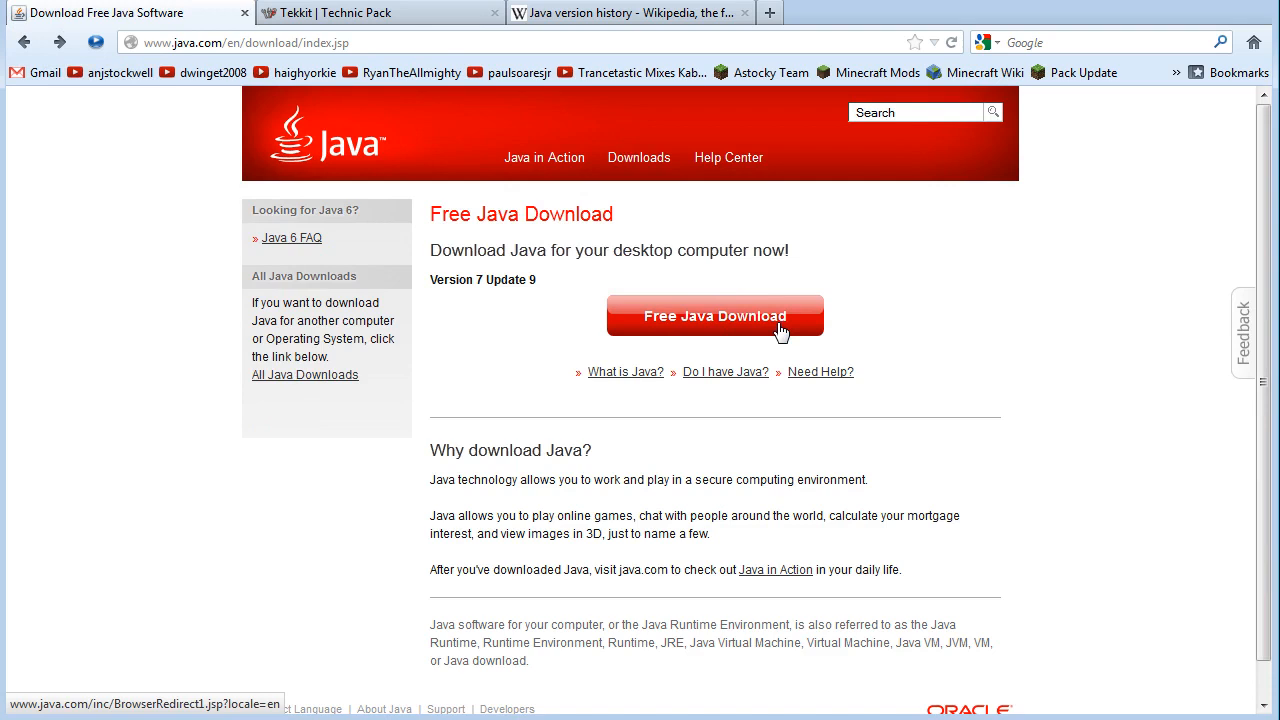
click(27, 44)
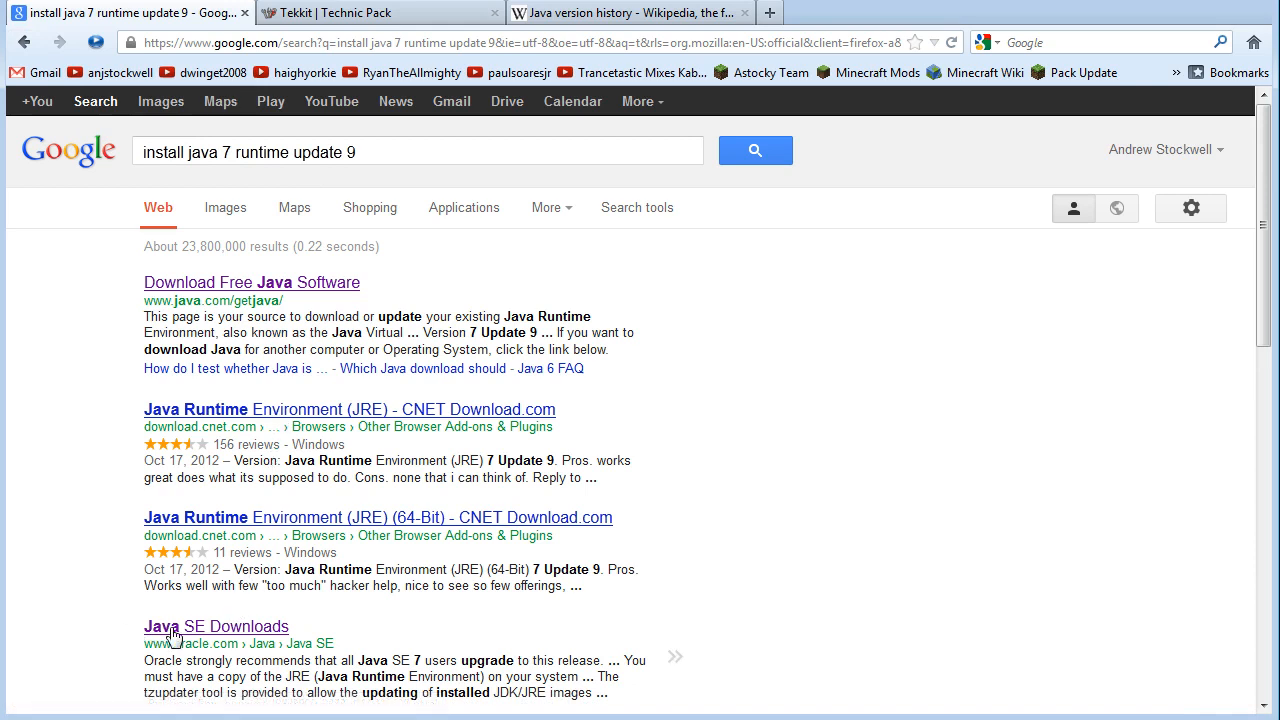
Open the Java SE Downloads result and go to the JRE download list for Java SE 7u9.
click(225, 630)
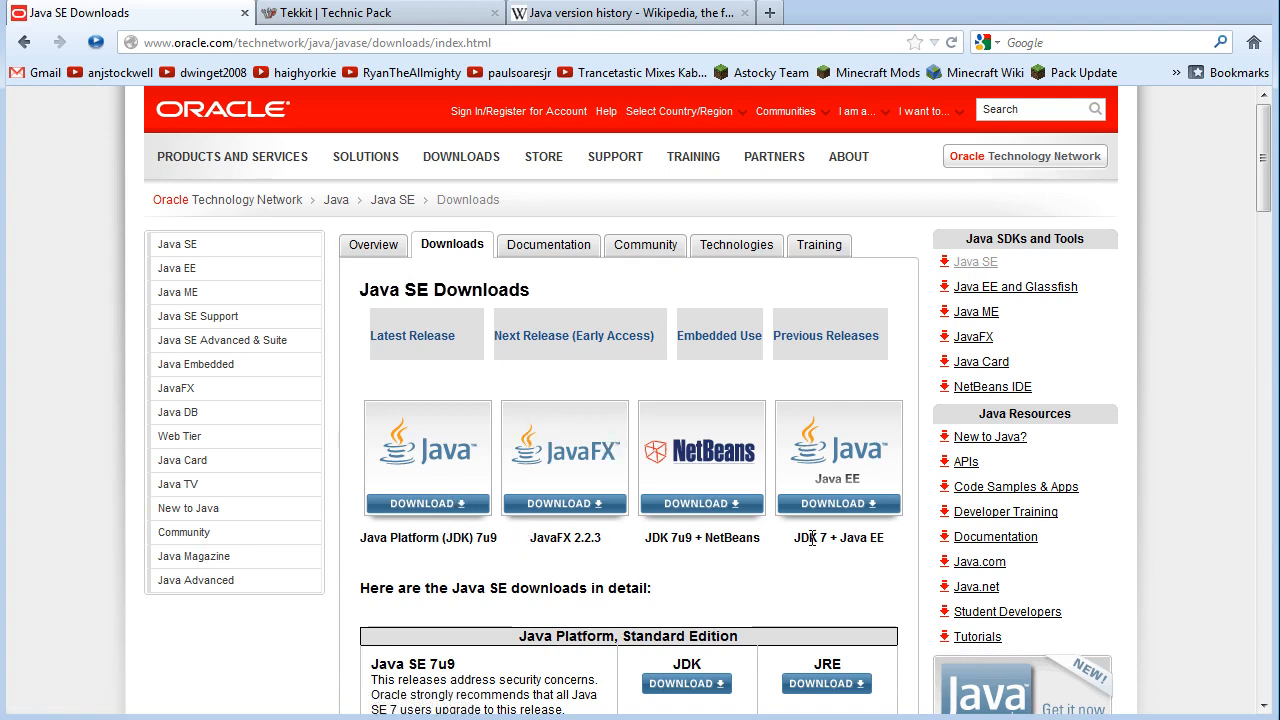
scroll(815, 570, down, 4)
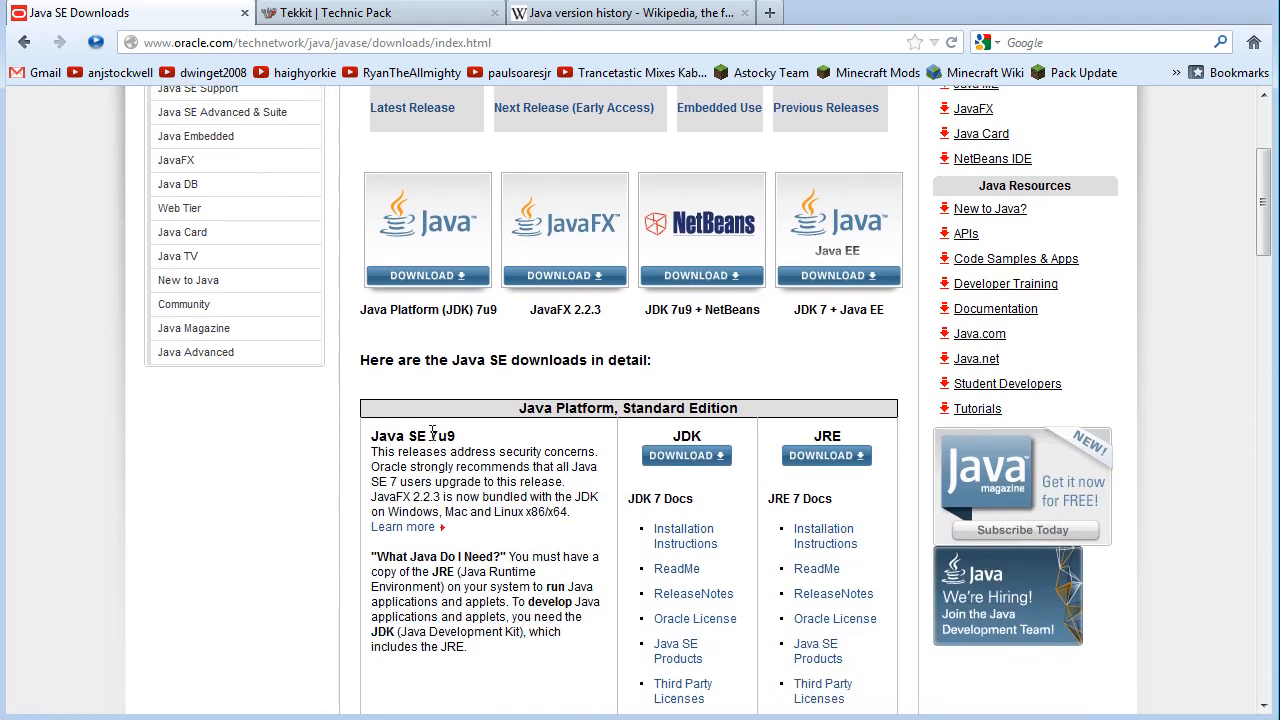
scroll(610, 508, down, 2)
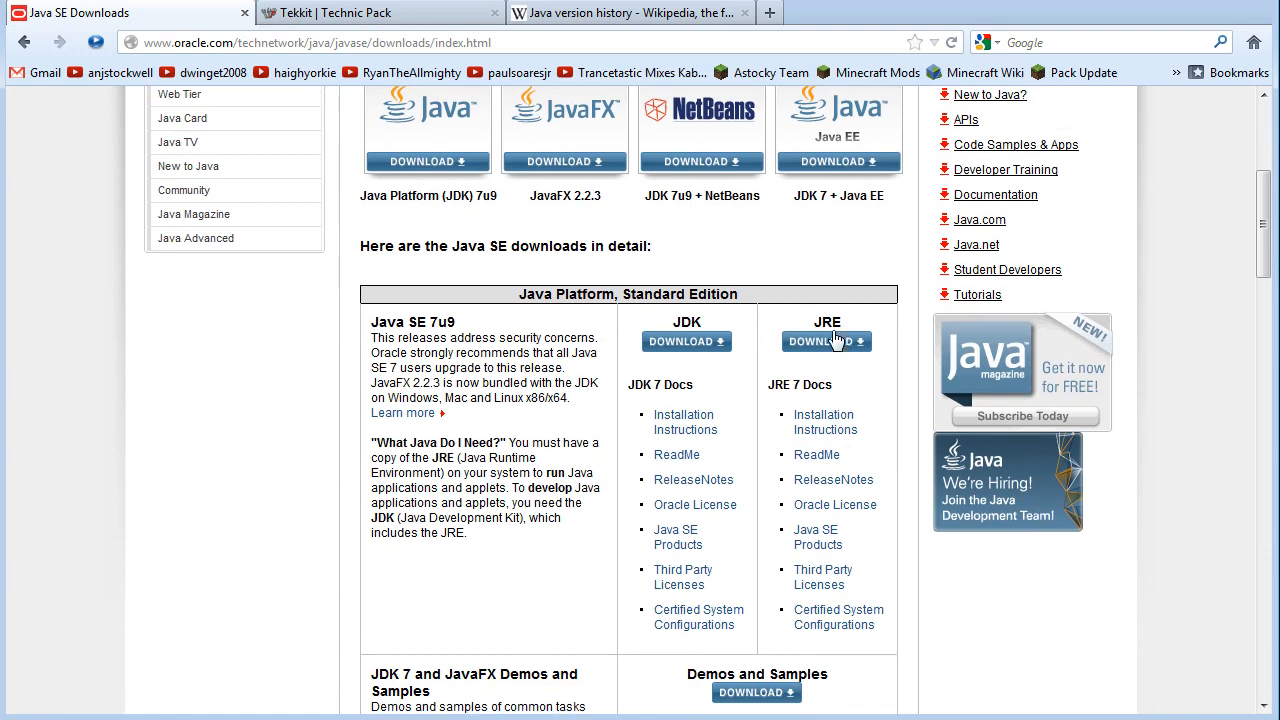
drag(812, 322, 840, 318)
click(832, 343)
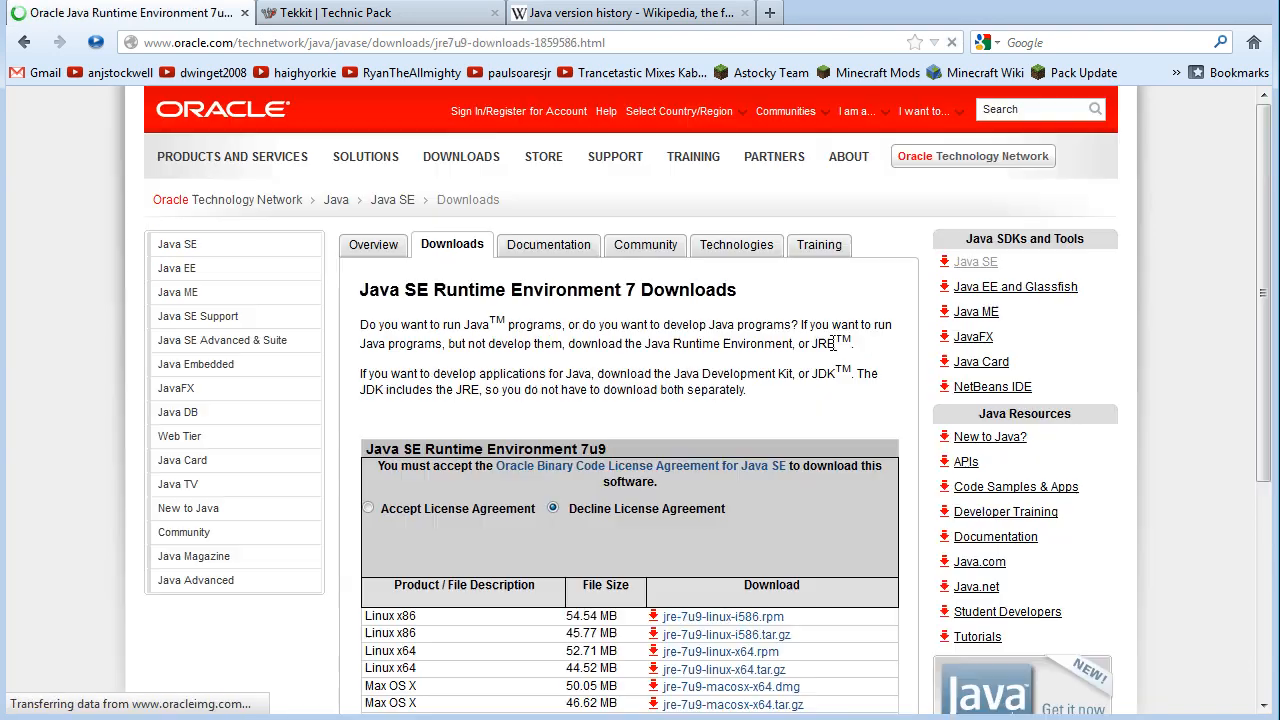
scroll(708, 490, down, 5)
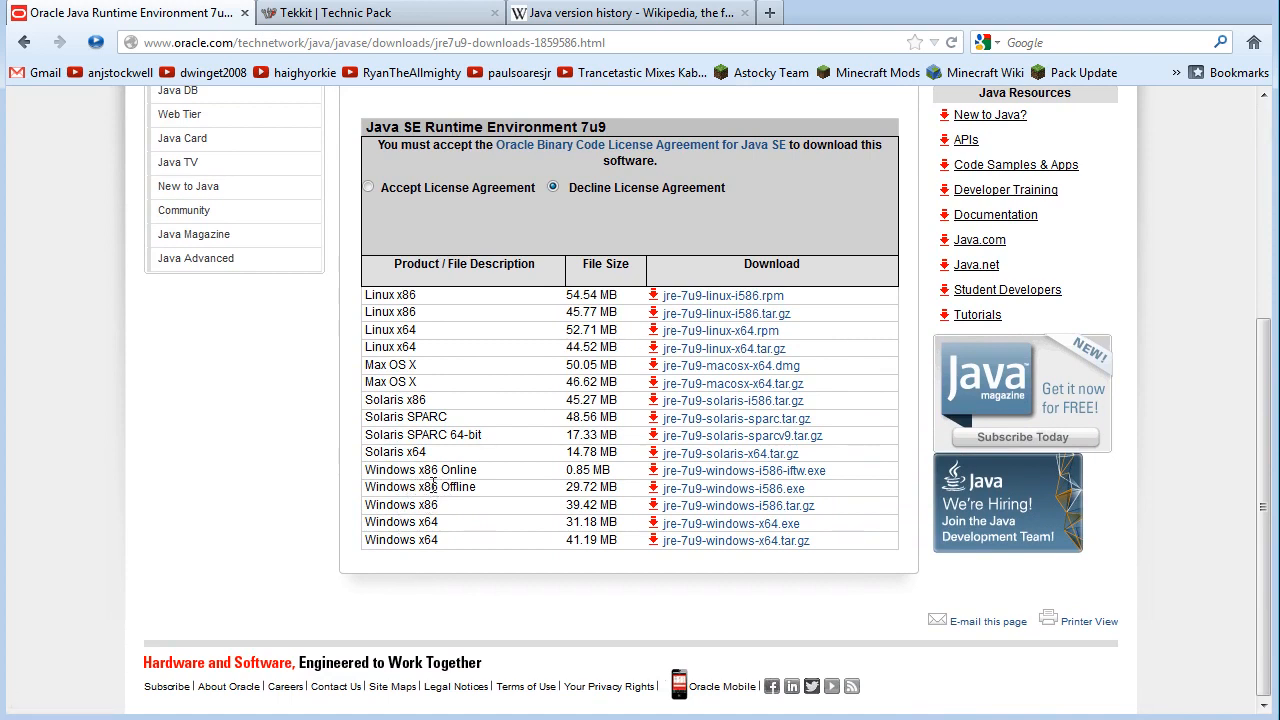
Compare the Windows x86 and x64 entries in the Java SE Runtime Environment 7u9 download list.
drag(477, 487, 419, 470)
click(472, 470)
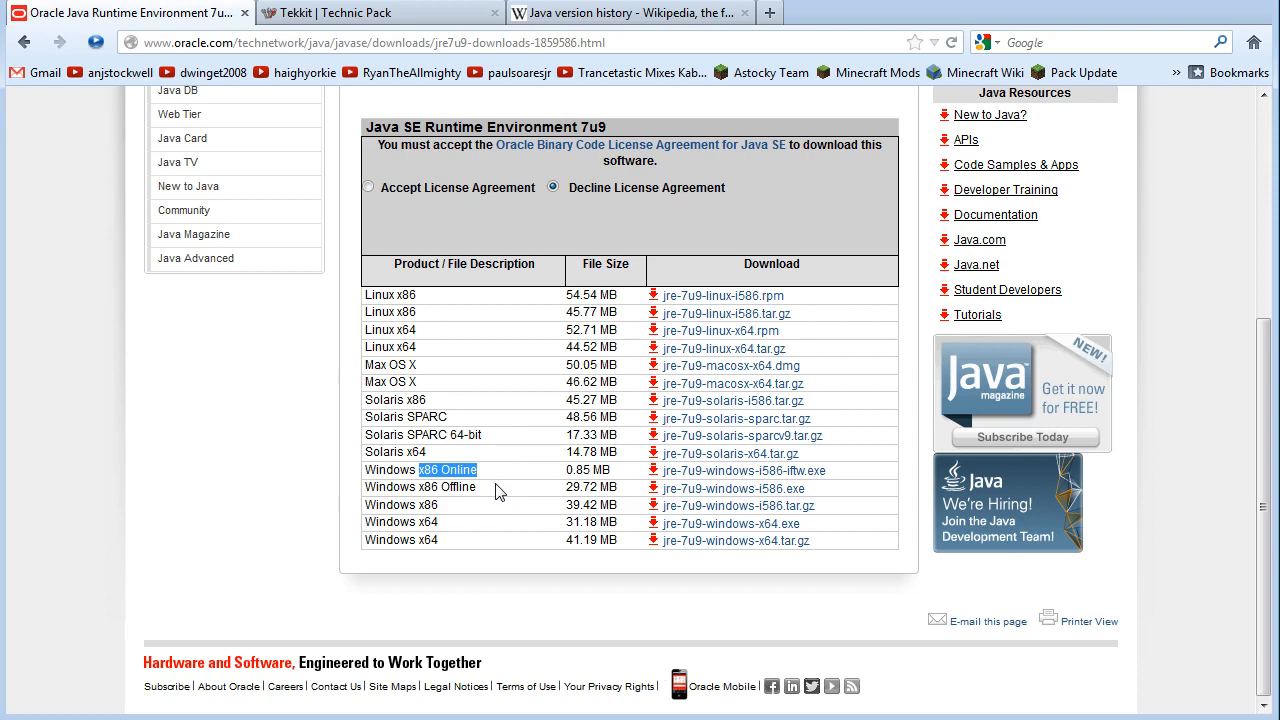
drag(478, 487, 372, 487)
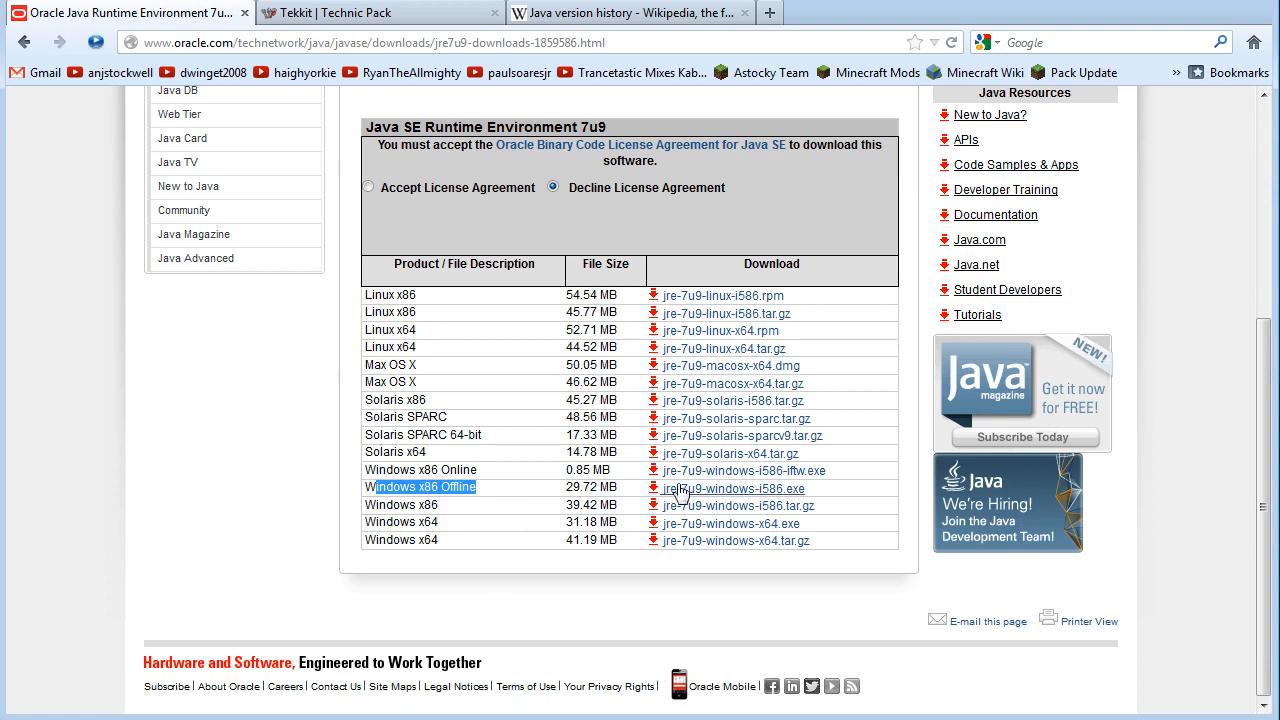
click(807, 496)
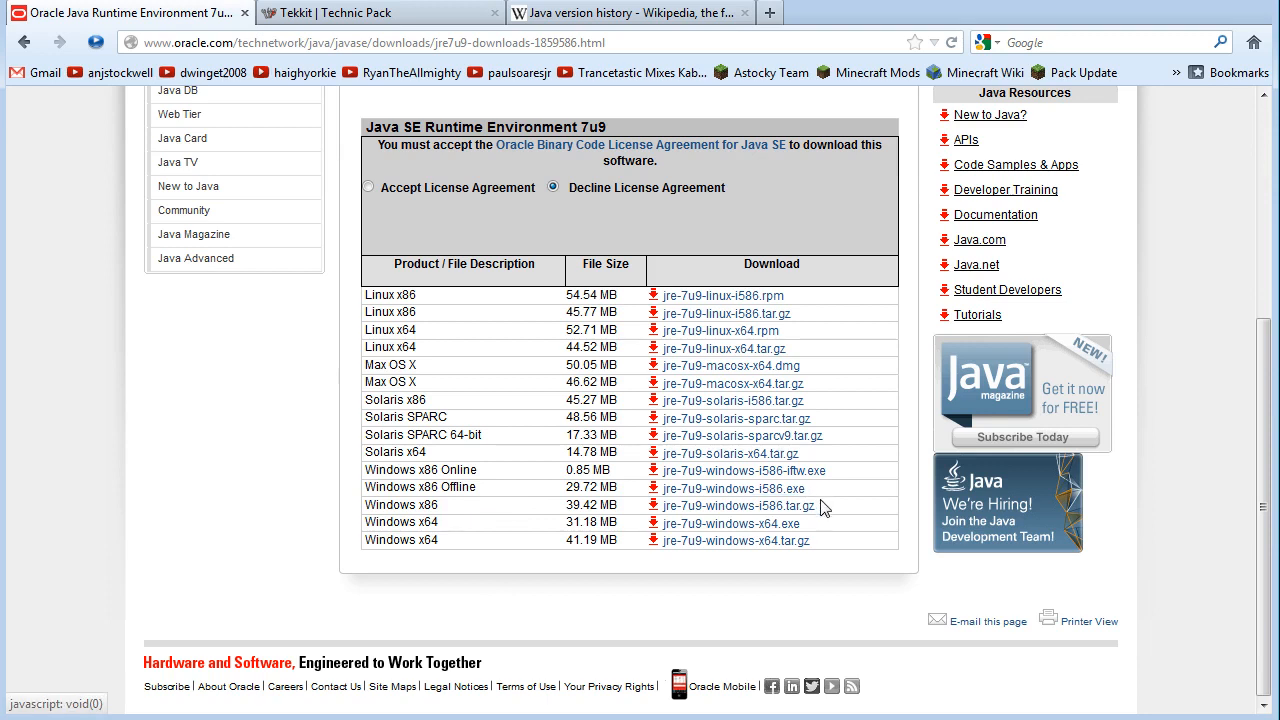
mouse_move(828, 511)
mouse_down()
mouse_move(786, 516)
mouse_move(826, 512)
mouse_up()
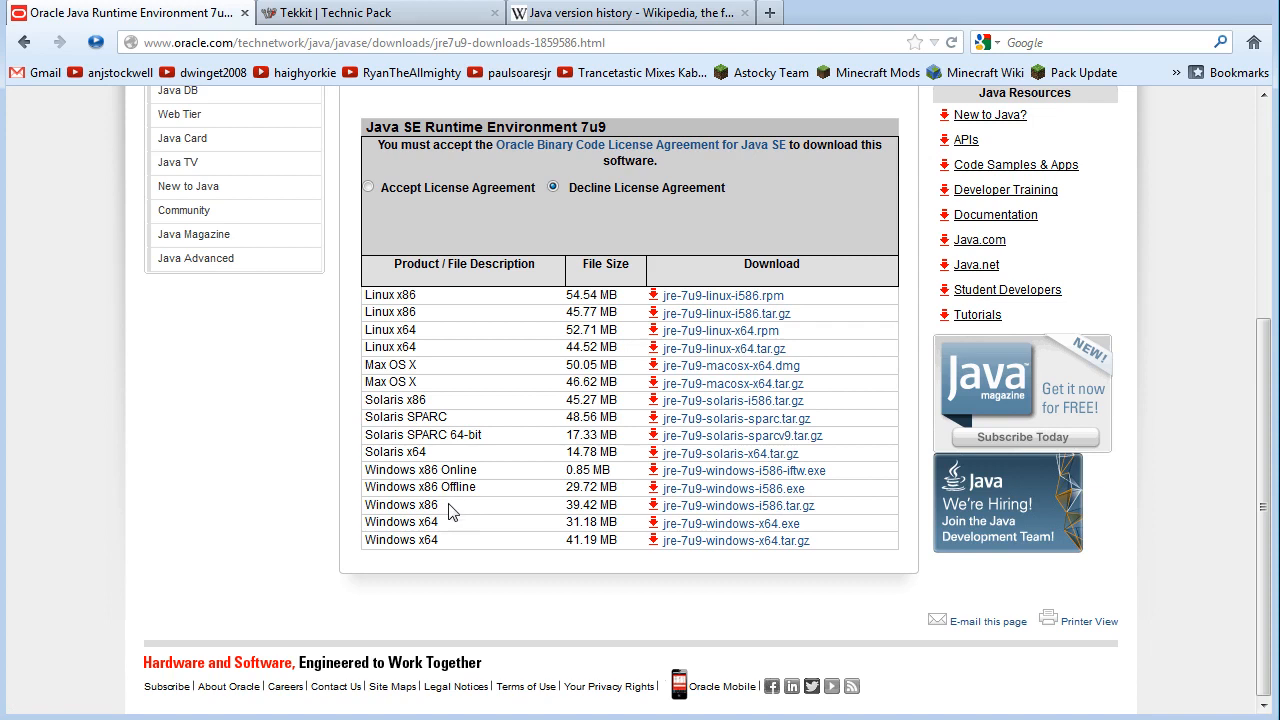
drag(452, 525, 367, 521)
click(452, 529)
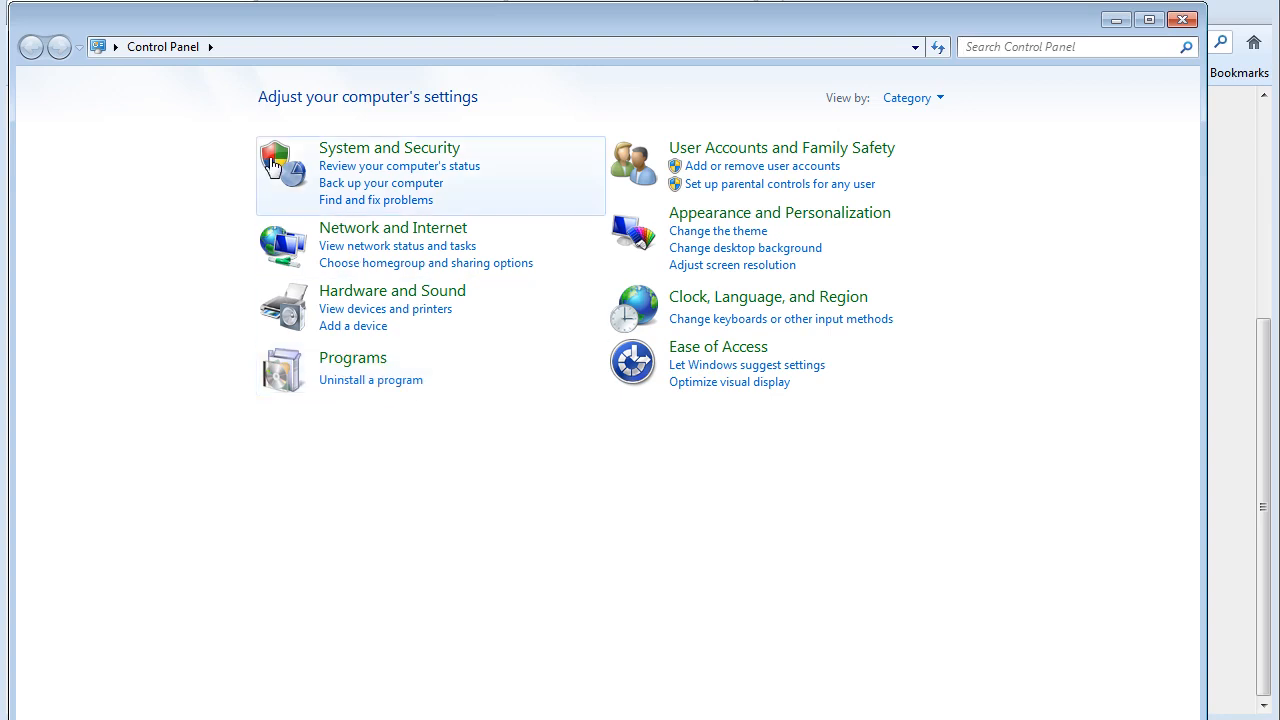
Check the installed programs list in Control Panel for the 32-bit and 64-bit Java 7 Update 9 entries, and close it.
click(368, 381)
click(285, 507)
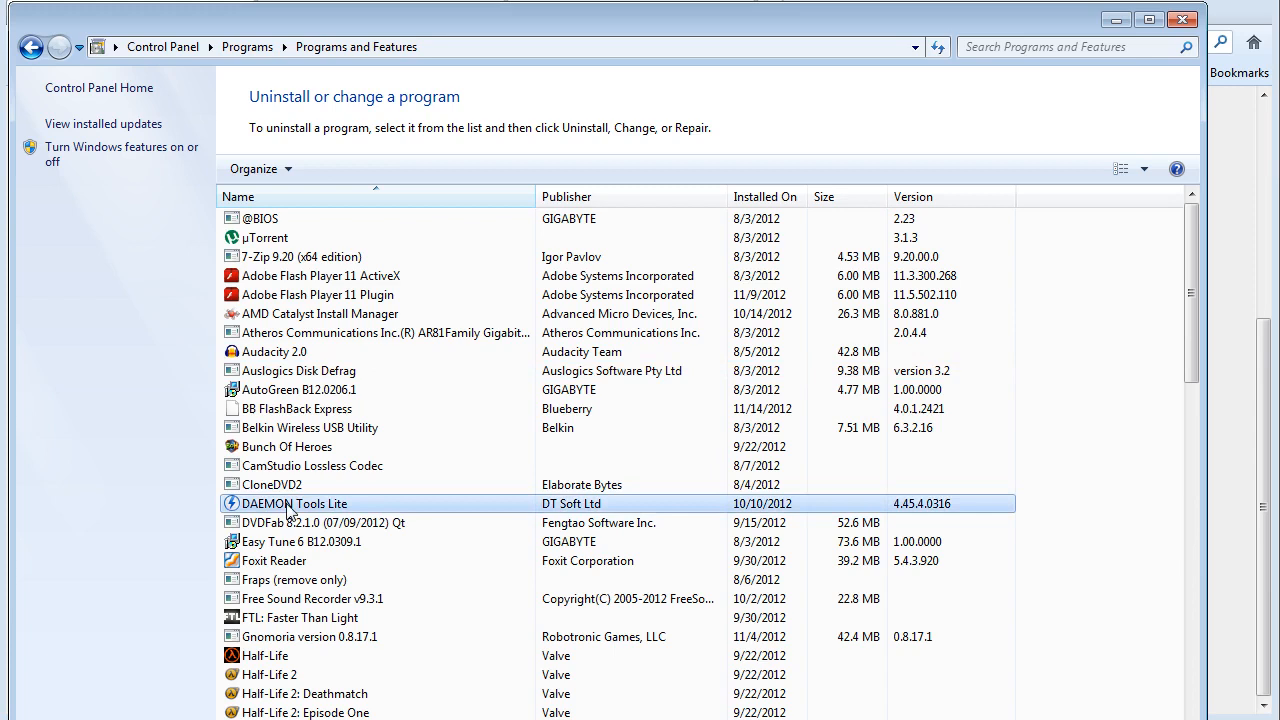
scroll(318, 448, down, 6)
scroll(318, 448, down, 3)
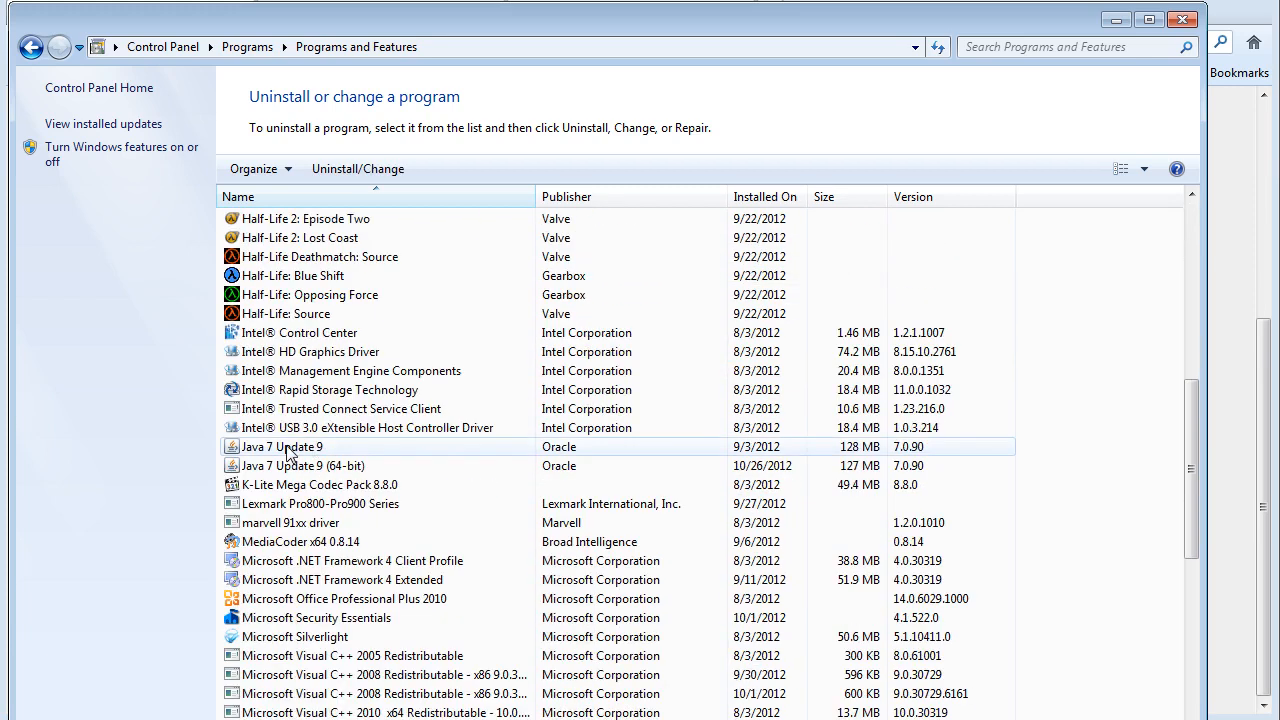
click(320, 450)
click(336, 468)
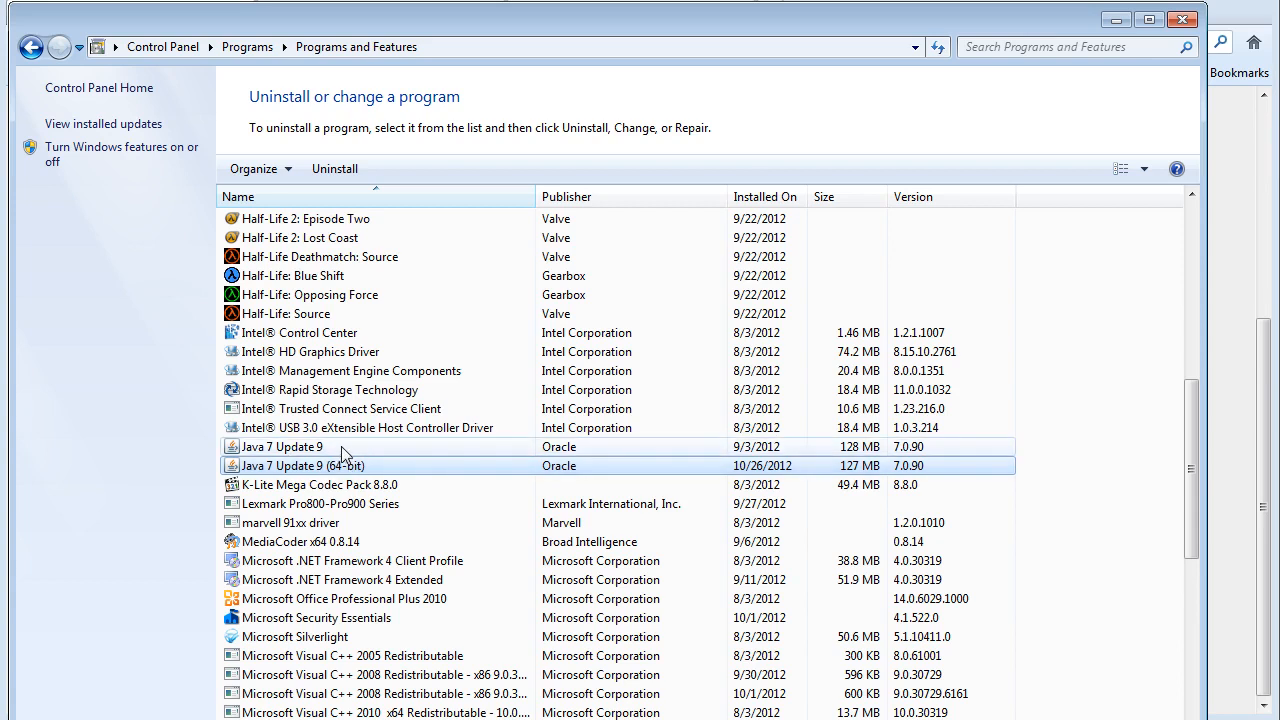
click(1186, 21)
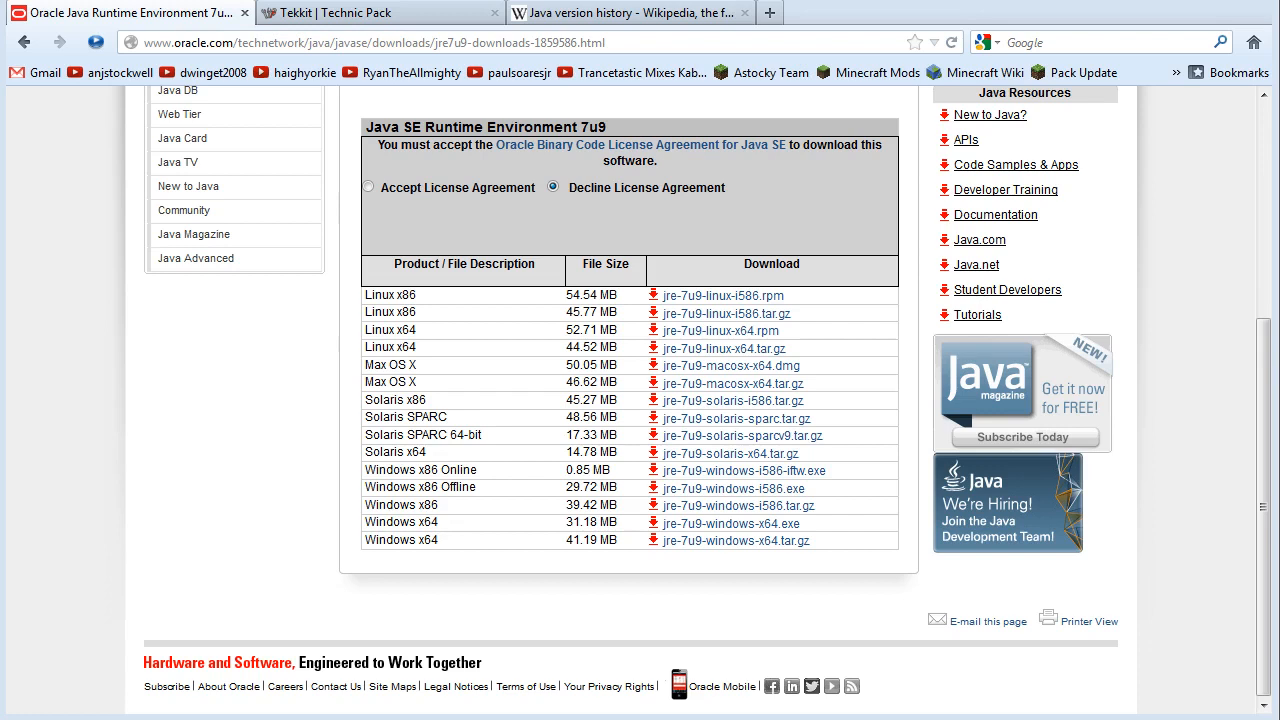
Run java -version in a command prompt, and try the invalid command javaz for comparison.
key(Return)
drag(0, 10, 590, 241)
text(java -version)
key(Return)
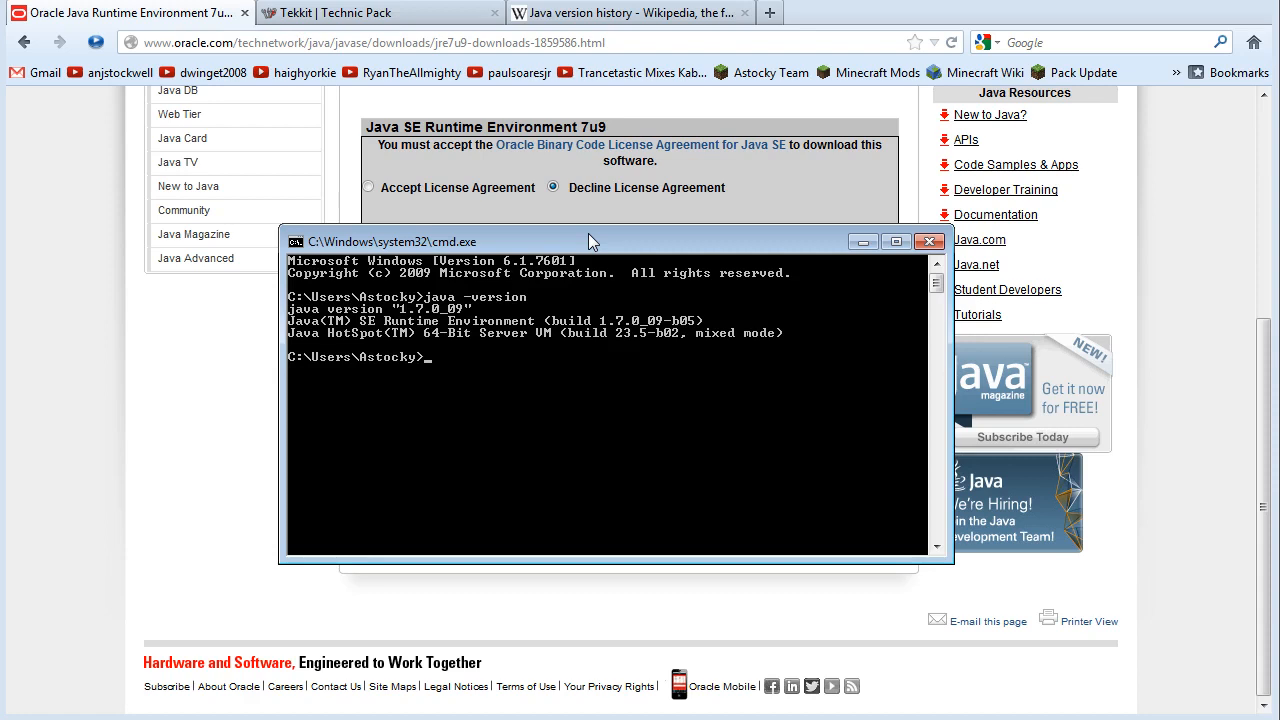
text(javaz)
key(Return)
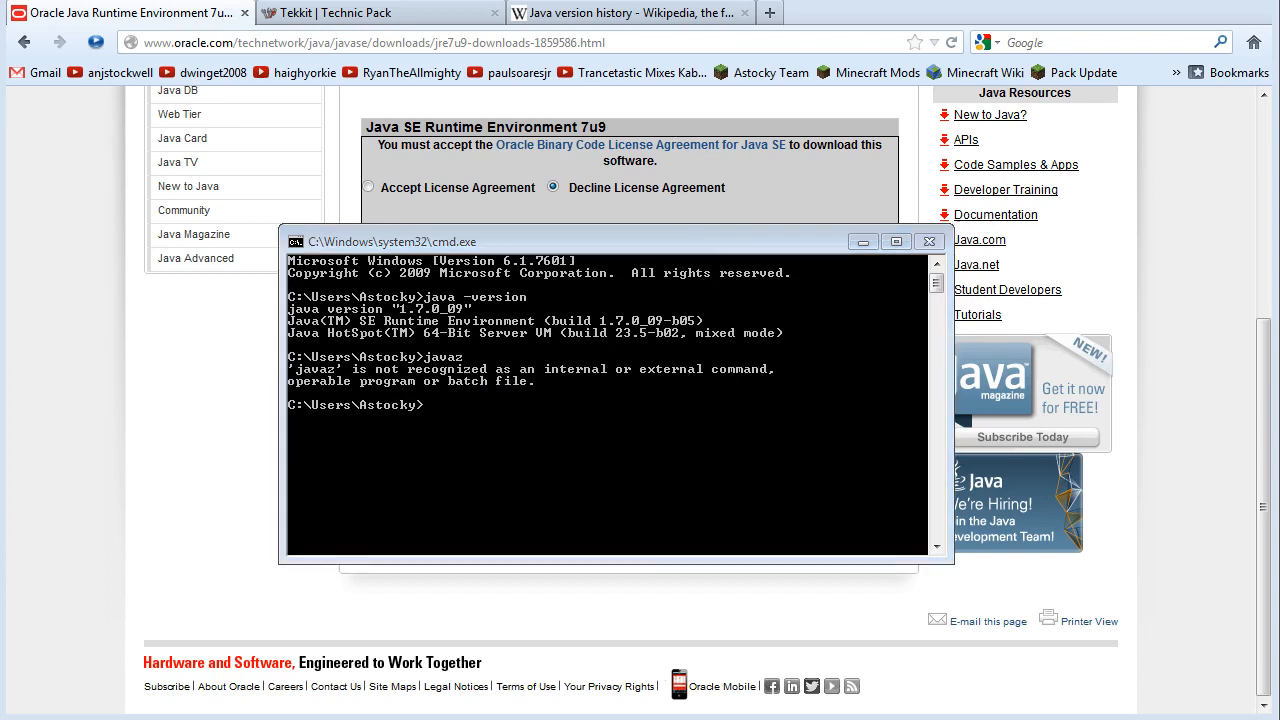
Open a Windows Explorer window and browse to the C:\Program Files\Java\jre7 folder.
key(super+e)
drag(480, 0, 516, 39)
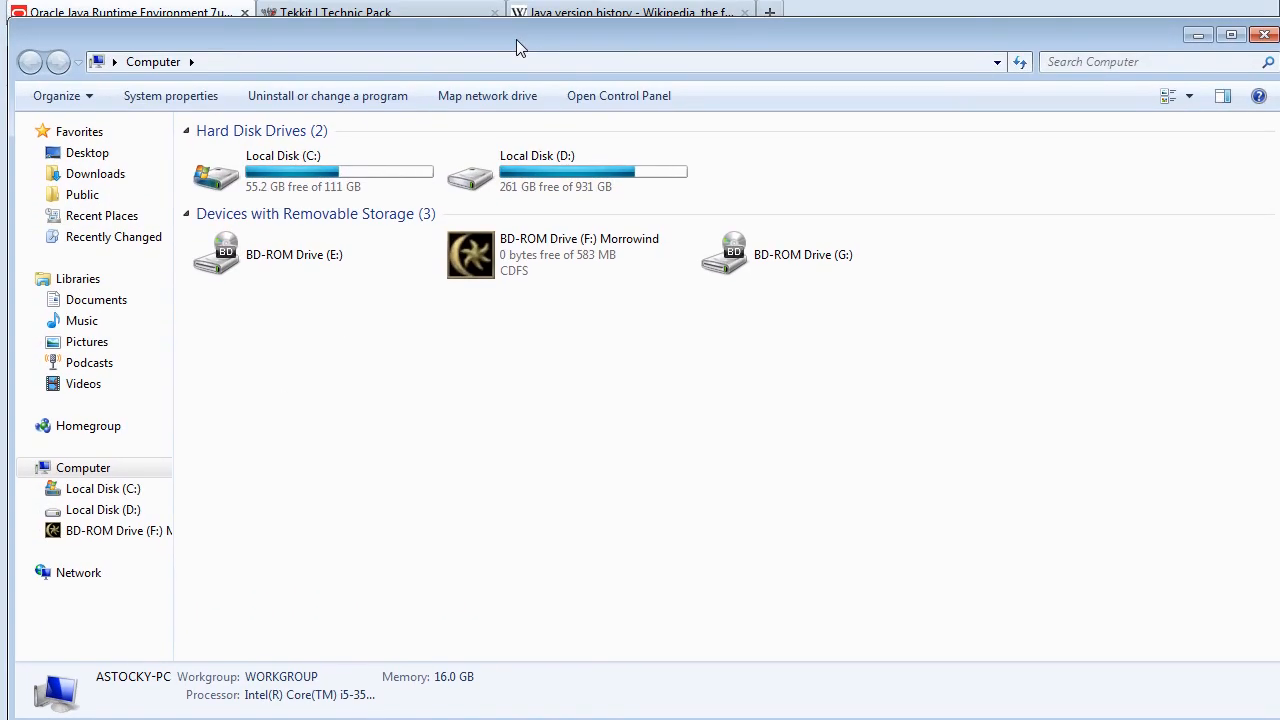
click(228, 178)
double_click(228, 178)
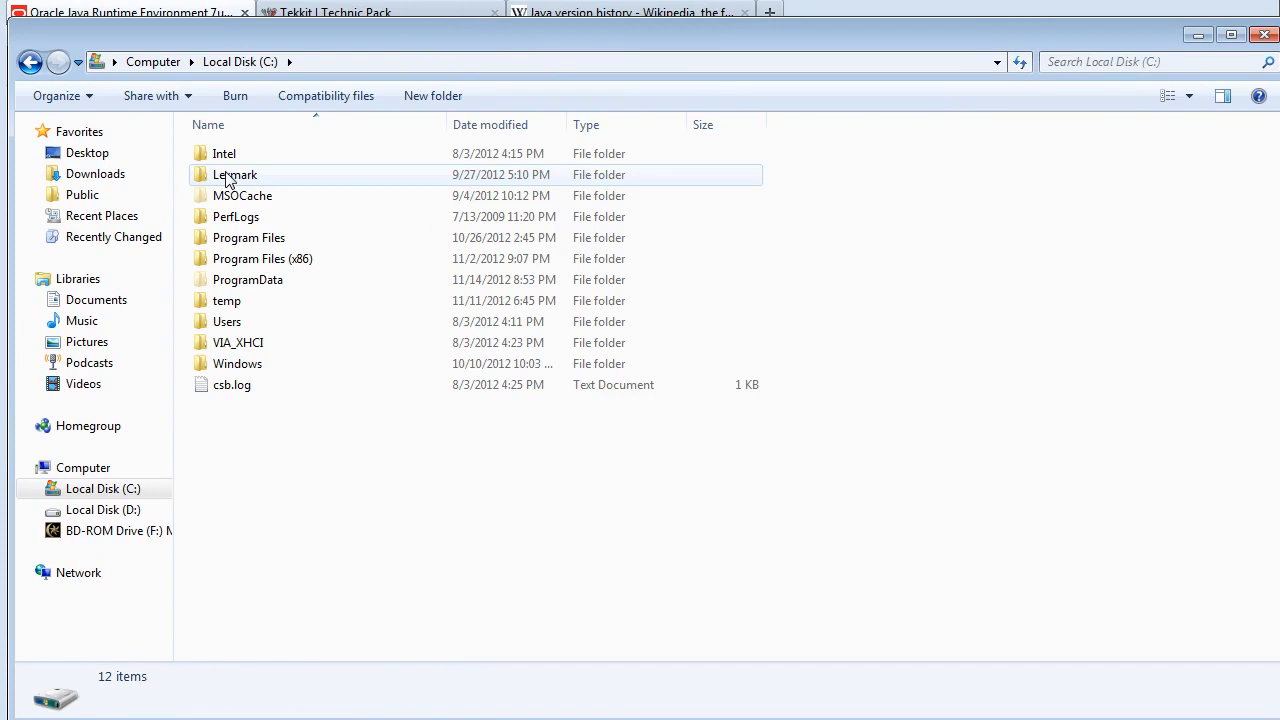
click(264, 242)
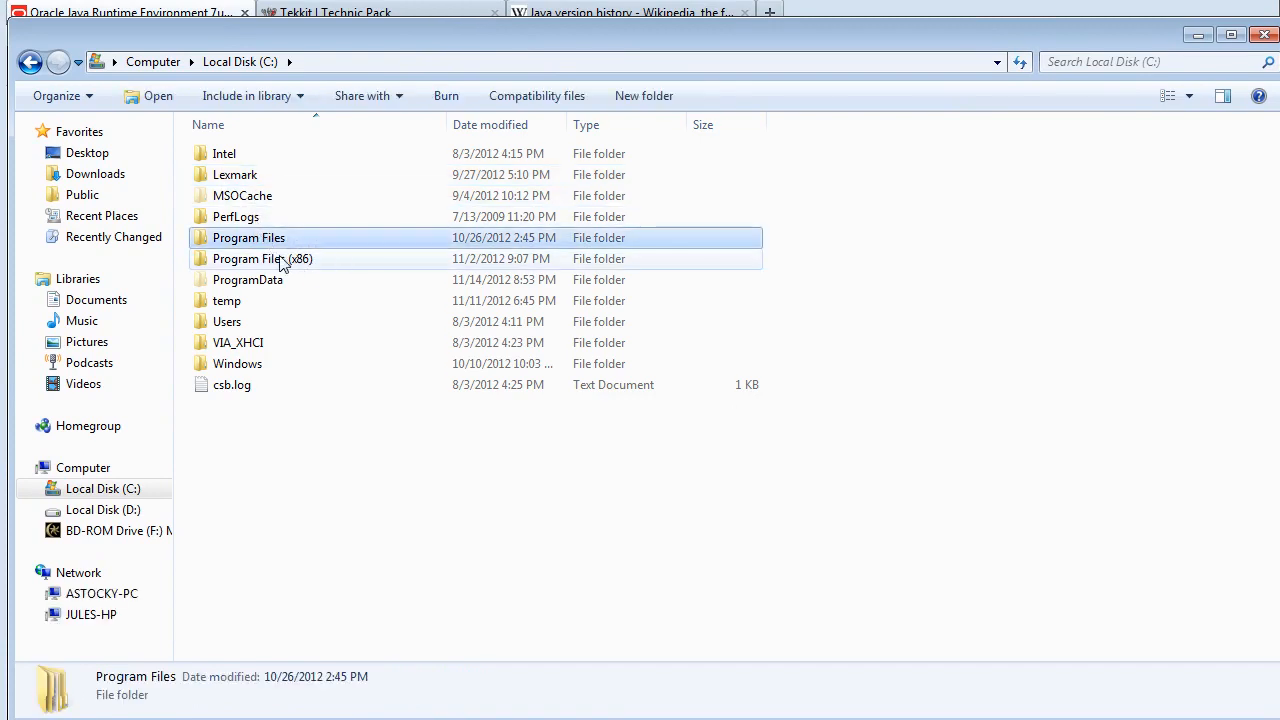
double_click(279, 244)
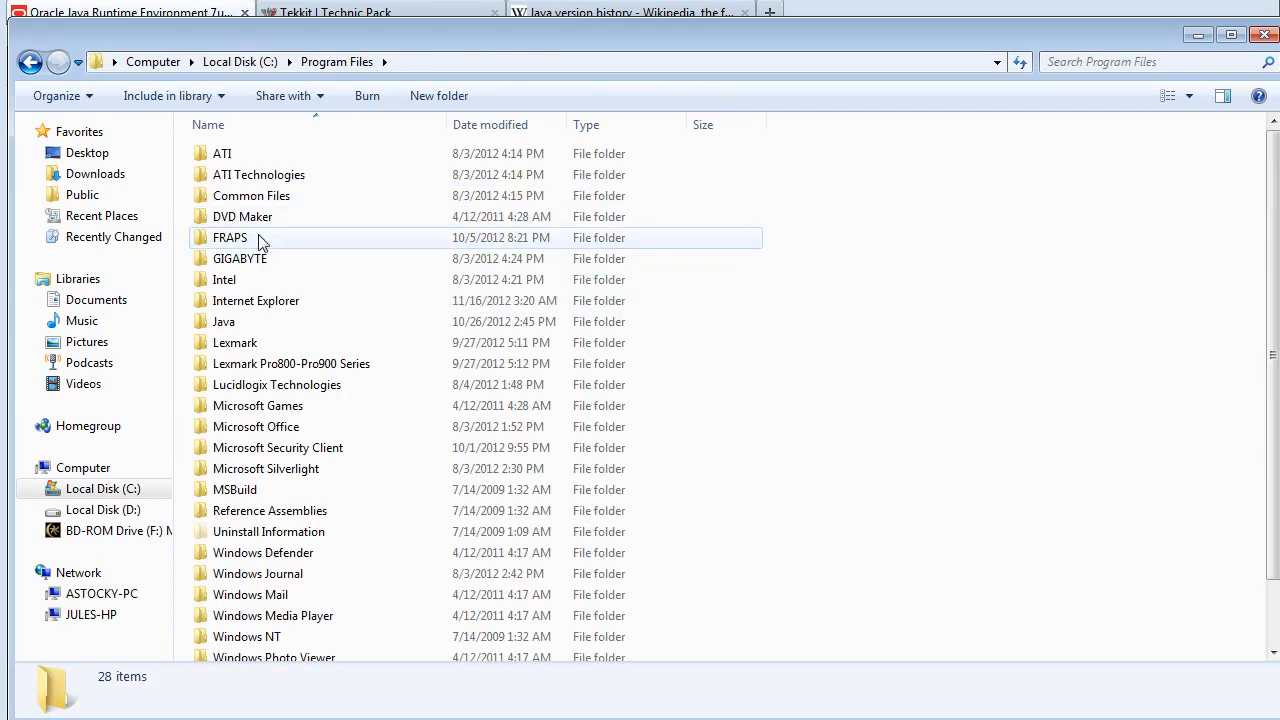
double_click(238, 323)
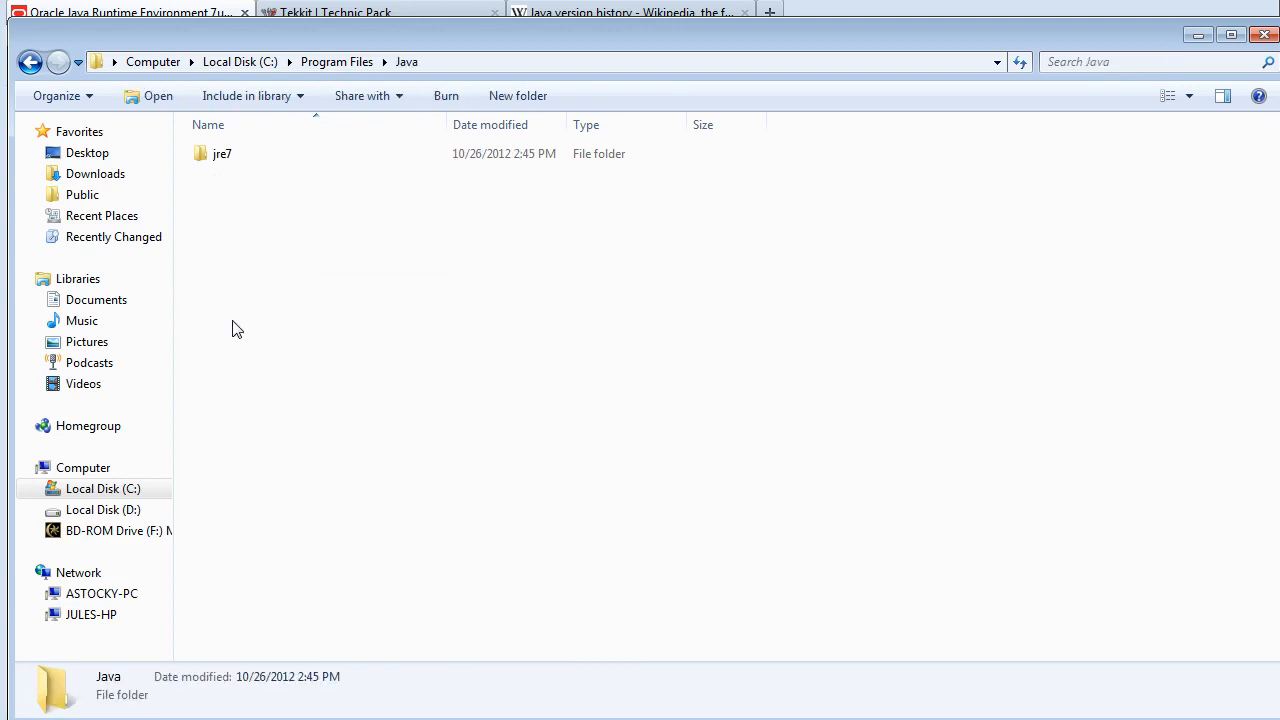
click(241, 161)
double_click(241, 157)
click(226, 160)
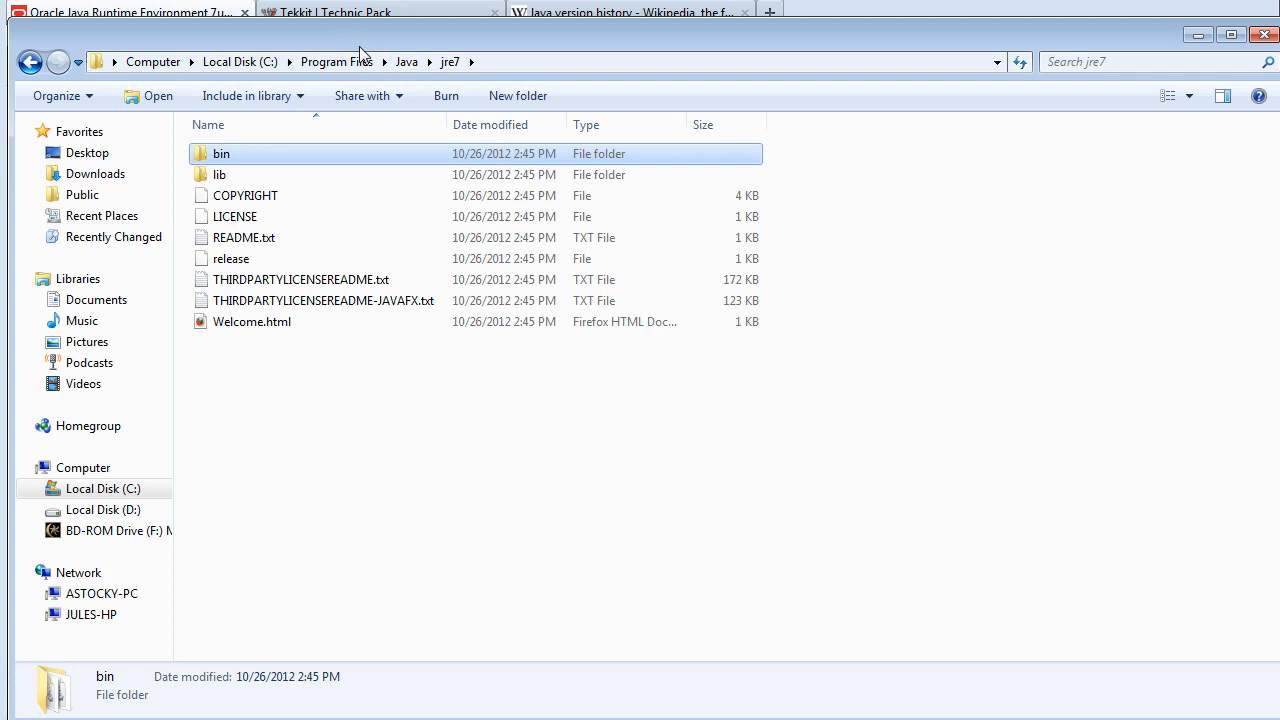
click(406, 62)
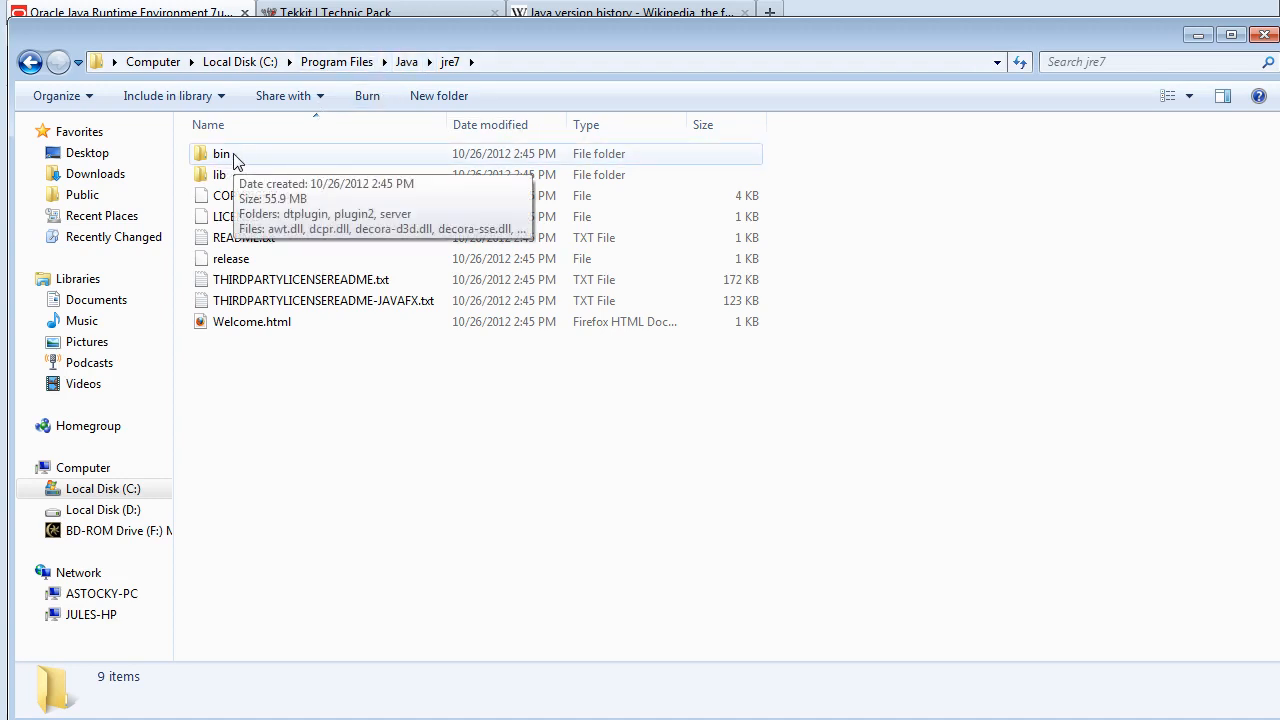
Close the command prompt and return to the jre7 folder window.
key(alt+Tab)
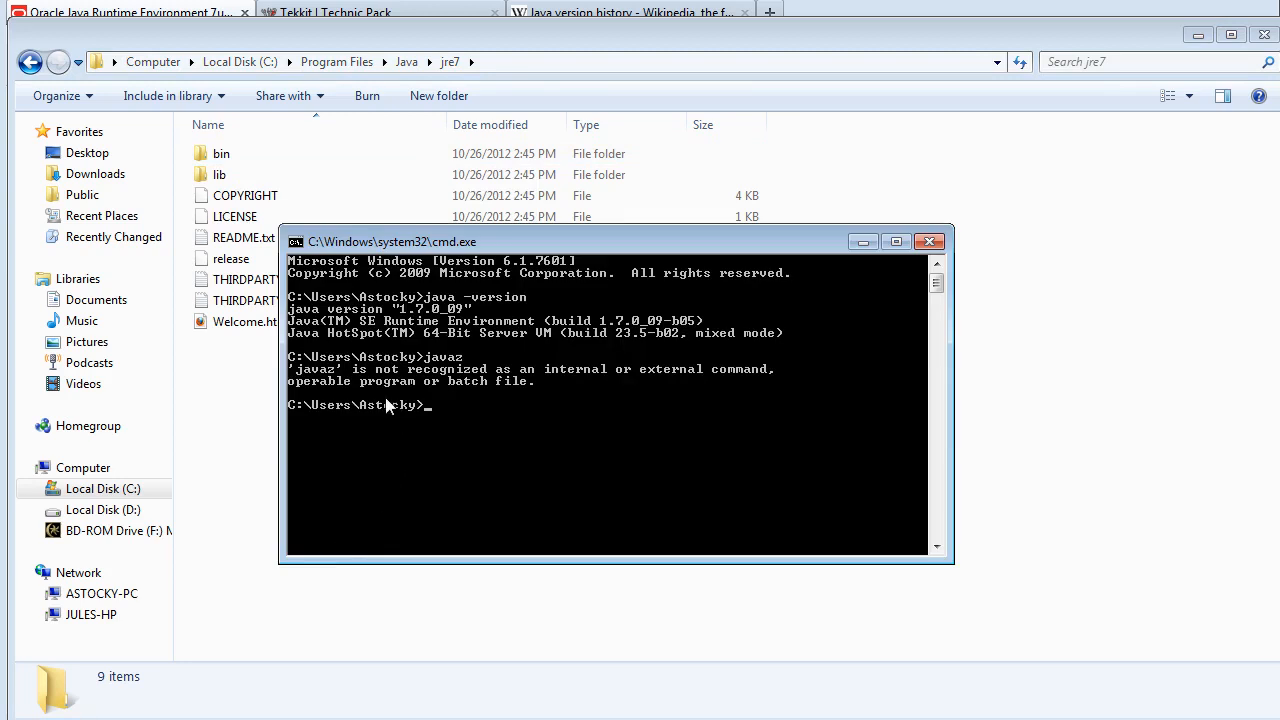
click(931, 242)
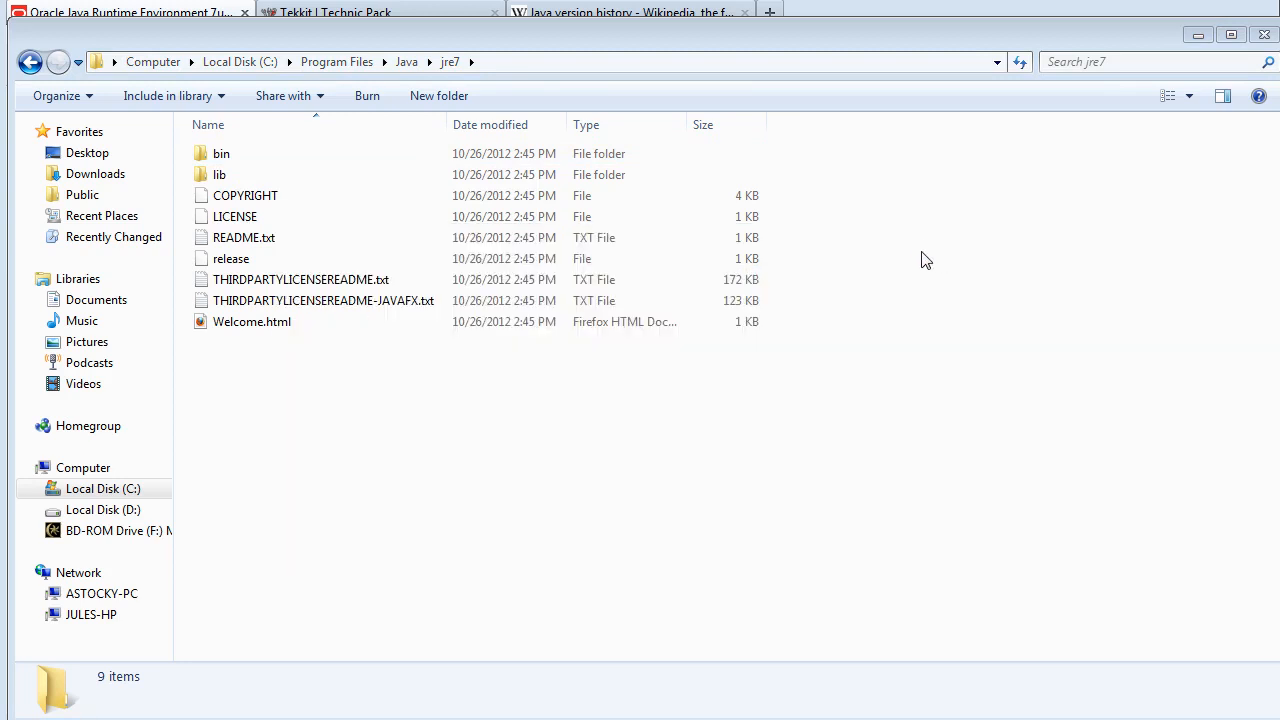
drag(599, 33, 597, 24)
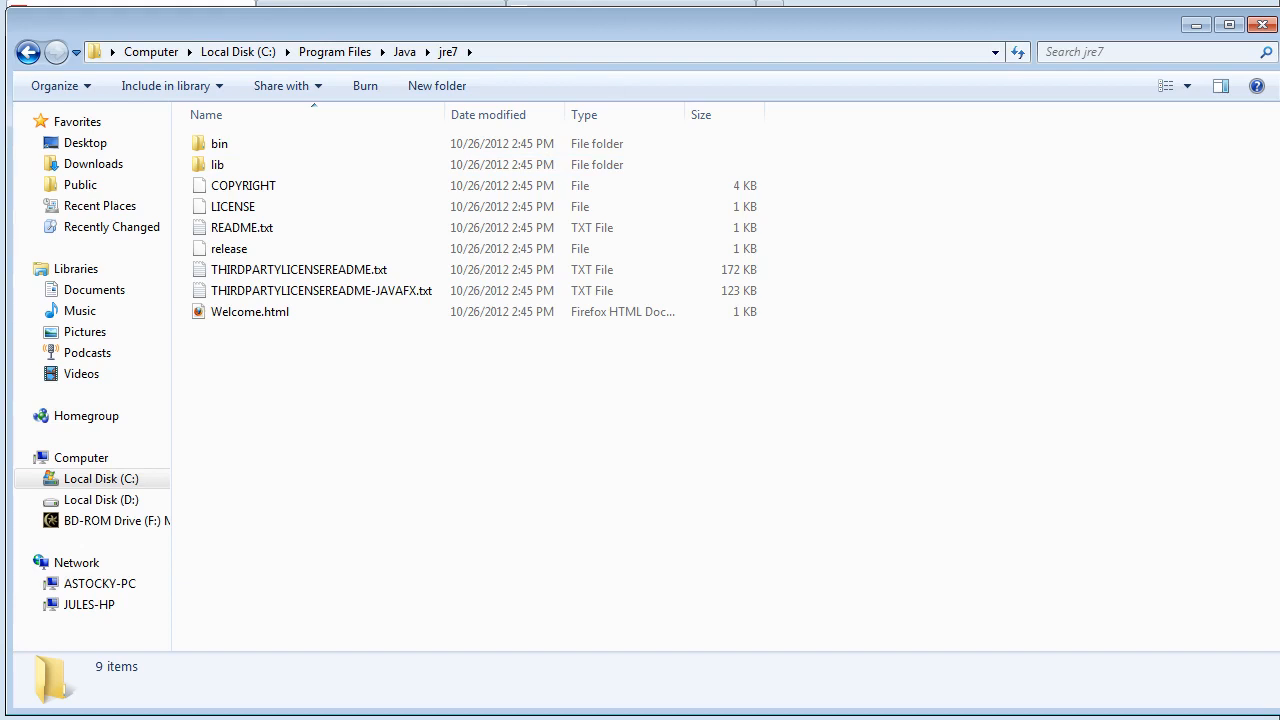
Open the Windows System information window and reach the Environment Variables dialog through the advanced system settings.
key(super+Pause)
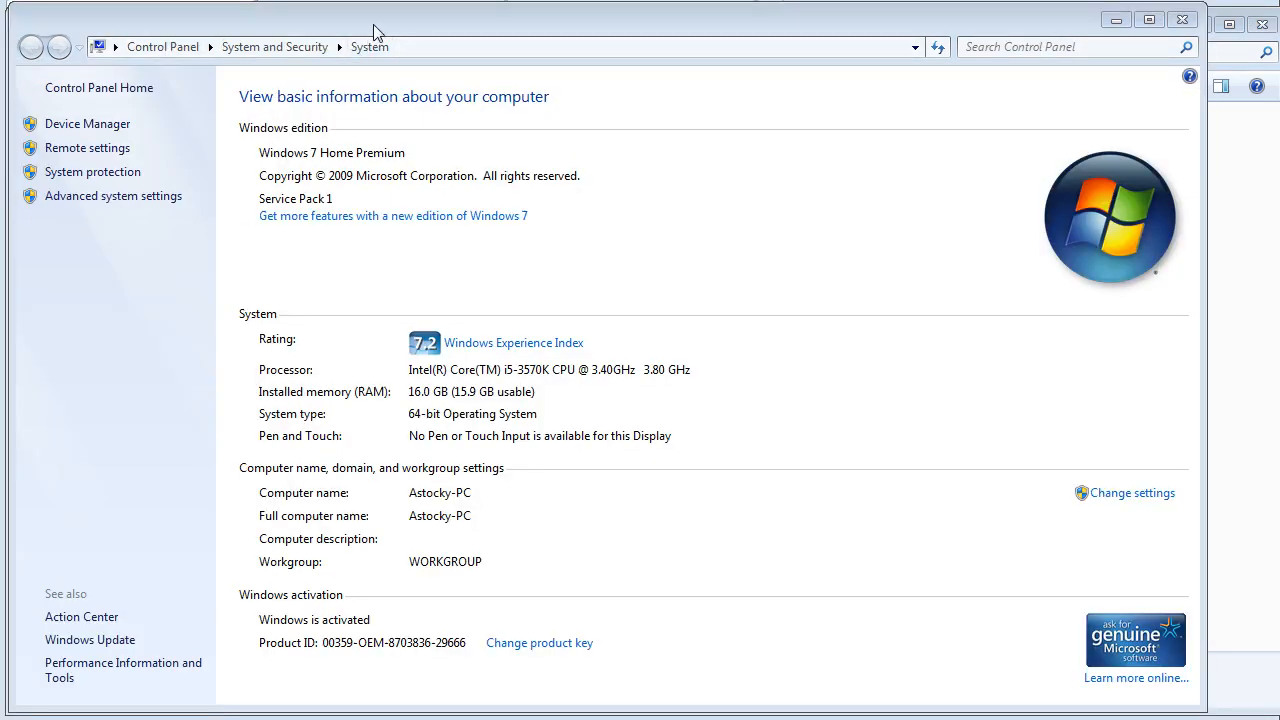
drag(376, 23, 384, 35)
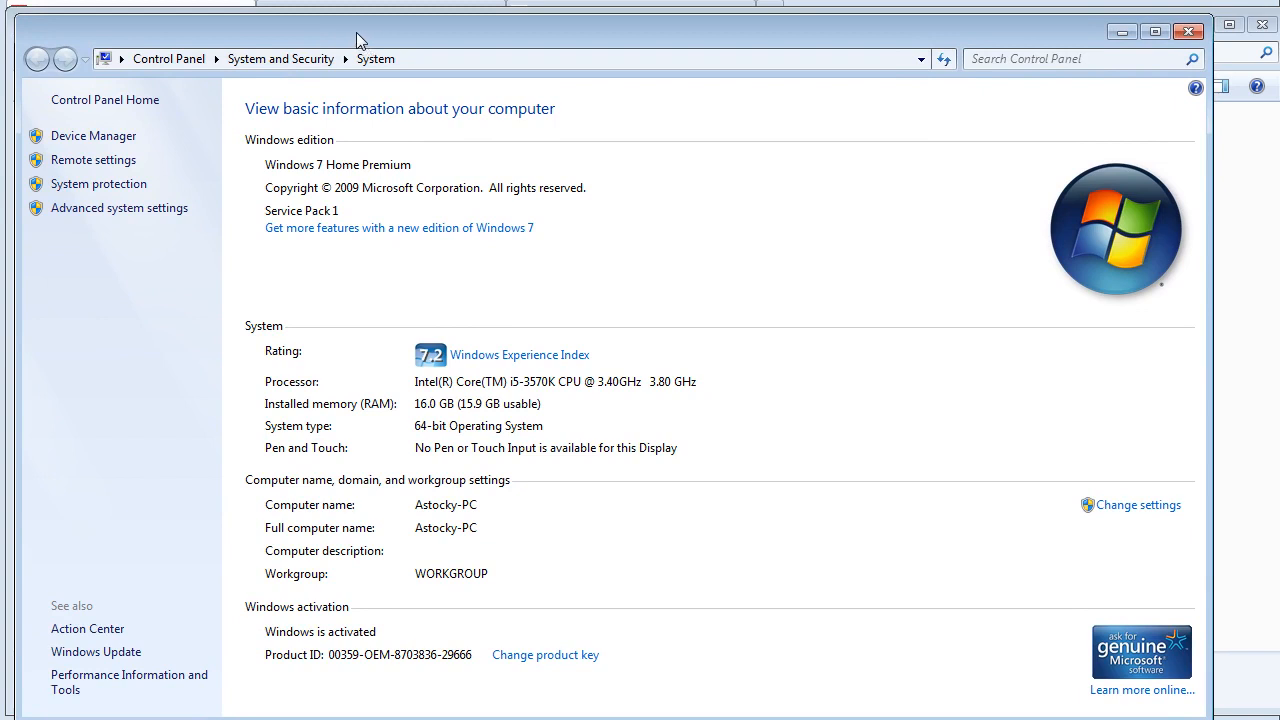
drag(429, 715, 430, 708)
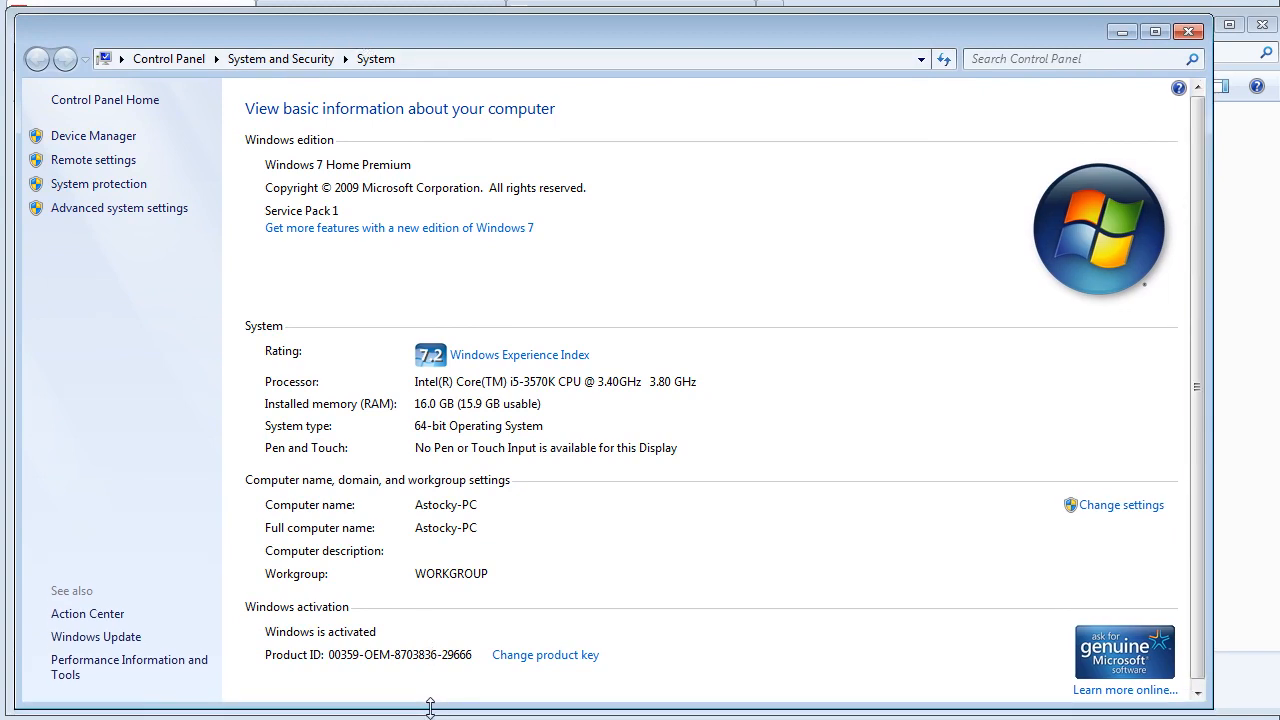
click(119, 208)
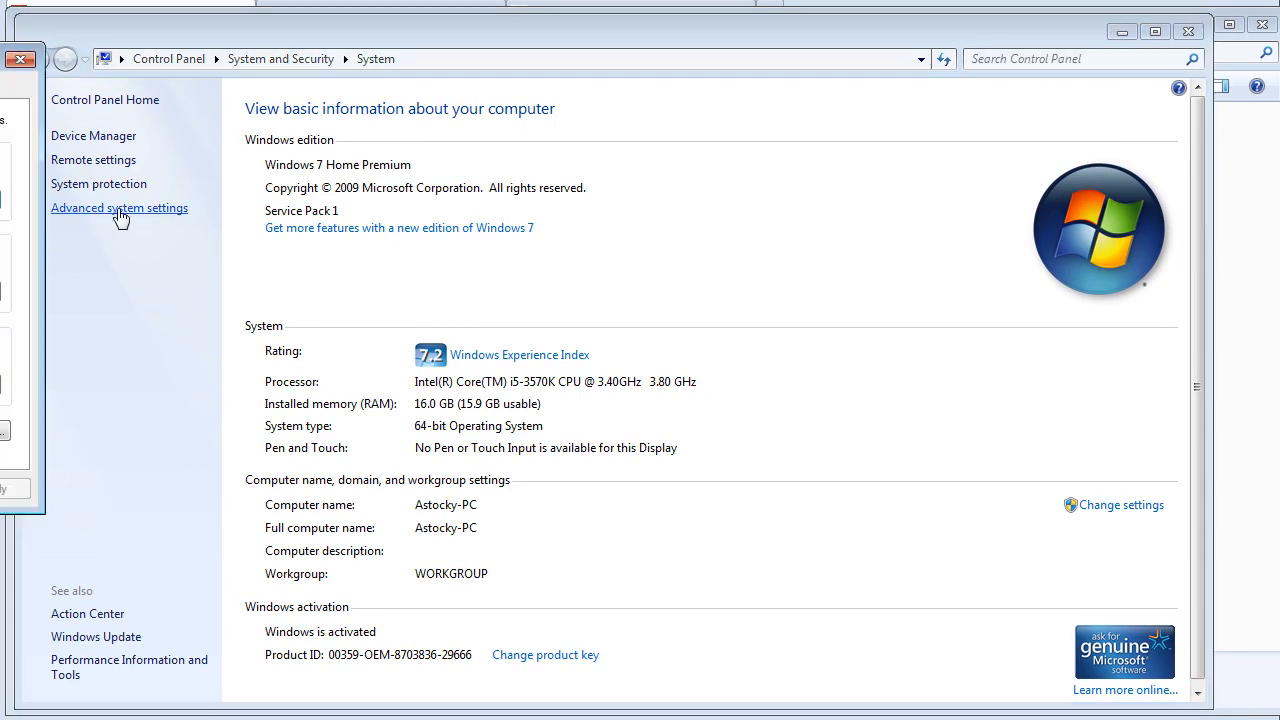
drag(19, 114, 631, 194)
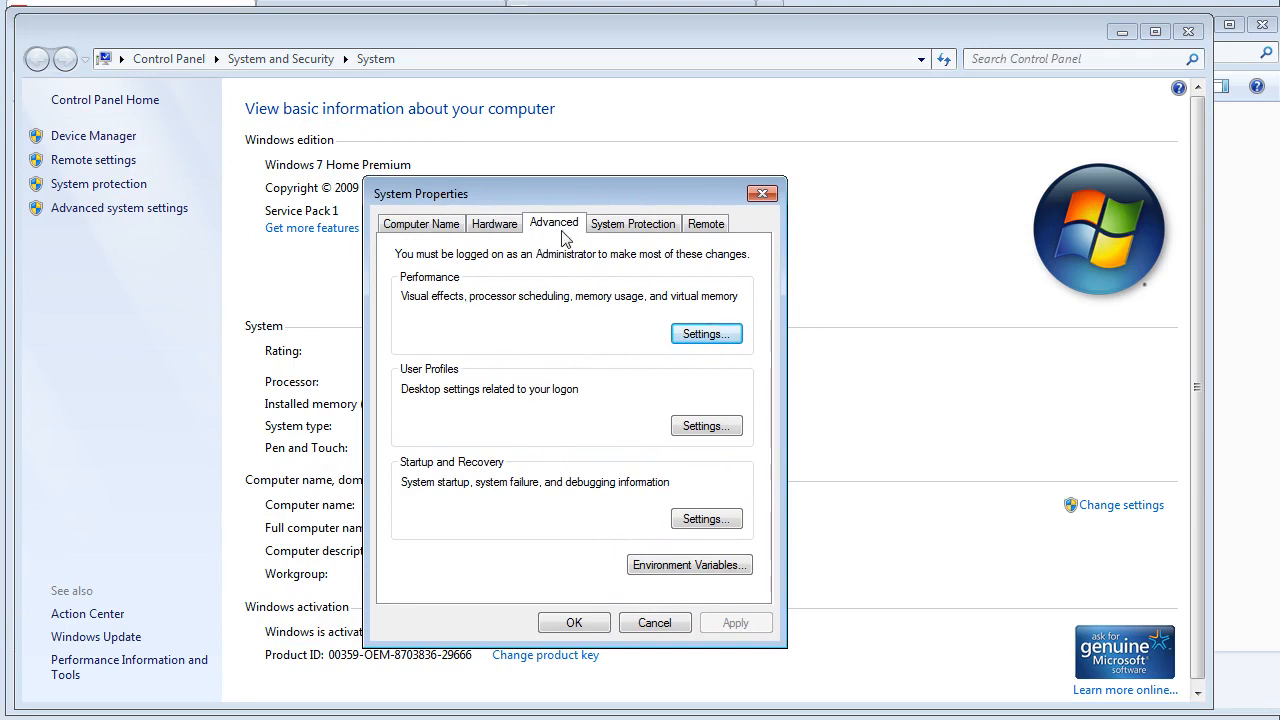
click(448, 227)
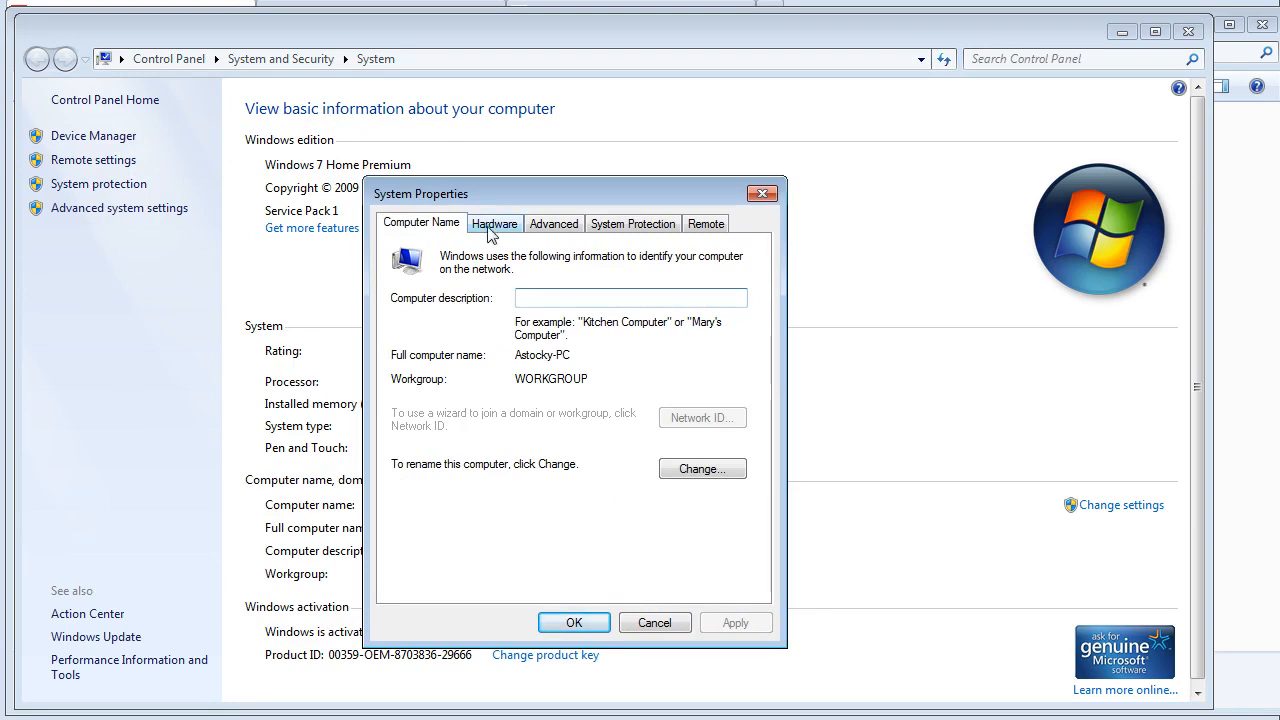
click(563, 229)
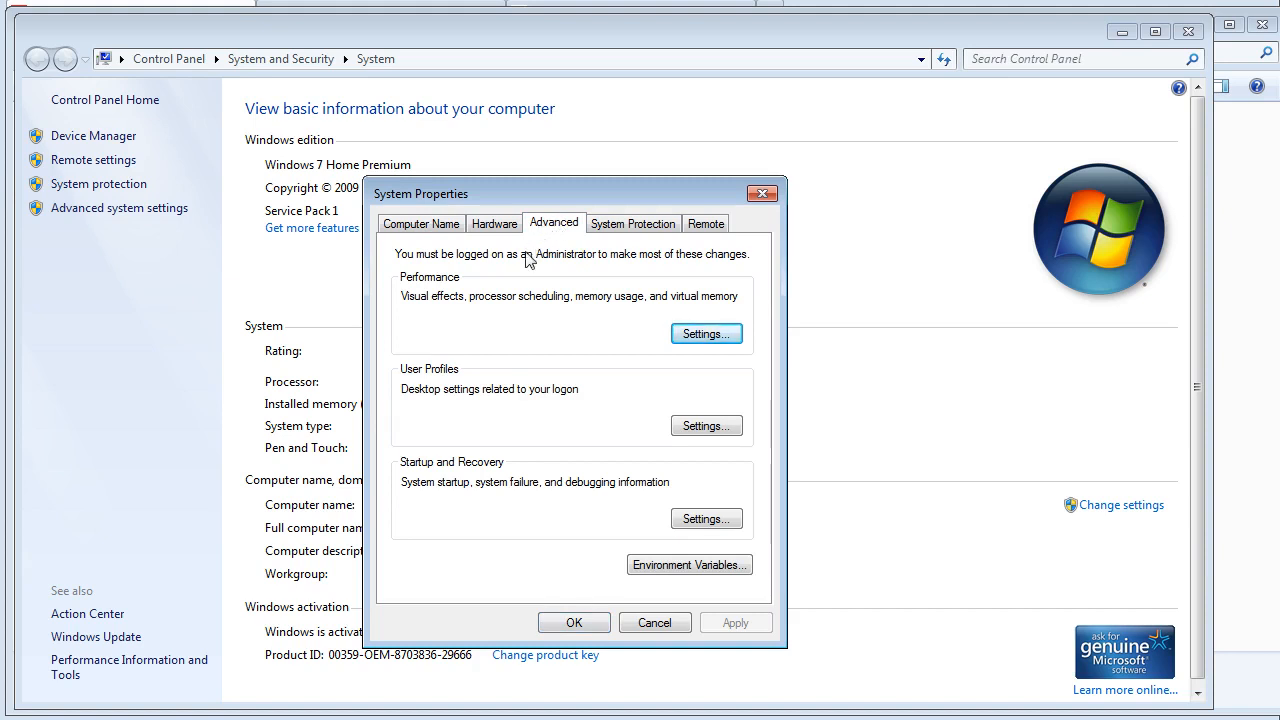
click(693, 567)
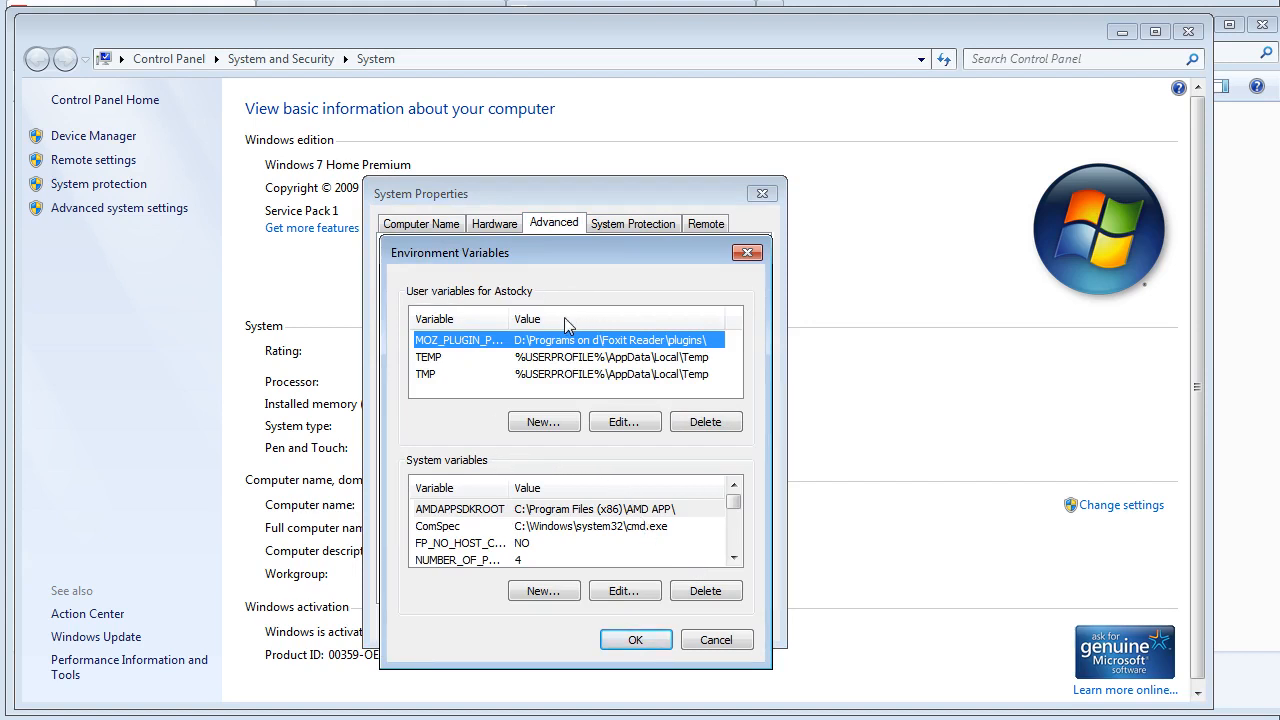
Start a new user variable named PATH, ready for its value.
click(544, 422)
text(PATH)
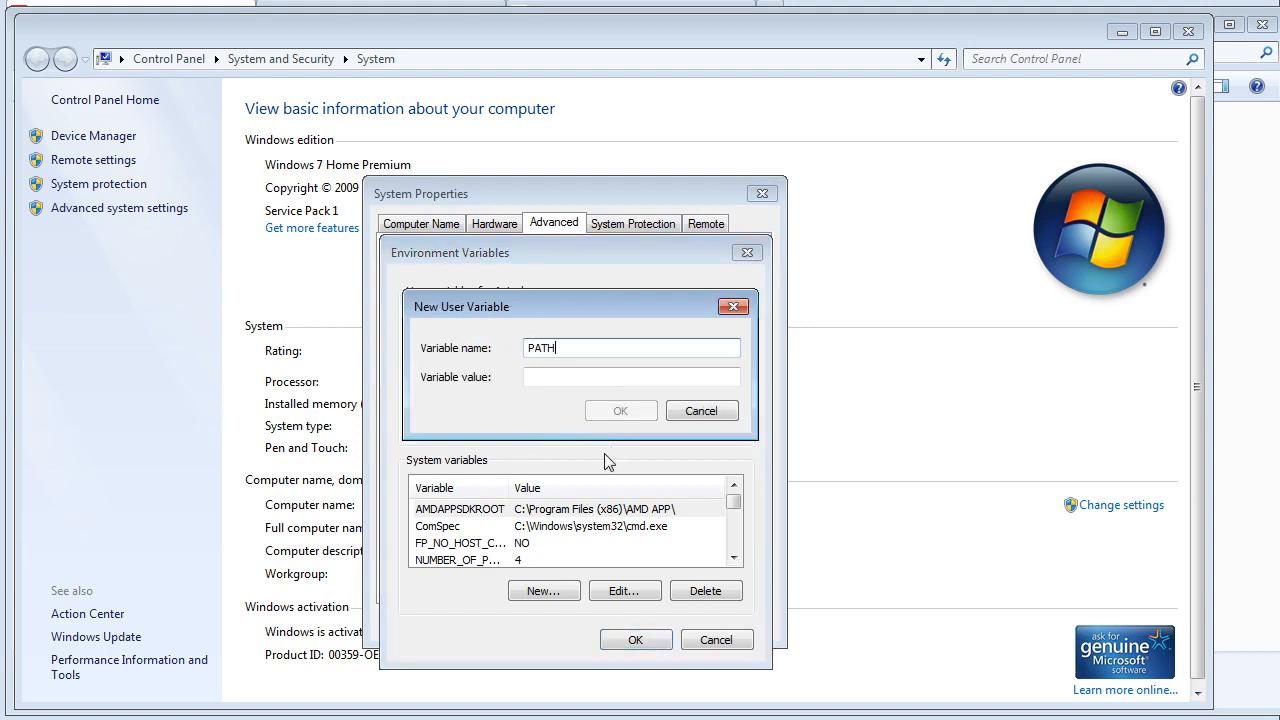
click(603, 376)
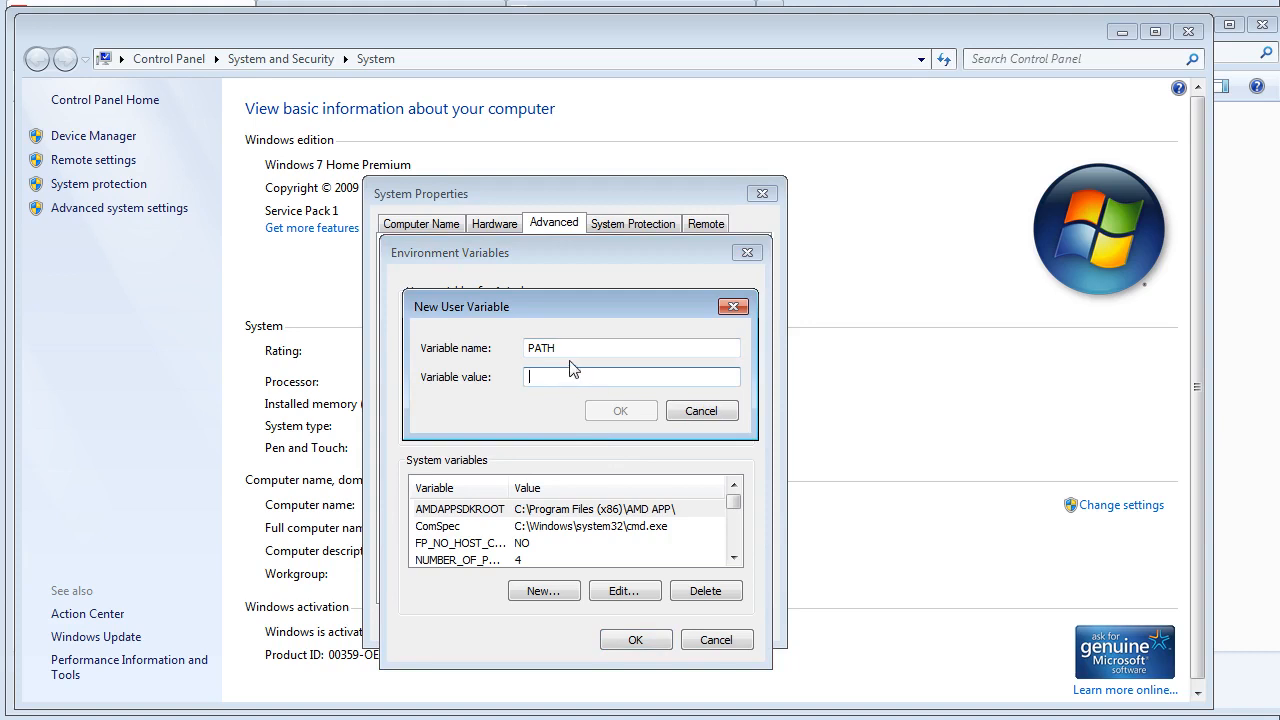
Return to the Explorer window showing jre7 and open its bin folder.
drag(447, 31, 450, 108)
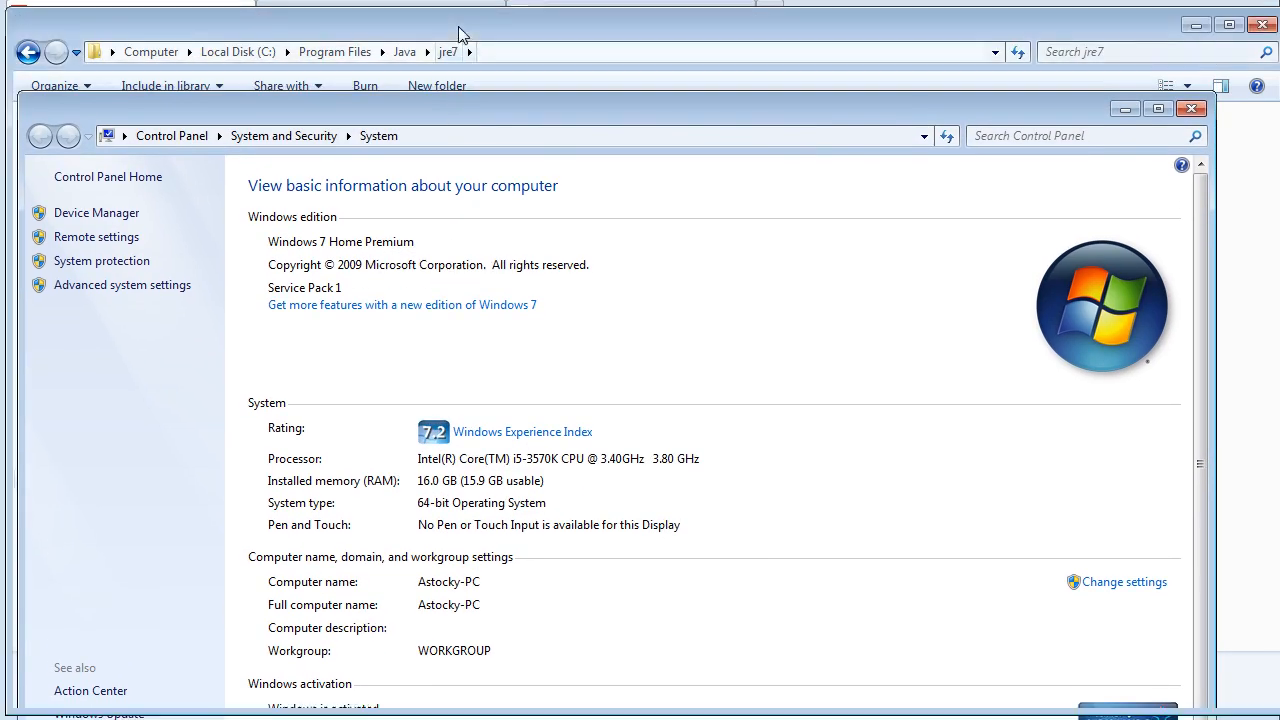
click(460, 34)
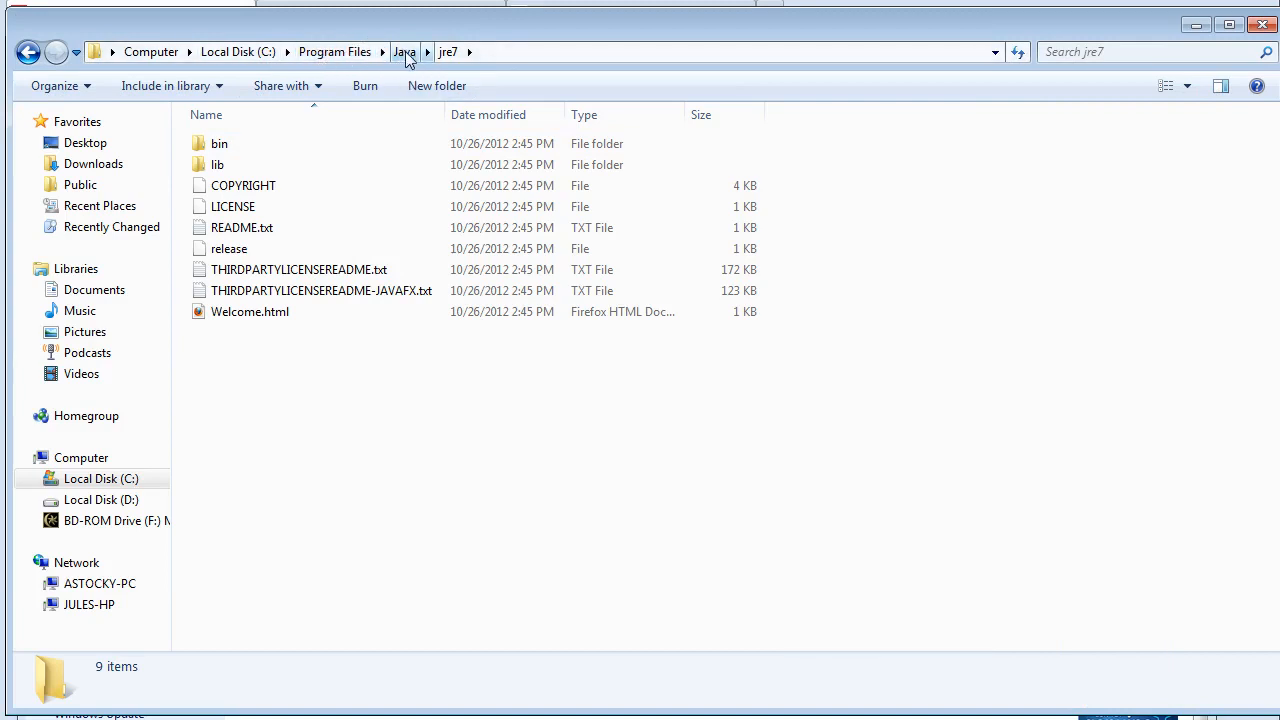
click(267, 149)
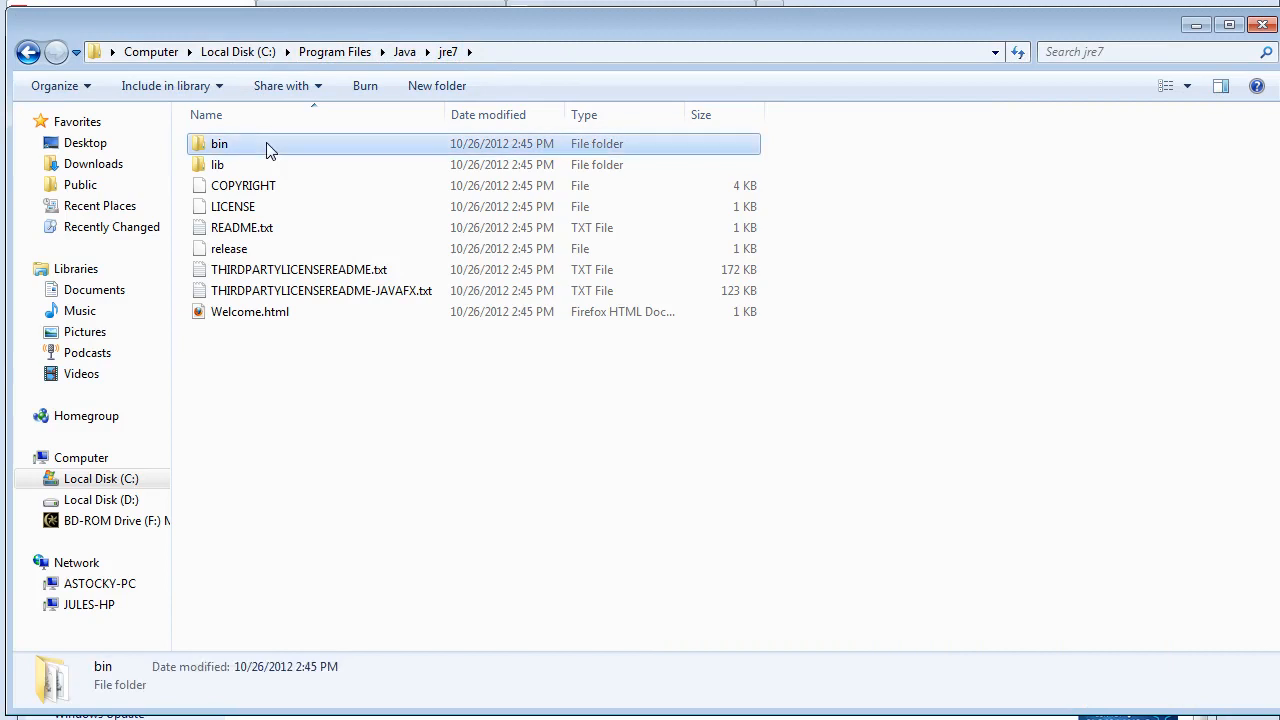
double_click(267, 149)
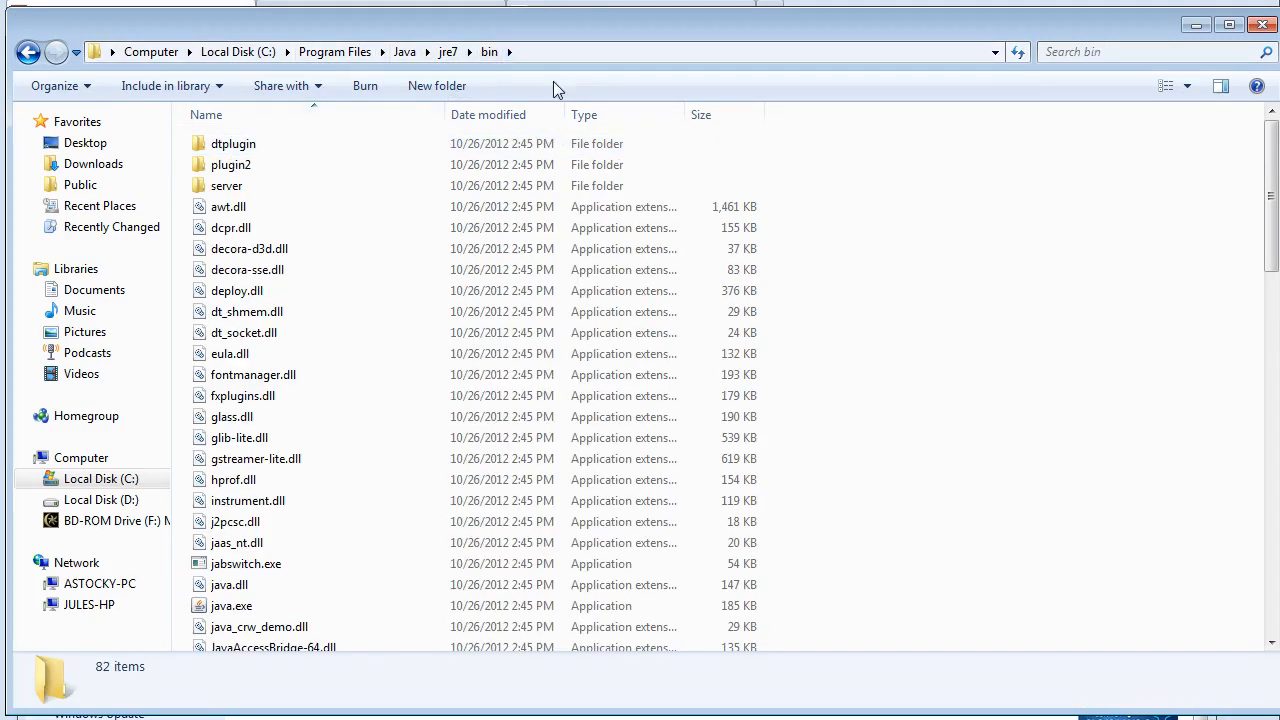
Copy the path C:\Program Files\Java\jre7\bin from Explorer and enter it as the value of the new PATH user variable.
click(601, 55)
drag(342, 57, 97, 57)
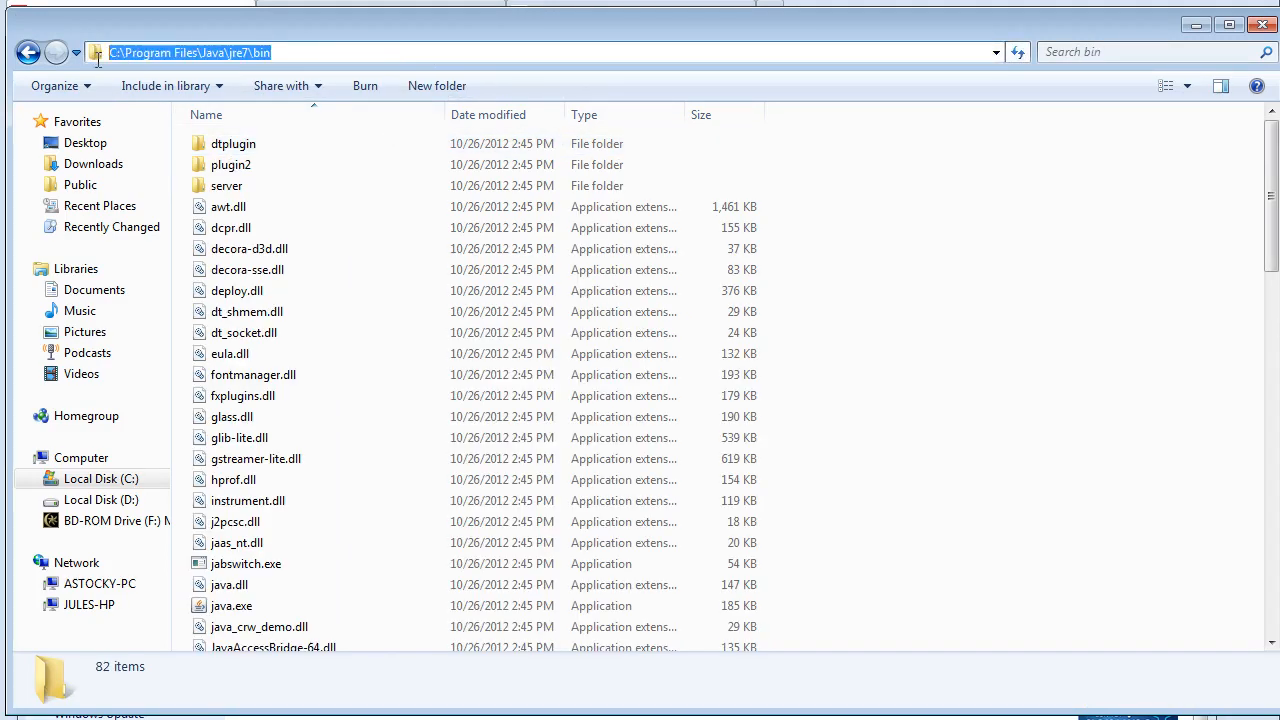
right_click(161, 51)
click(211, 118)
key(alt+Tab)
right_click(545, 375)
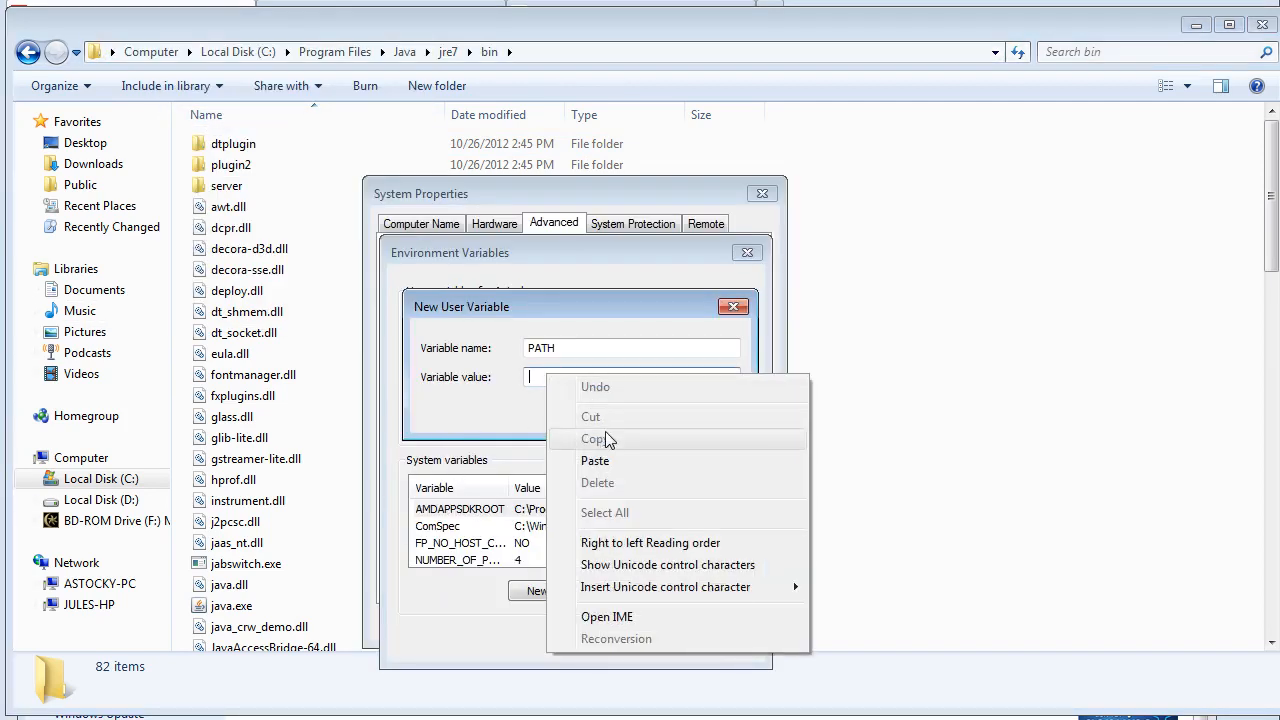
click(596, 461)
click(620, 415)
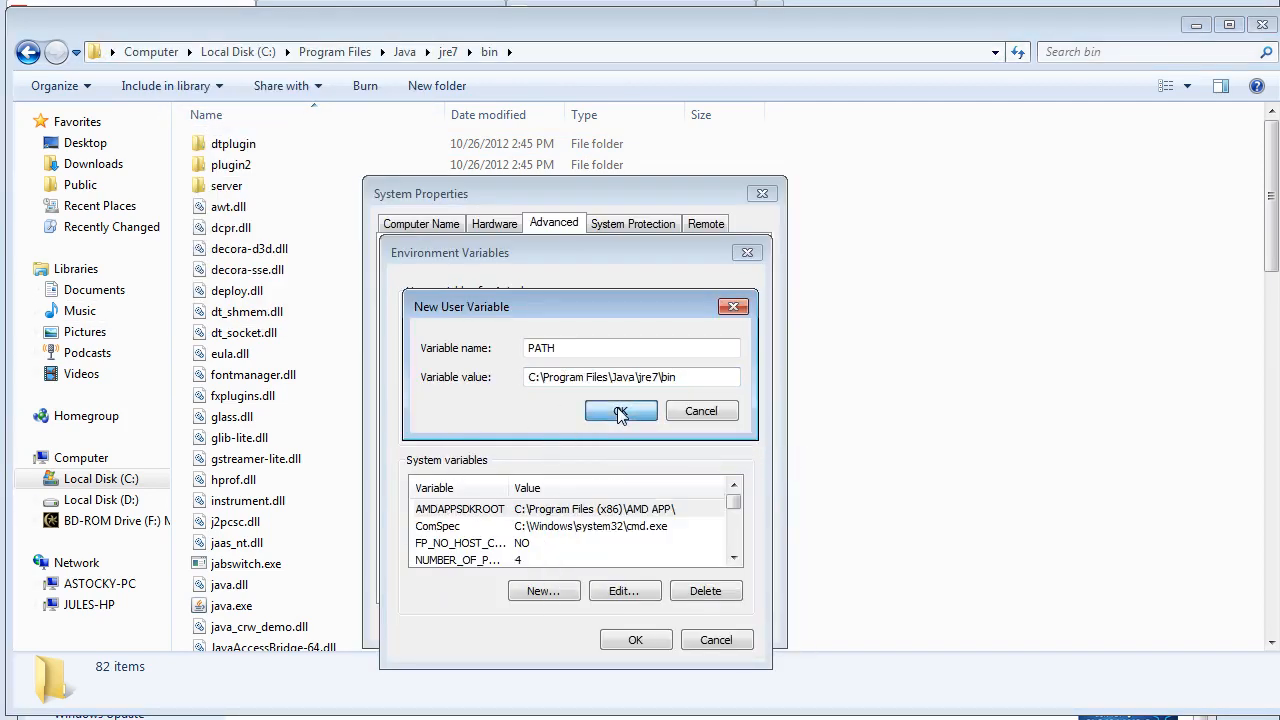
Compare the PATH user variable with the system Path variable and cancel out of the Environment Variables dialog.
click(442, 358)
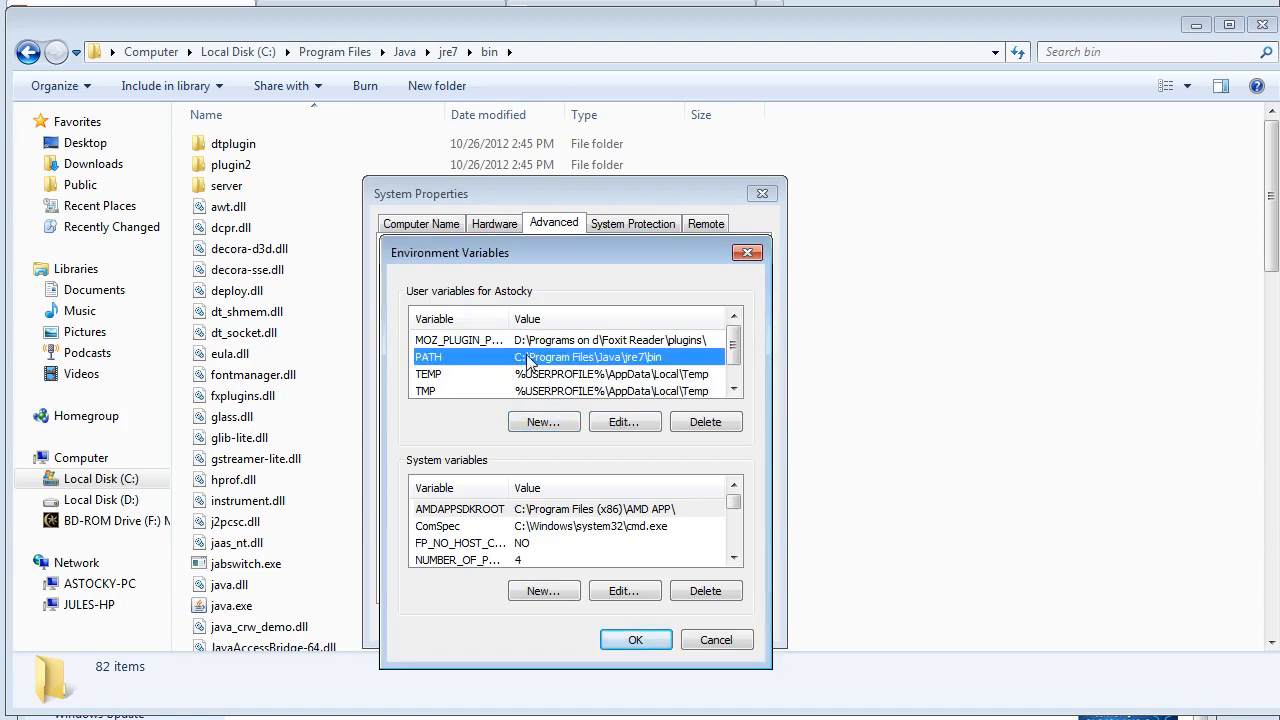
drag(737, 500, 737, 512)
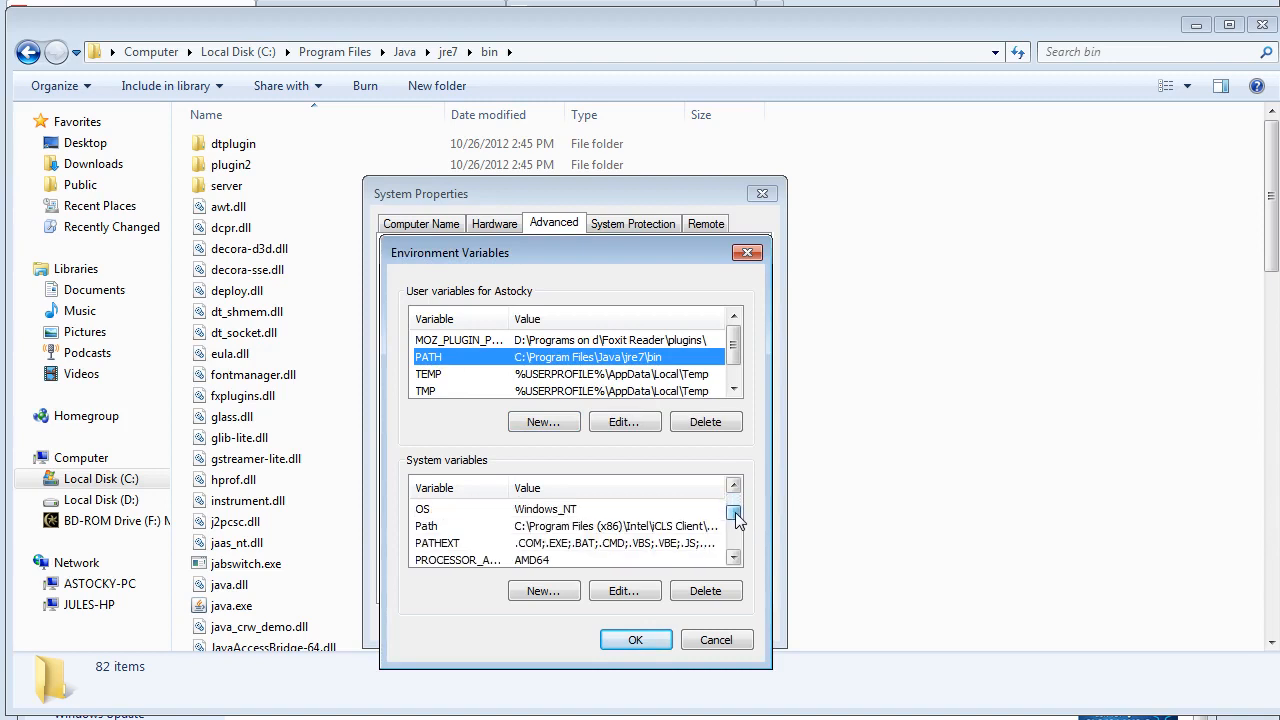
click(637, 526)
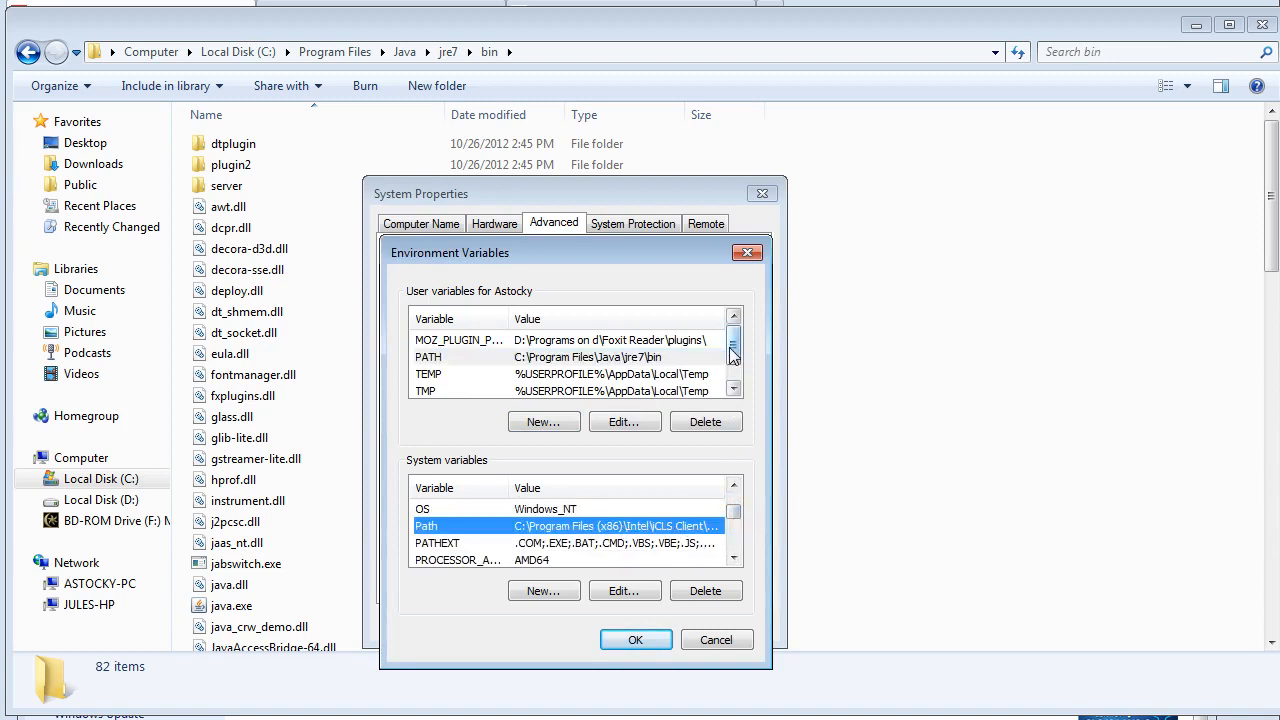
click(583, 357)
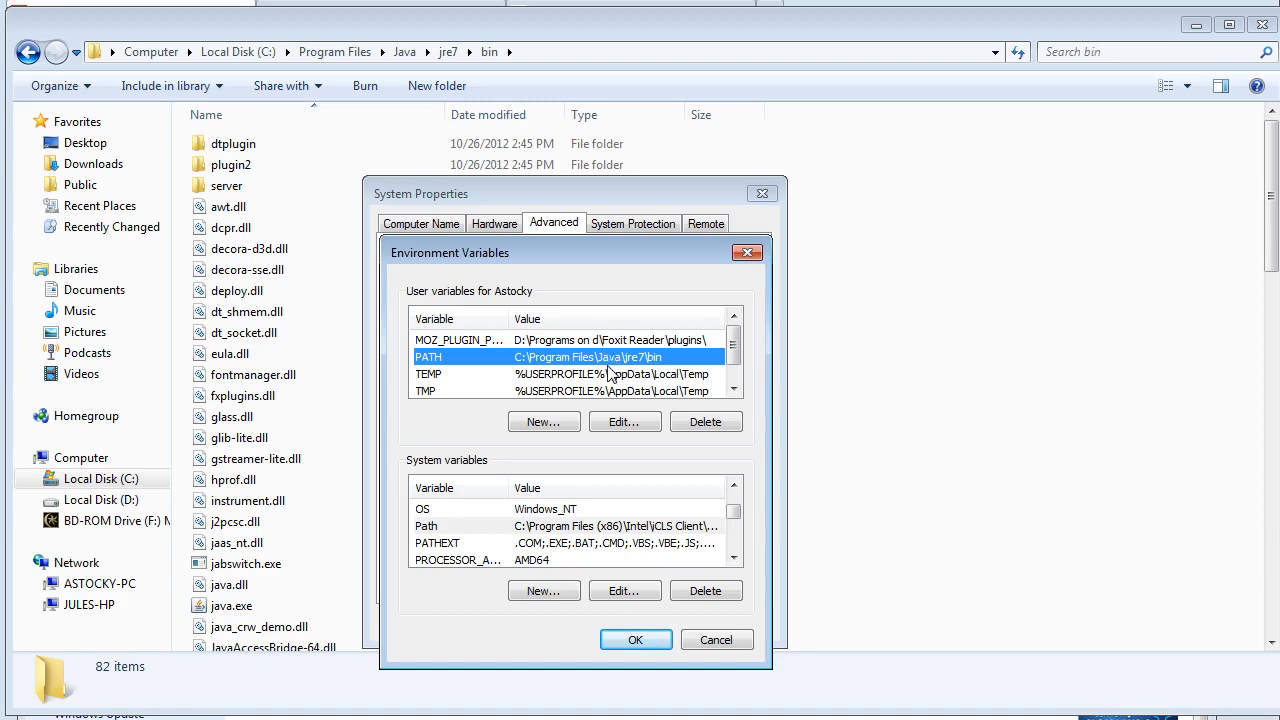
click(728, 644)
click(655, 623)
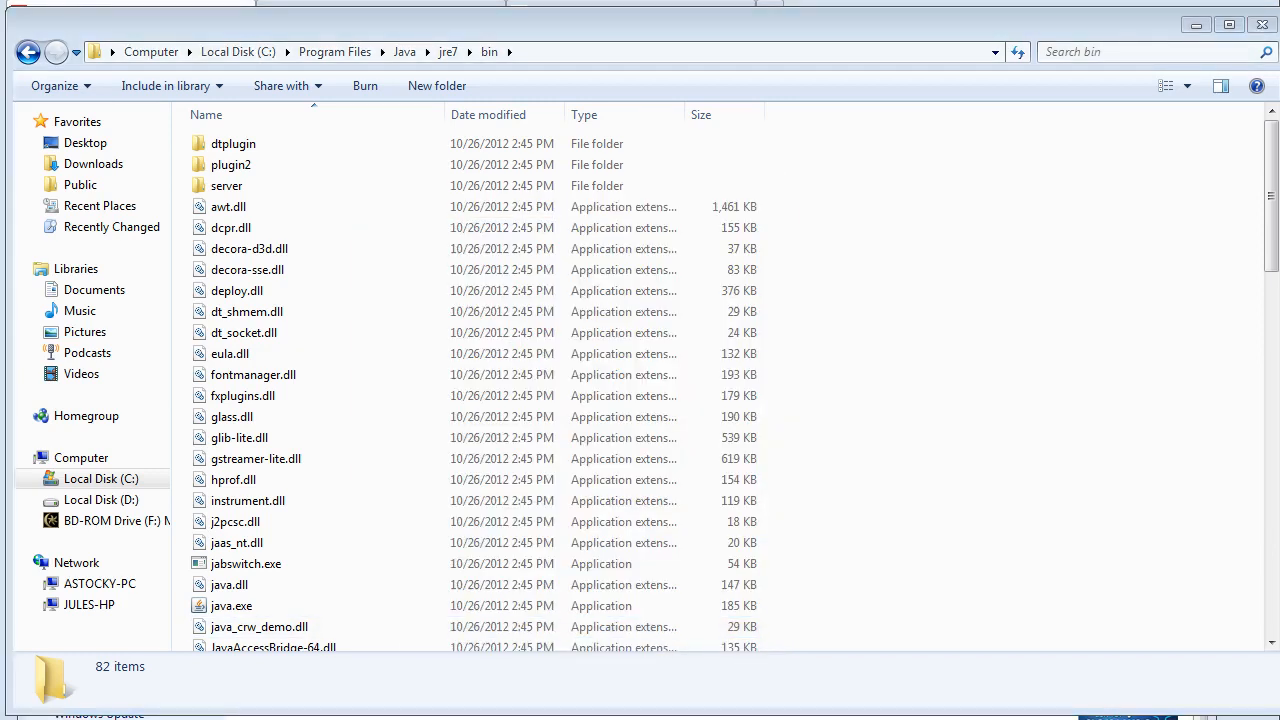
Check the installed Java version by running java -version in a command prompt, and close the prompt.
key(Return)
drag(0, 0, 672, 291)
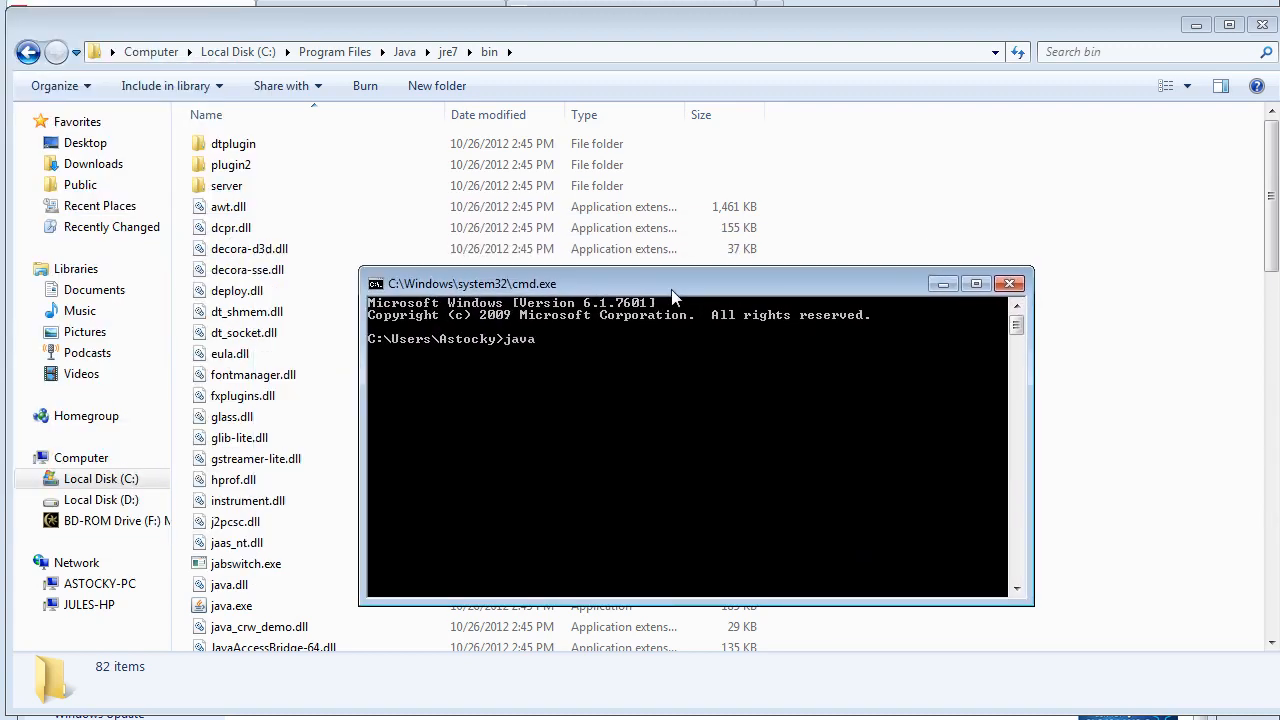
key(Return)
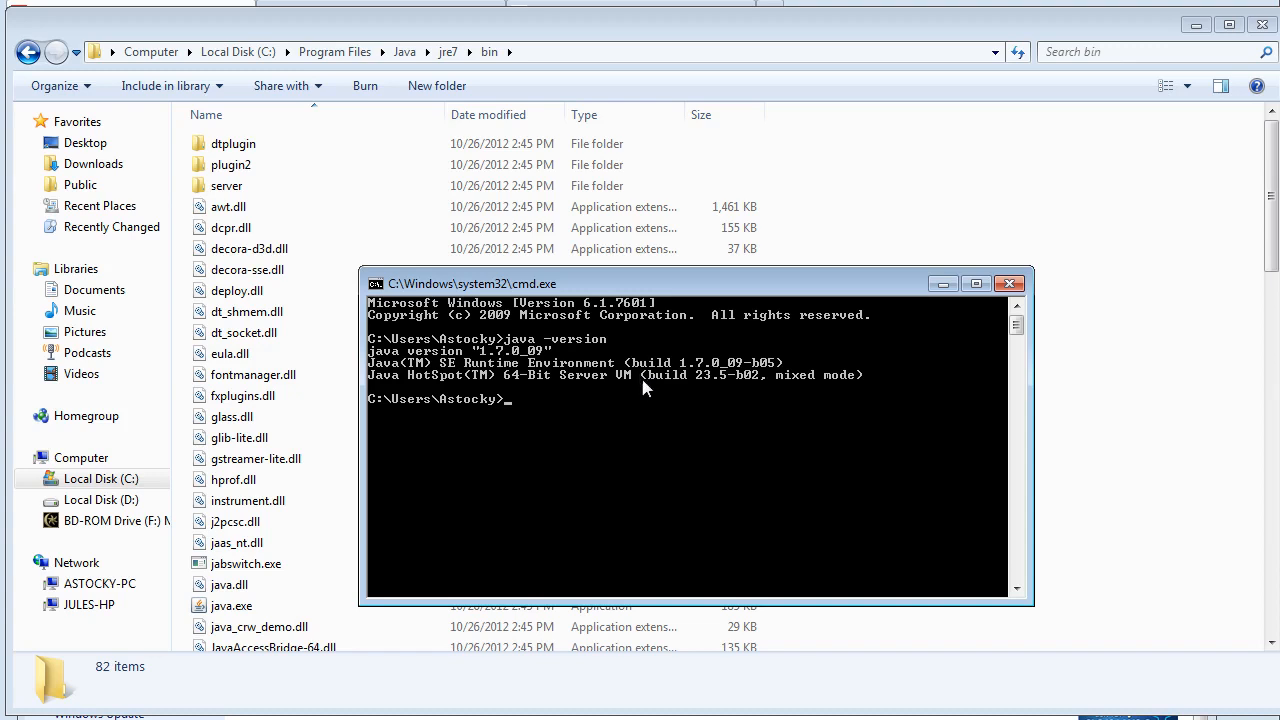
click(1009, 284)
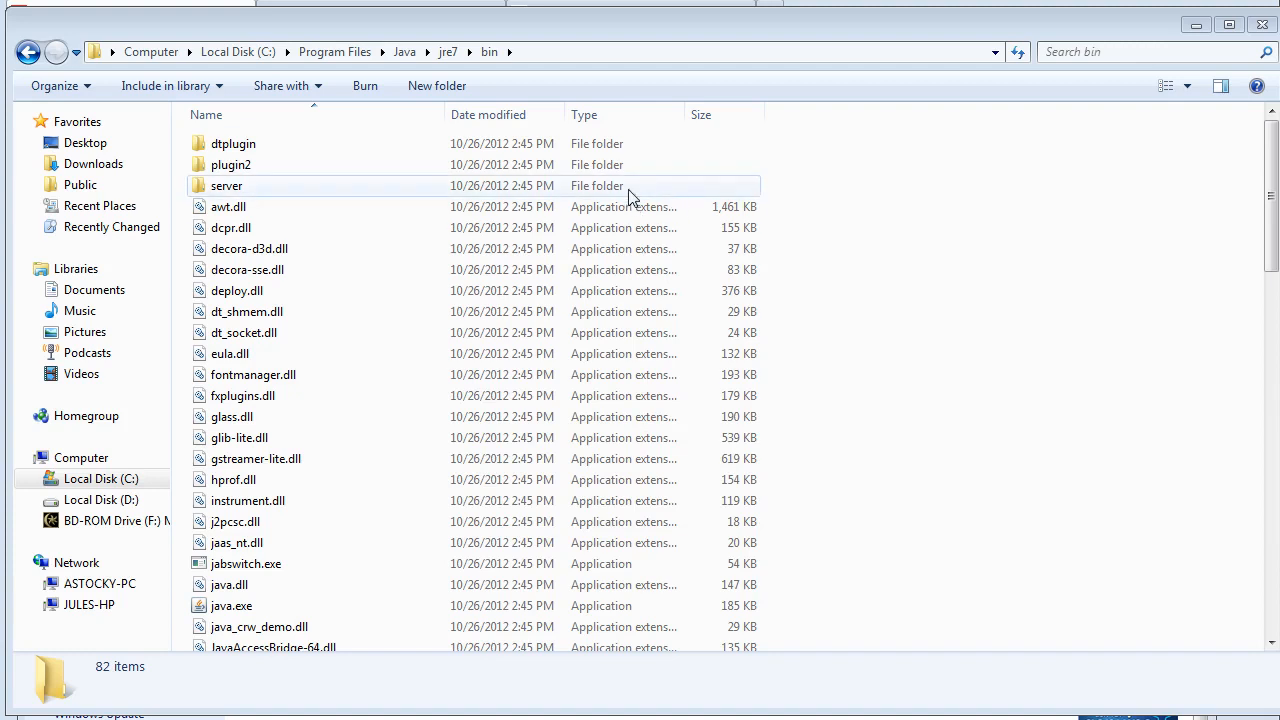
Close the bin folder and System windows along with the Oracle download and Java version history pages, keeping only the Tekkit page.
click(1261, 27)
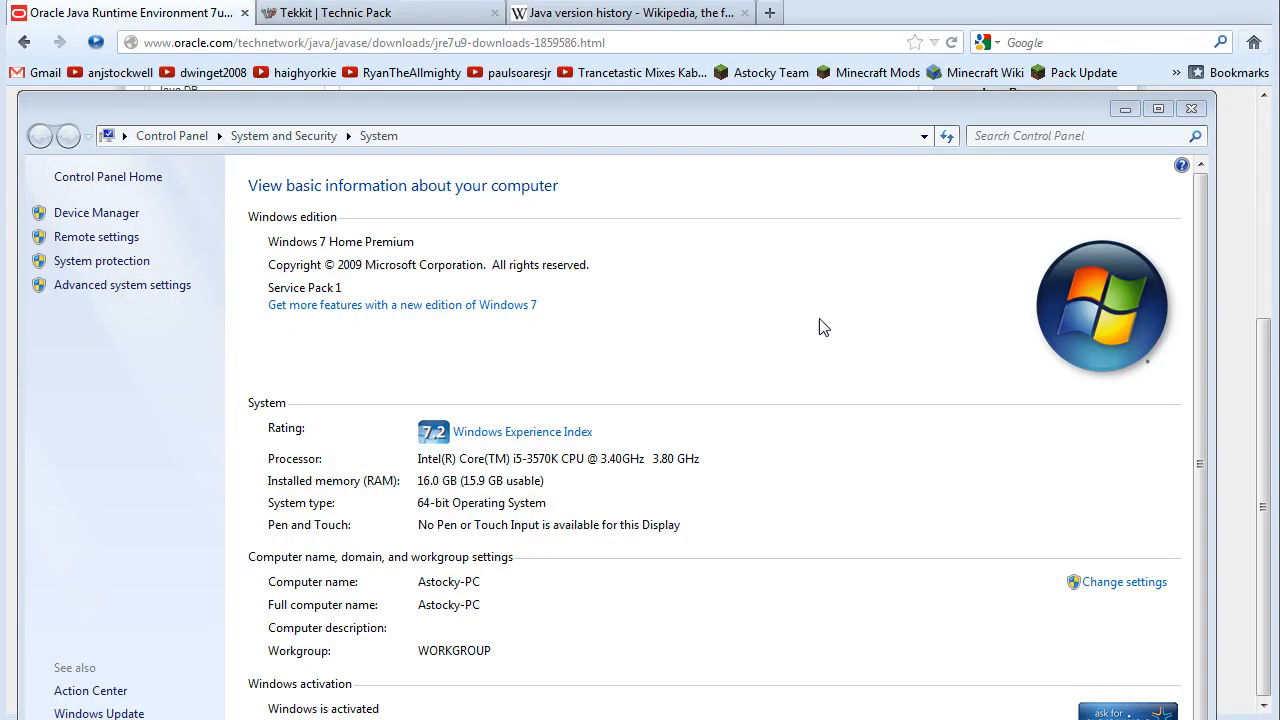
click(1190, 108)
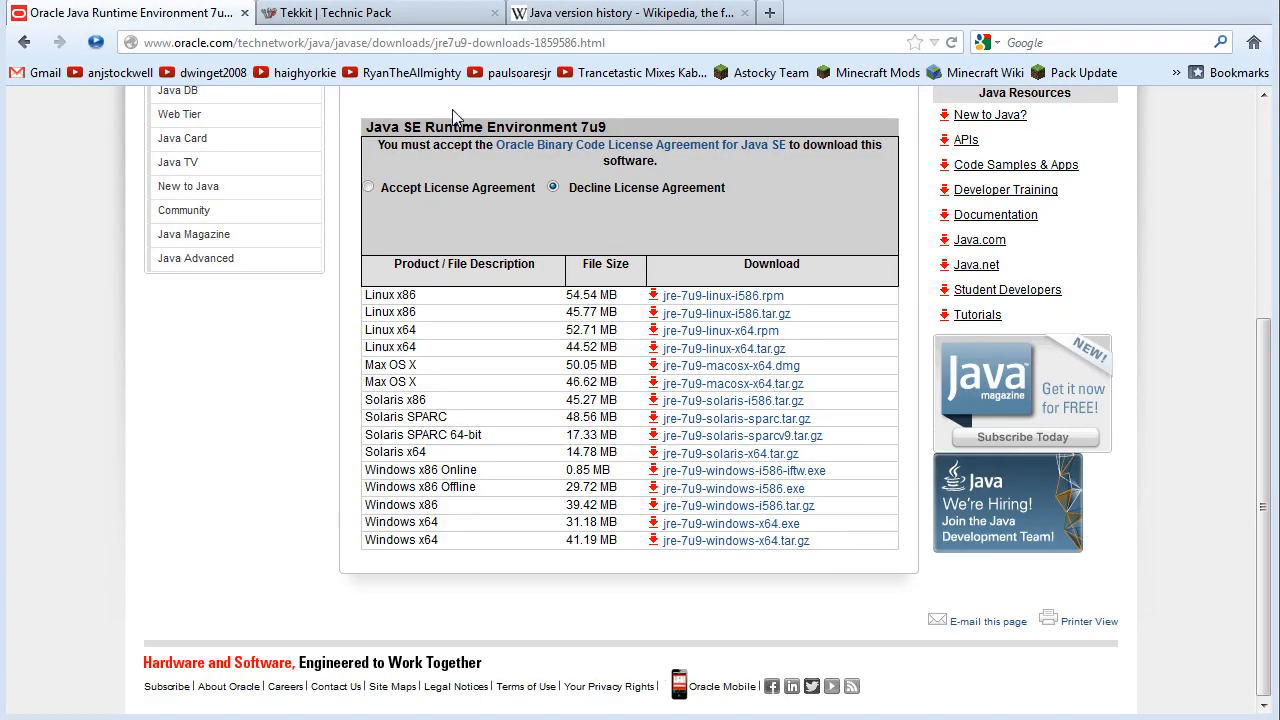
click(244, 13)
click(480, 14)
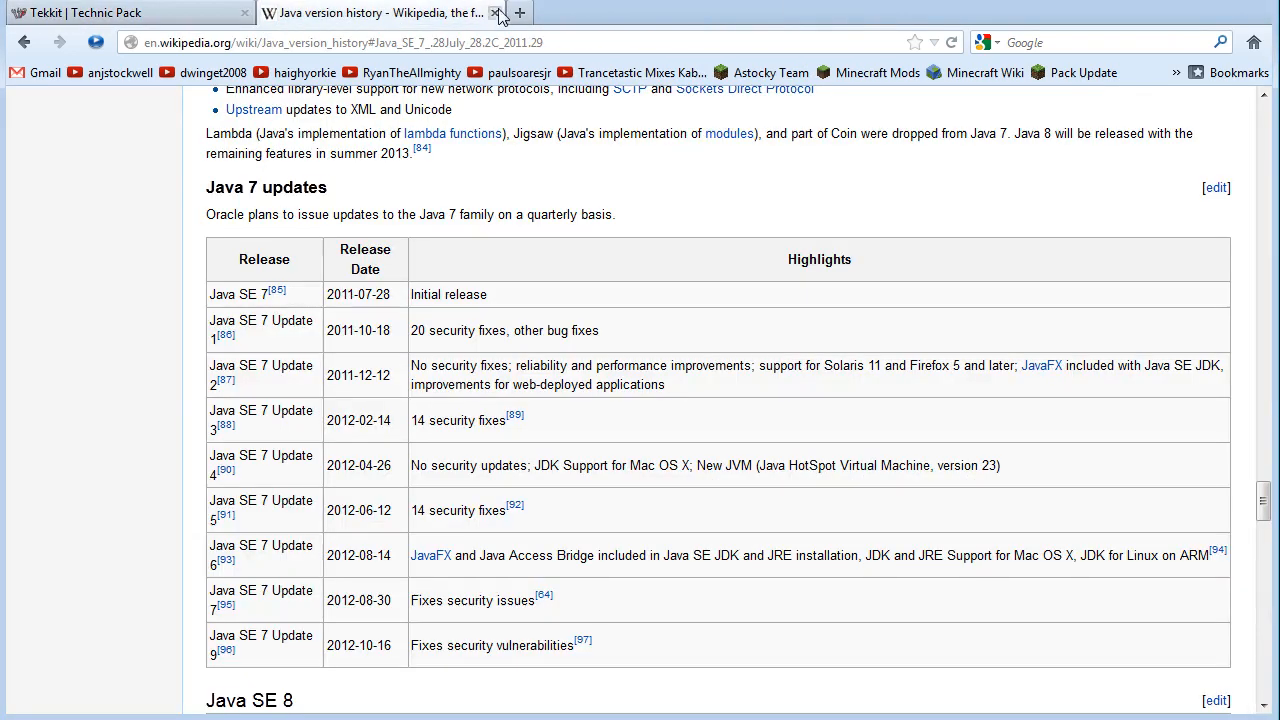
click(494, 13)
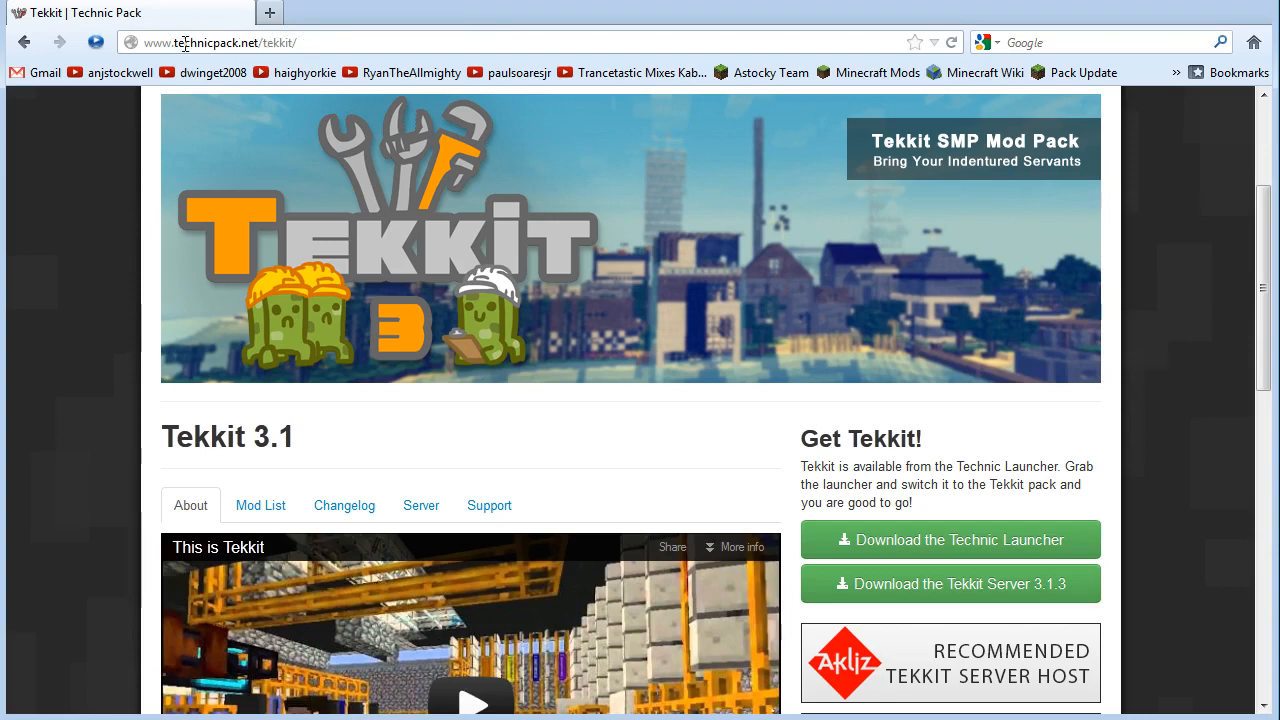
drag(262, 42, 372, 44)
key(BackSpace)
key(Return)
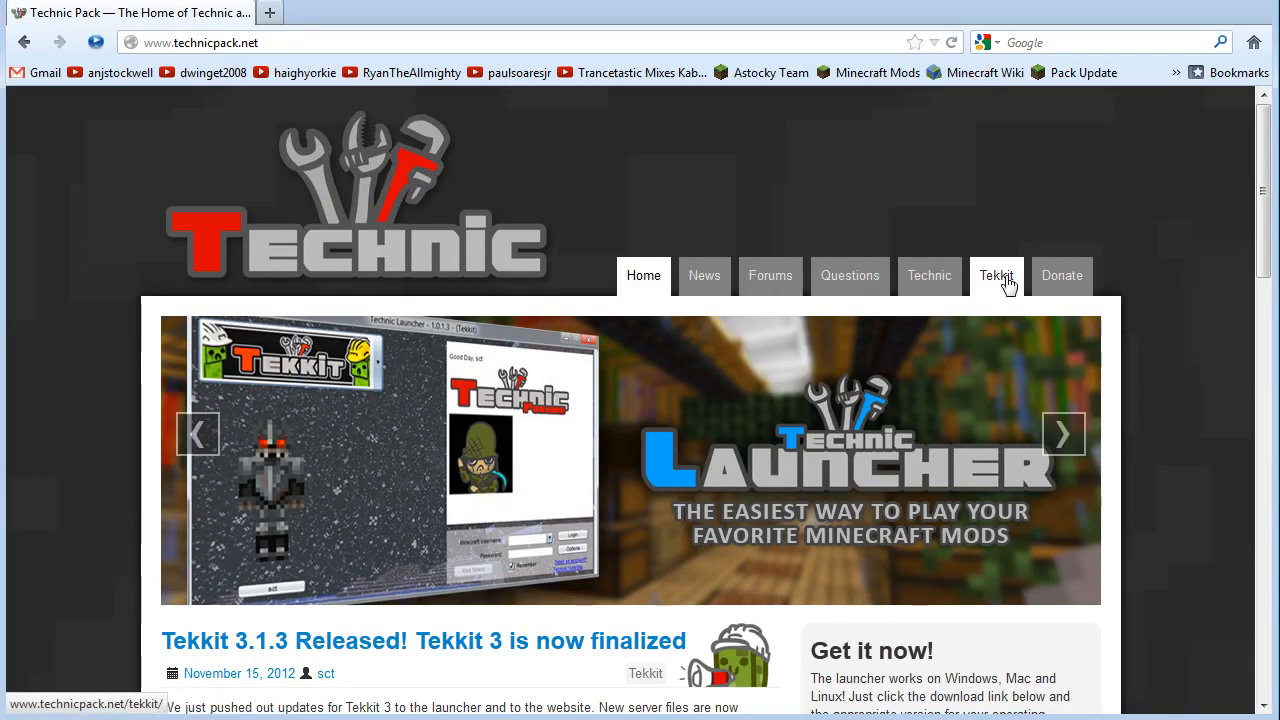
click(1006, 282)
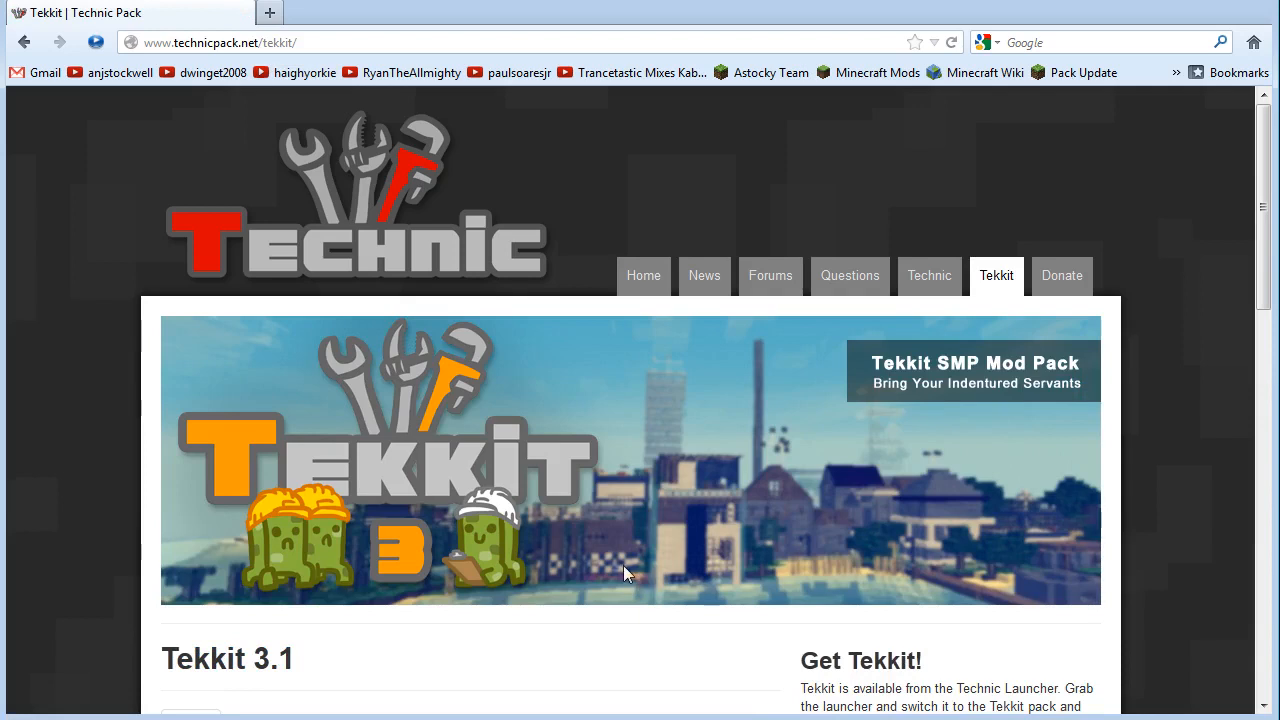
Open the Technic Launcher download page in a new tab from the Tekkit page and let the download start.
scroll(622, 570, down, 2)
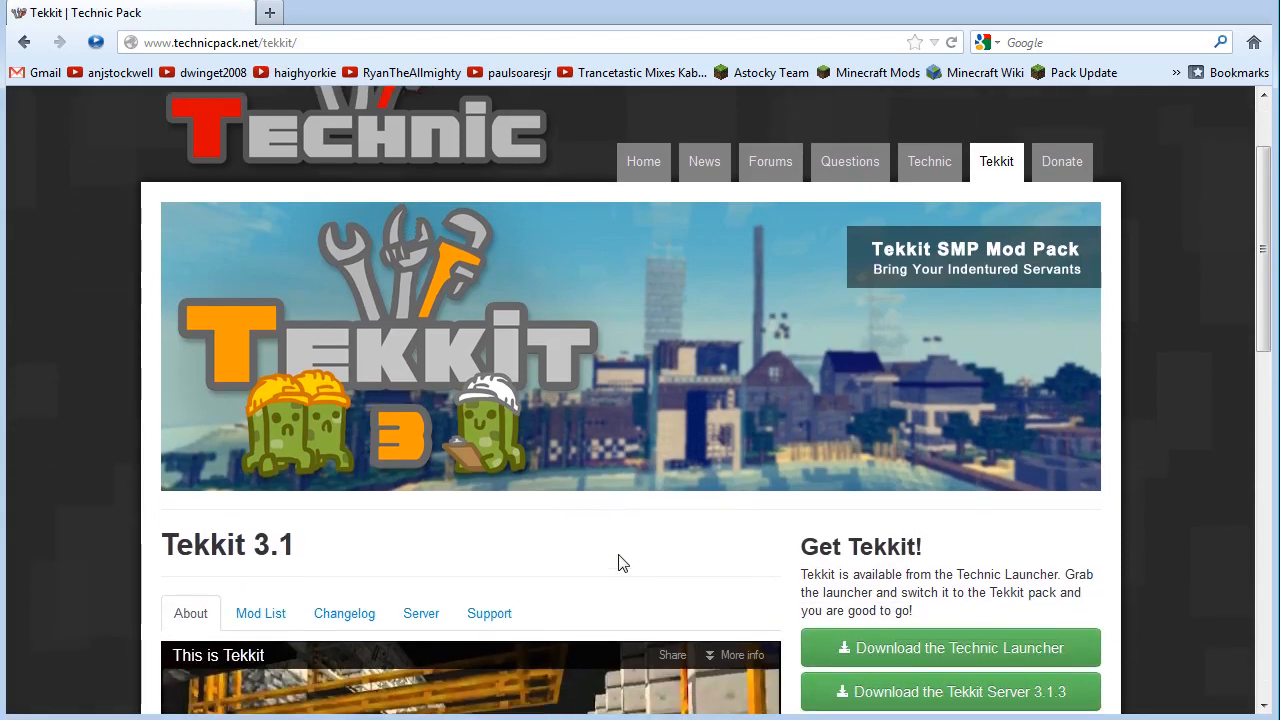
scroll(620, 560, down, 8)
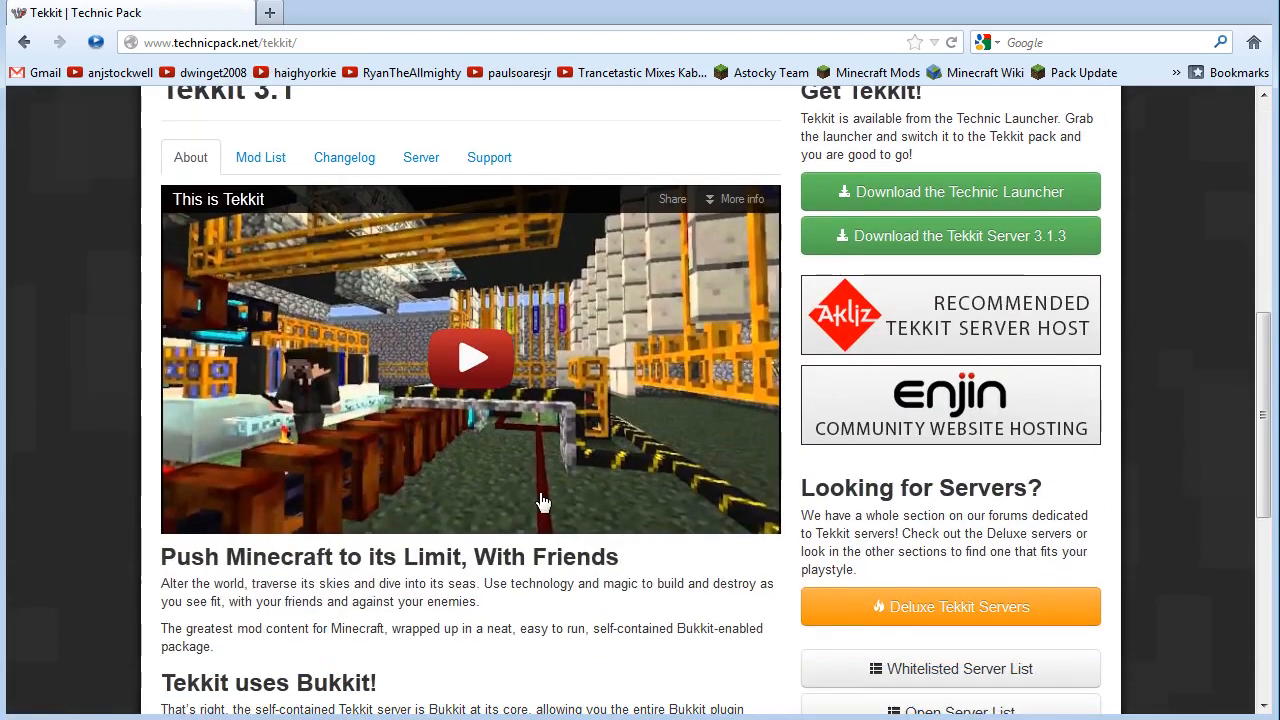
scroll(697, 615, up, 2)
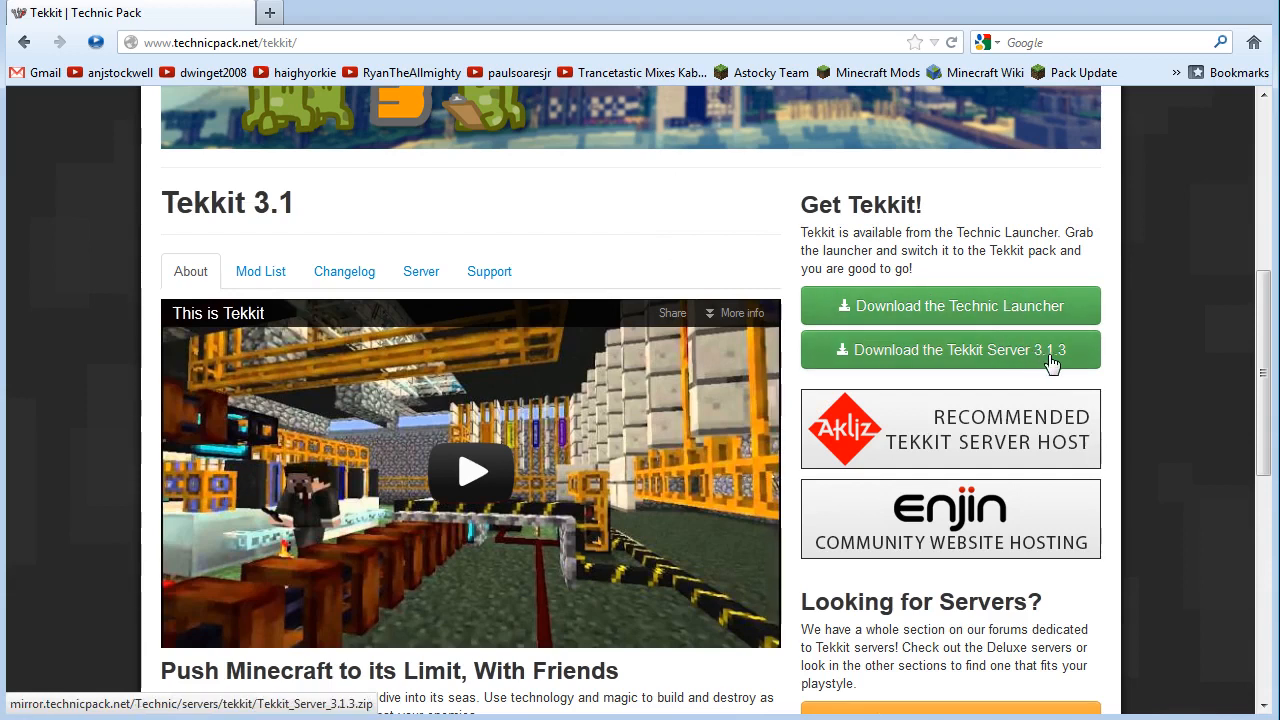
right_click(988, 311)
click(1012, 322)
click(404, 23)
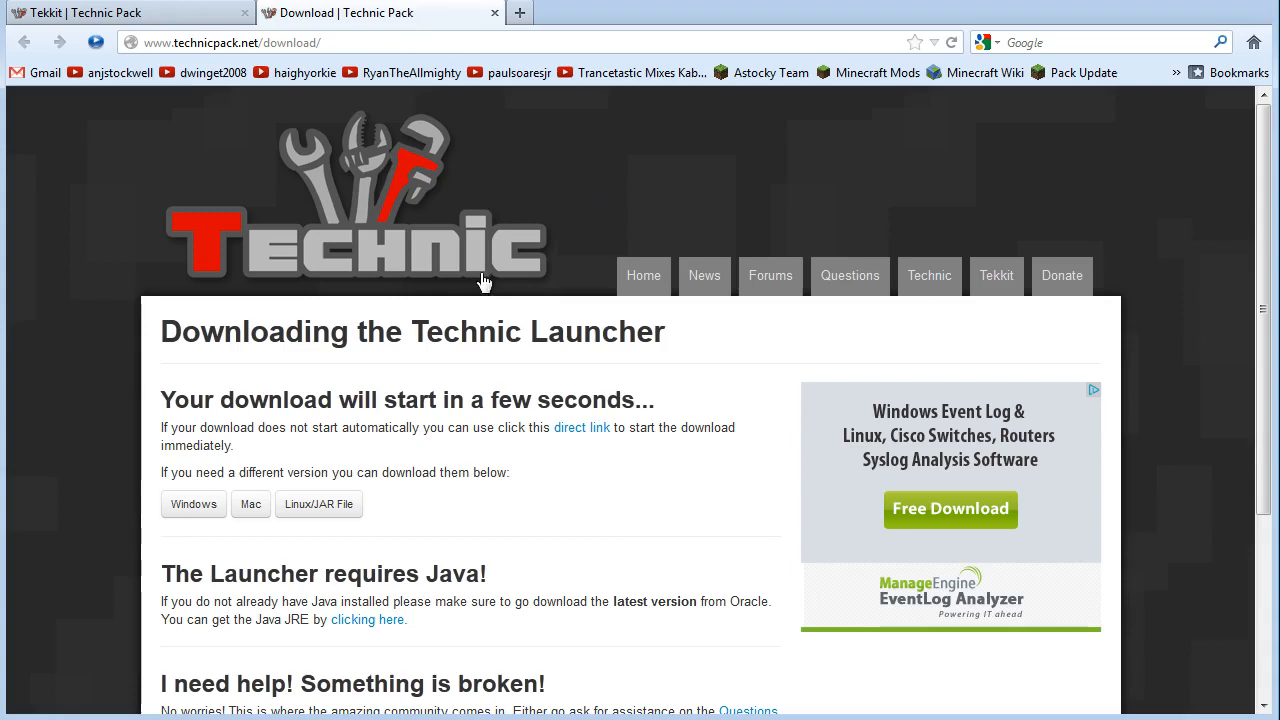
scroll(455, 475, down, 2)
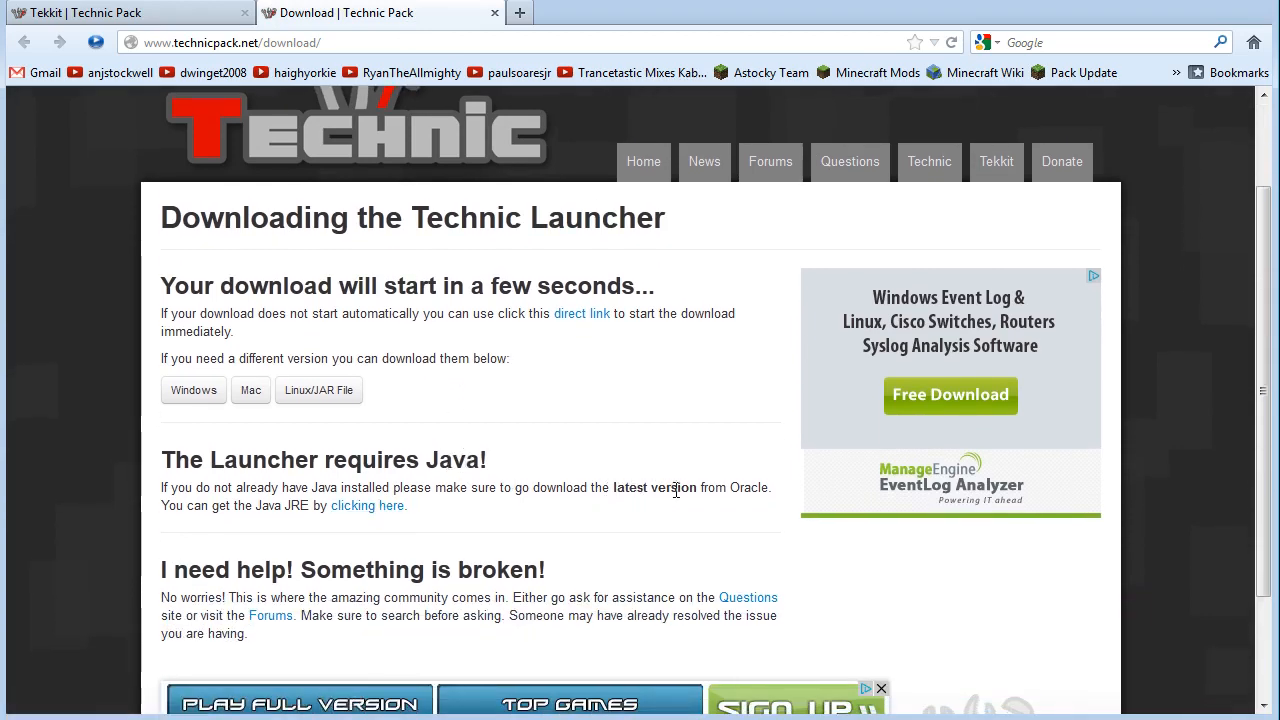
scroll(526, 486, down, 3)
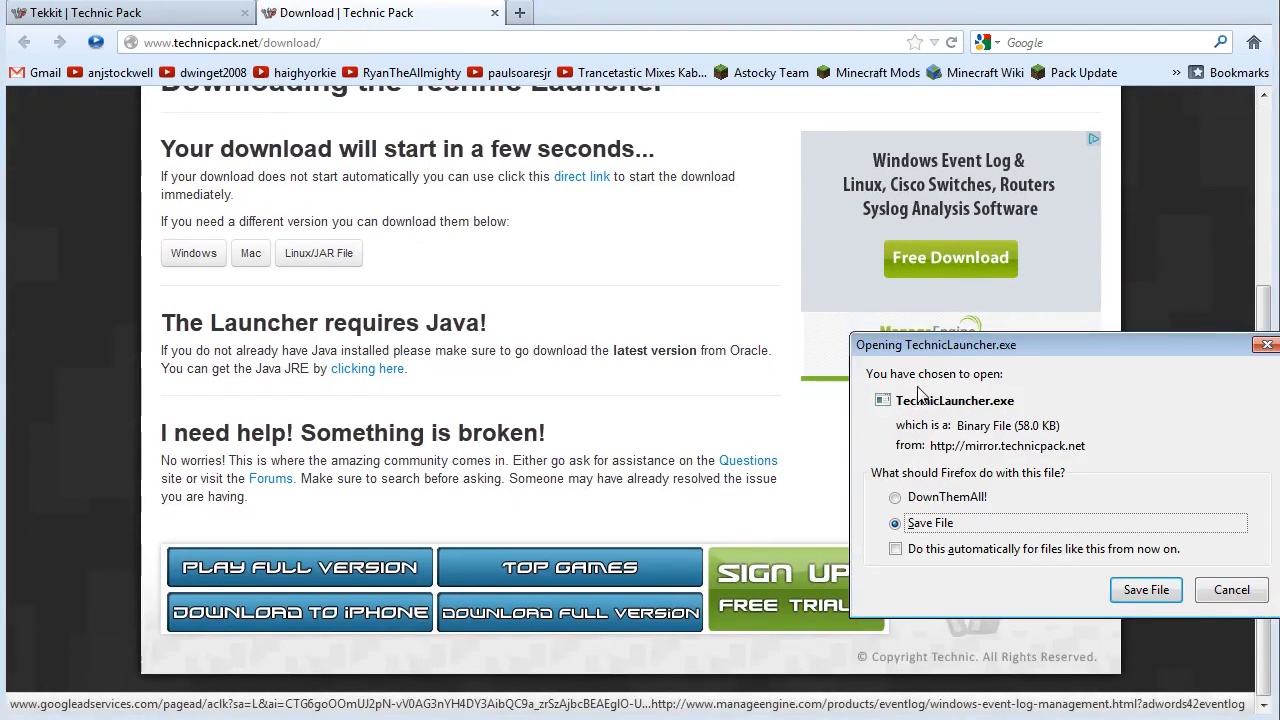
Choose to save TechnicLauncher.exe and browse to the games folder on Local Disk (D:).
drag(990, 346, 650, 315)
click(806, 558)
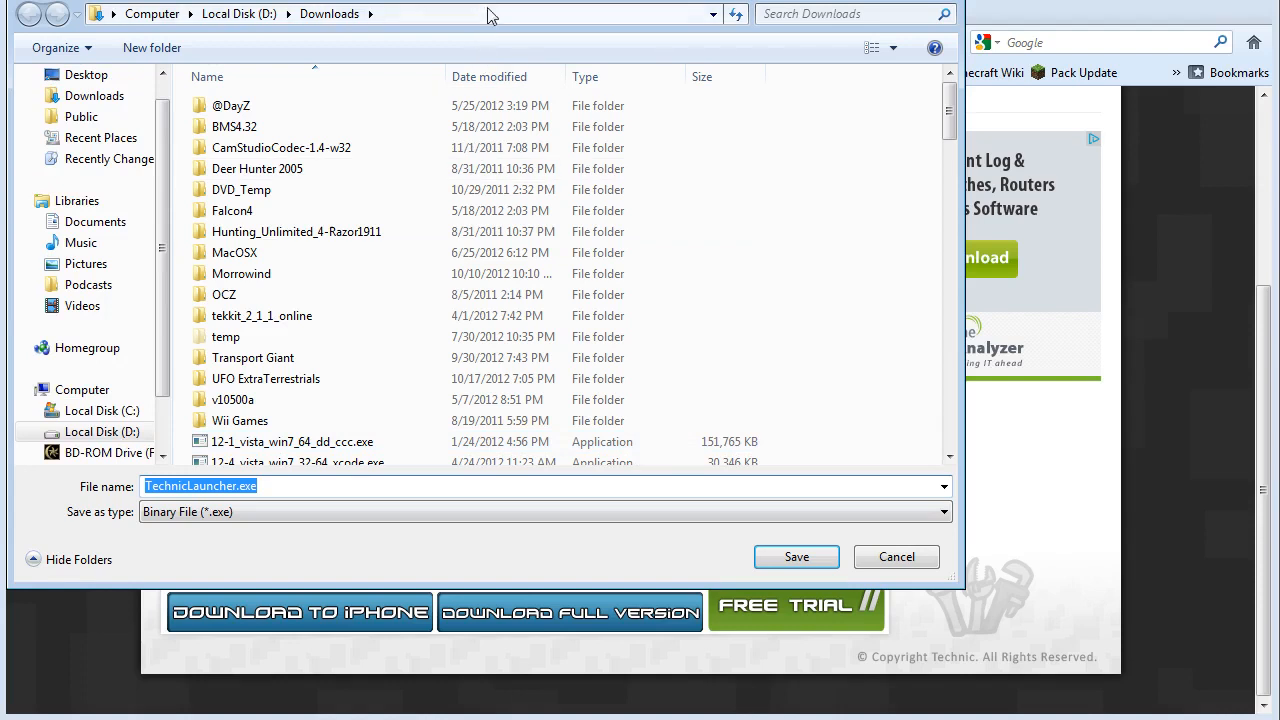
drag(490, 14, 575, 137)
click(323, 137)
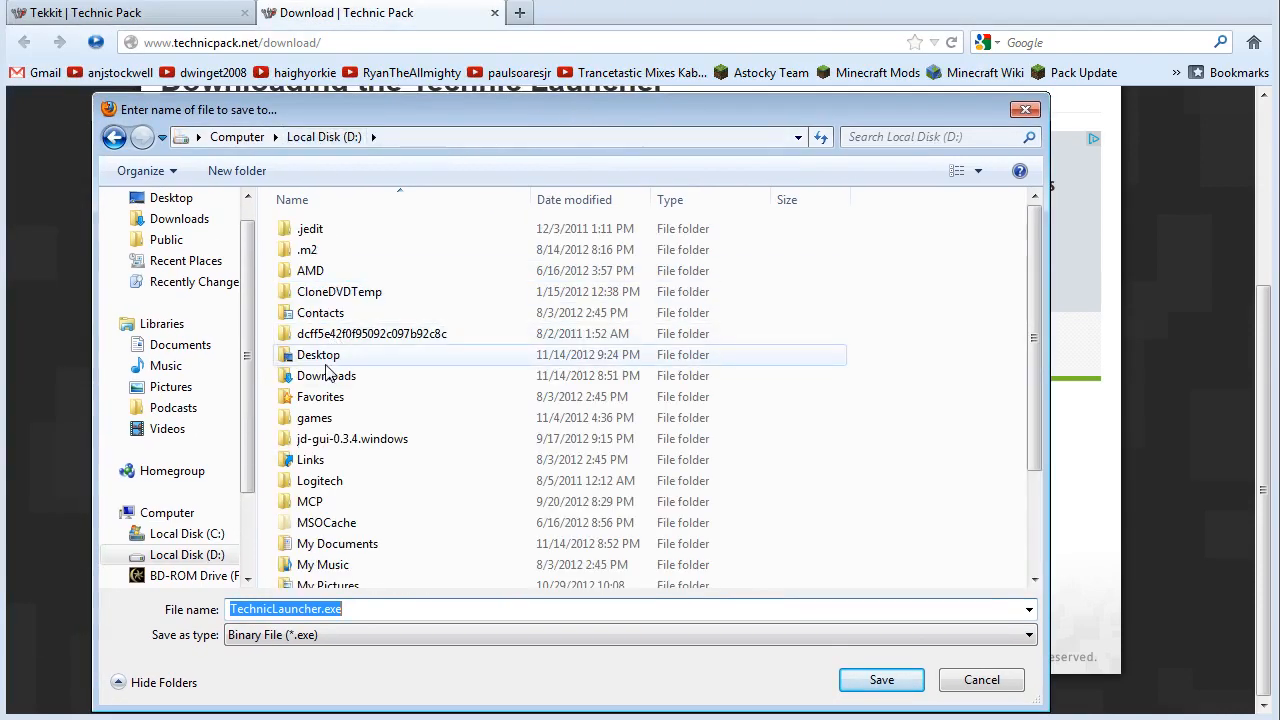
double_click(318, 418)
scroll(937, 457, down, 6)
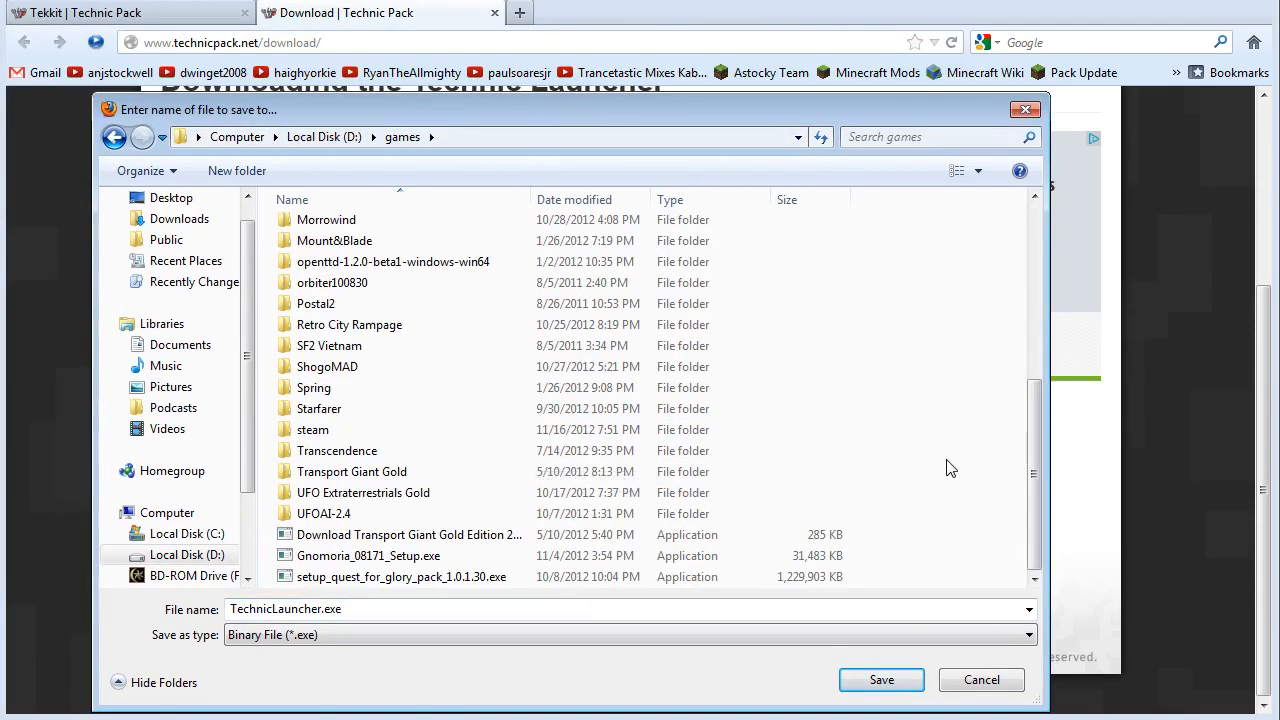
Create a folder named tekkit inside games and open it as the save location.
right_click(952, 466)
mouse_move(1001, 656)
click(822, 405)
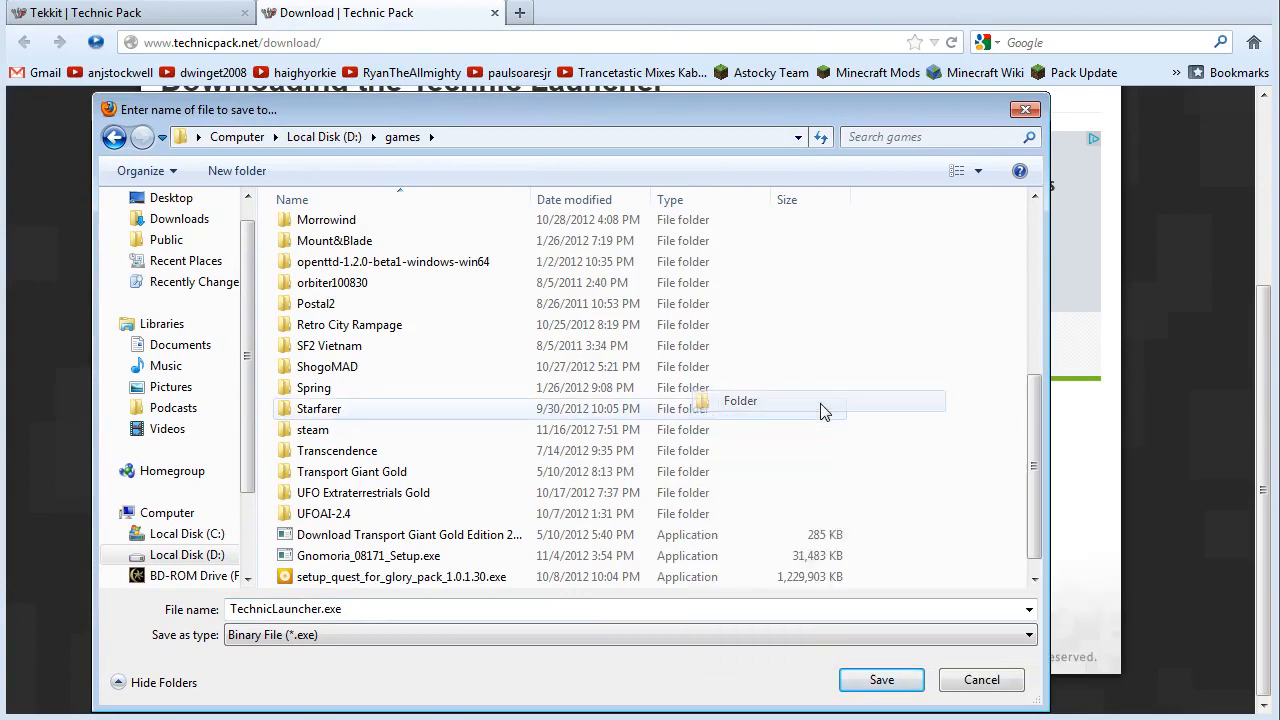
text(tekkit)
key(Return)
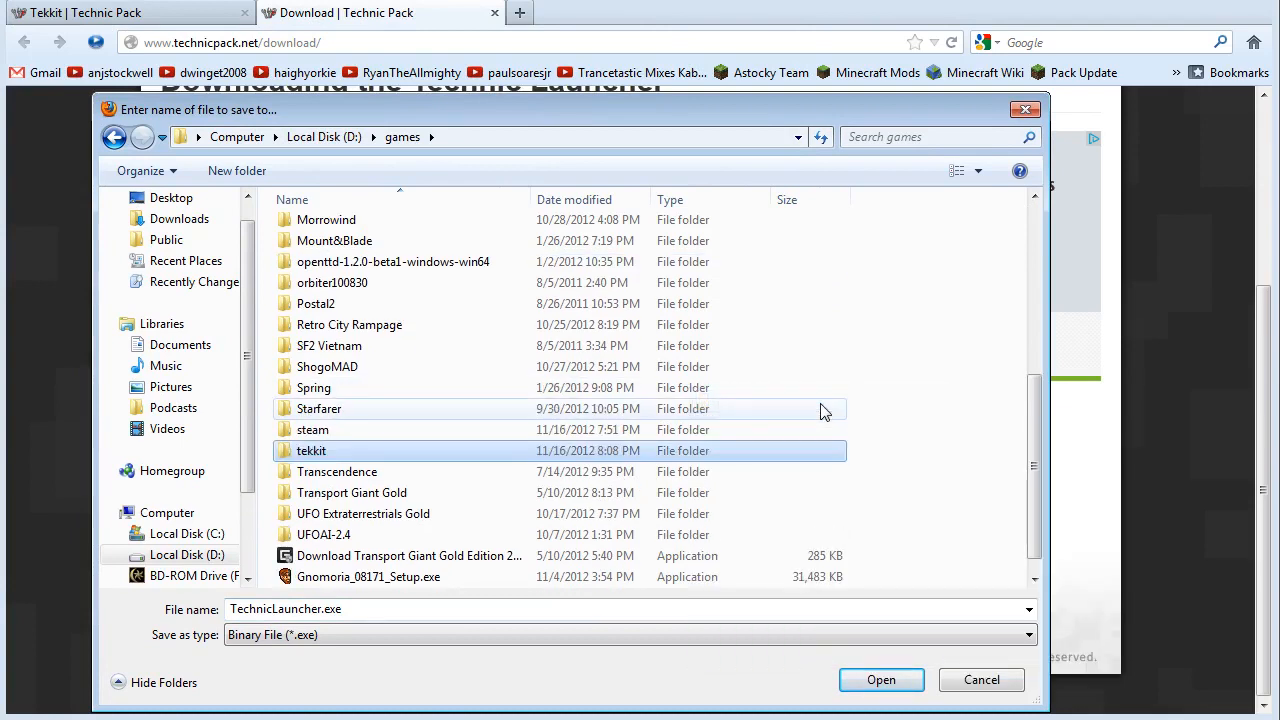
key(Return)
Save TechnicLauncher.exe in the tekkit folder and close the Downloads window.
right_click(318, 362)
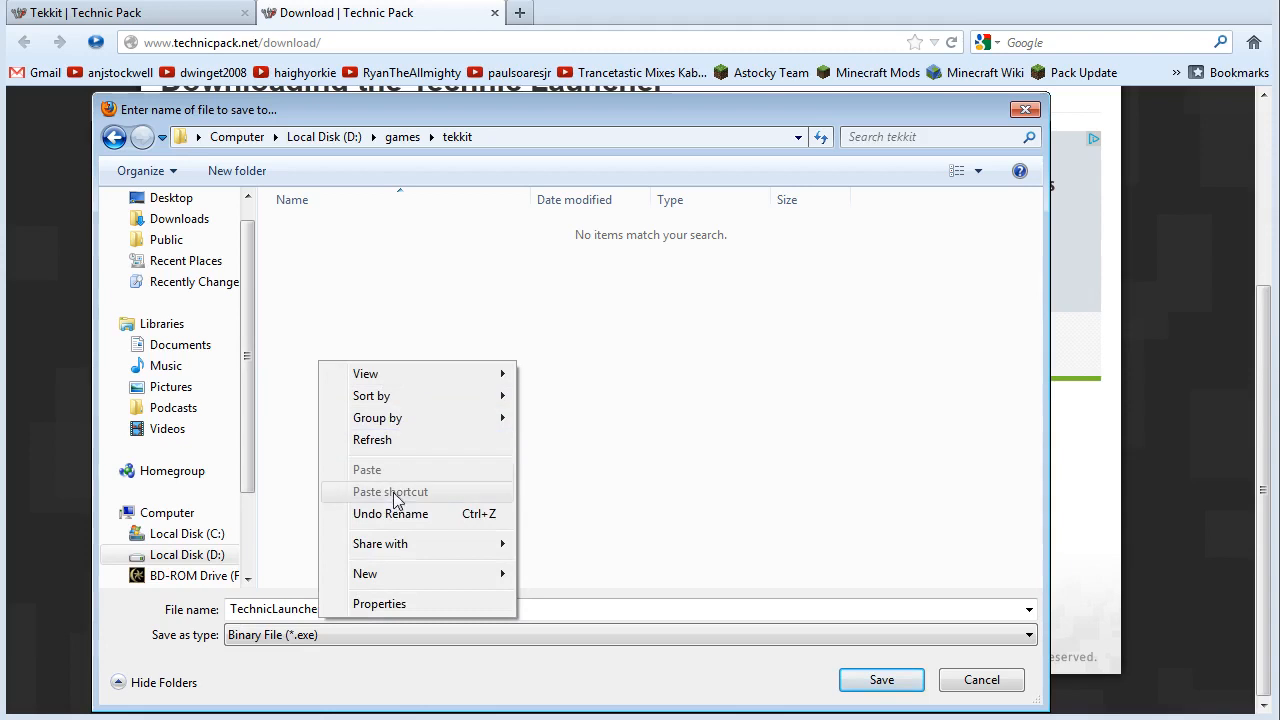
click(375, 303)
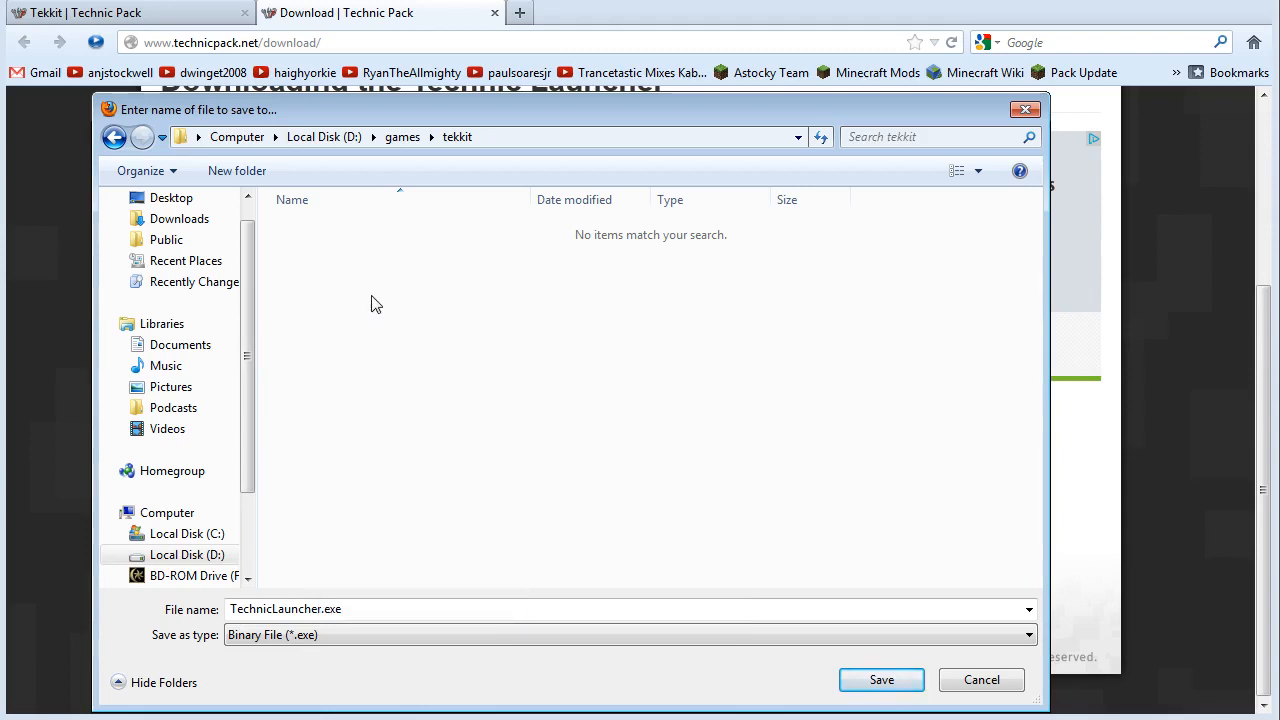
click(881, 680)
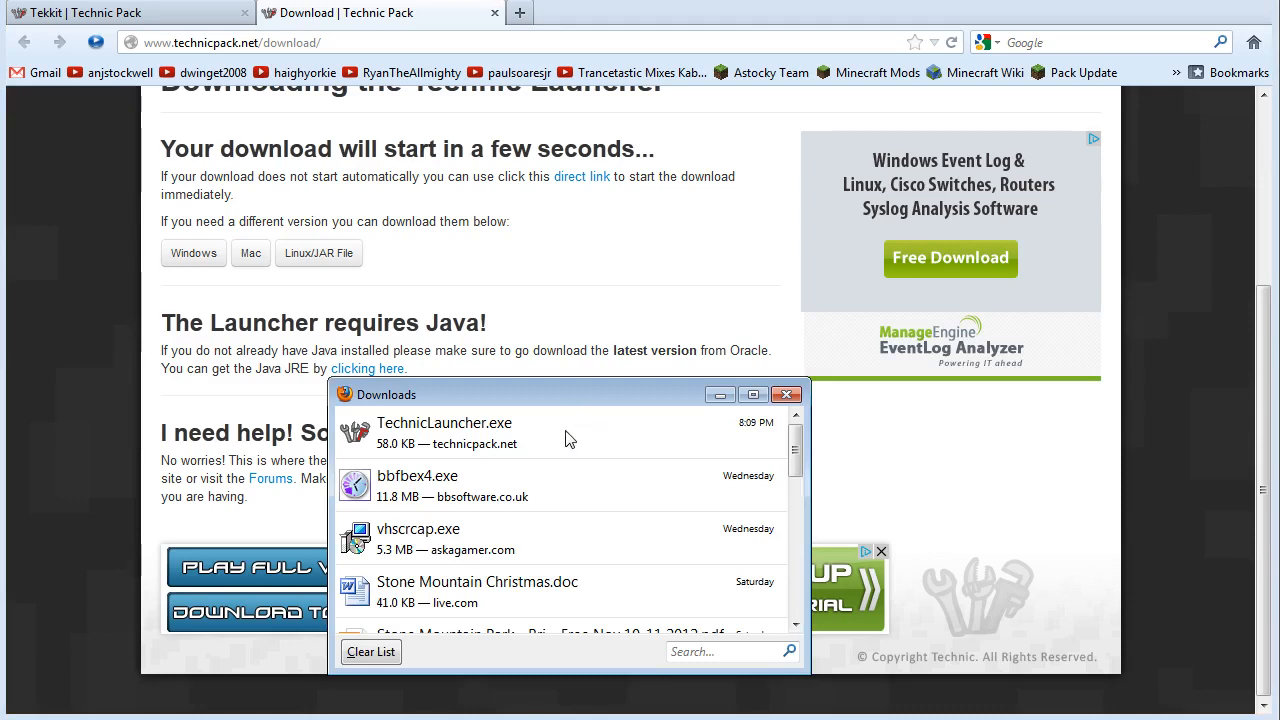
click(787, 396)
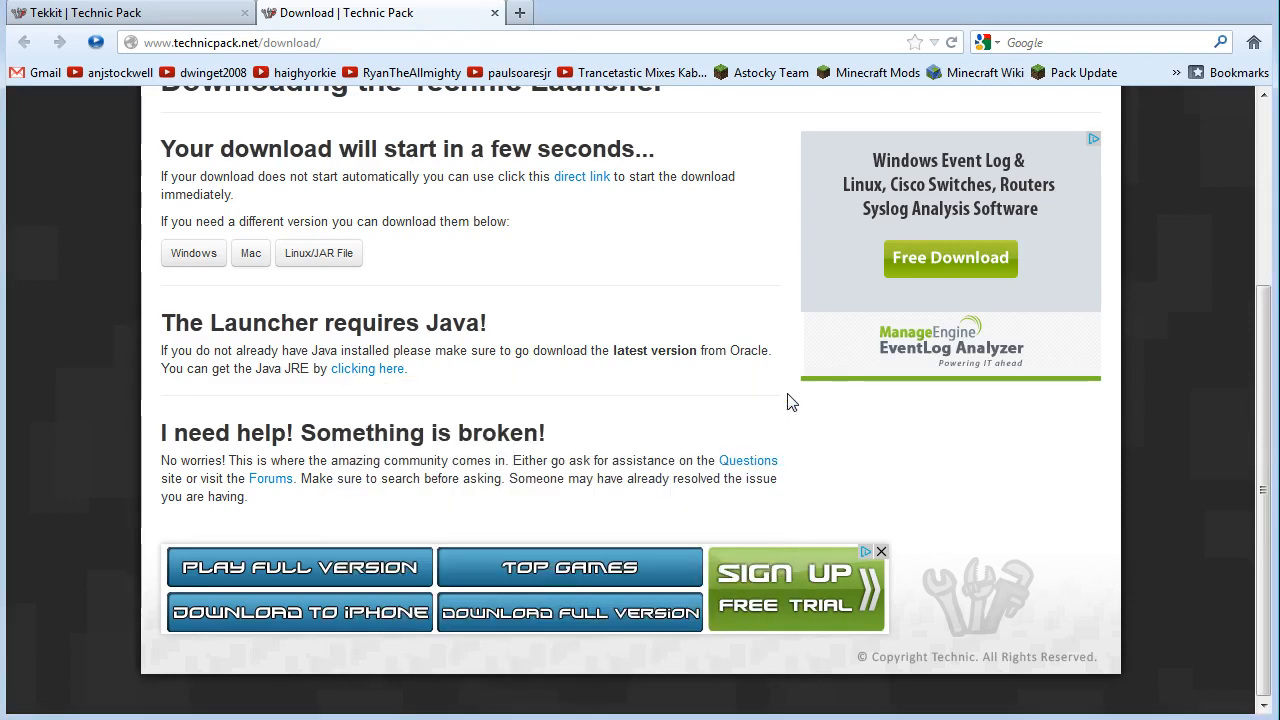
Close the launcher download page, then download Tekkit Server 3.1.3 from the Tekkit page and save Tekkit_Server_3.1.3.zip in the tekkit folder.
click(493, 14)
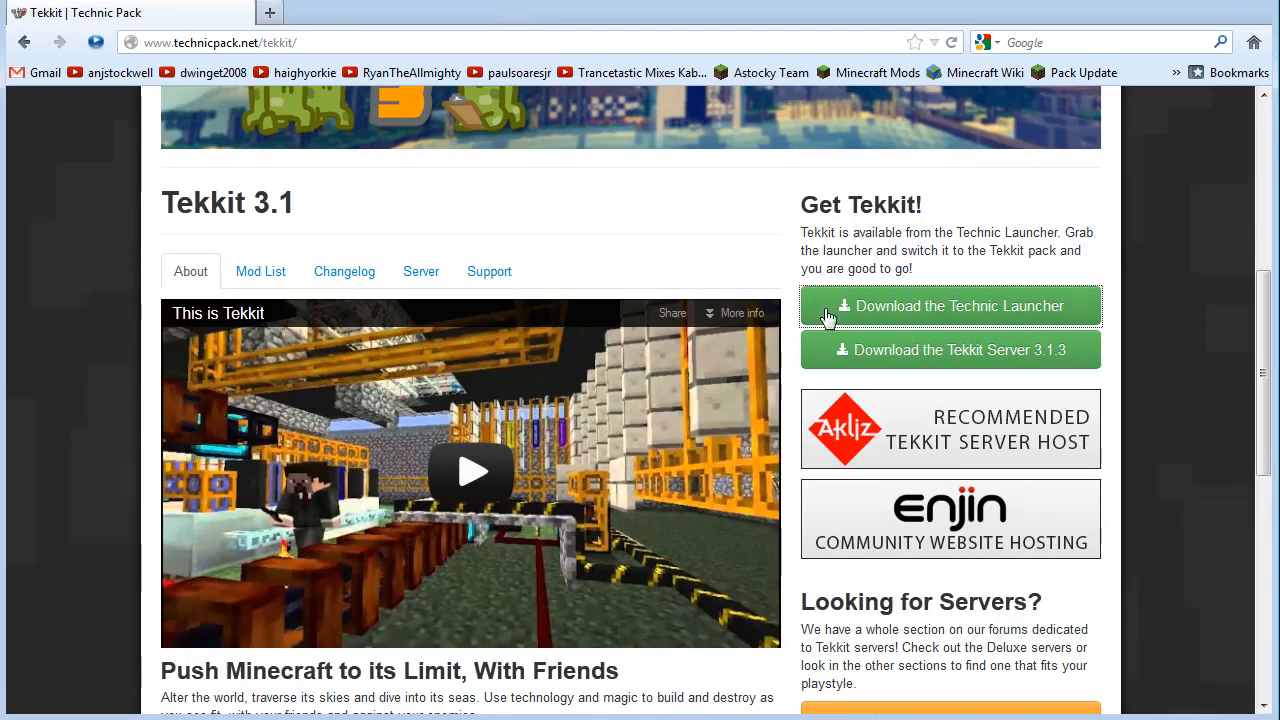
click(968, 358)
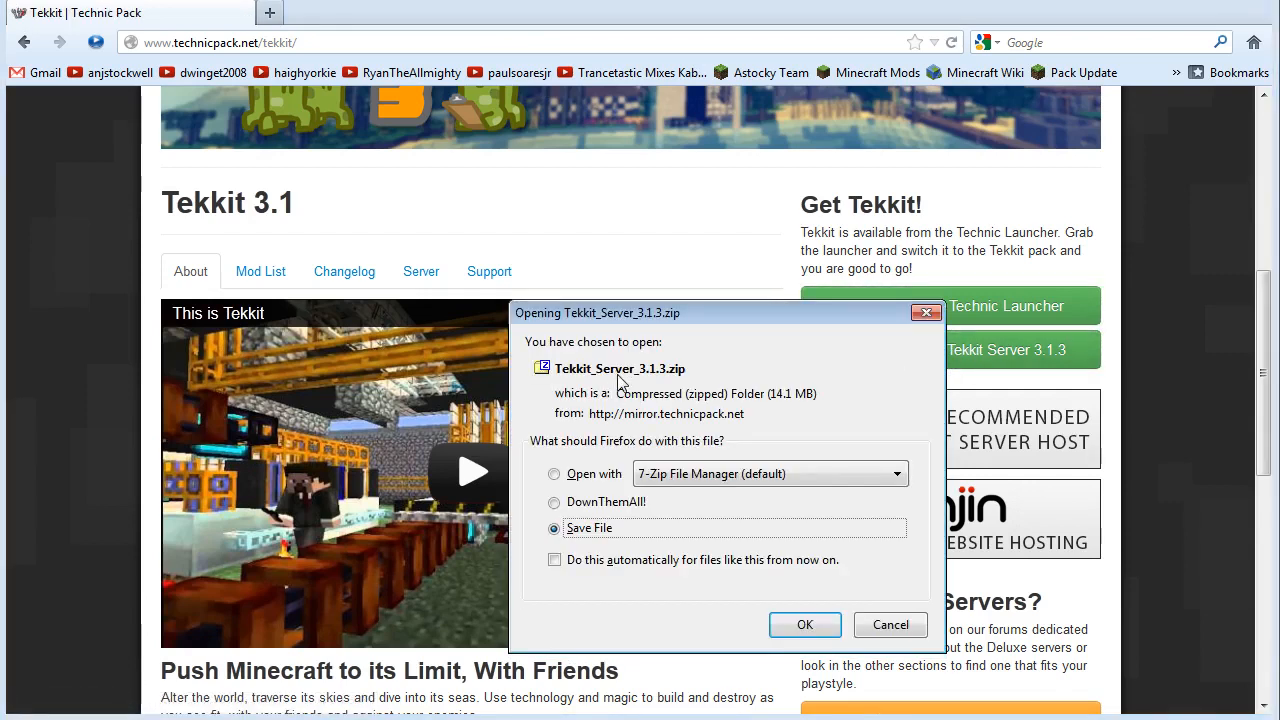
click(806, 624)
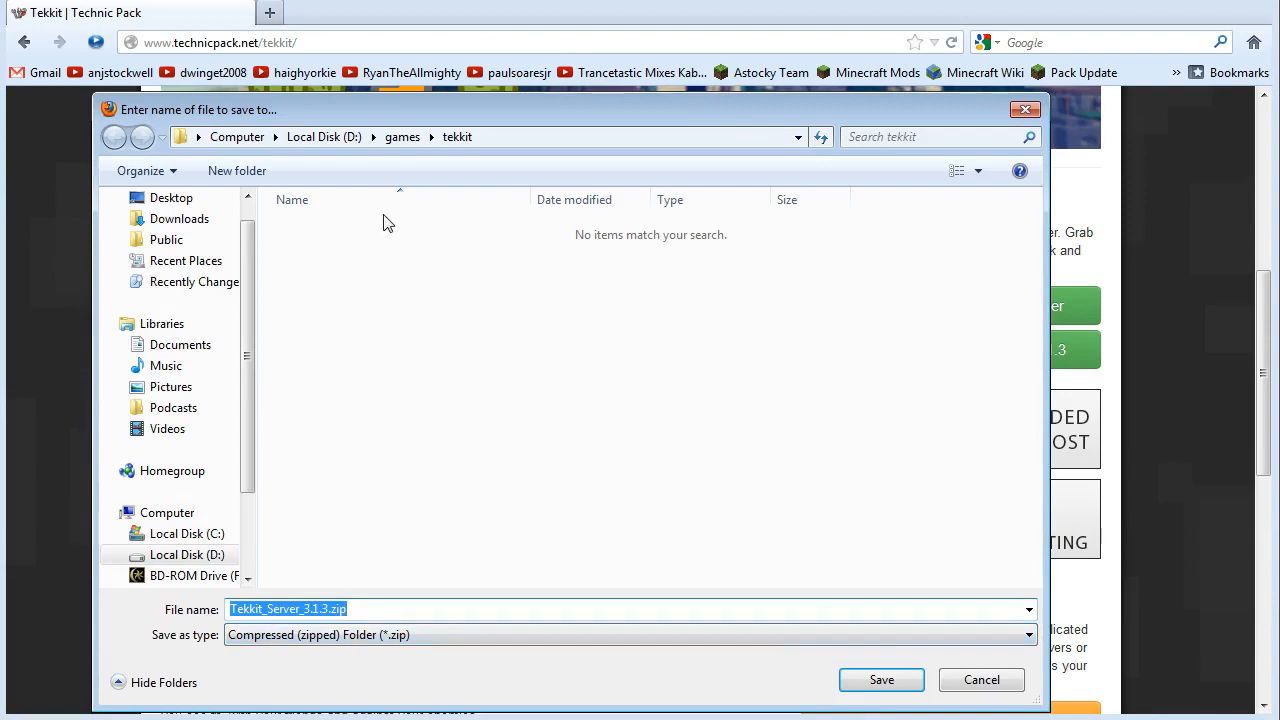
click(882, 679)
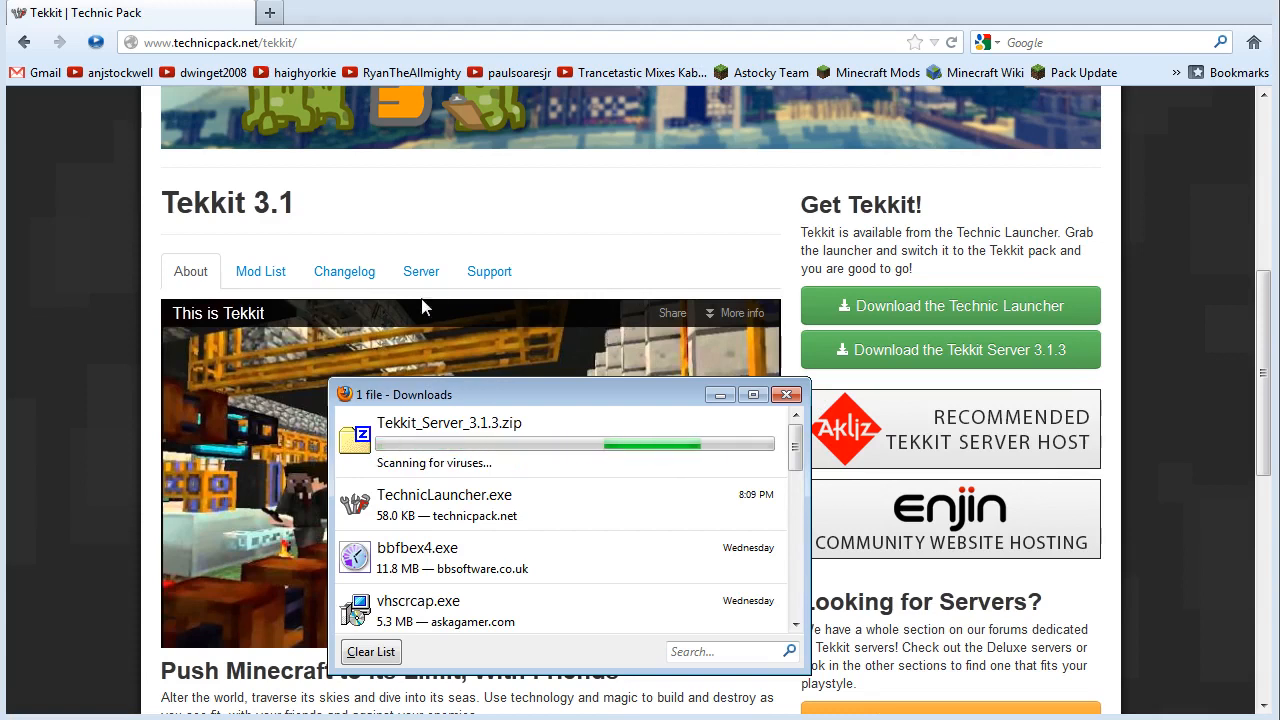
Open the tekkit folder that contains the downloaded Tekkit_Server_3.1.3.zip and TechnicLauncher.exe.
right_click(362, 432)
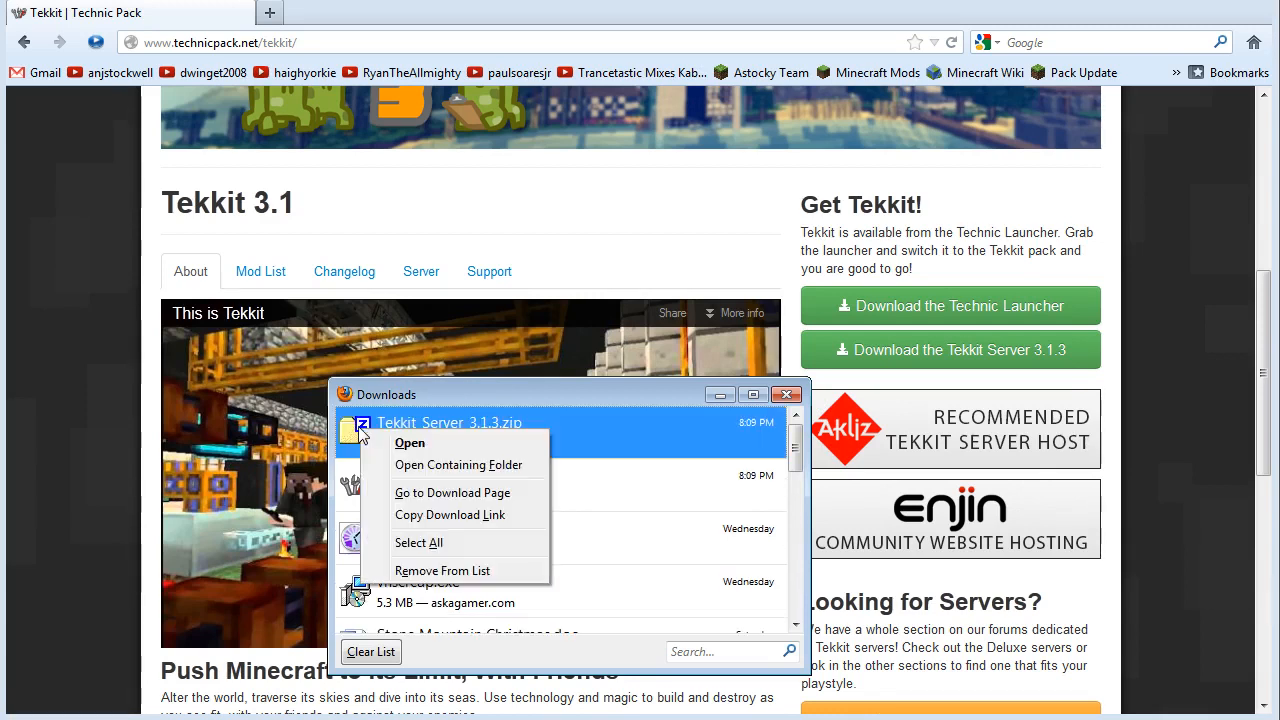
click(435, 467)
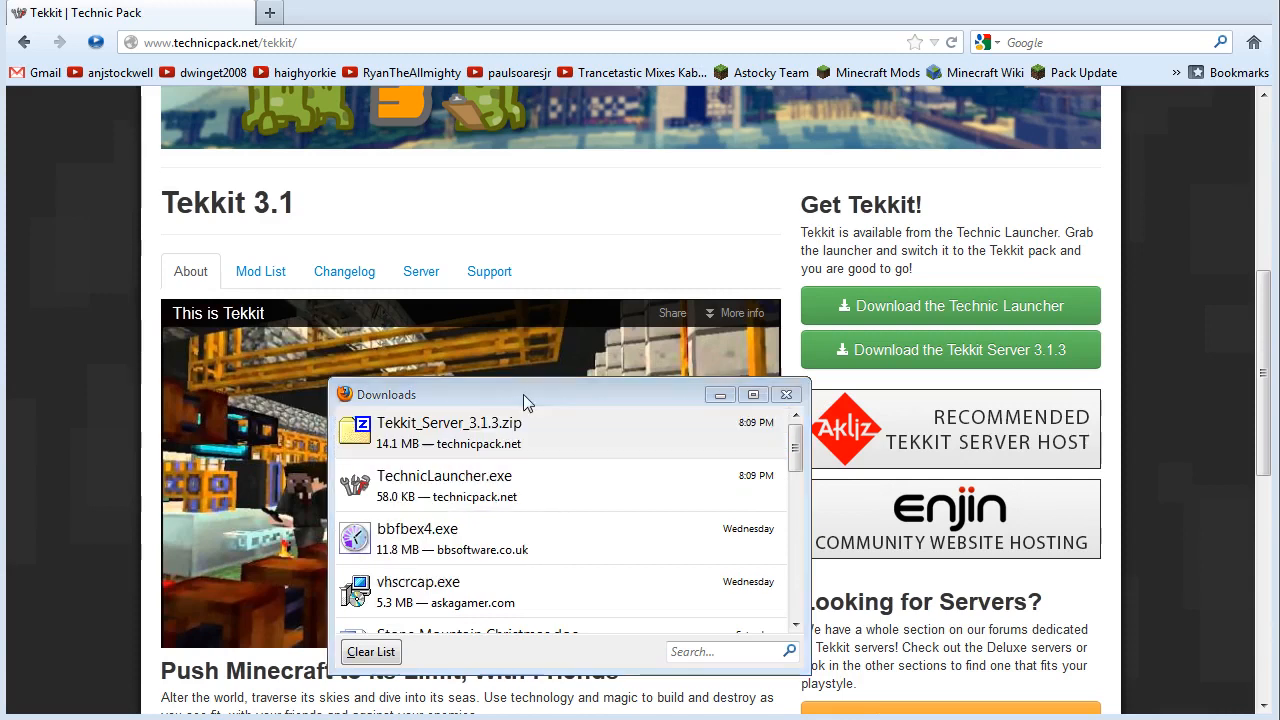
click(405, 245)
drag(391, 30, 392, 48)
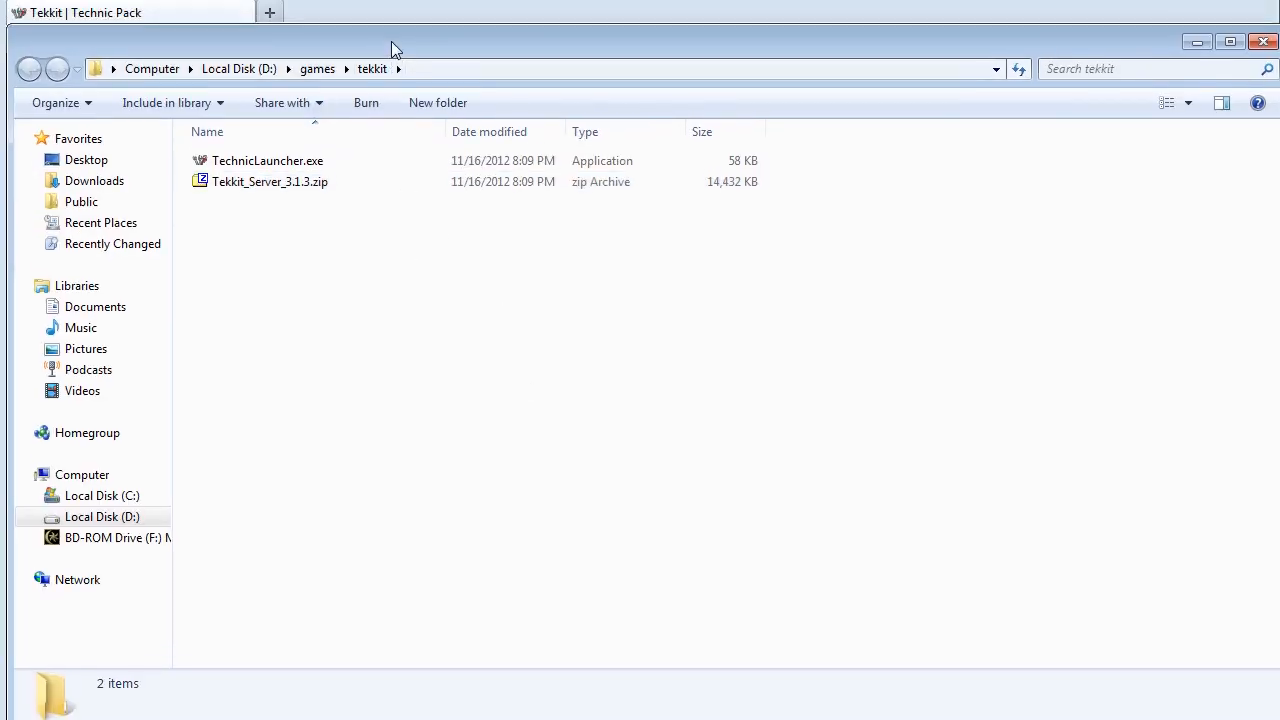
click(288, 168)
click(284, 232)
click(284, 186)
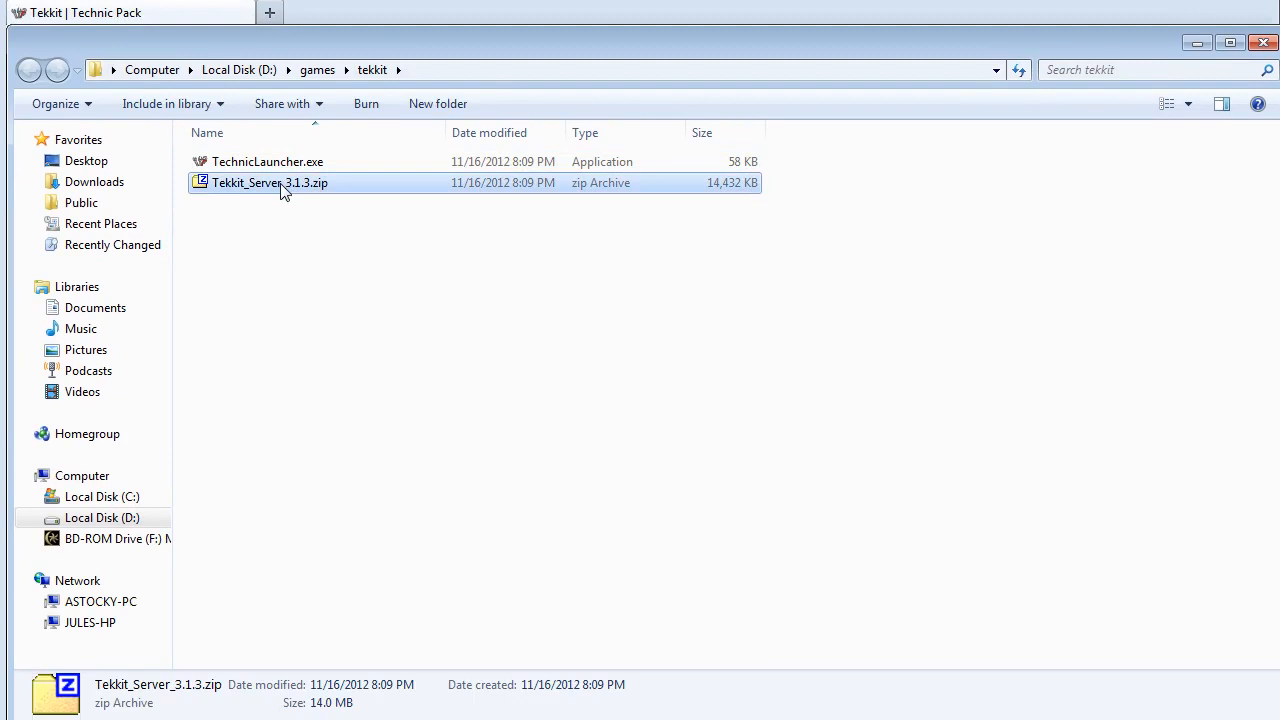
click(295, 280)
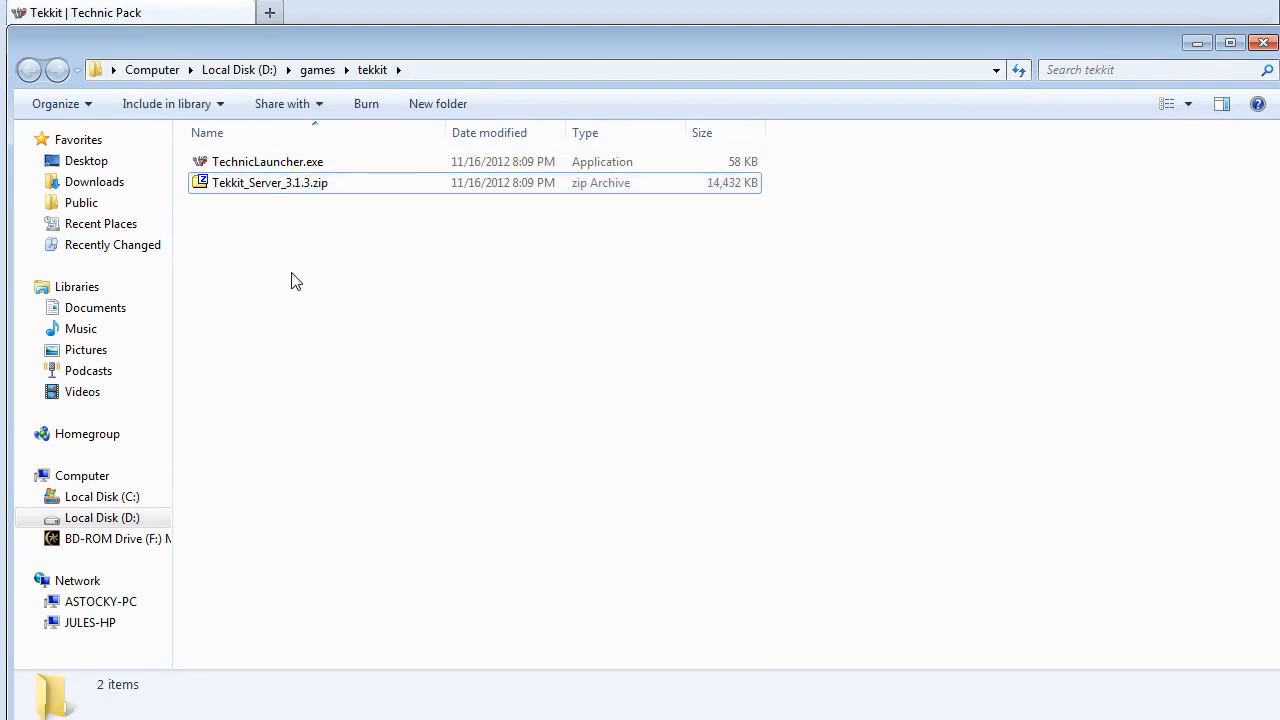
click(288, 165)
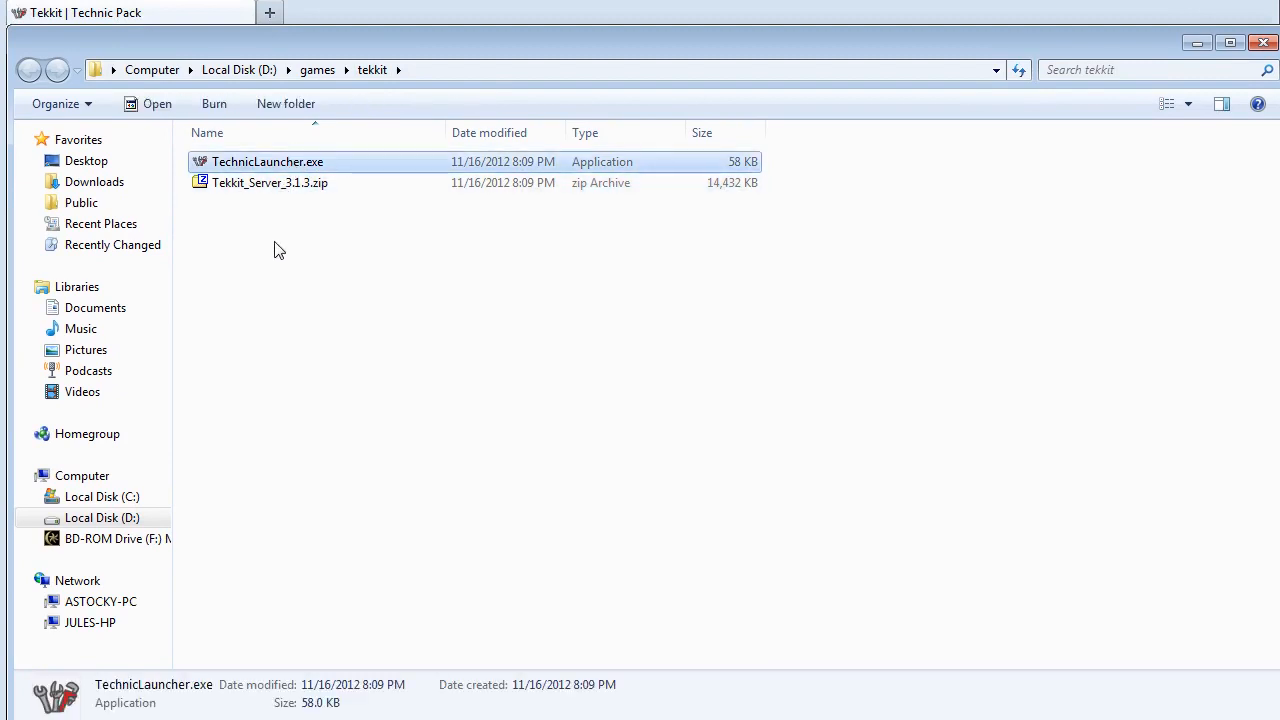
Create a new text document in the tekkit folder and name it launch technics.bat, accepting the extension change.
click(274, 283)
right_click(272, 282)
mouse_move(360, 551)
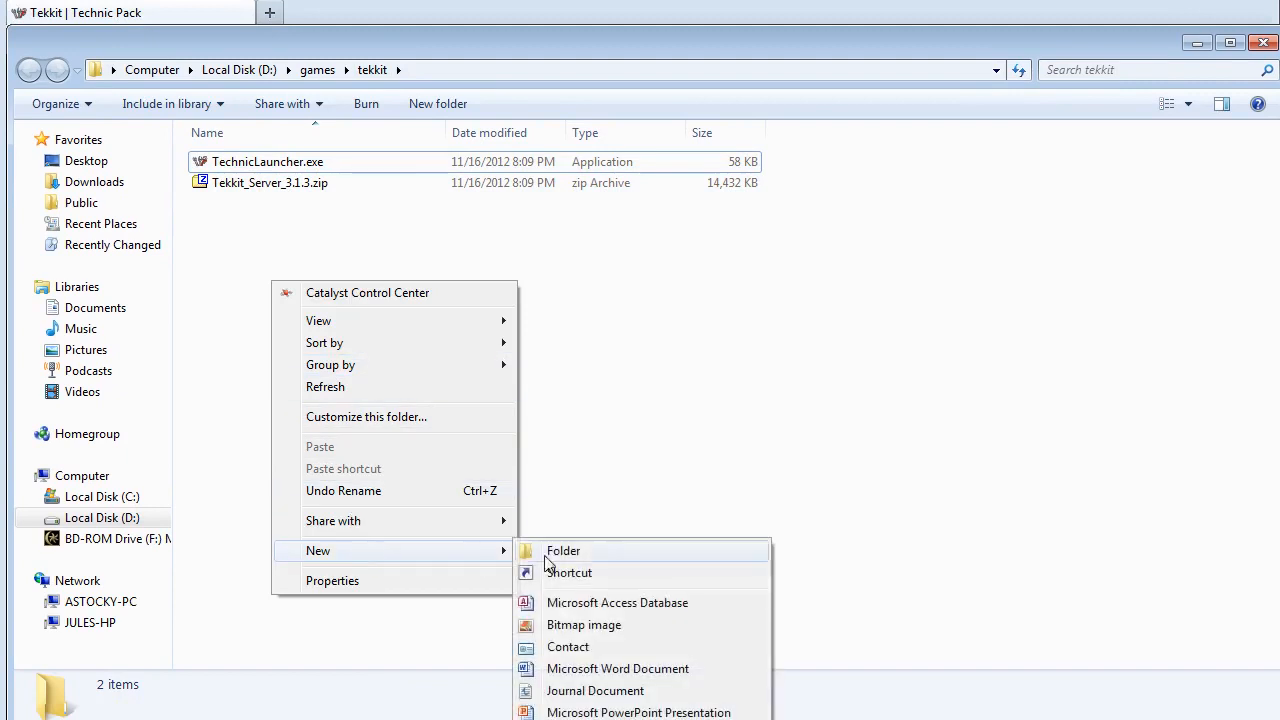
click(602, 719)
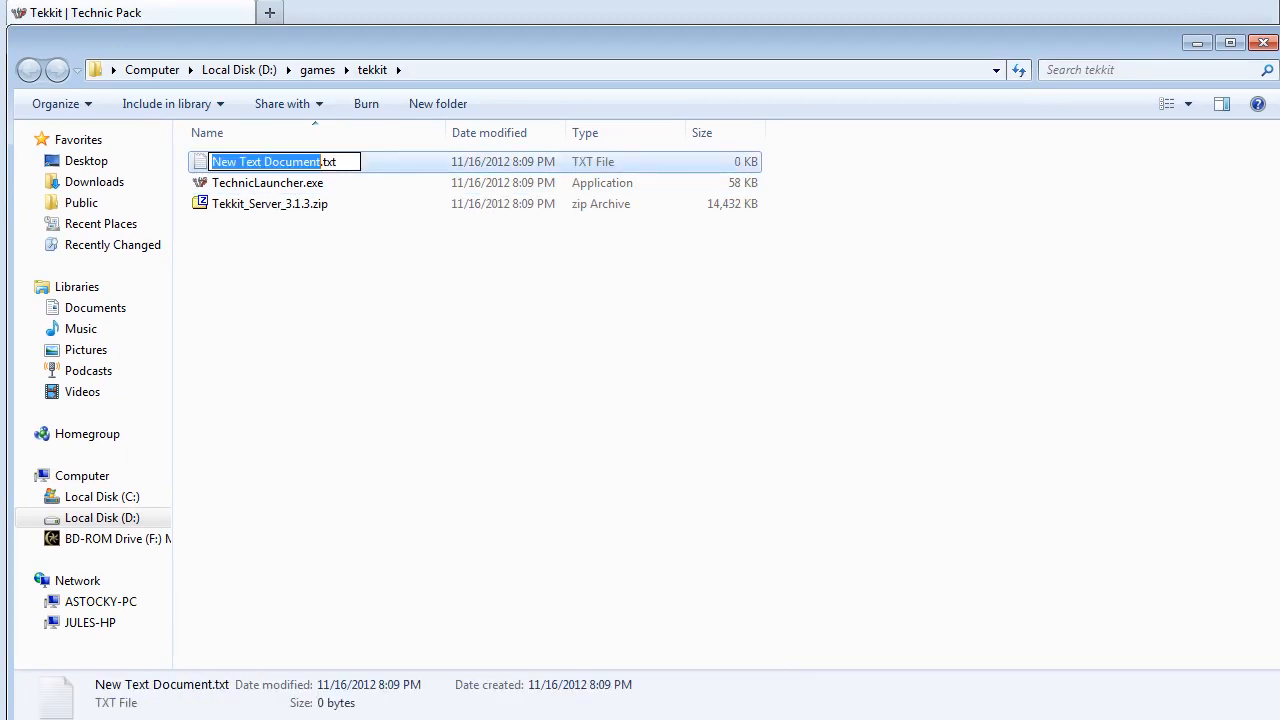
text(launch technics)
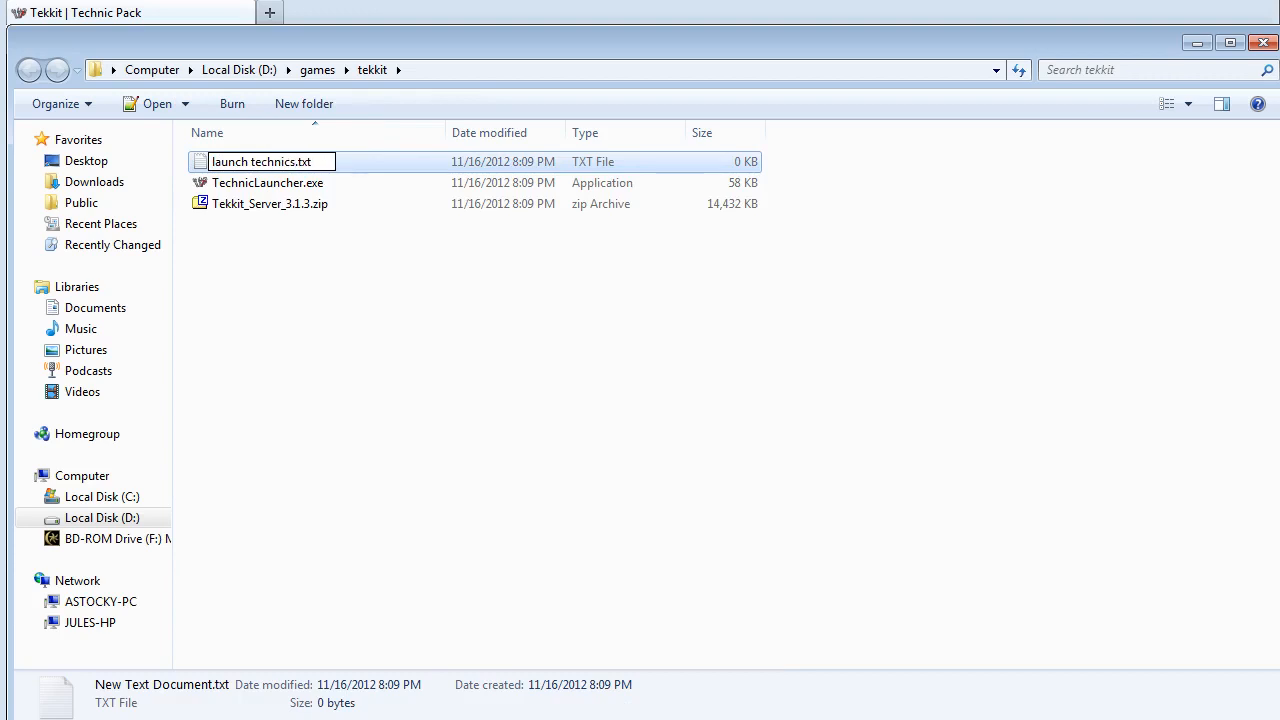
text(.bat)
key(Return)
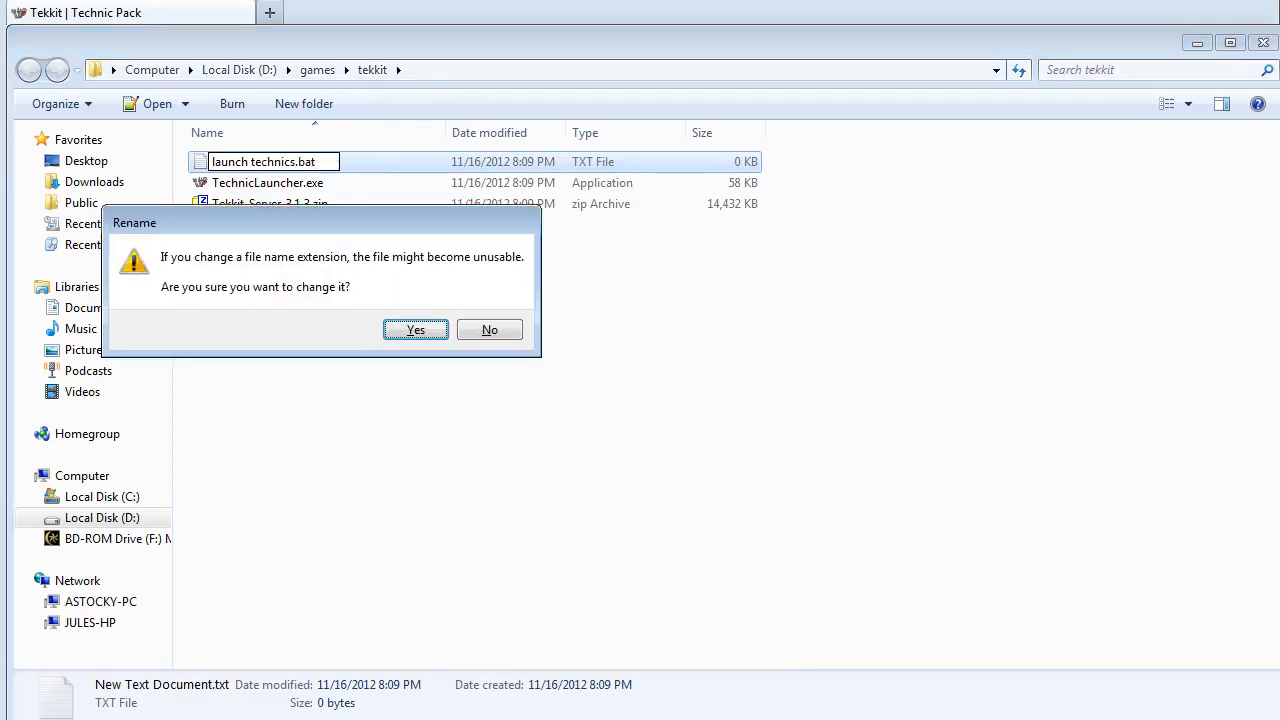
click(397, 323)
click(363, 351)
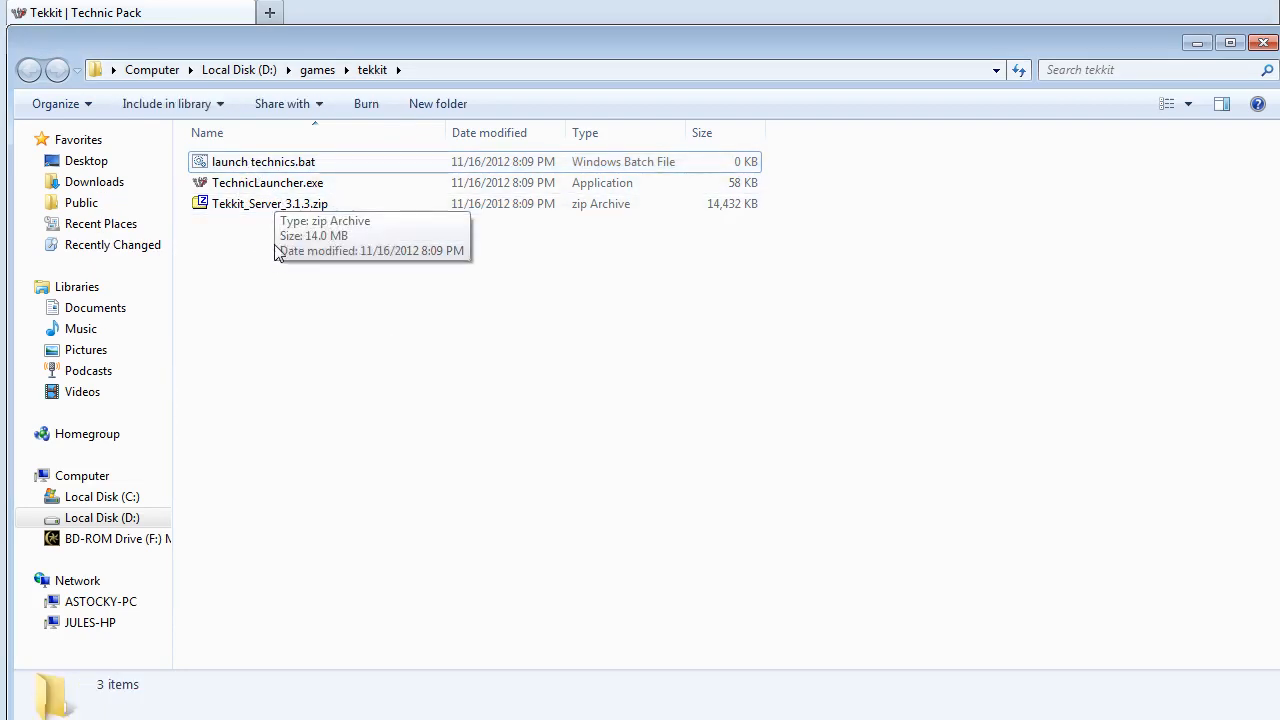
click(268, 170)
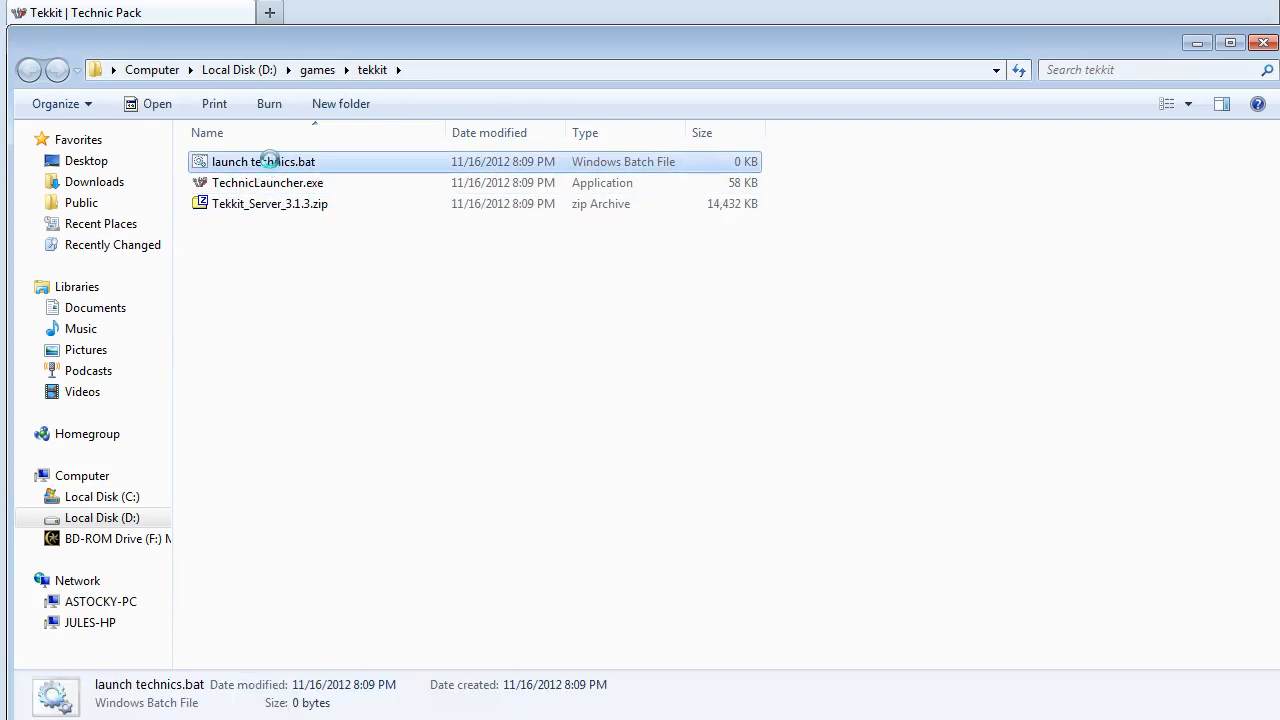
right_click(267, 160)
click(347, 194)
drag(280, 357, 856, 363)
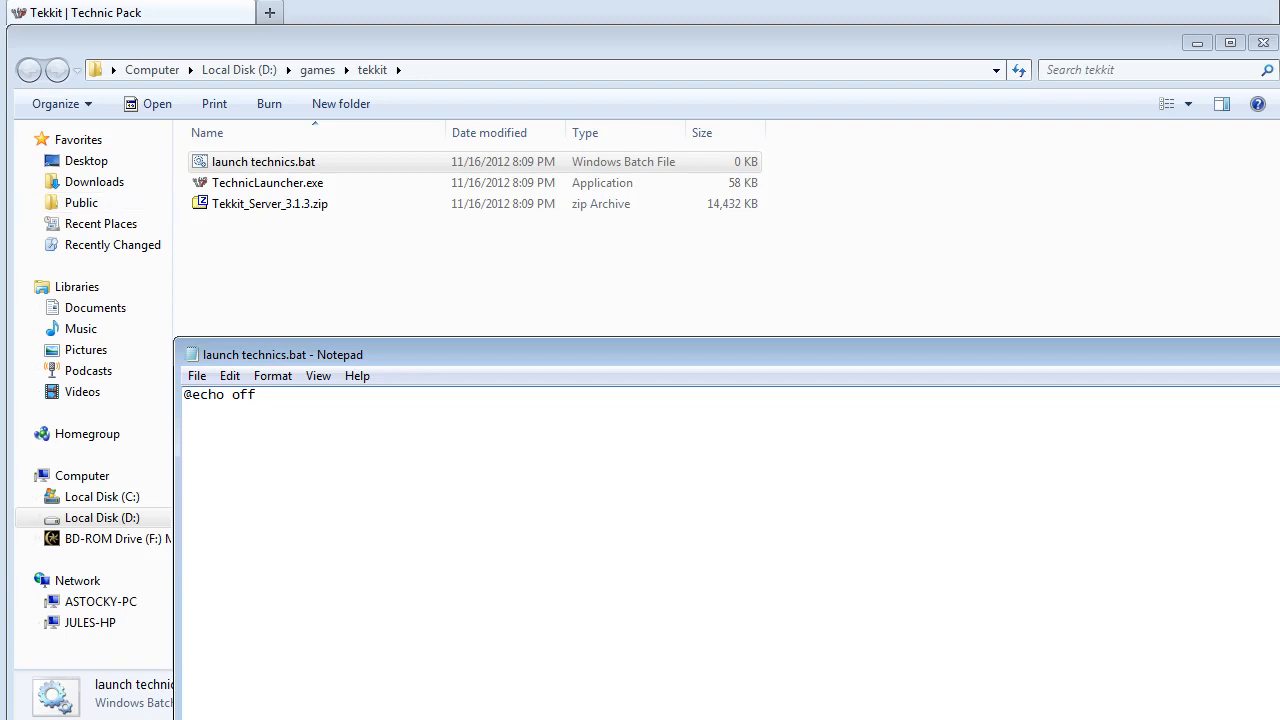
text(set APPDATA=%cd% TechnicLauncher.exe)
drag(431, 354, 442, 271)
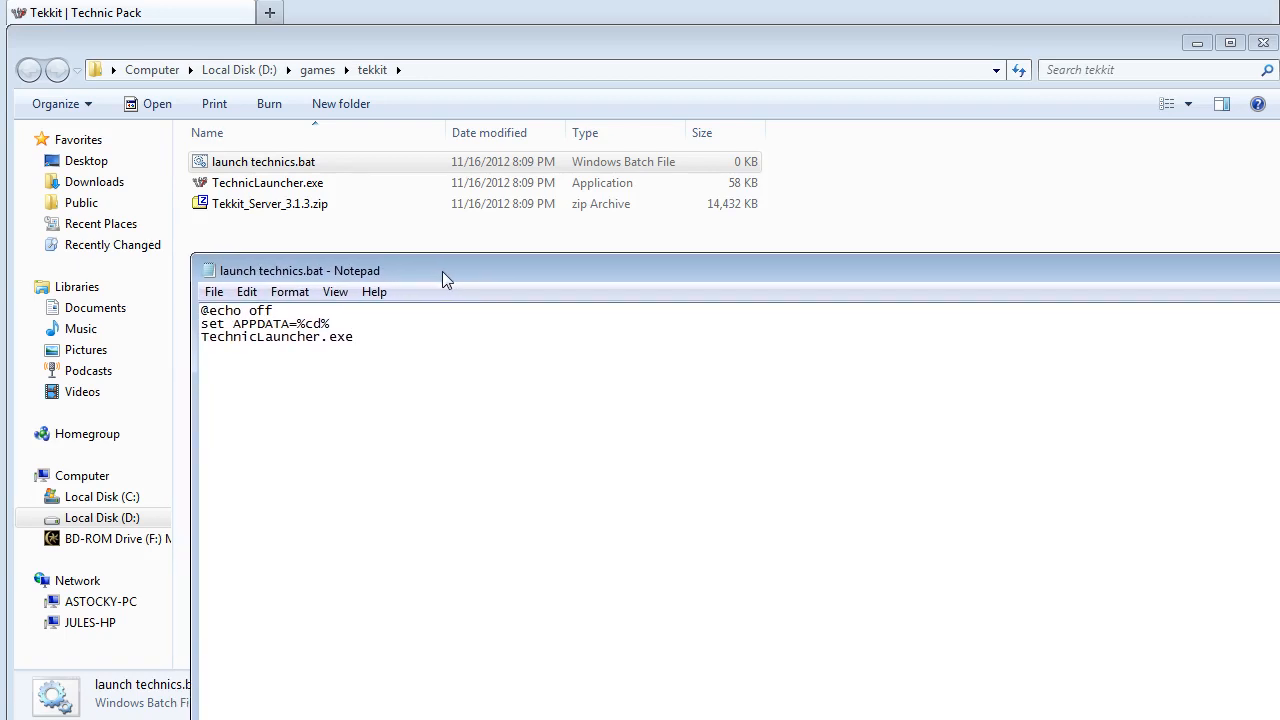
Save launch technics.bat and close Notepad.
click(216, 292)
click(238, 360)
drag(451, 265, 220, 286)
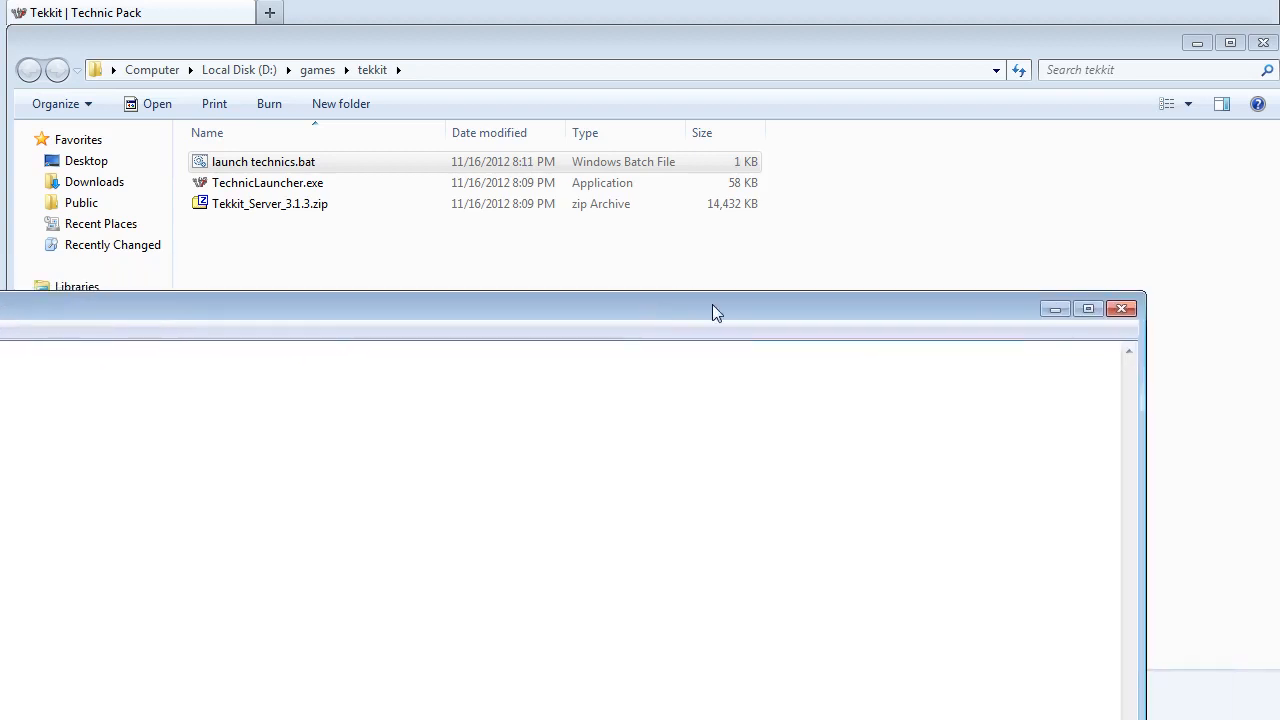
click(1122, 310)
click(318, 258)
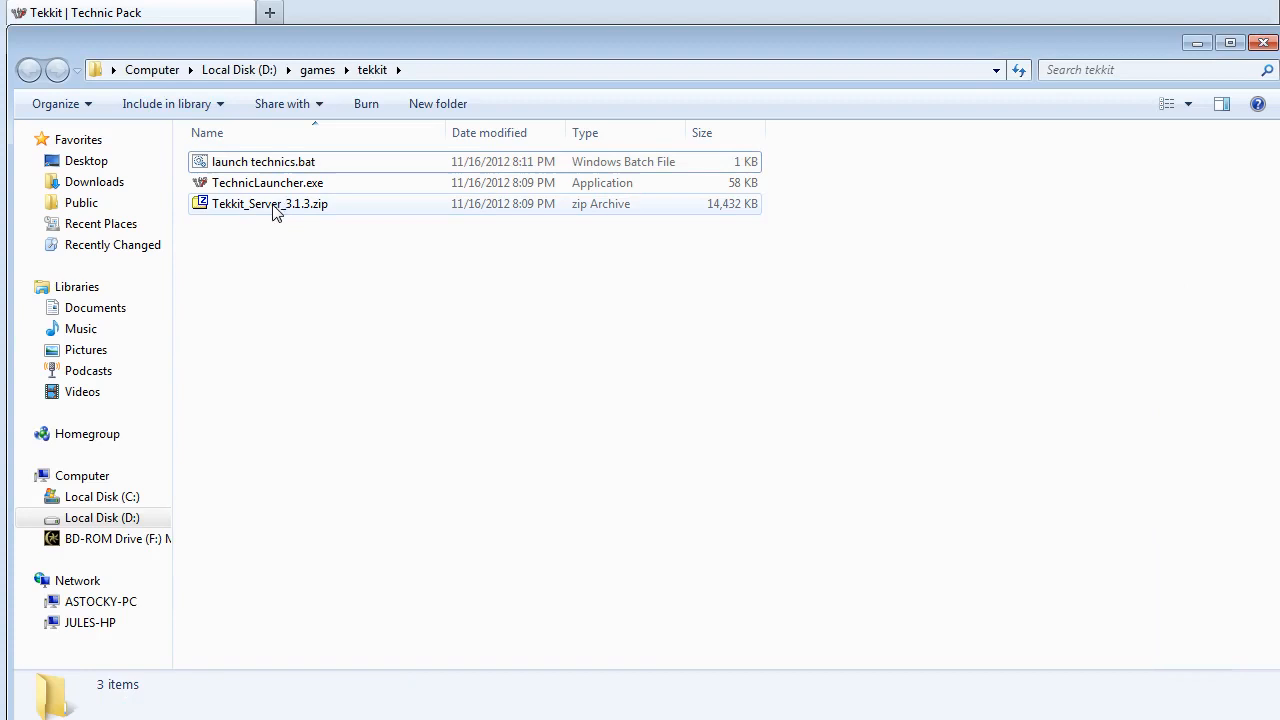
Extract Tekkit_Server_3.1.3.zip with 7-Zip into a Tekkit_Server_3.1.3 folder and open that folder.
click(275, 210)
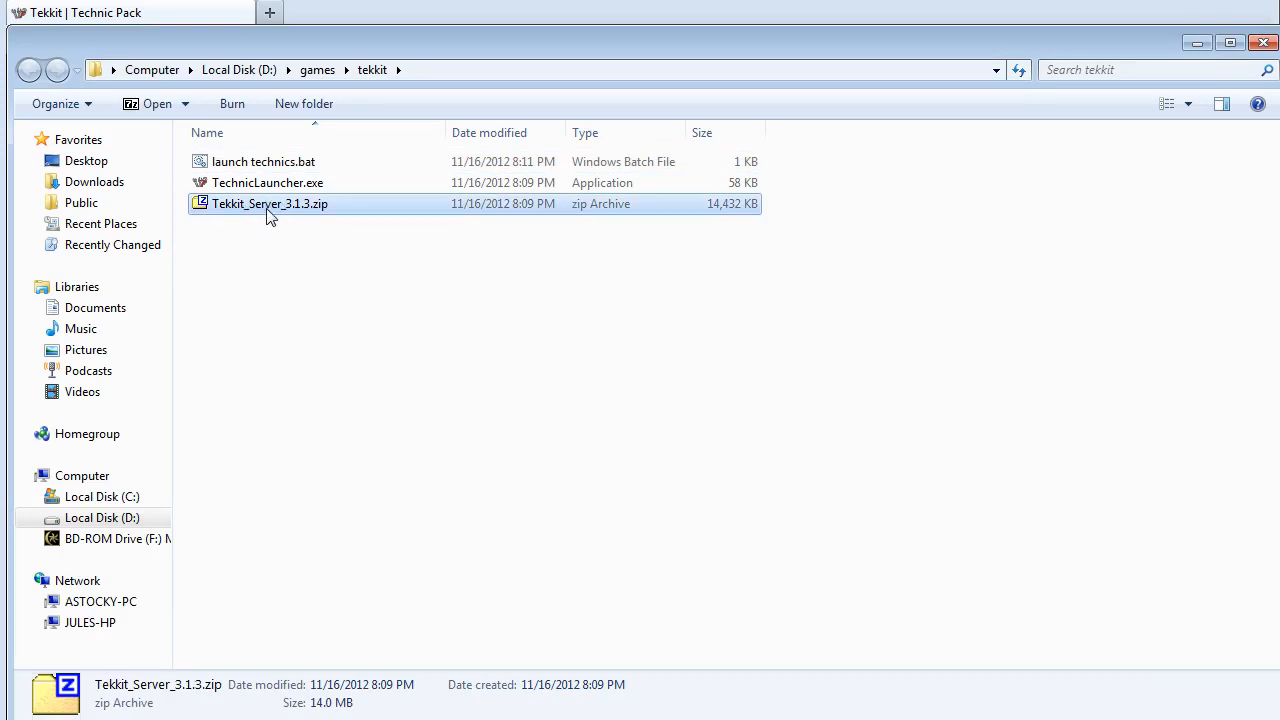
right_click(268, 210)
mouse_move(326, 265)
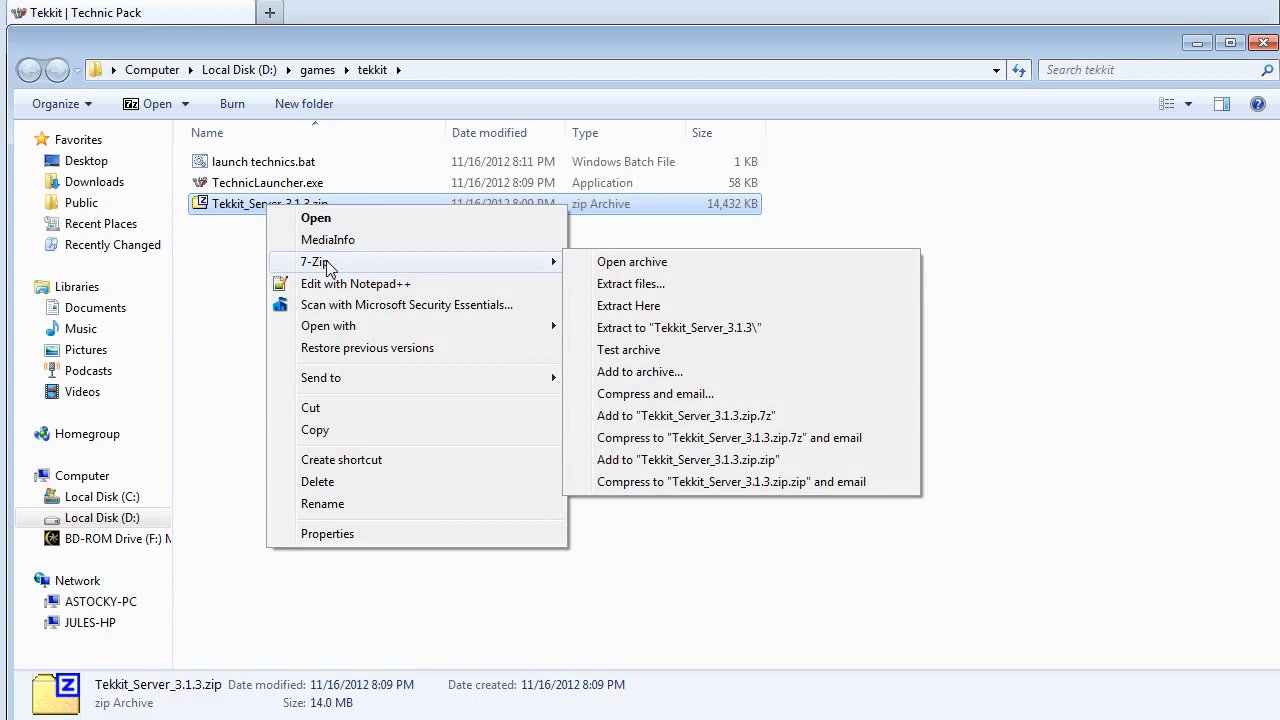
click(705, 328)
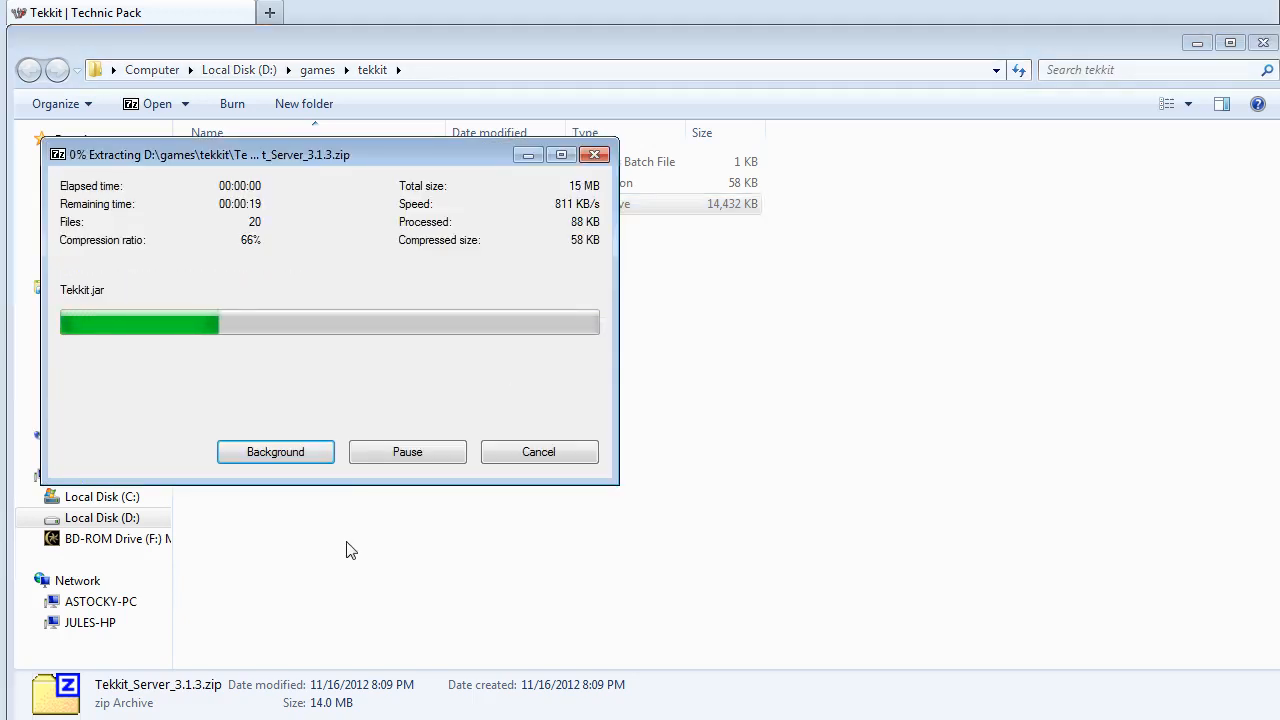
click(357, 391)
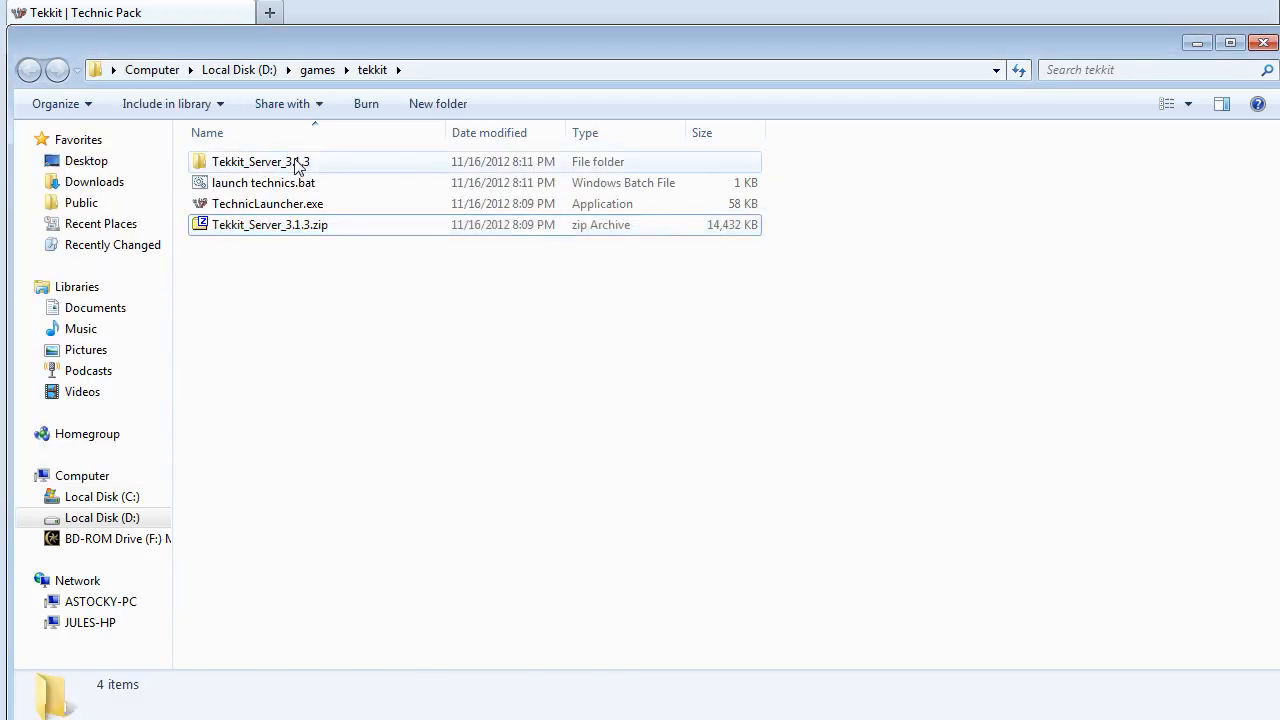
click(264, 166)
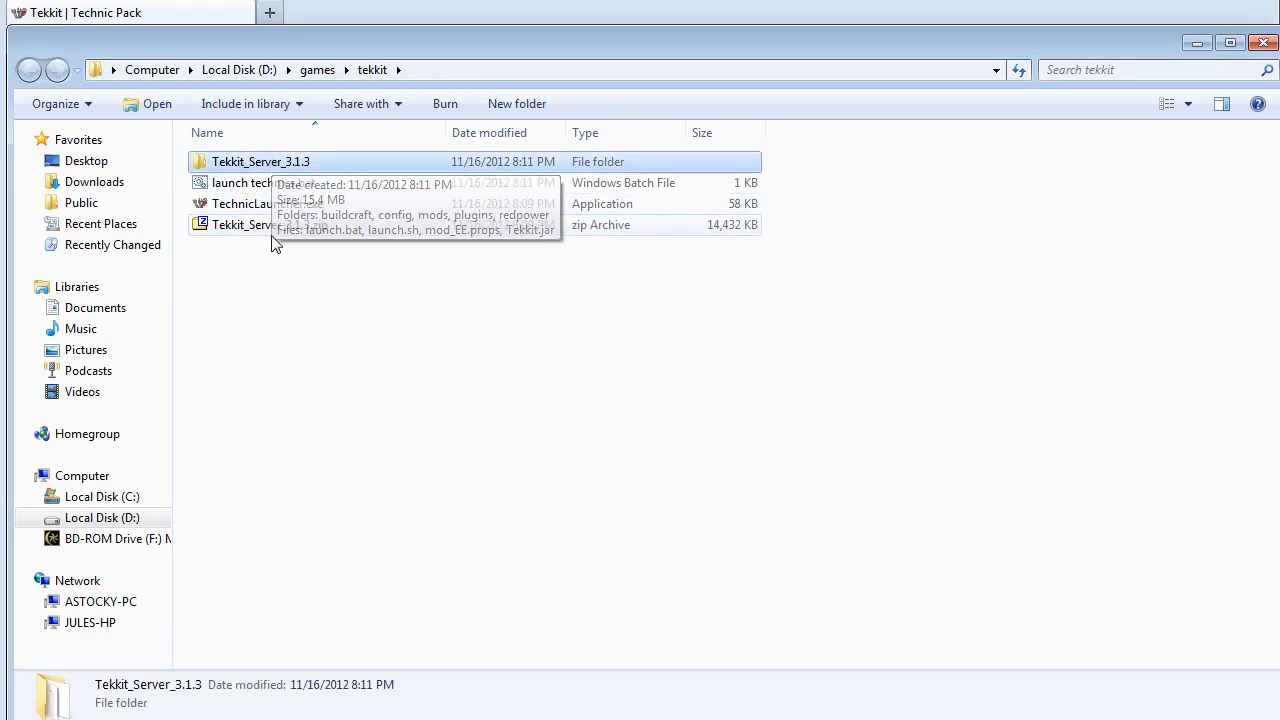
double_click(269, 165)
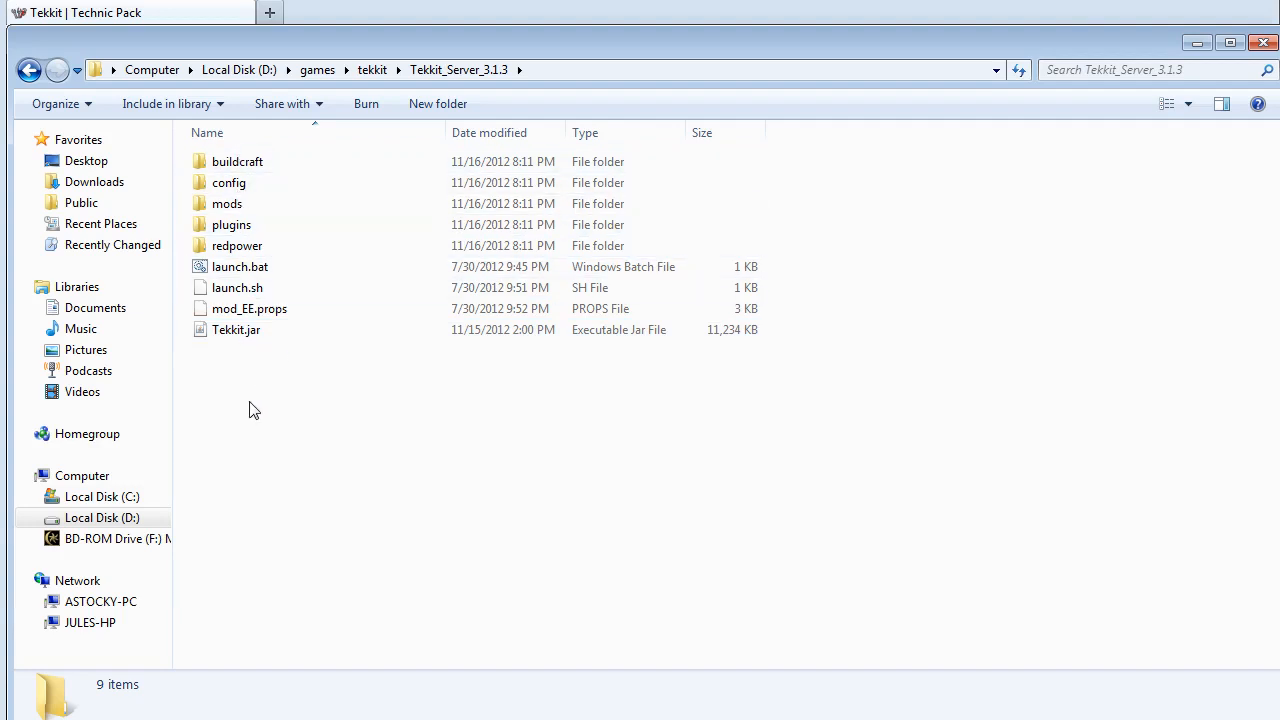
drag(275, 42, 276, 22)
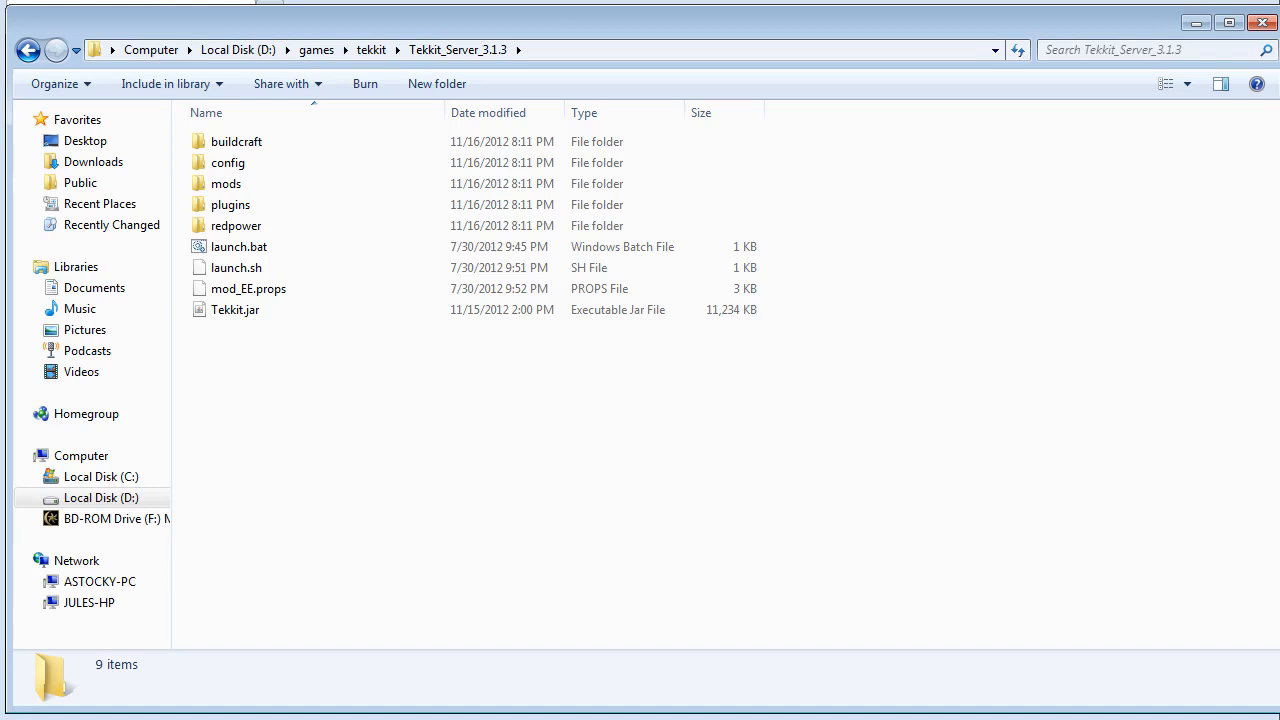
Open Windows Task Manager and check the computer's total physical memory.
key(ctrl+shift+Escape)
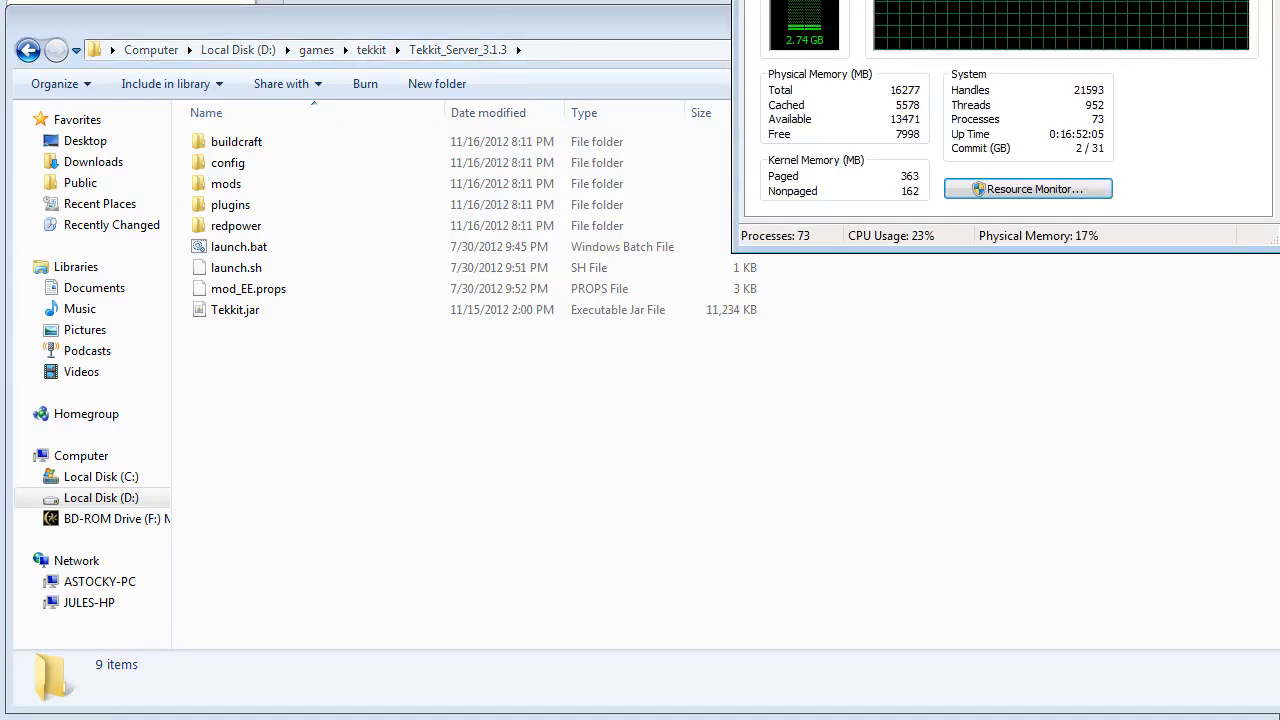
drag(772, 18, 493, 166)
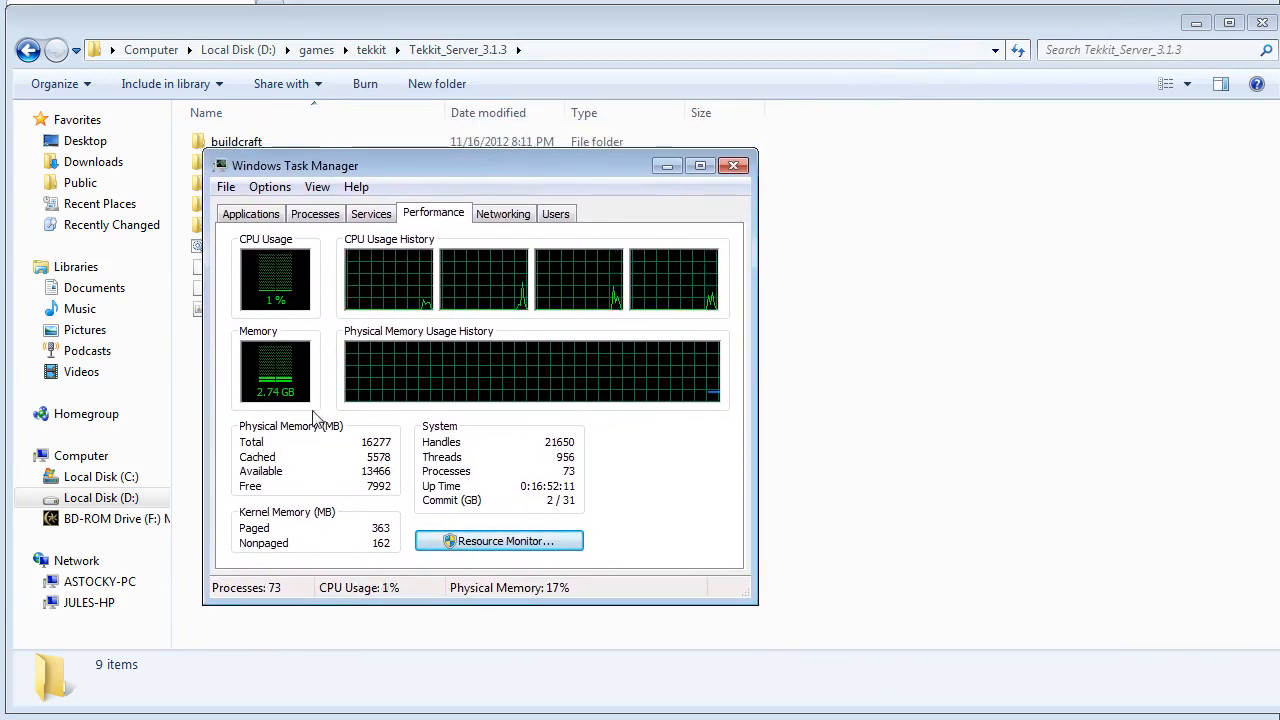
double_click(376, 442)
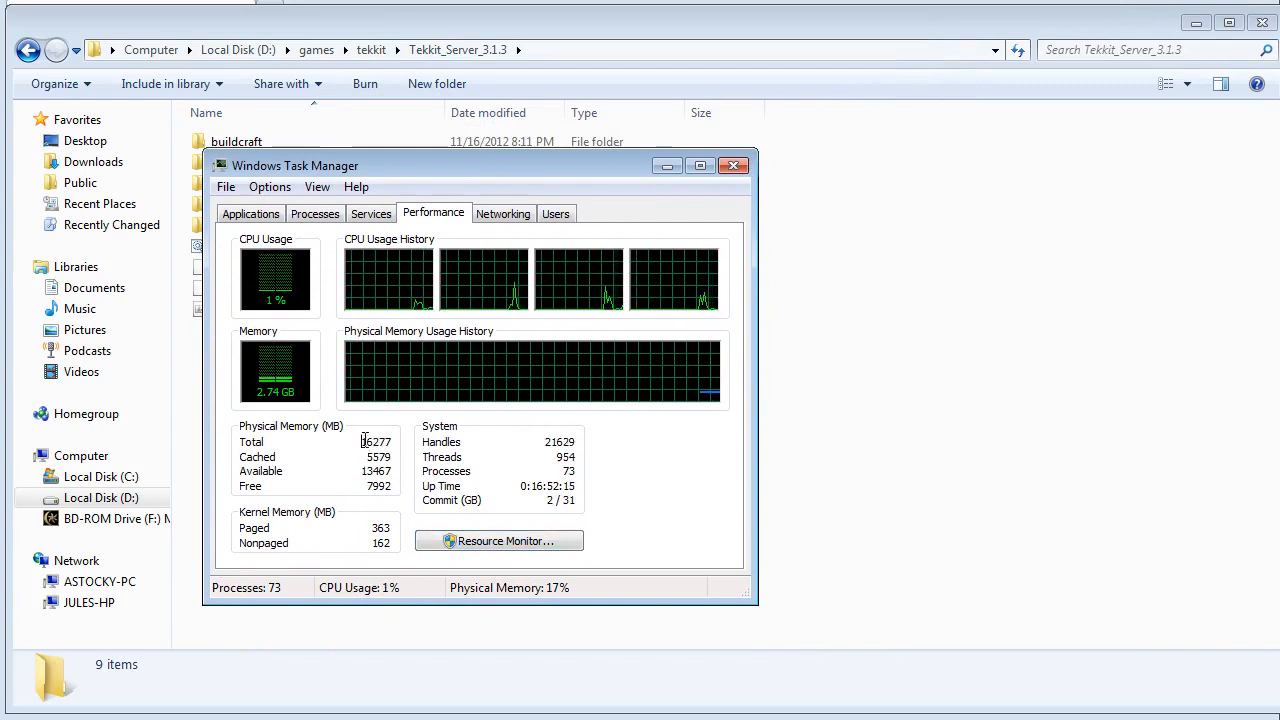
drag(362, 442, 388, 442)
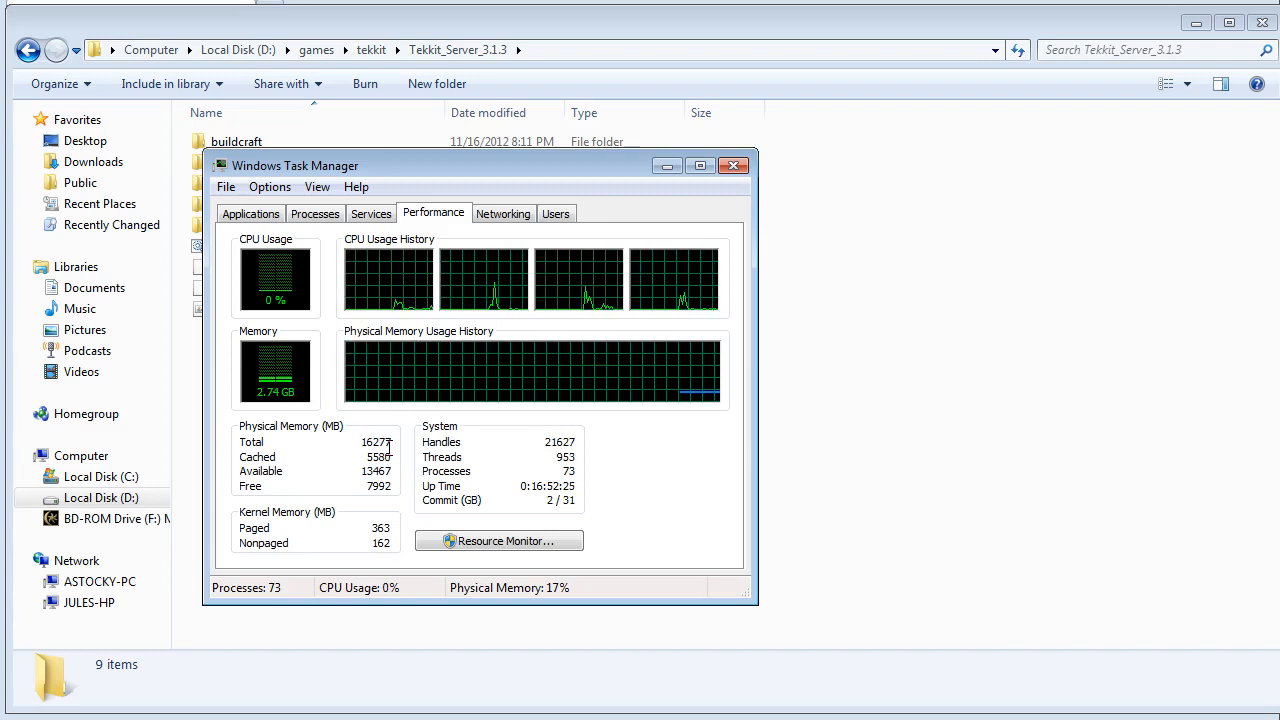
drag(409, 166, 728, 184)
Open the server's launch.bat for editing in Notepad.
click(238, 250)
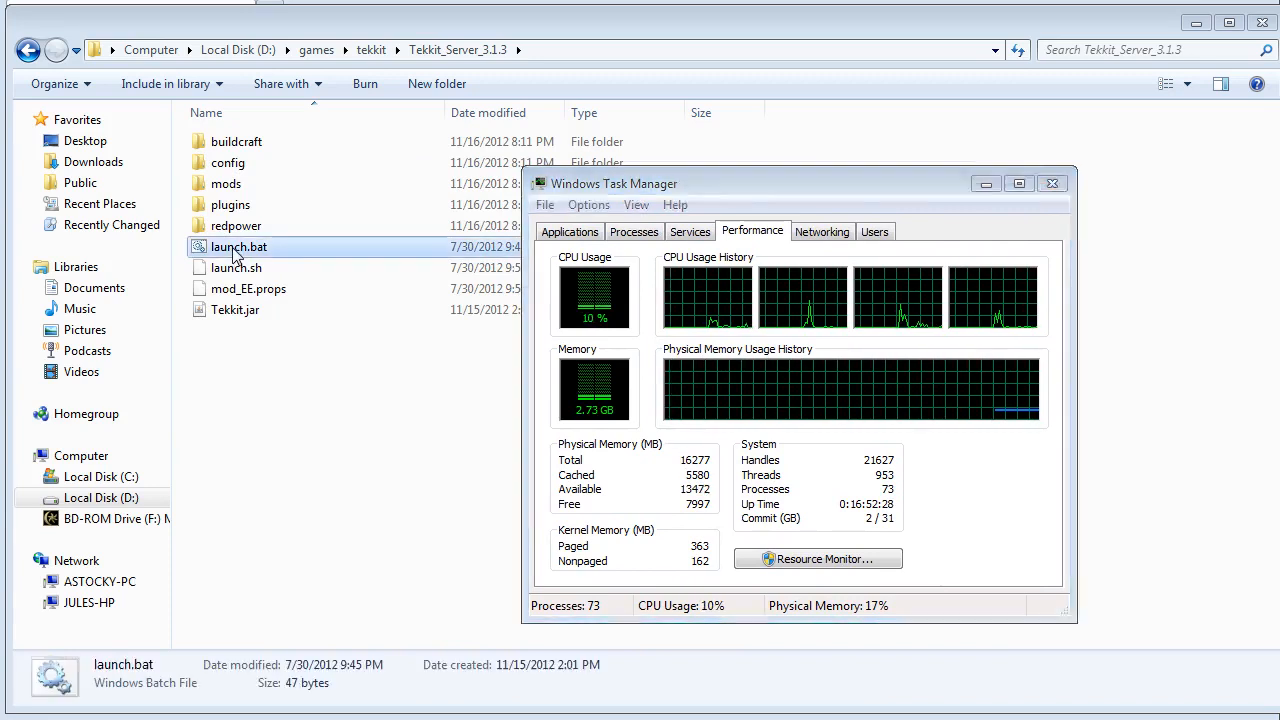
right_click(241, 248)
click(280, 280)
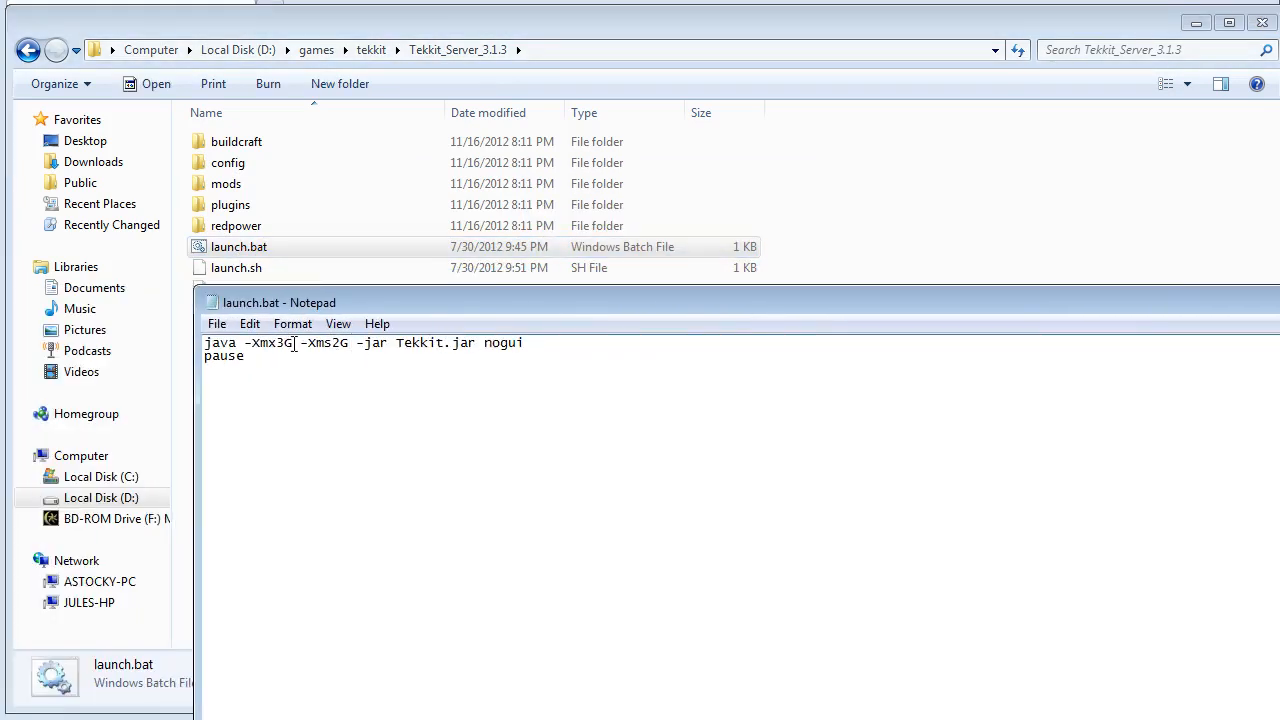
Change the Java memory options in launch.bat to -Xmx1G and -Xms1G.
drag(244, 343, 338, 343)
click(347, 358)
text(1)
text(1)
drag(414, 308, 407, 265)
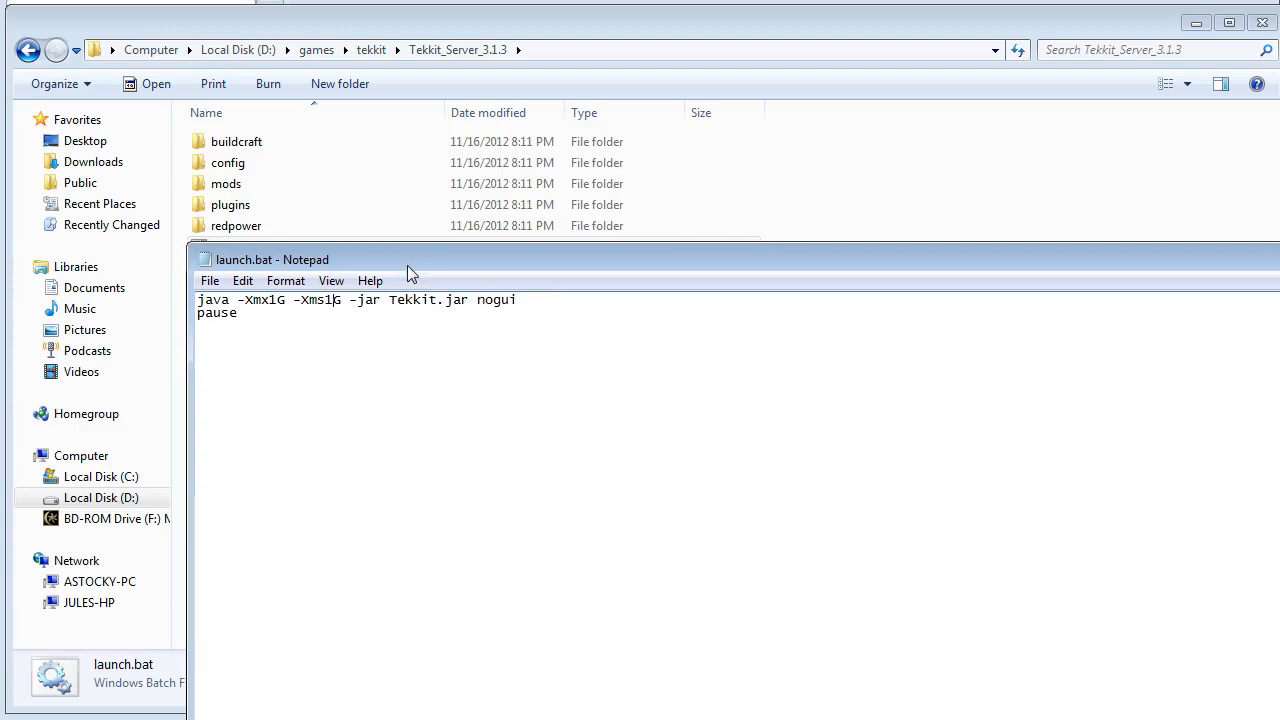
Set the Java memory options in launch.bat back to -Xmx3G and -Xms2G.
key(BackSpace)
text(2)
key(Left)
key(BackSpace)
text(3)
drag(548, 258, 491, 192)
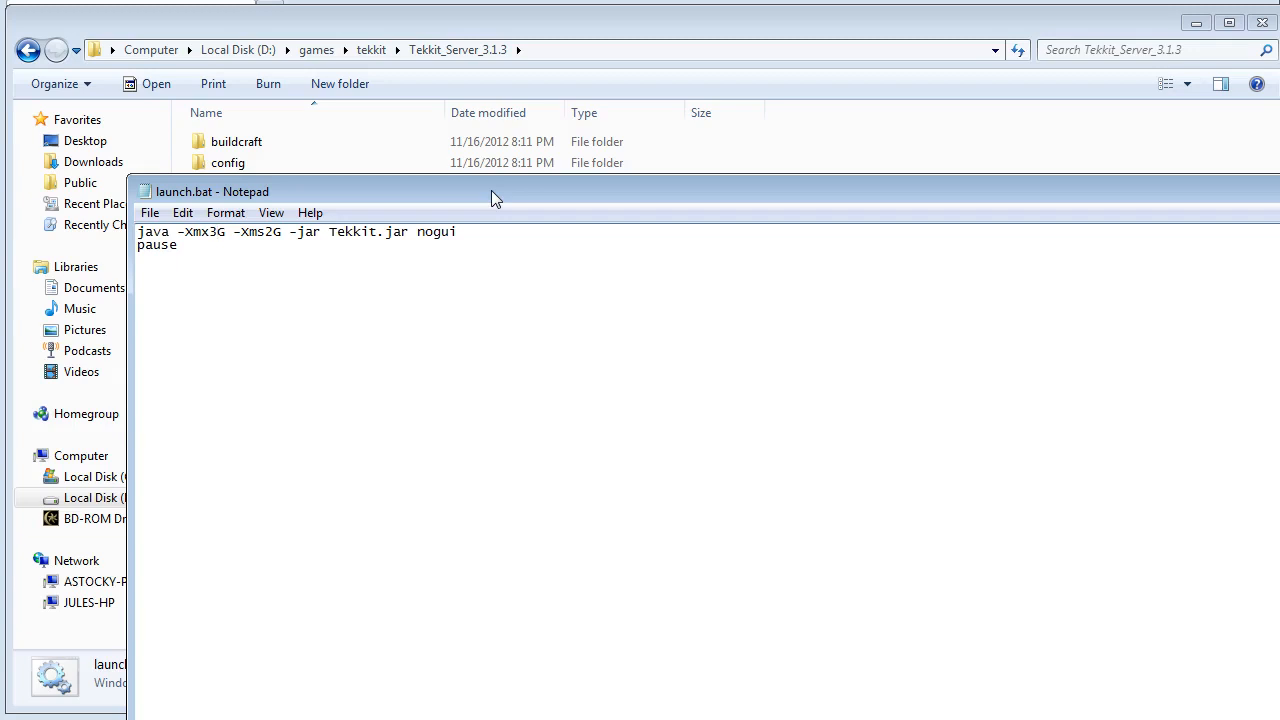
Close launch.bat in Notepad and discard the unsaved edits.
click(150, 213)
click(189, 383)
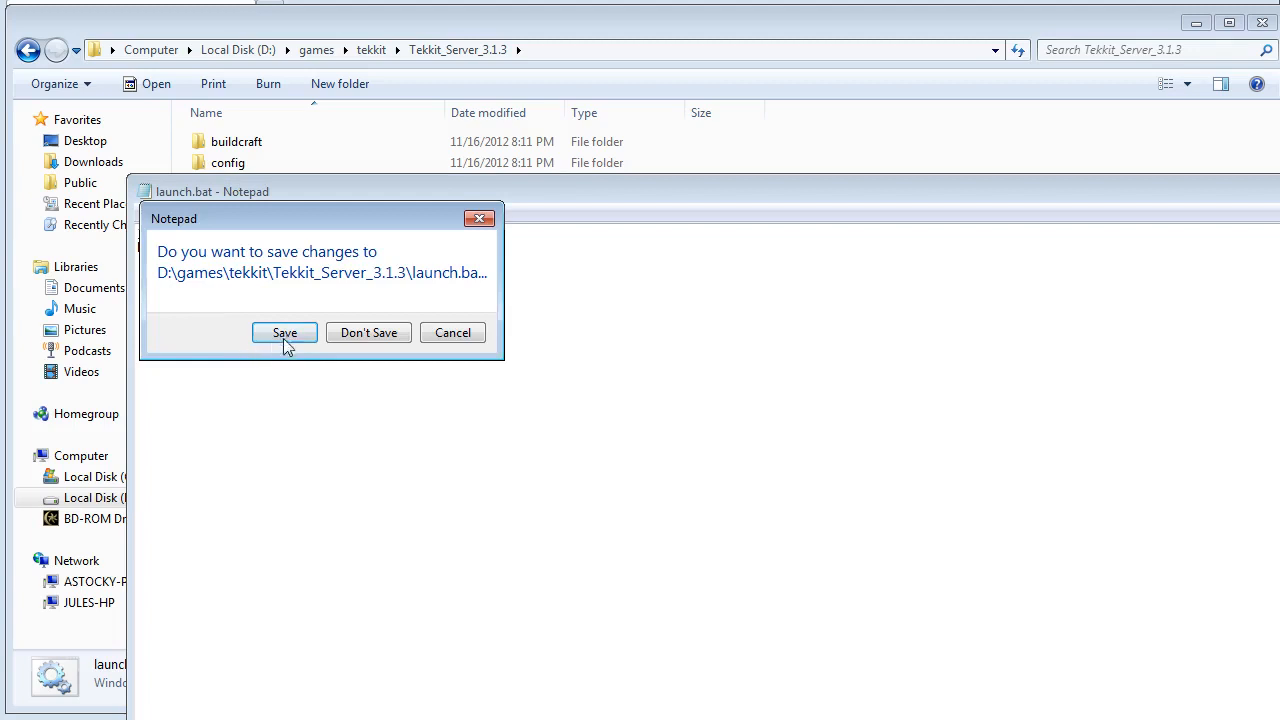
click(362, 336)
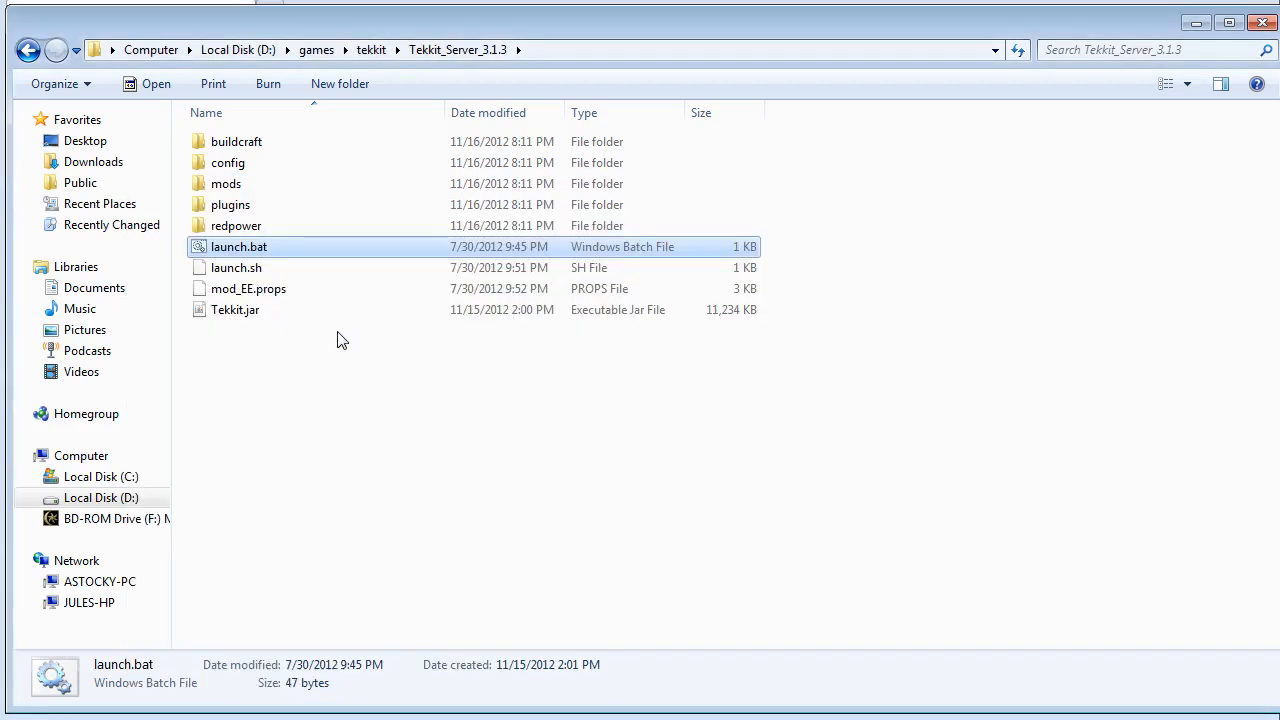
Check the computer's physical memory in Windows Task Manager and close it.
click(346, 391)
key(ctrl+shift+Escape)
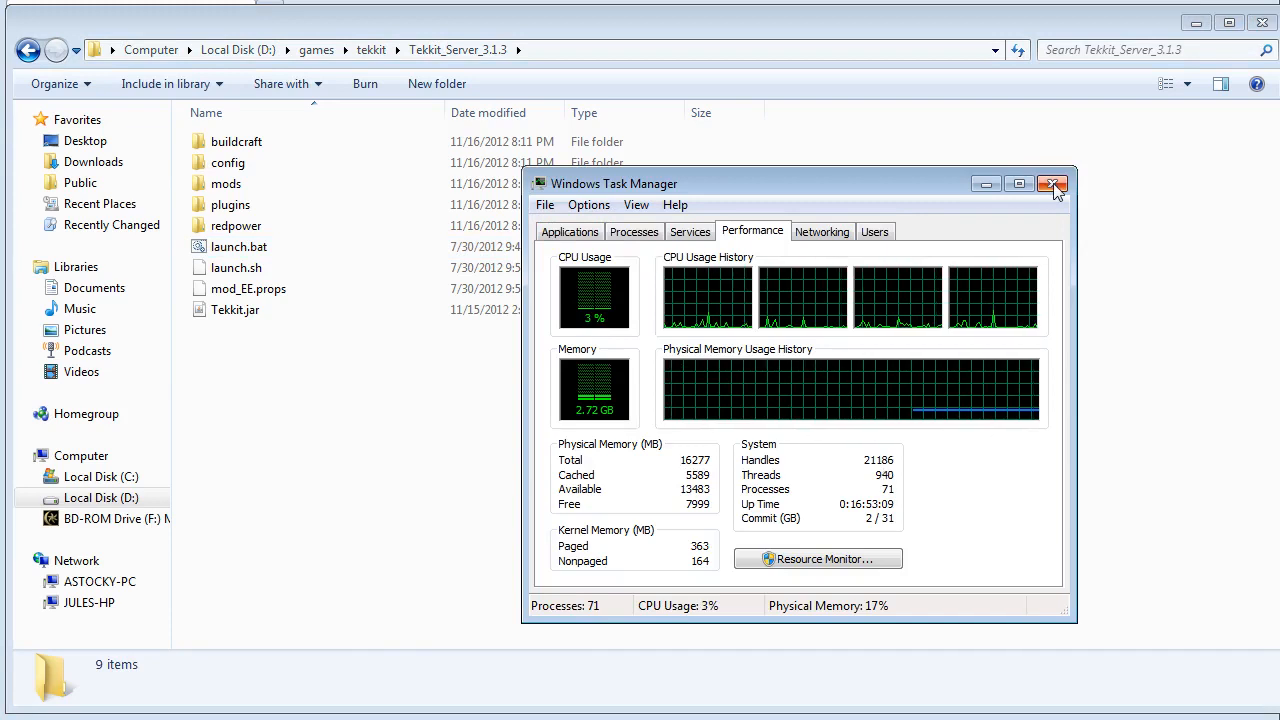
click(1053, 185)
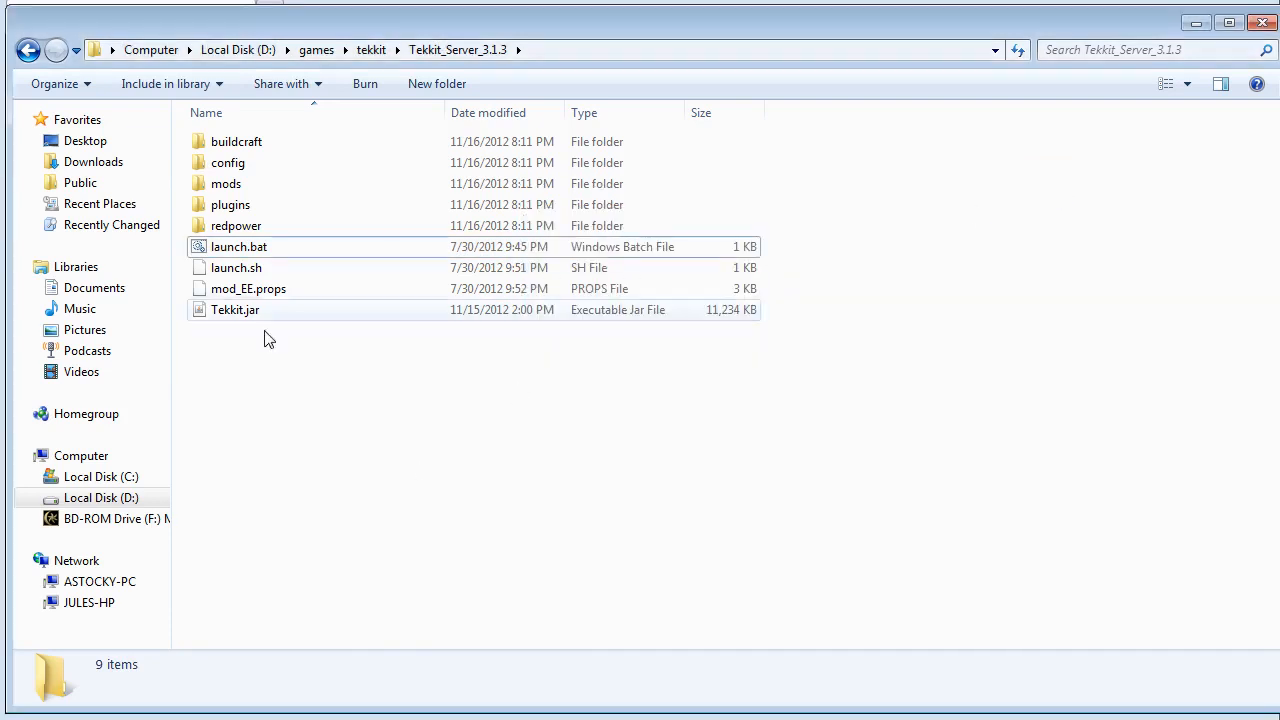
Run launch.bat to start the Tekkit server and follow the startup log in its console window.
click(250, 251)
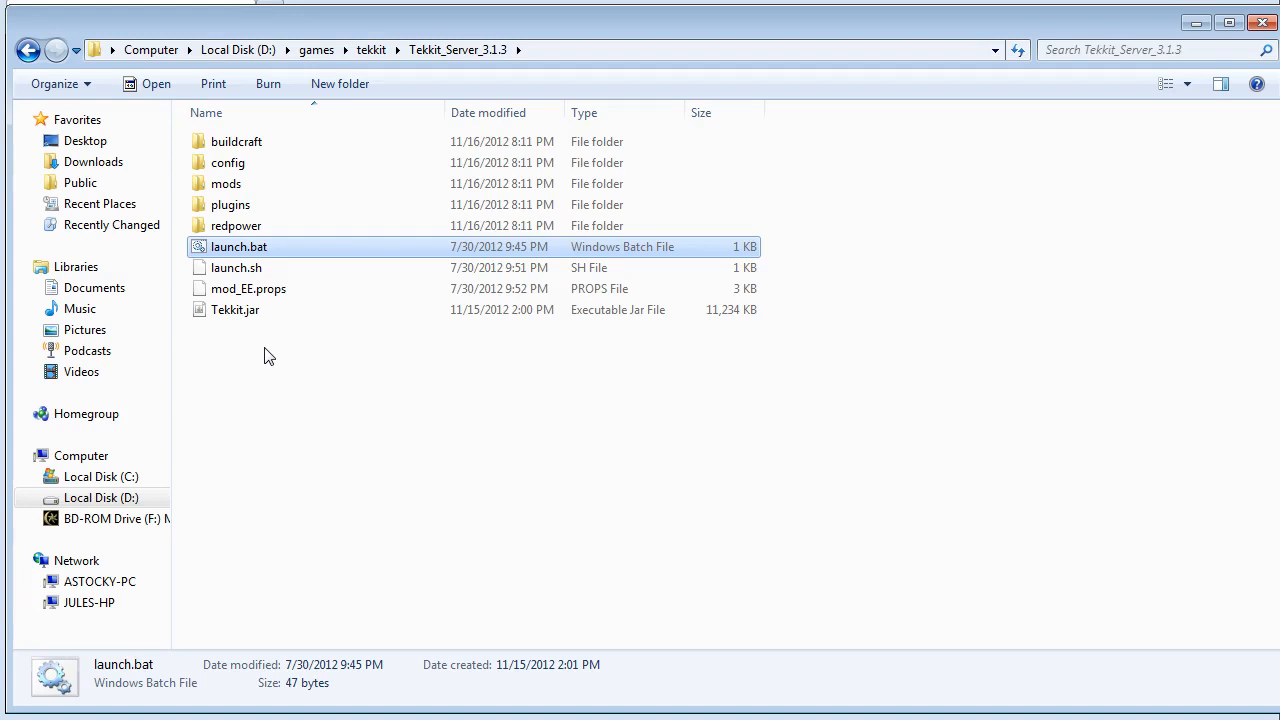
click(274, 362)
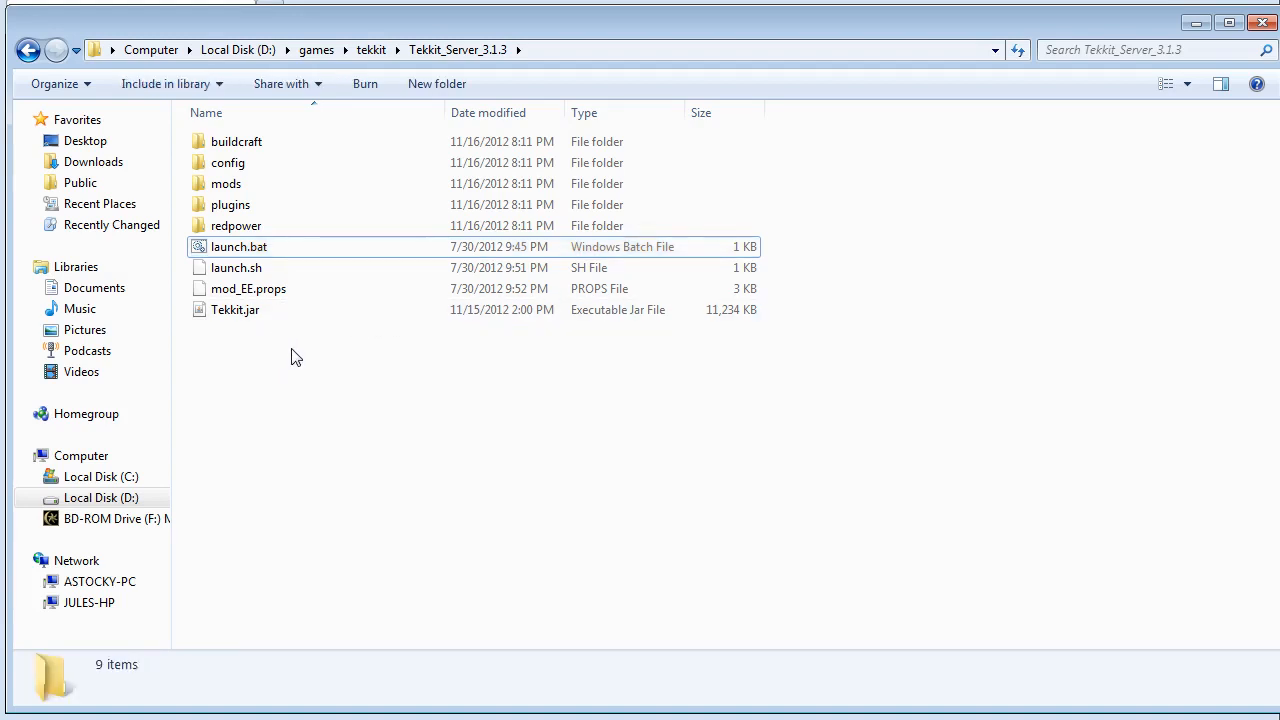
double_click(250, 252)
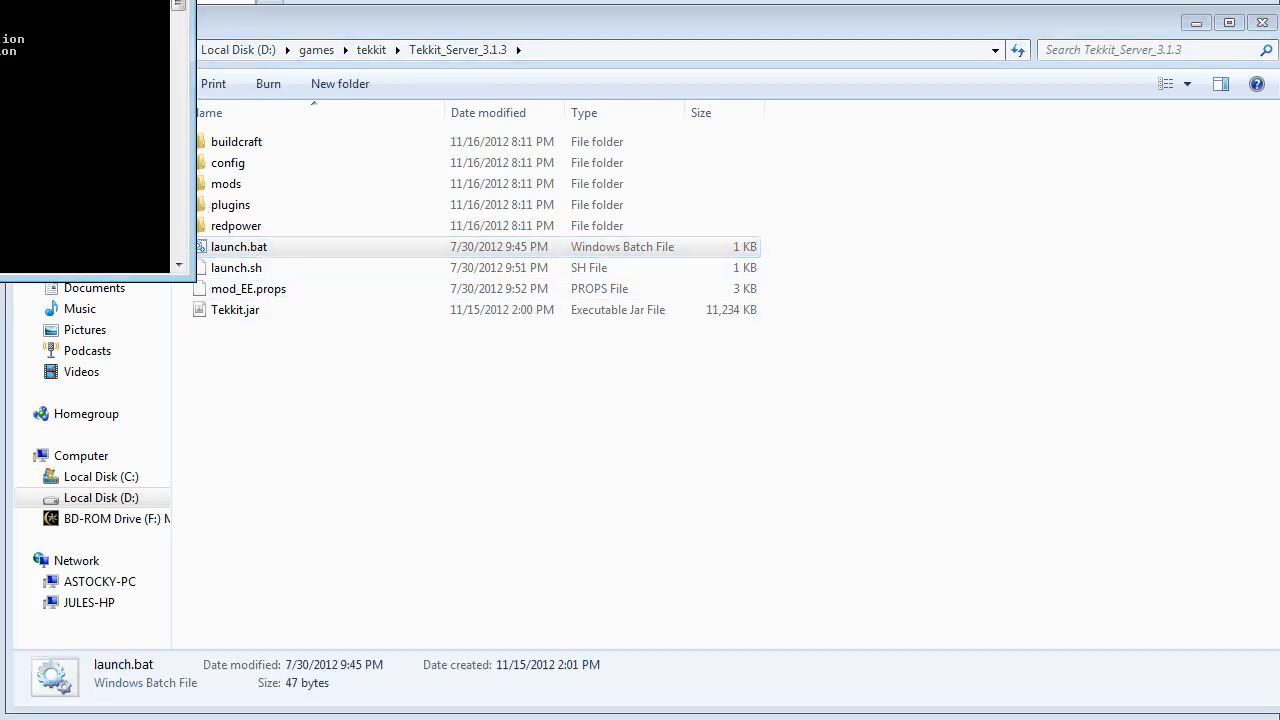
drag(349, 142, 703, 201)
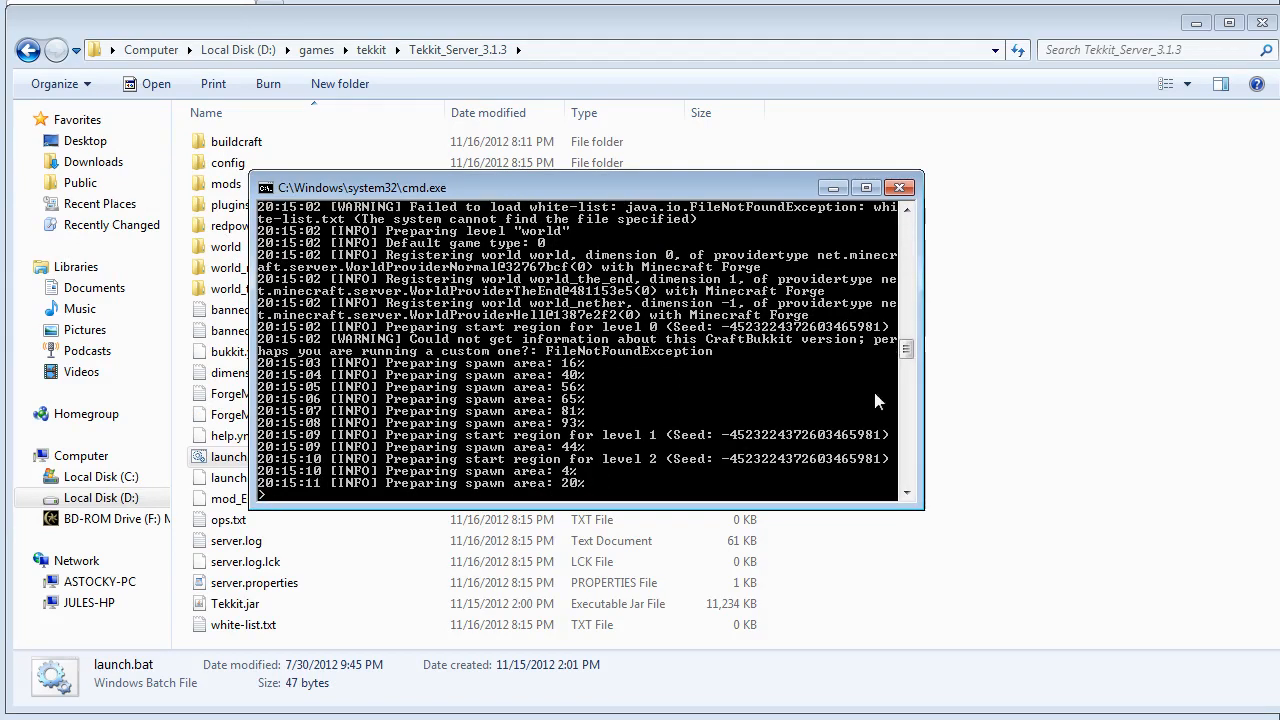
mouse_move(904, 345)
mouse_down()
mouse_move(906, 277)
mouse_move(905, 389)
mouse_move(907, 352)
mouse_up()
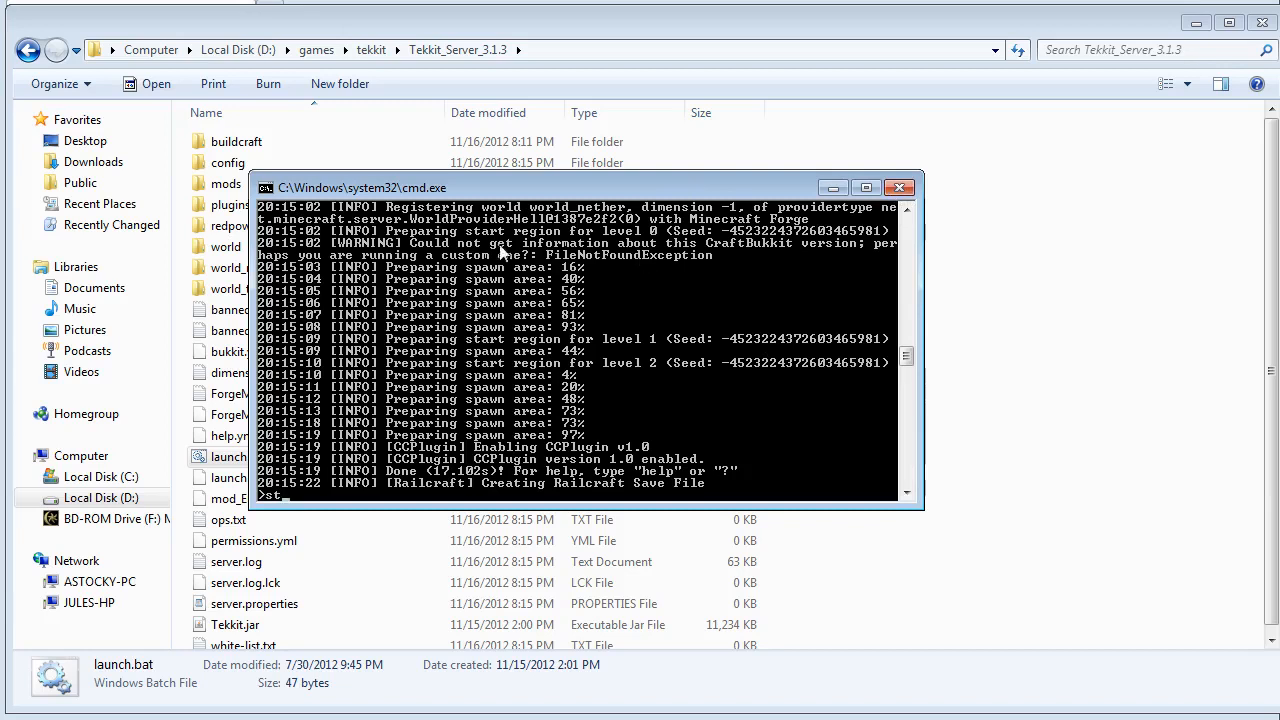
Shut down the server with the stop command, review the console log and close the console window.
key(Return)
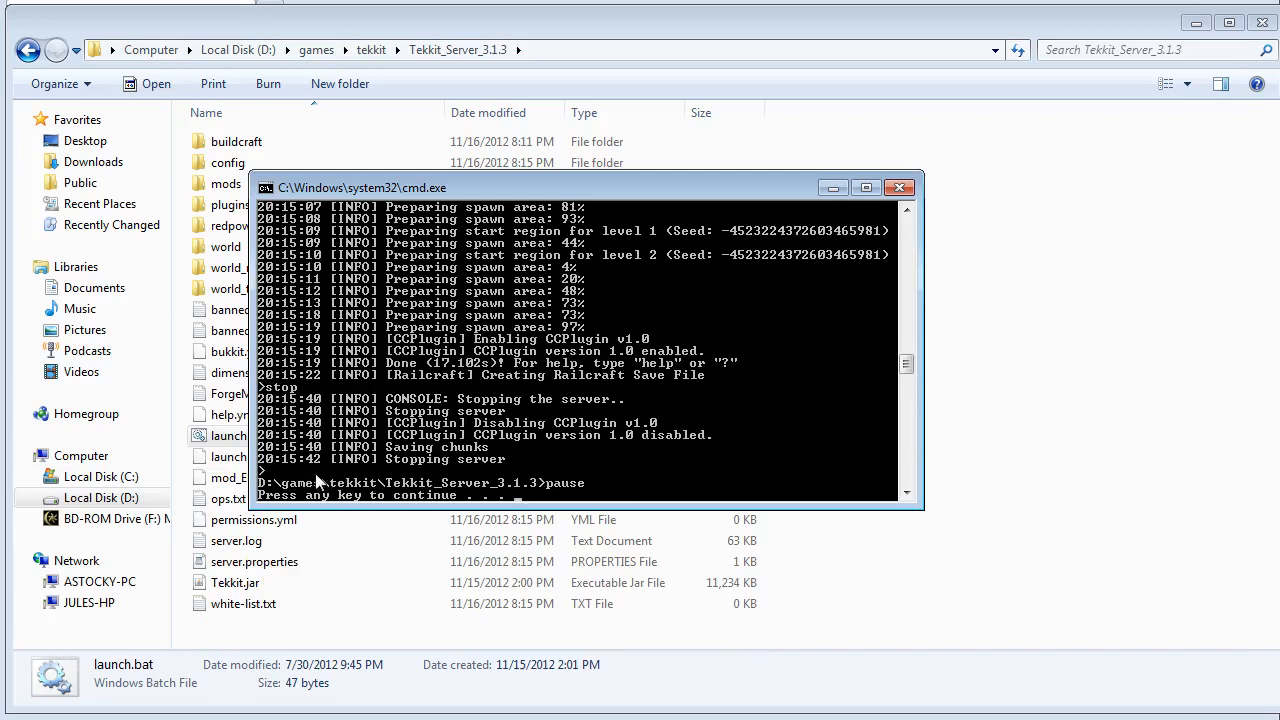
drag(905, 364, 905, 355)
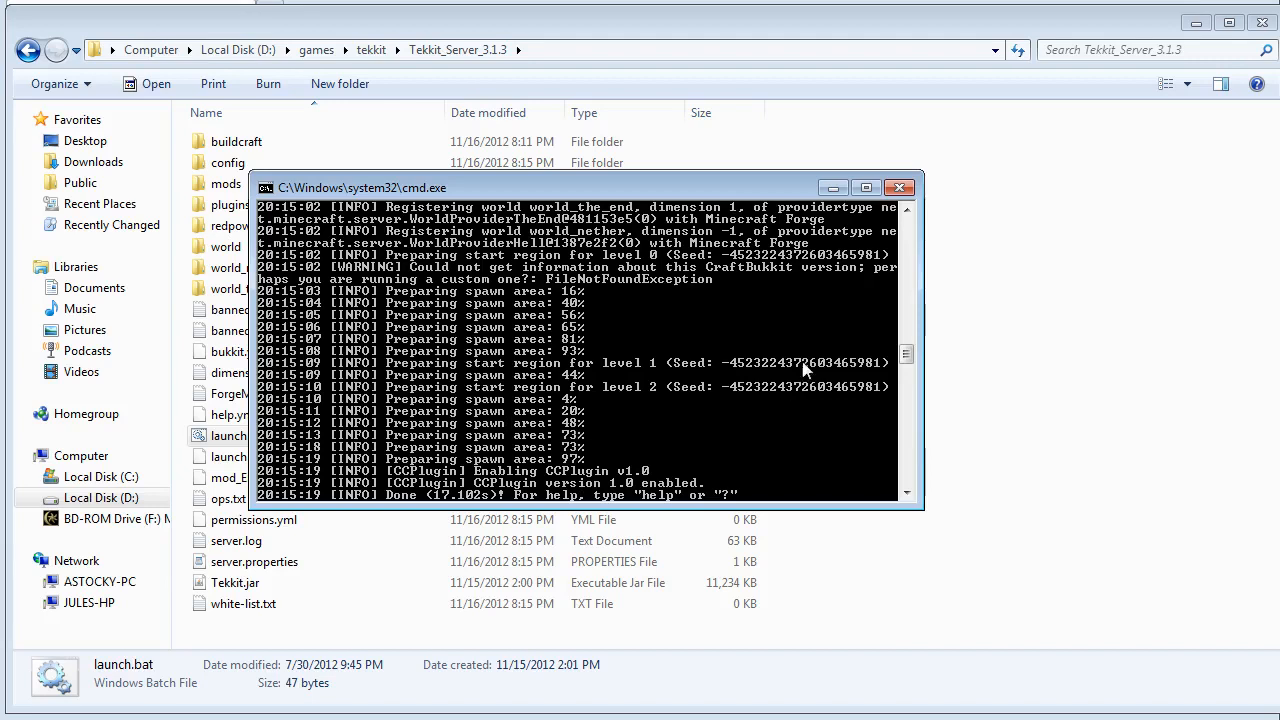
scroll(557, 470, down, 3)
key(Return)
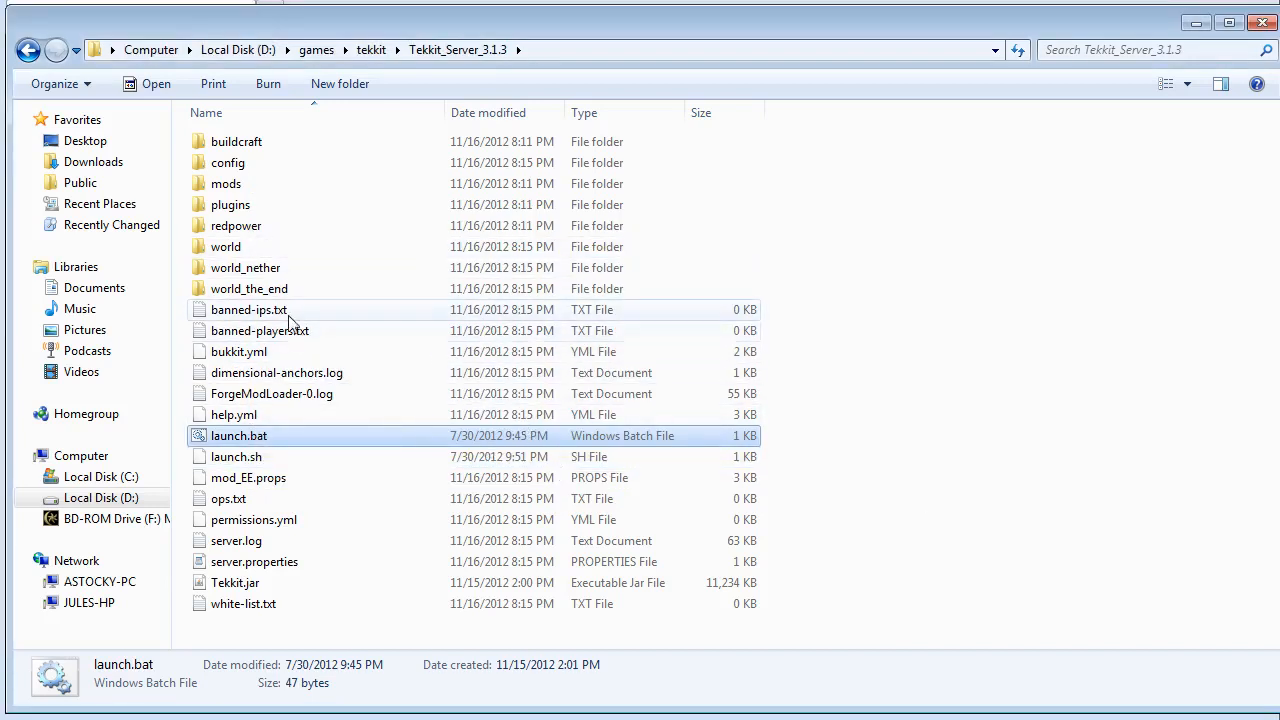
Examine the generated world, world_nether and world_the_end folders in the server directory.
click(268, 250)
key(Down)
key(Down)
key(Up)
key(Up)
key(Down)
key(Down)
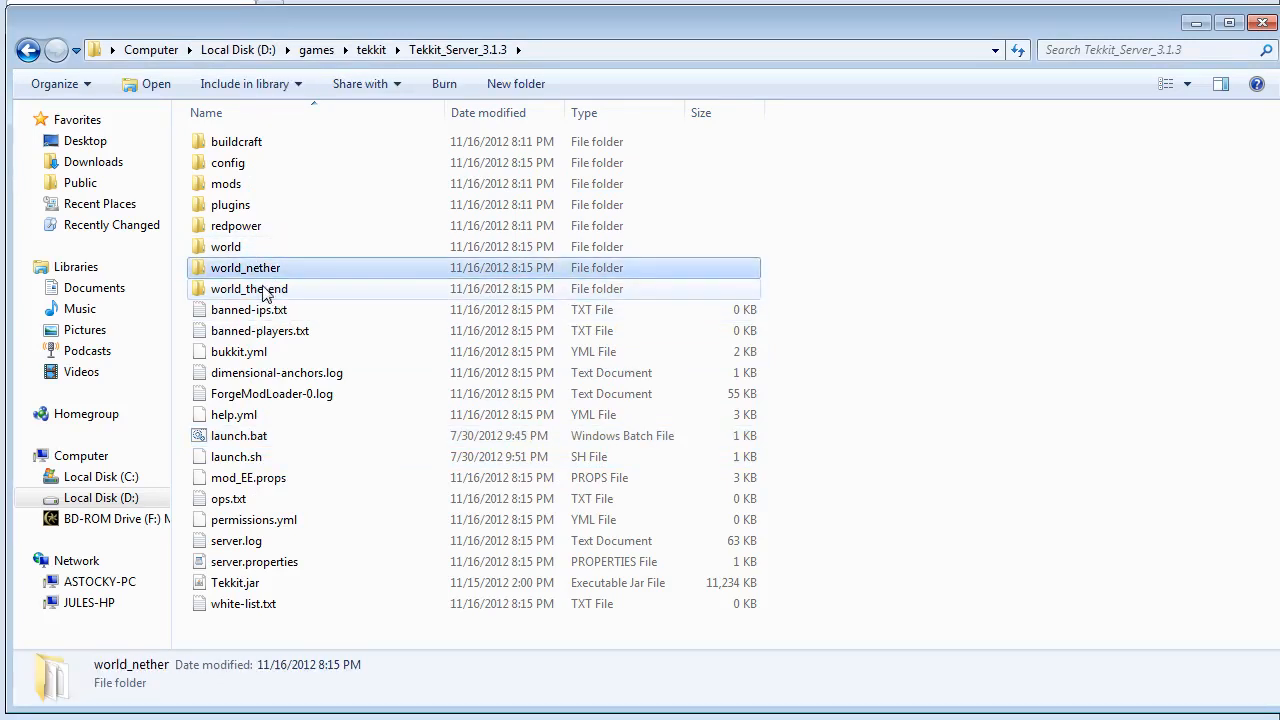
shift+click(260, 248)
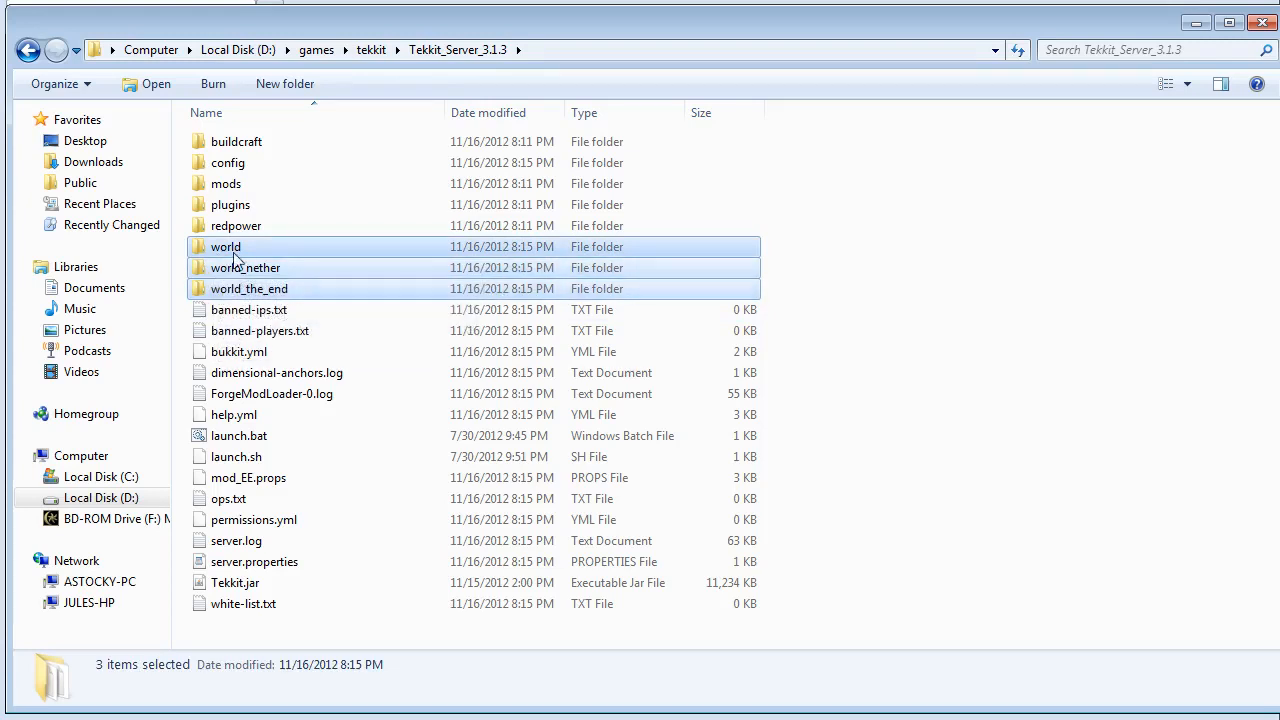
drag(226, 245, 248, 274)
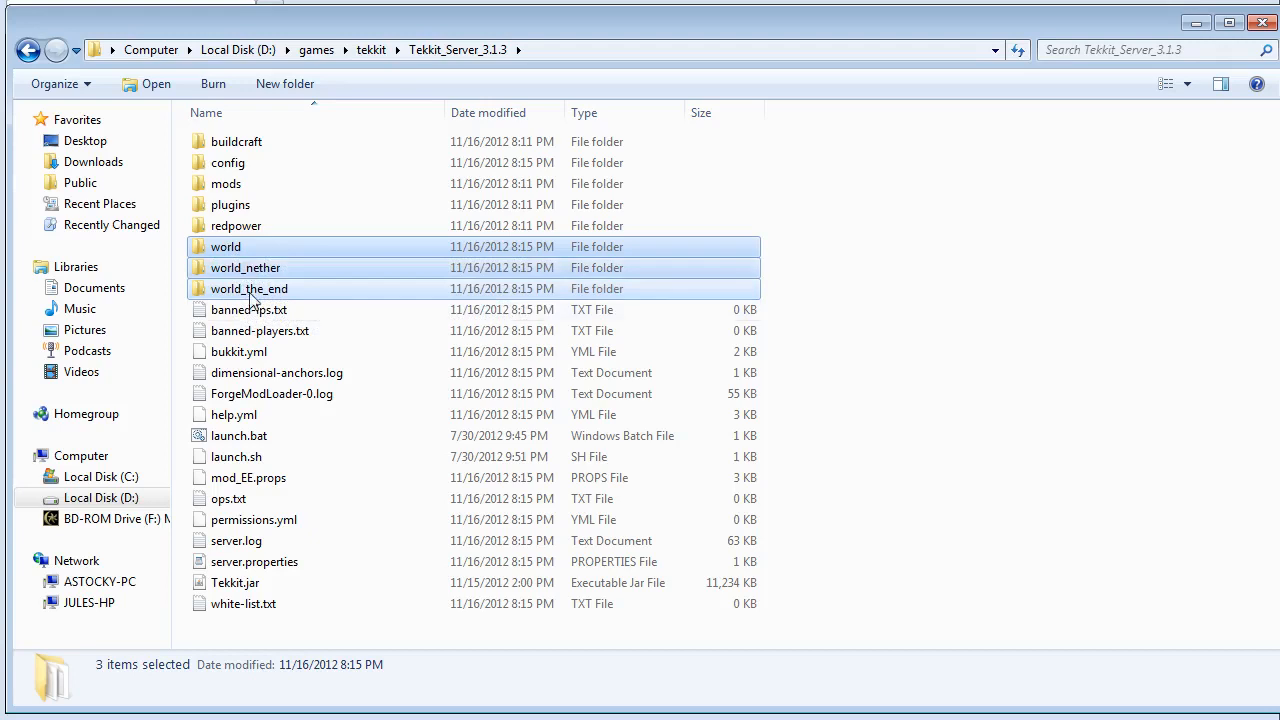
Open the server.properties file with WordPad and bring its full text into view.
click(243, 565)
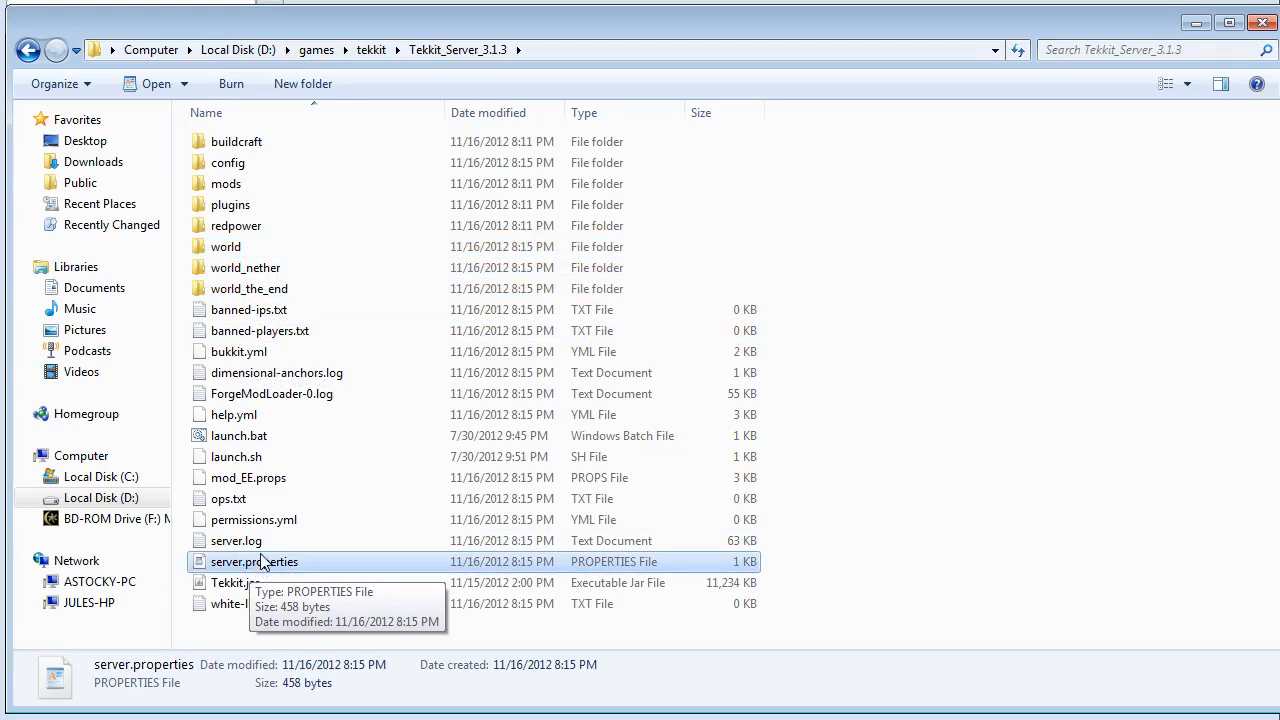
click(260, 440)
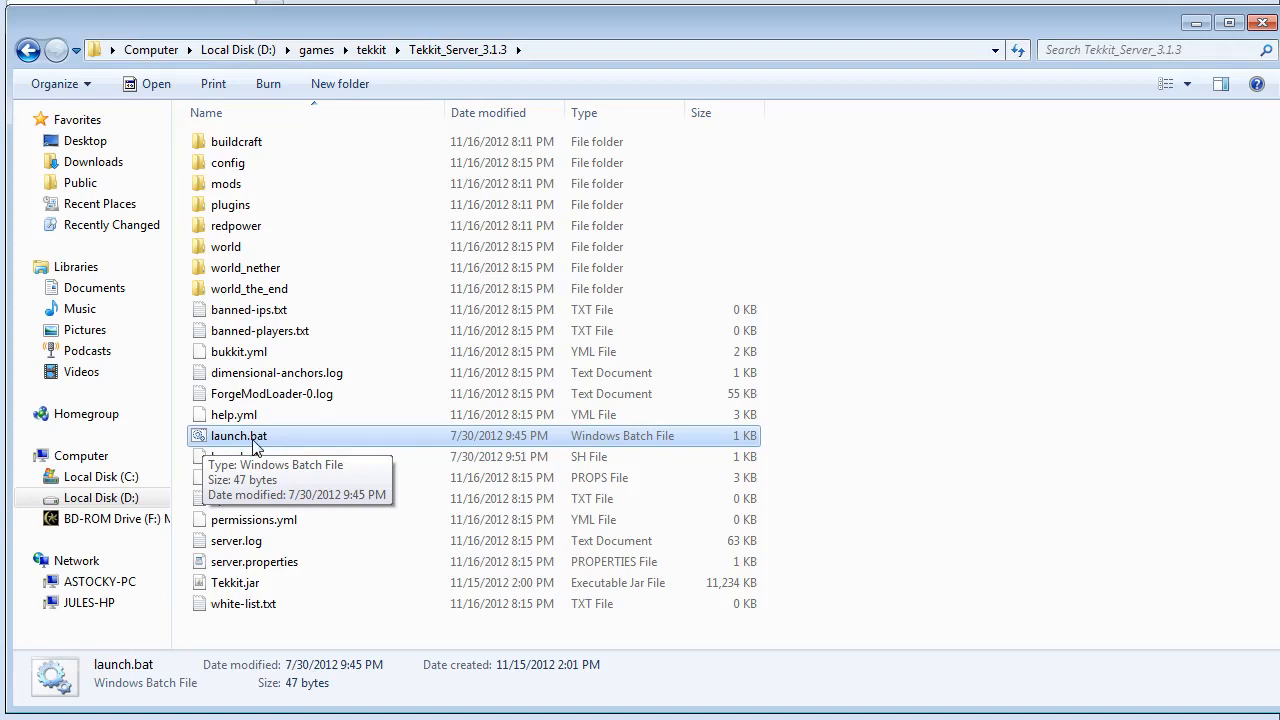
click(257, 566)
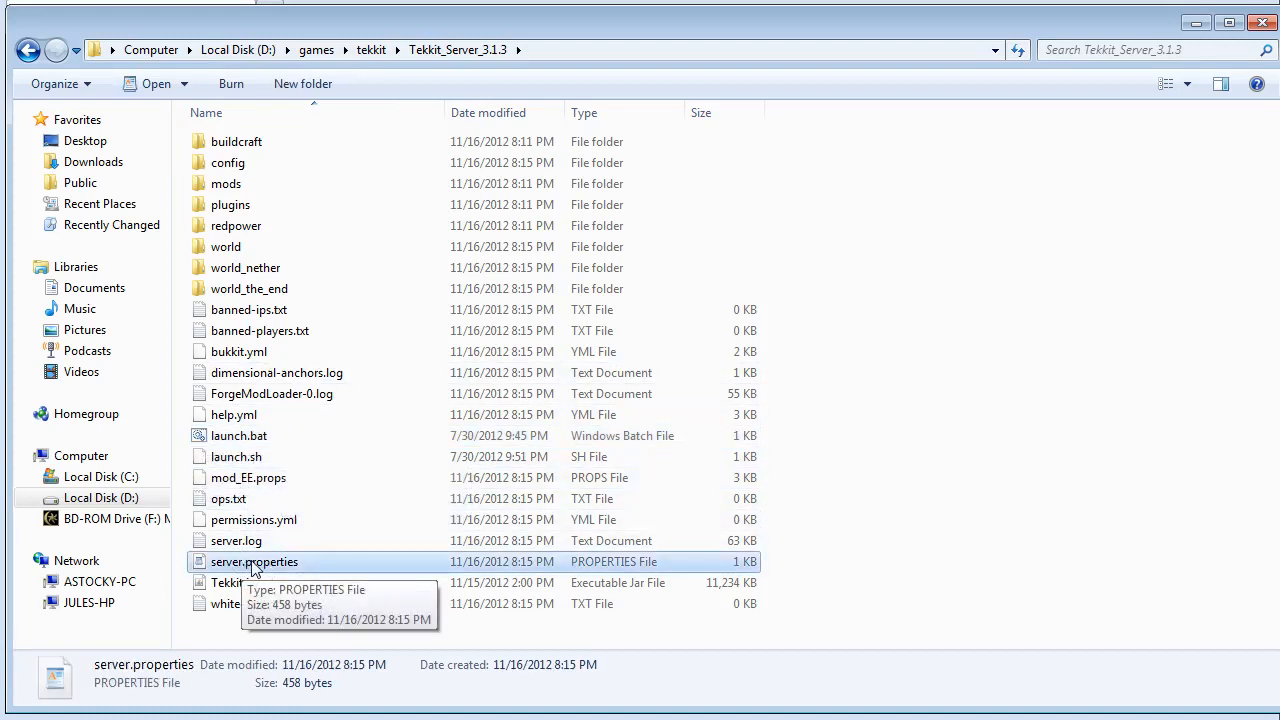
right_click(258, 567)
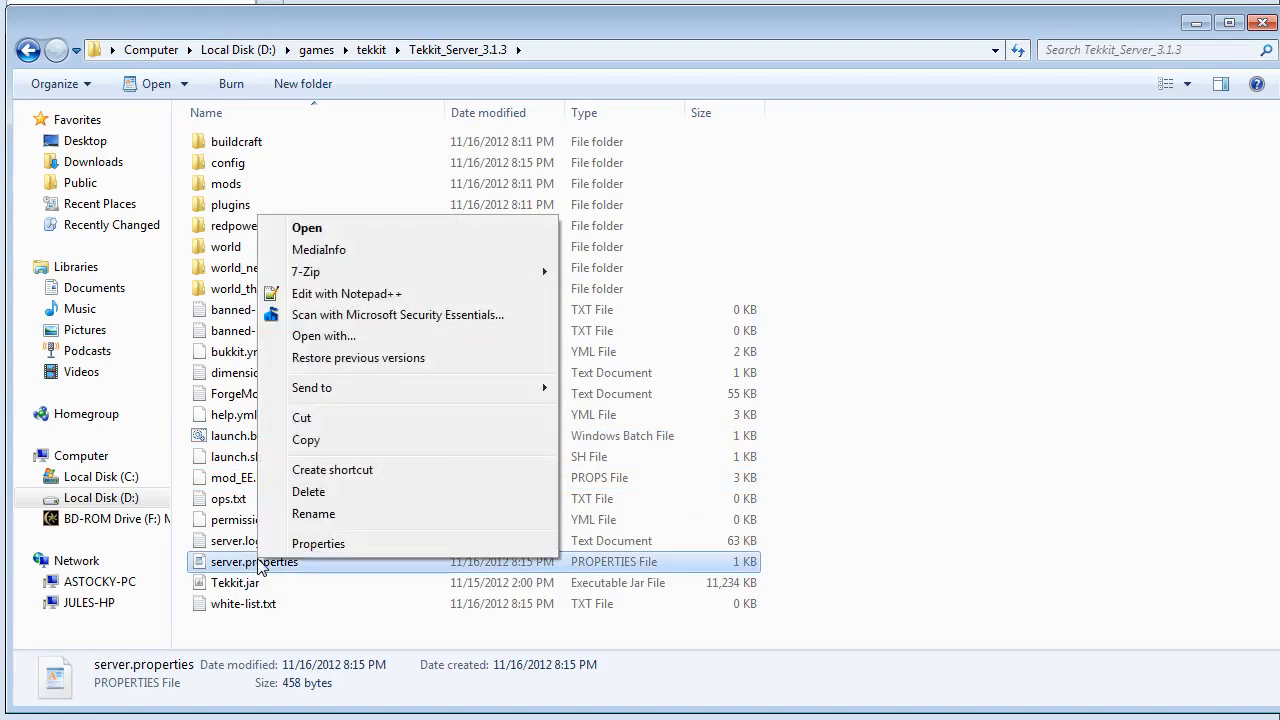
click(340, 338)
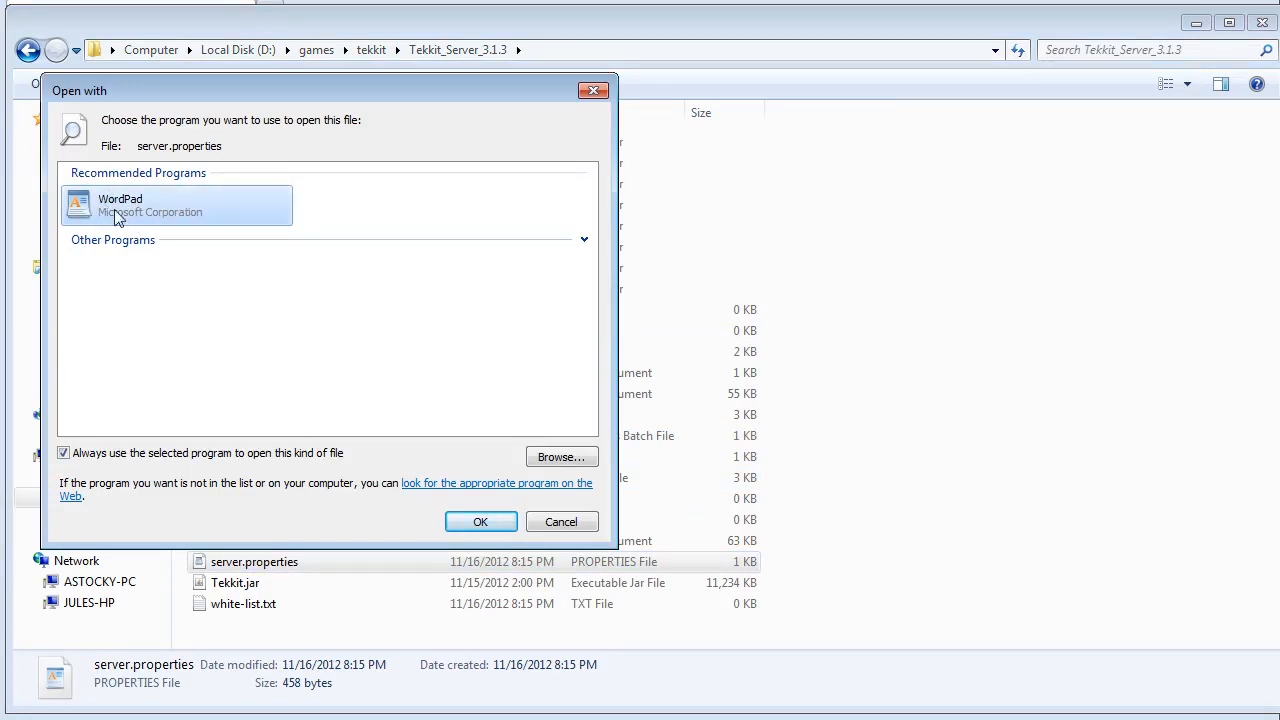
click(481, 522)
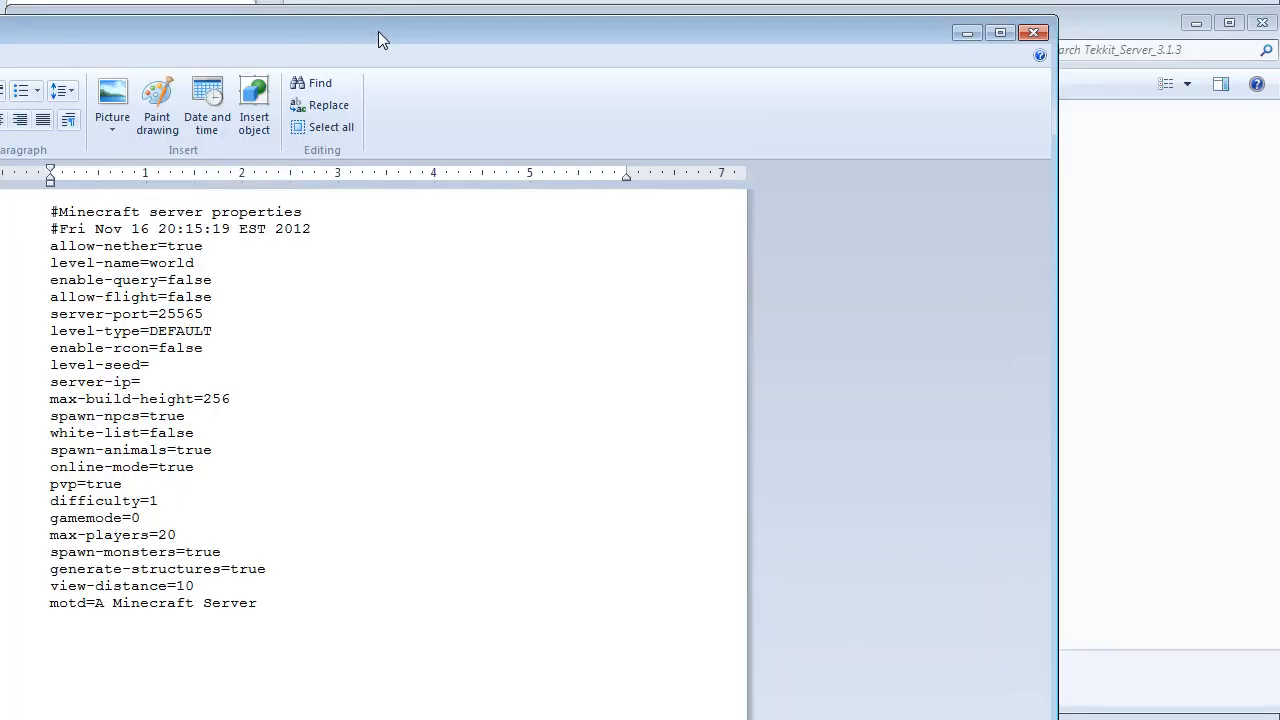
double_click(379, 34)
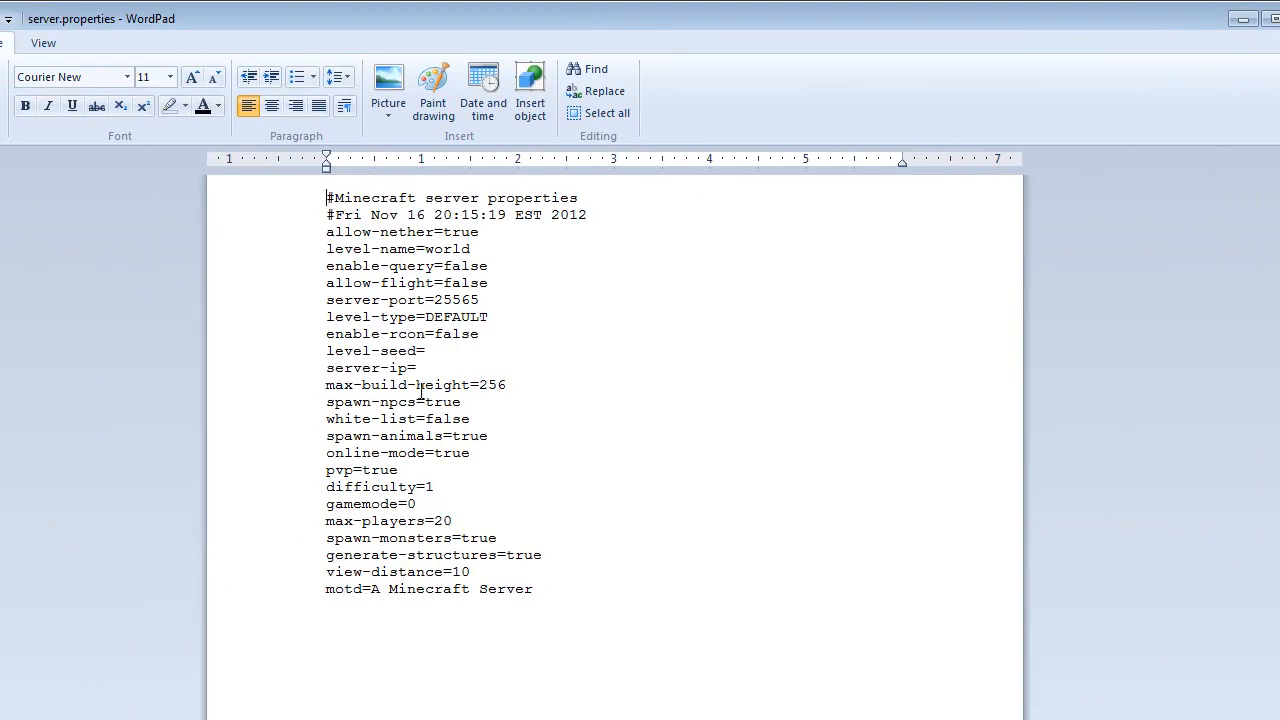
Set level-name to tekkit_3.1.3 and allow-flight to true in server.properties.
click(485, 249)
double_click(469, 249)
text(tekkit_3.1.3)
drag(533, 248, 426, 250)
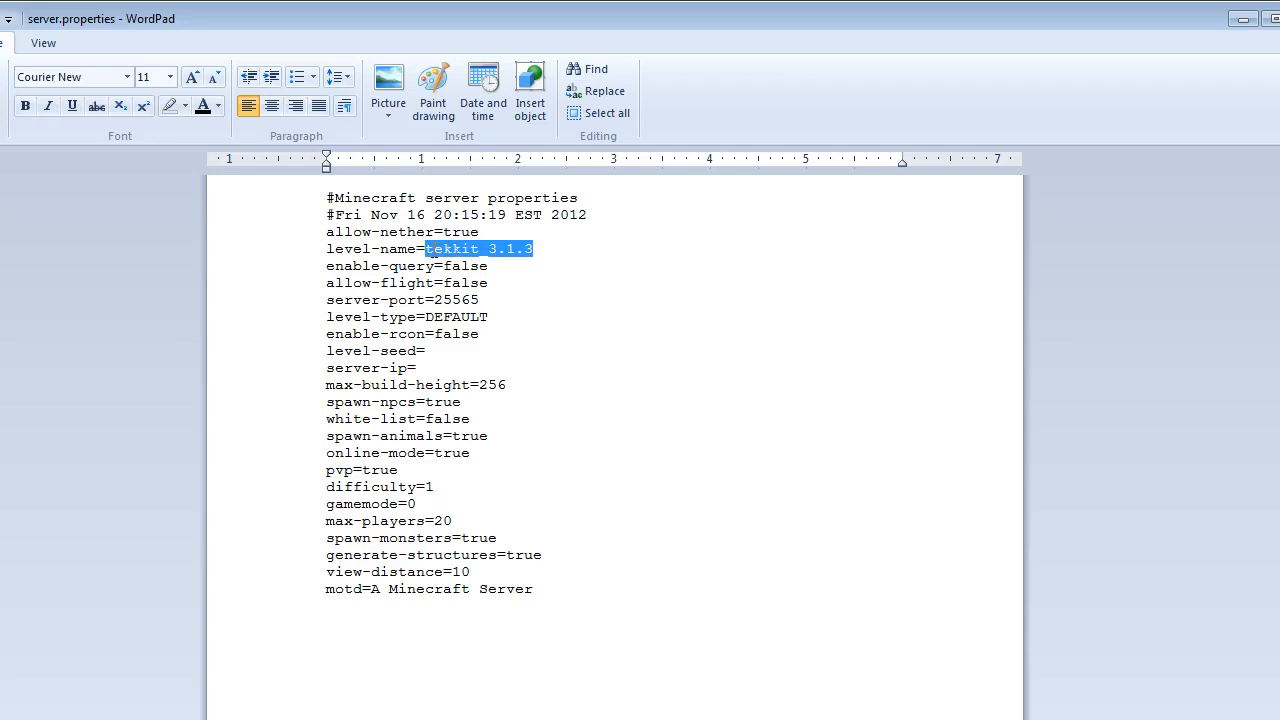
double_click(465, 282)
text(true)
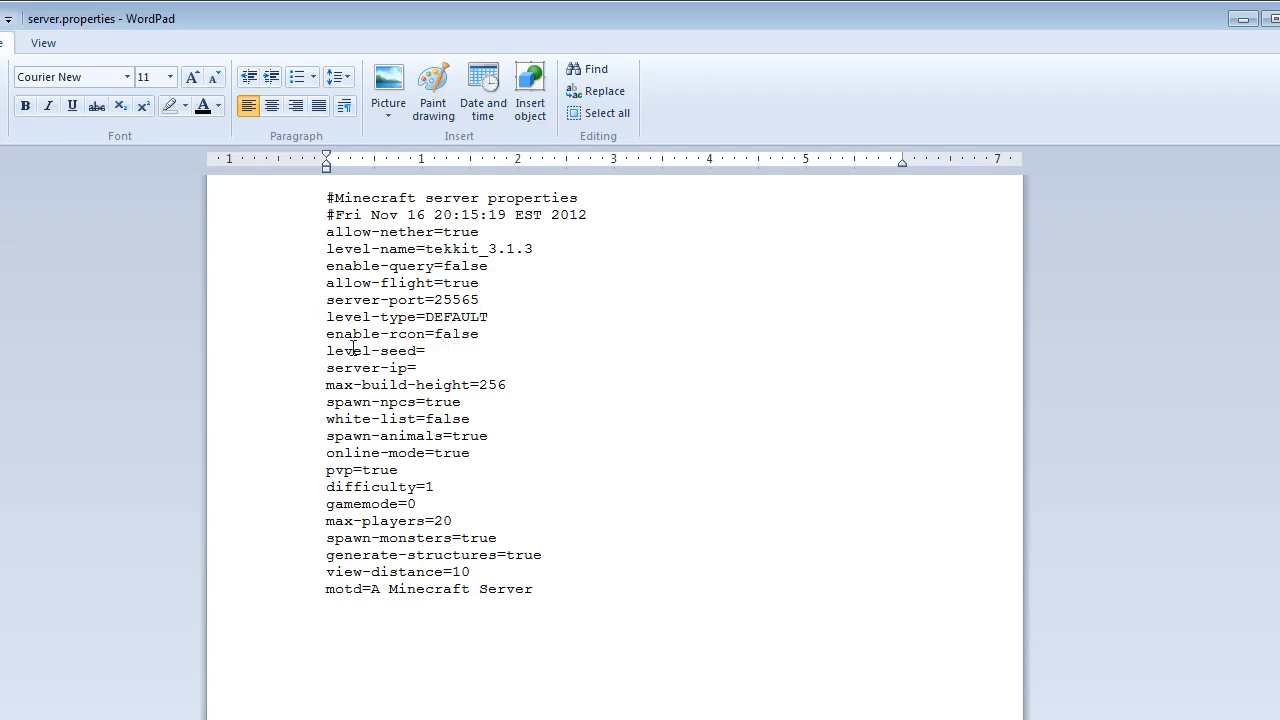
Review the level-seed and server-ip entries in server.properties alongside the world folders in the server directory.
drag(328, 351, 434, 352)
click(435, 351)
drag(515, 19, 534, 379)
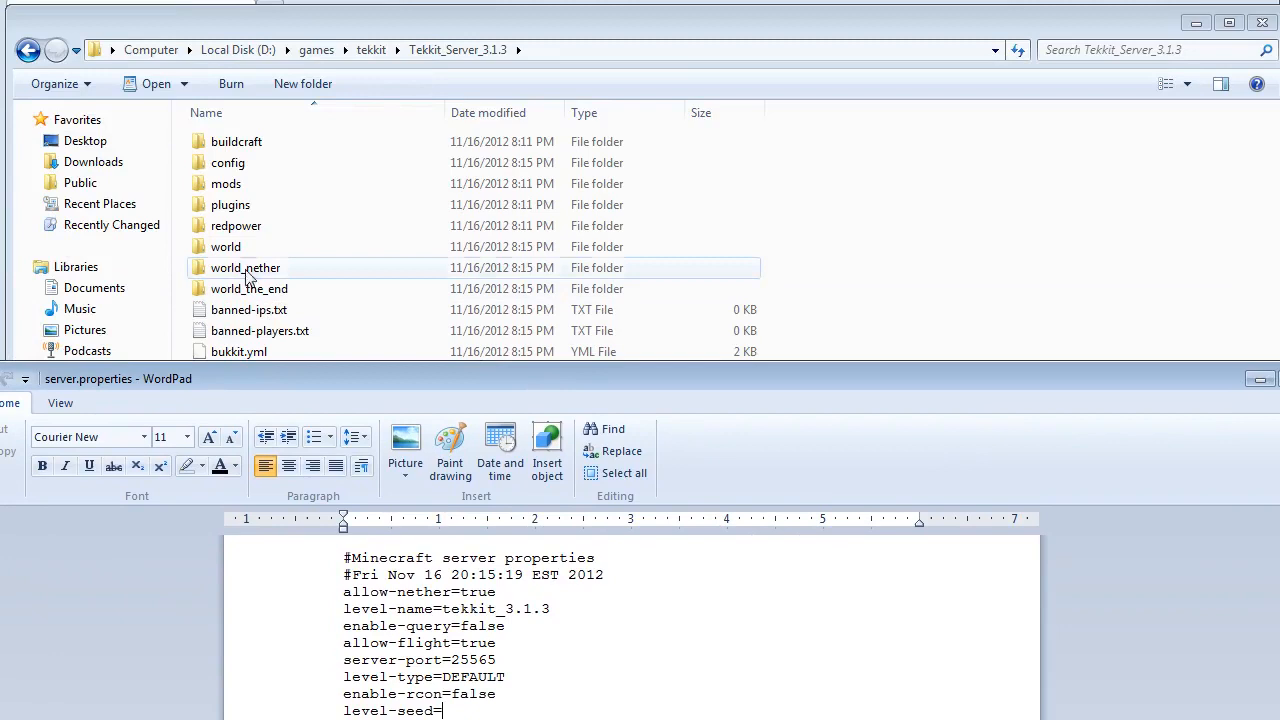
drag(444, 384, 465, 114)
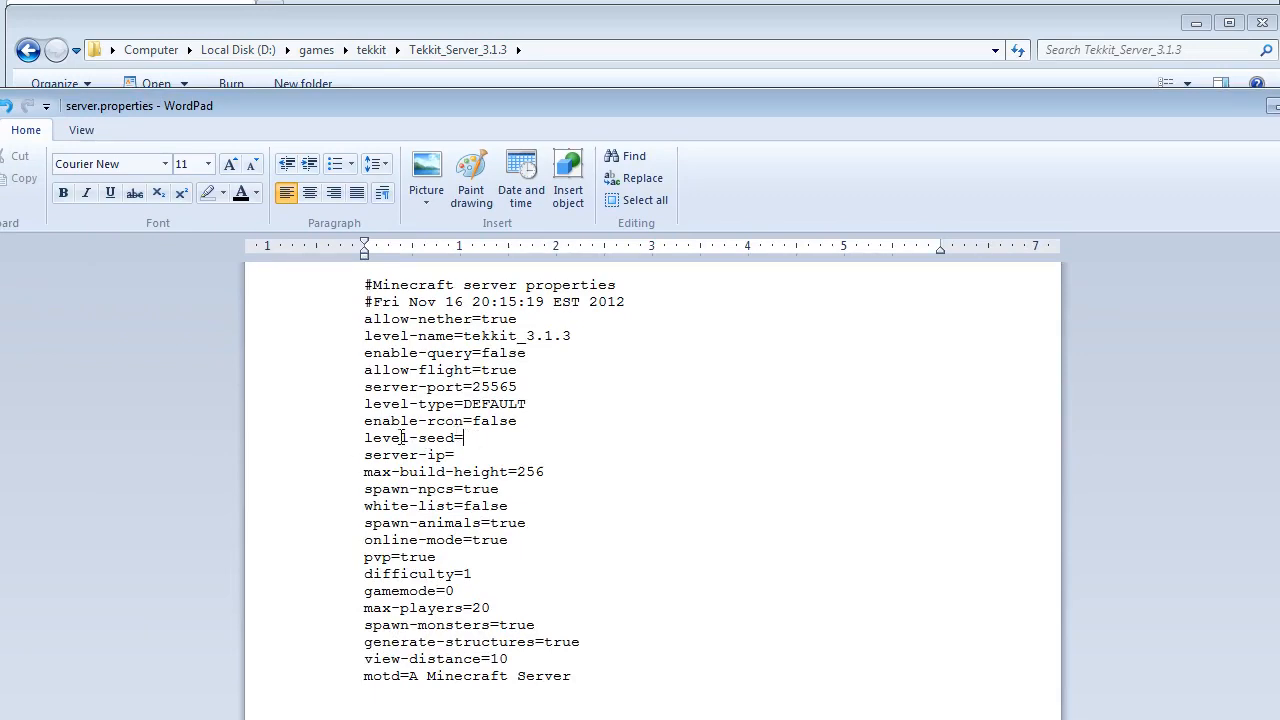
drag(529, 102, 531, 102)
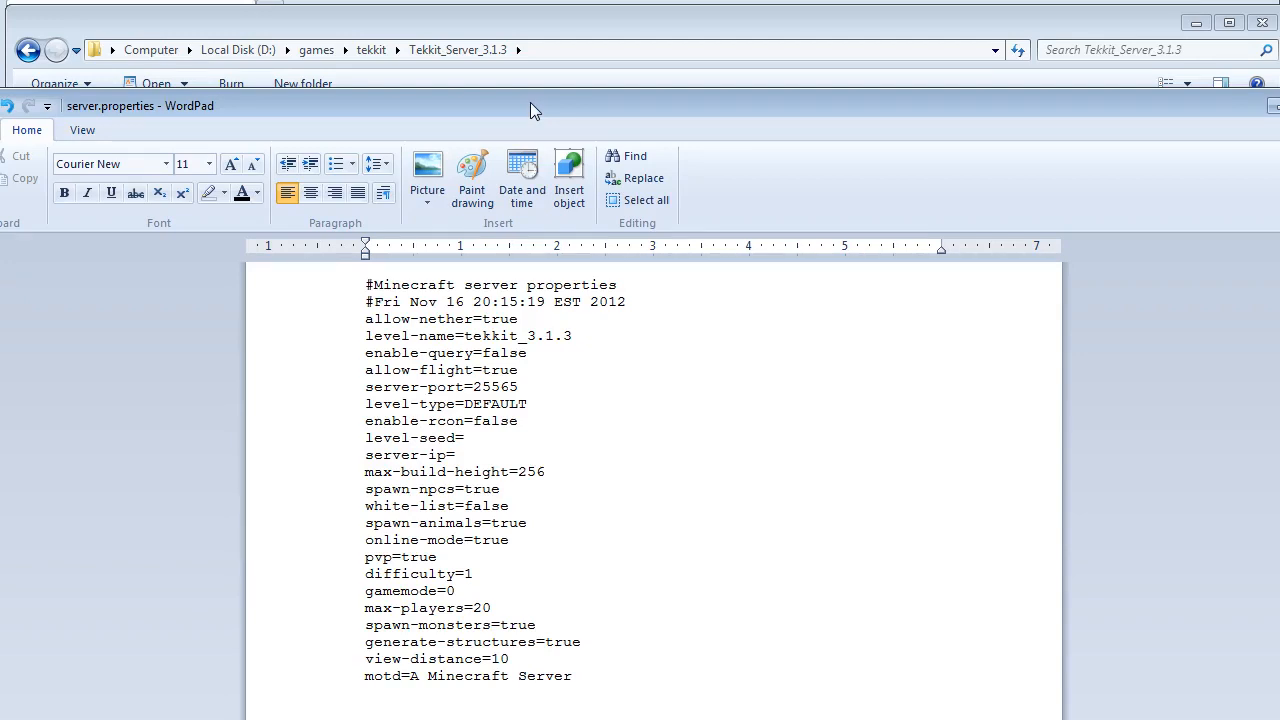
drag(530, 102, 565, 29)
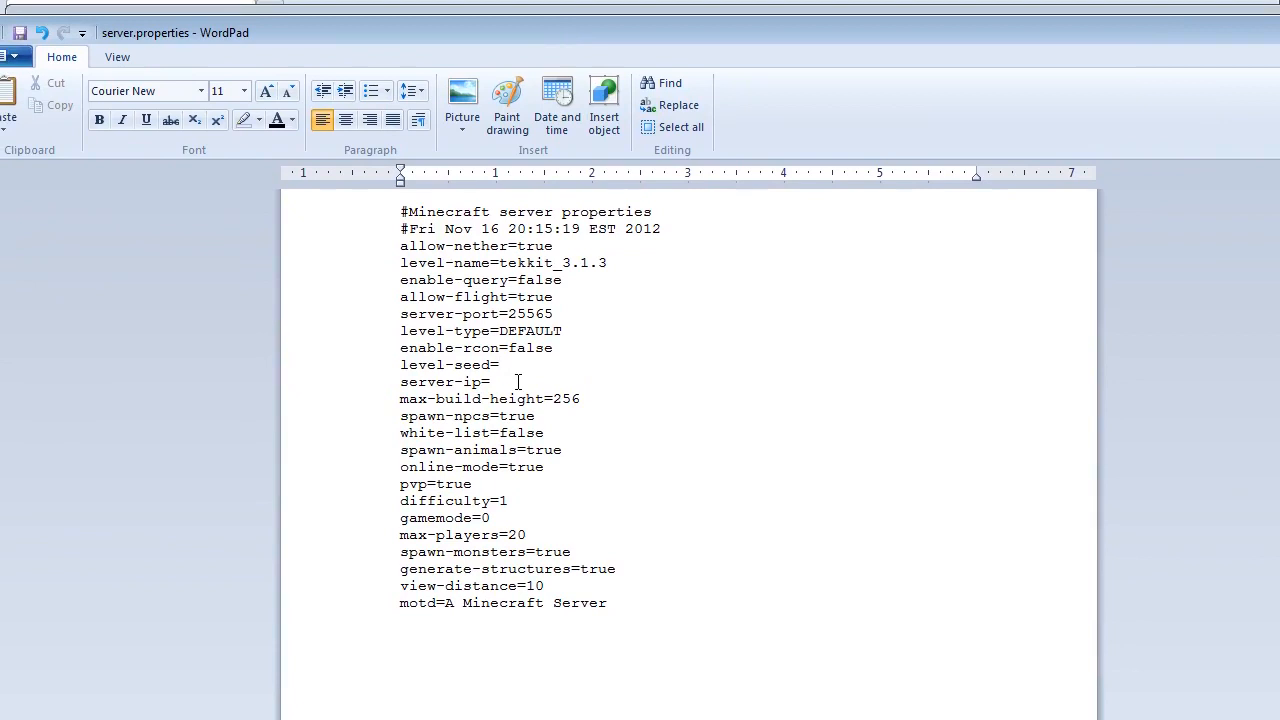
drag(512, 383, 399, 383)
click(521, 381)
click(503, 382)
Set pvp to false and max-players to 5 in server.properties.
click(478, 485)
key(BackSpace)
key(BackSpace)
key(BackSpace)
key(BackSpace)
text(false)
key(Down)
key(BackSpace)
key(BackSpace)
text(5)
Replace the motd text with the owner's nickname followed by "'s Tekkit Server", and save and close server.properties.
drag(619, 603, 445, 603)
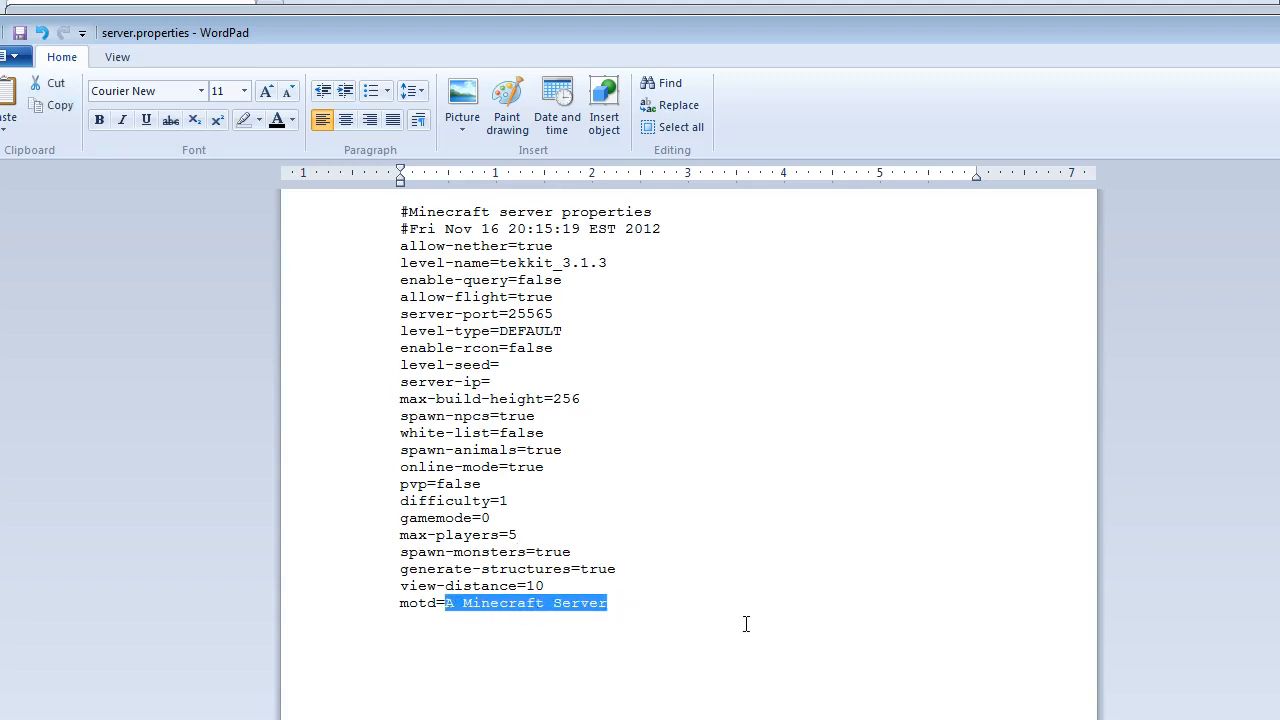
text(Astocky 's Tekkit Server)
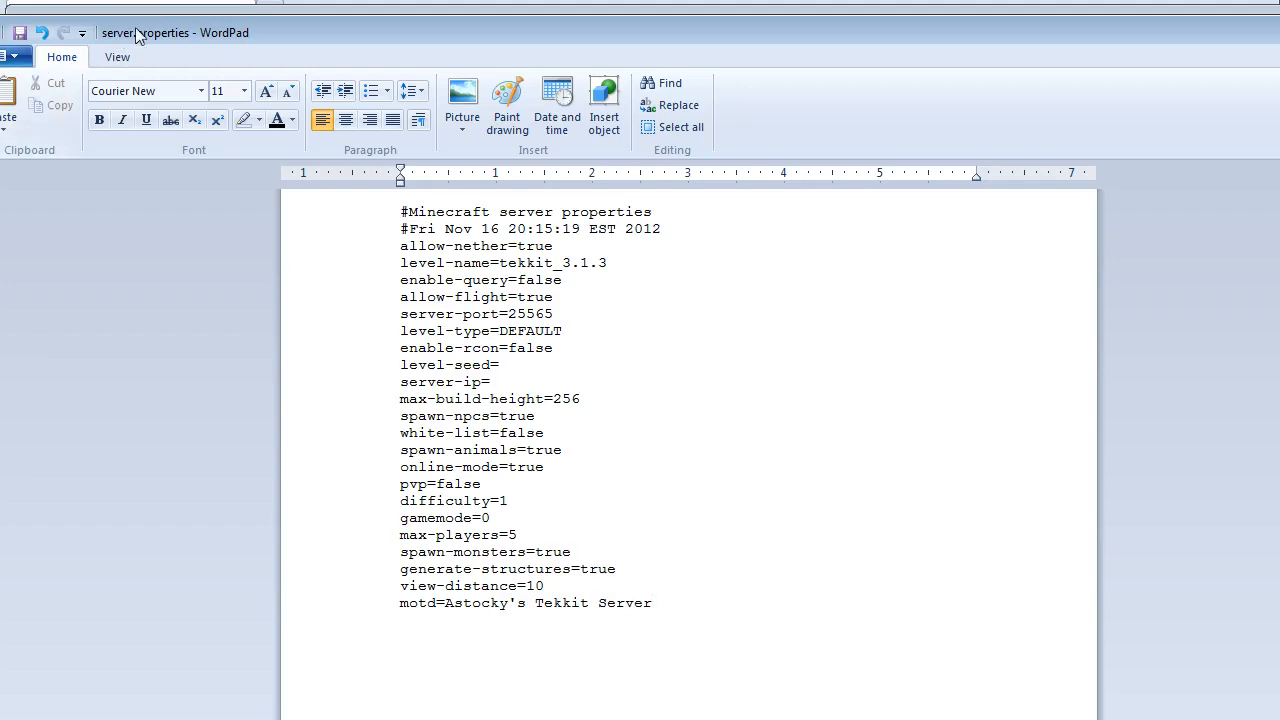
click(20, 35)
drag(298, 34, 333, 162)
click(1152, 190)
click(812, 450)
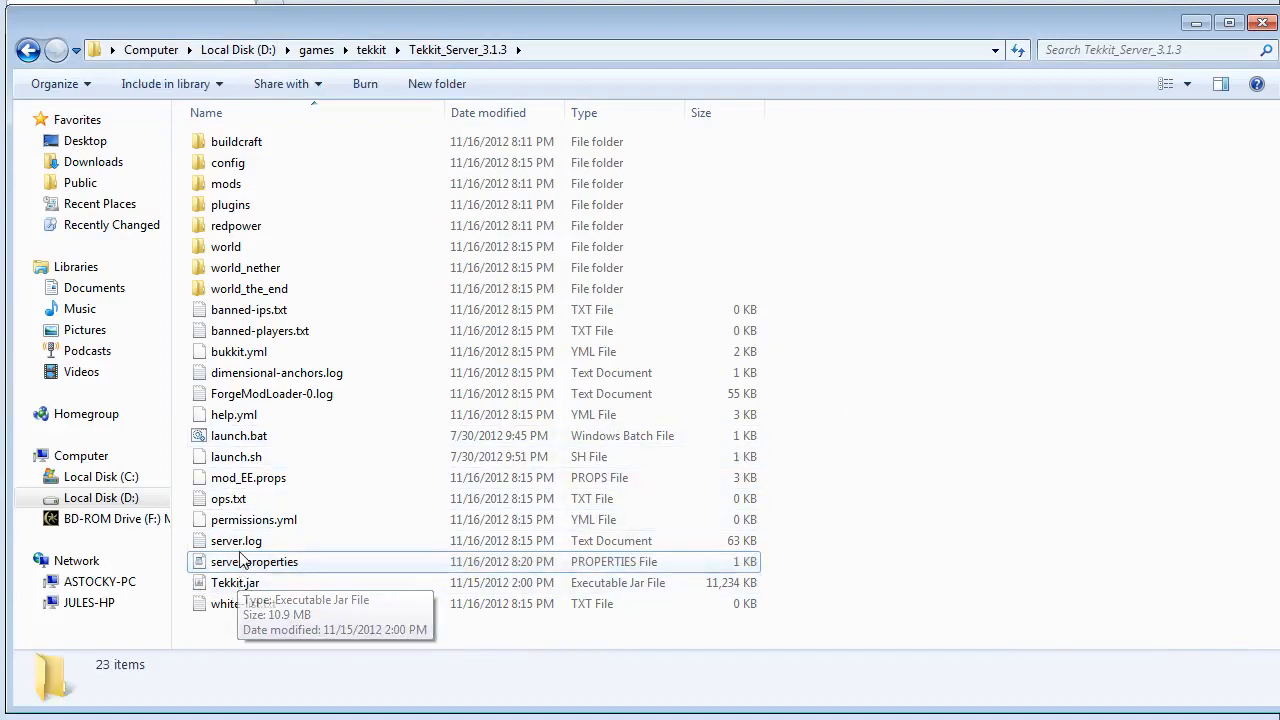
Reopen the saved server.properties file in WordPad.
click(238, 505)
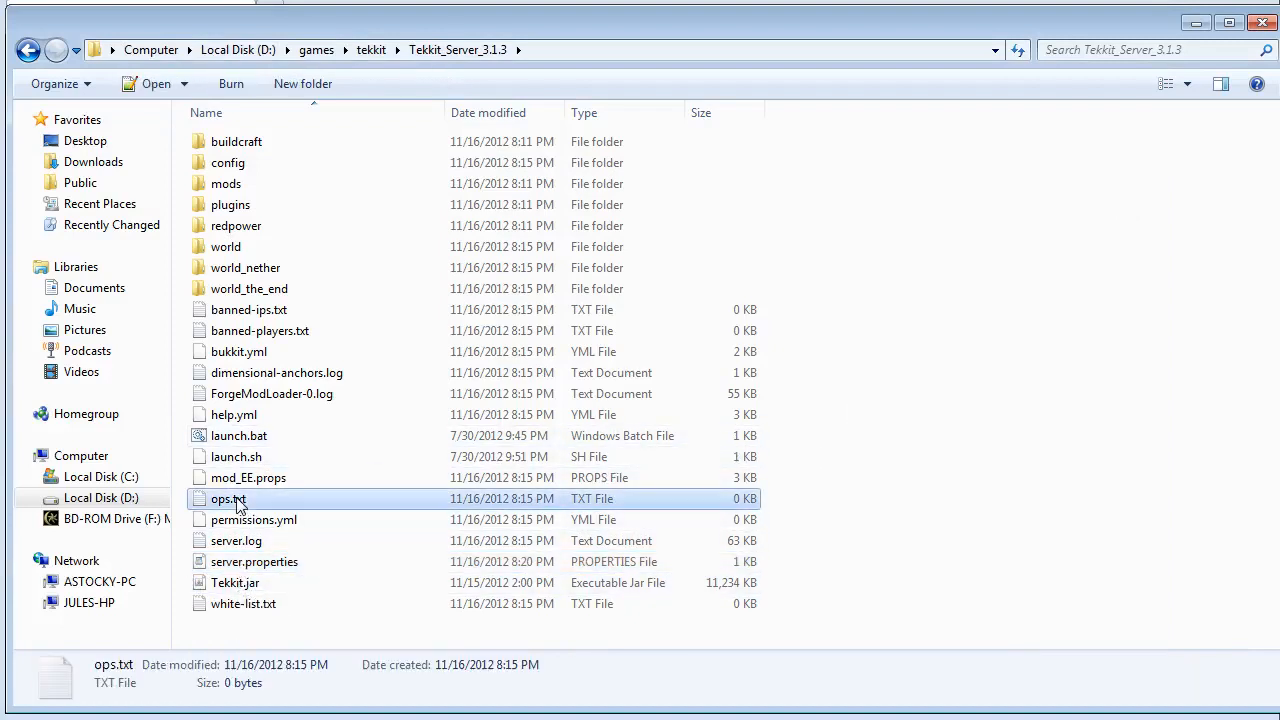
click(248, 605)
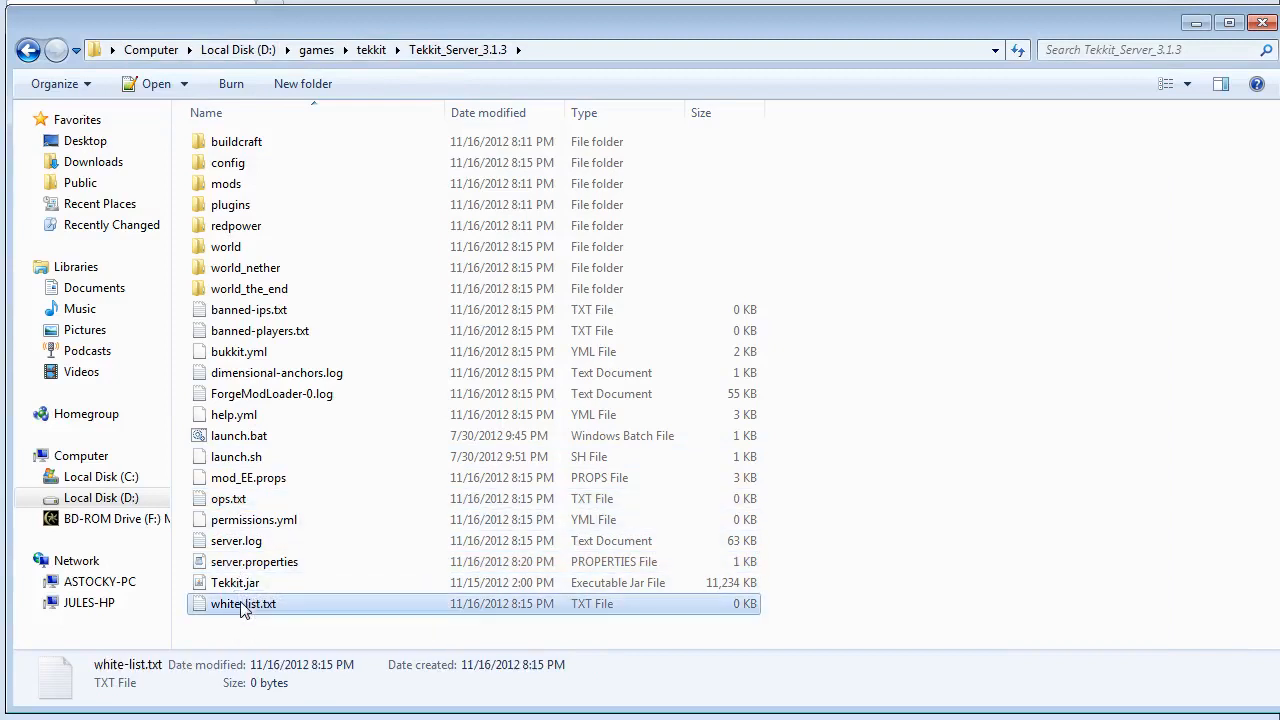
right_click(262, 560)
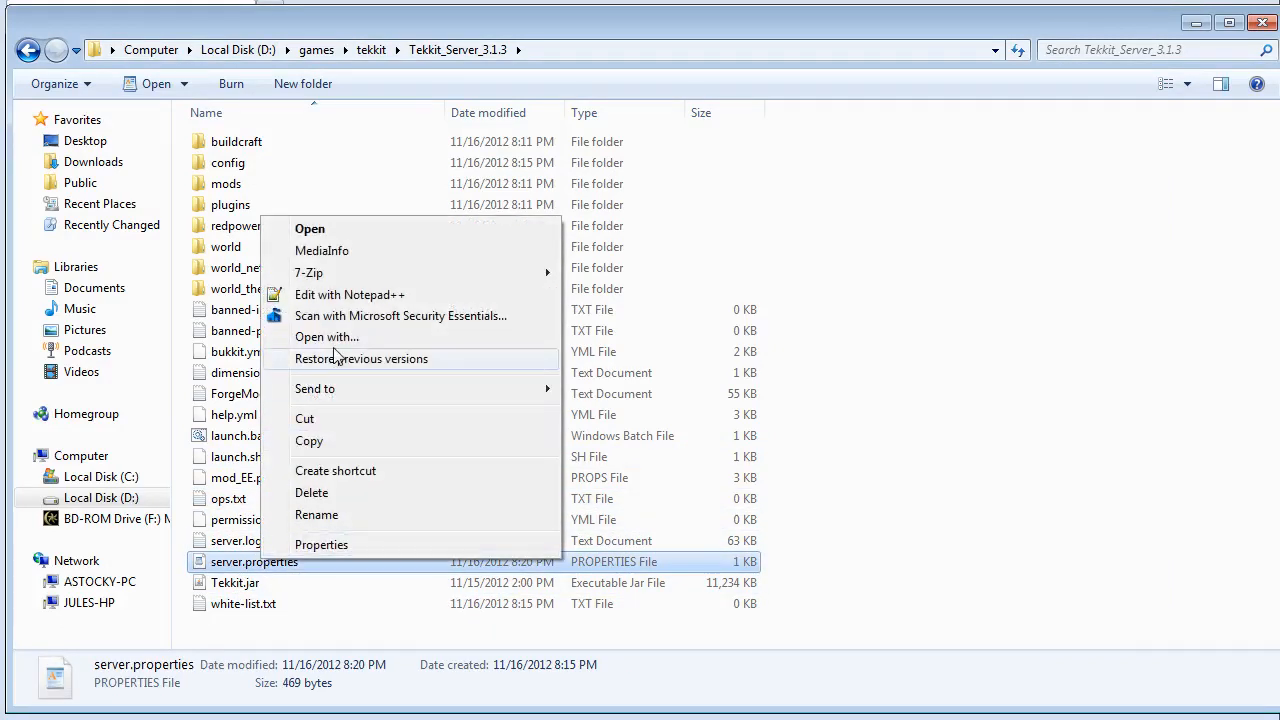
click(330, 229)
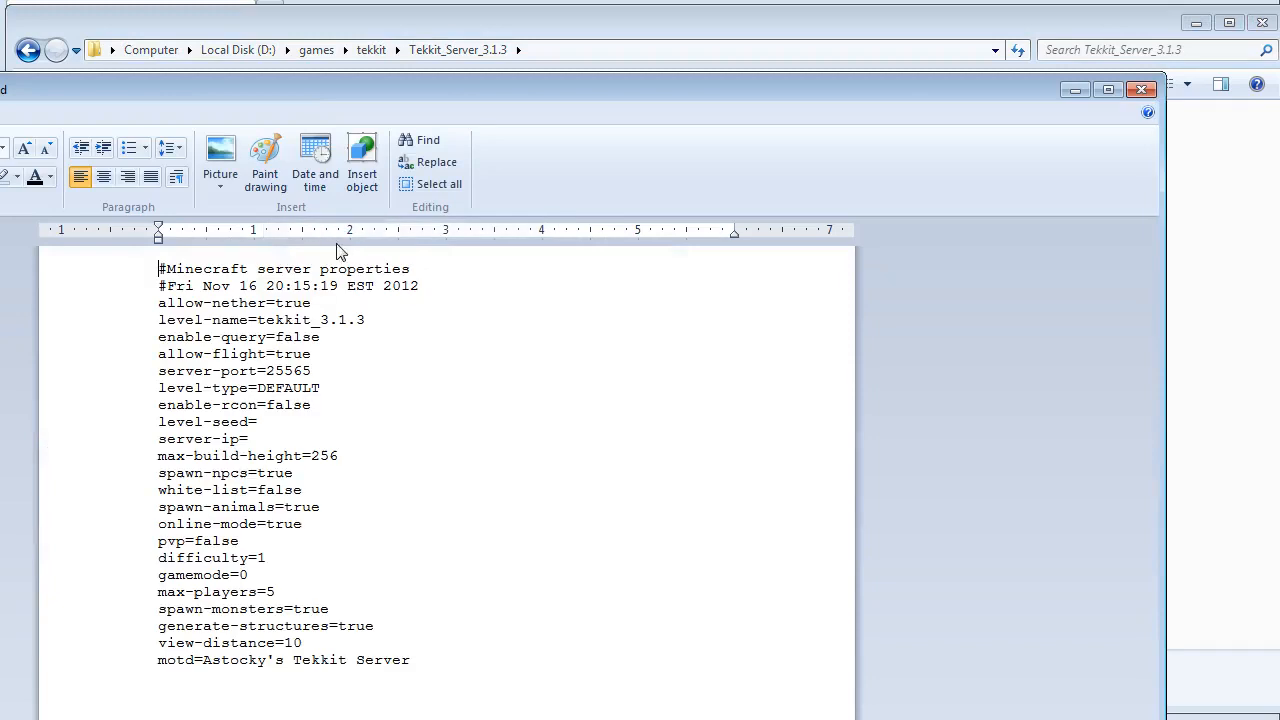
Review the white-list entry in server.properties, close the file, and check the contents of white-list.txt.
drag(328, 80, 416, 88)
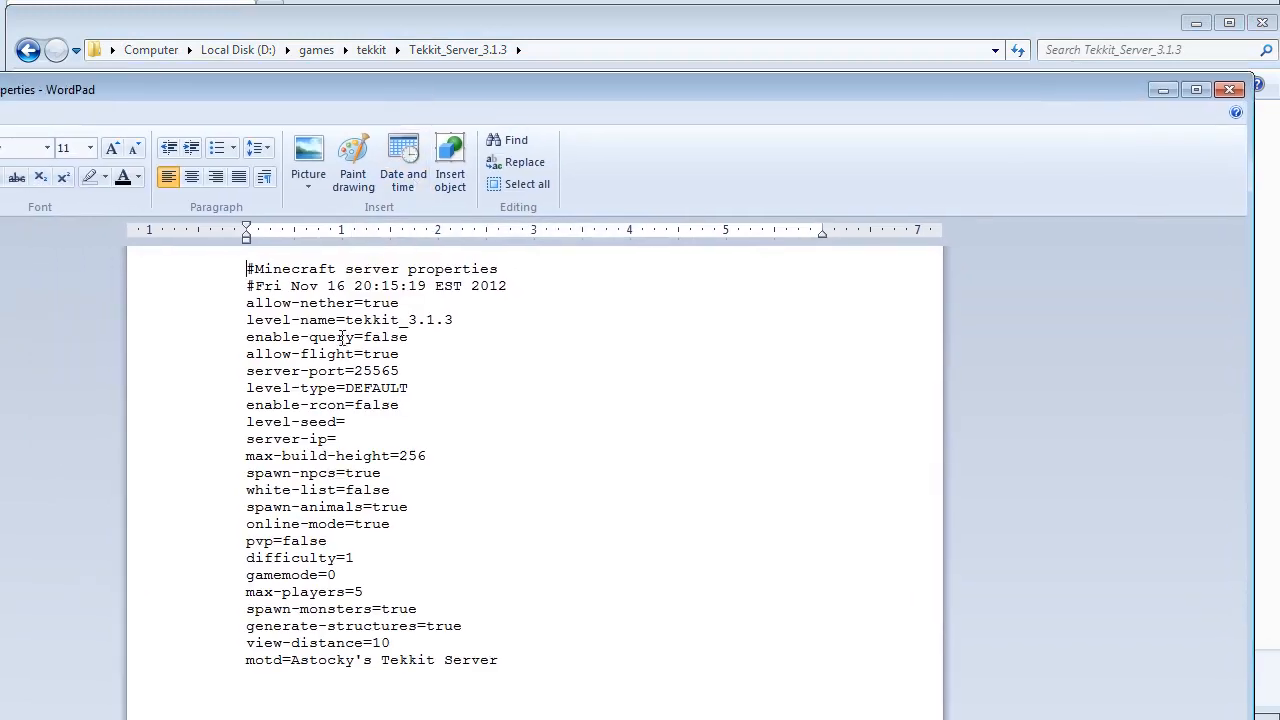
drag(346, 489, 390, 490)
click(1230, 89)
double_click(255, 604)
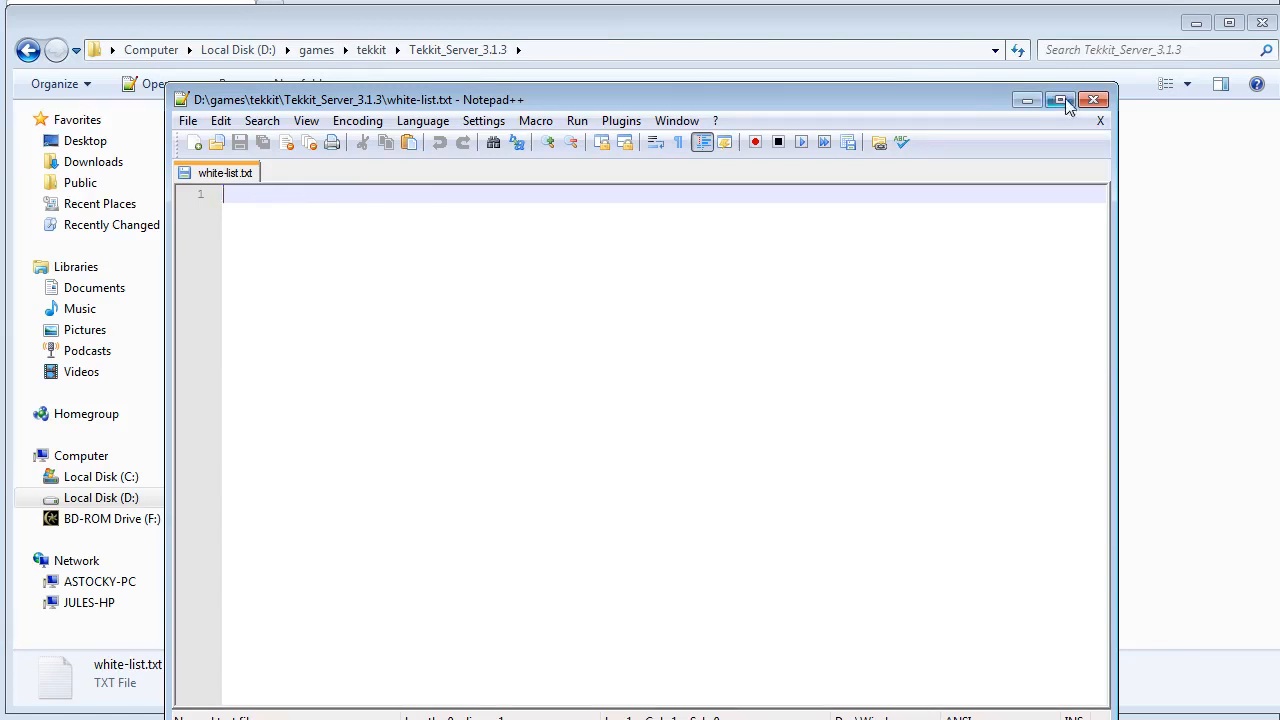
click(1093, 99)
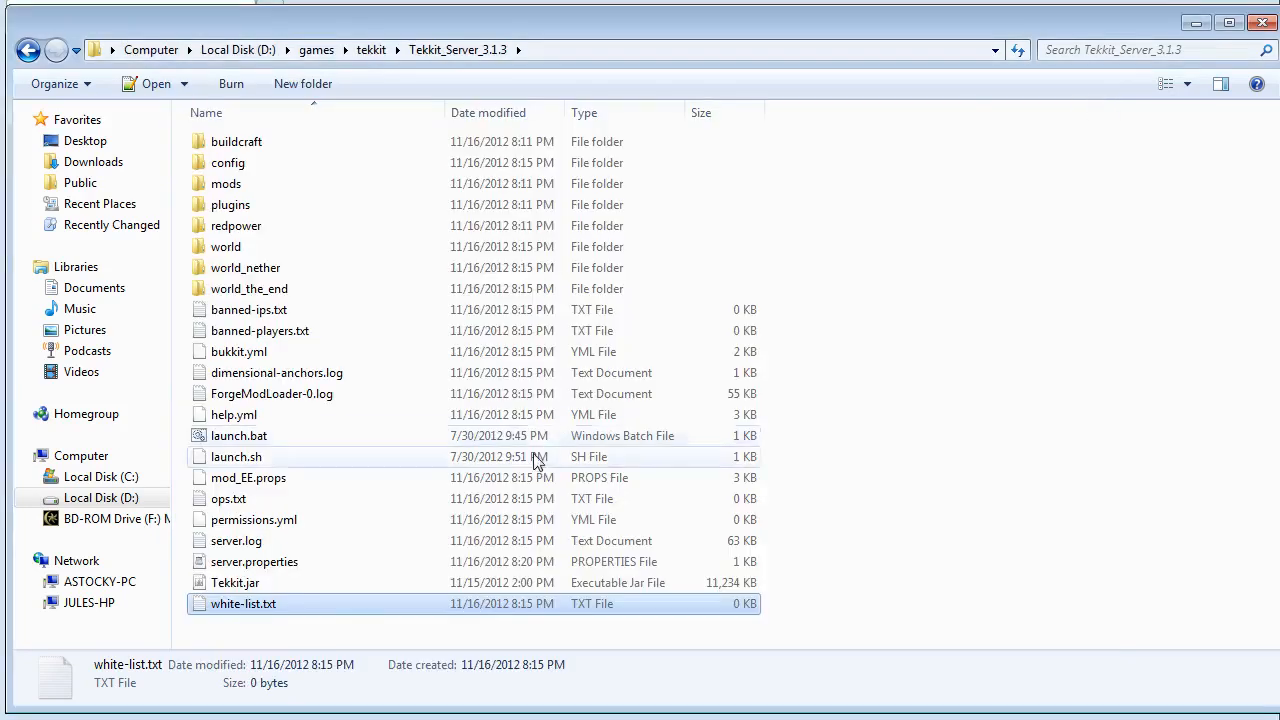
Add the owner's Minecraft username to ops.txt in the server folder and save the file.
click(230, 499)
double_click(232, 503)
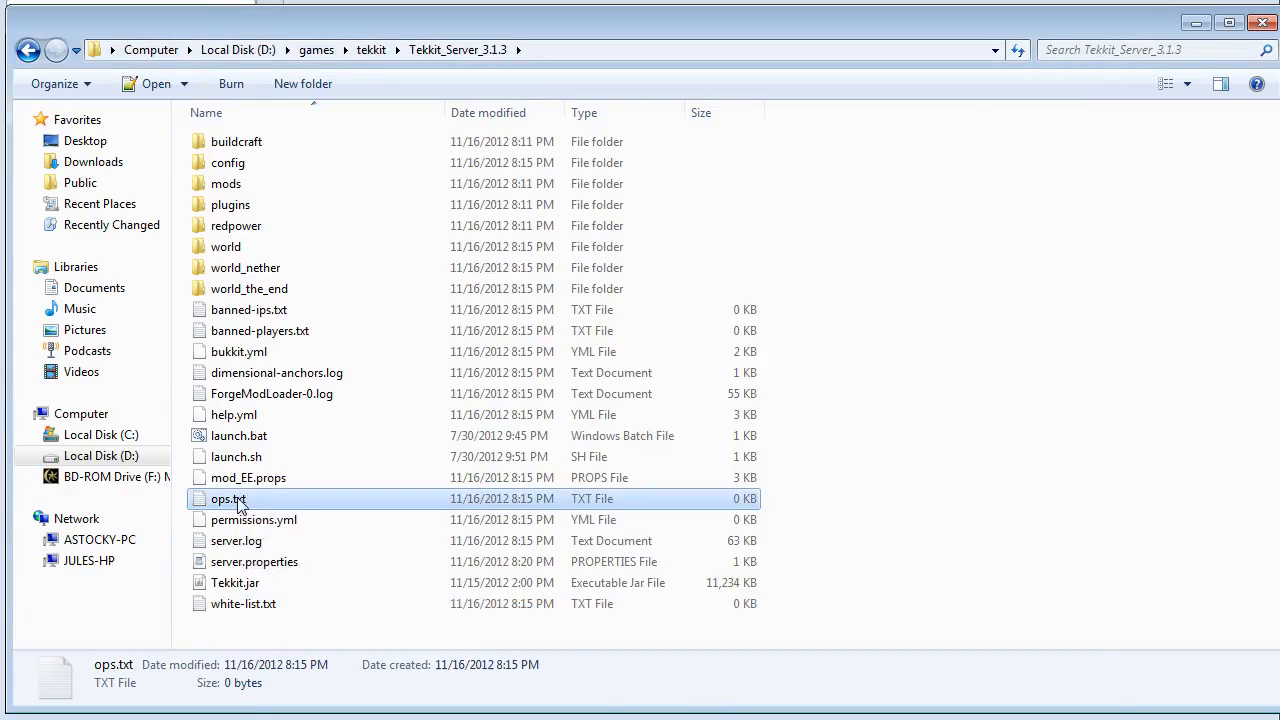
drag(368, 100, 368, 212)
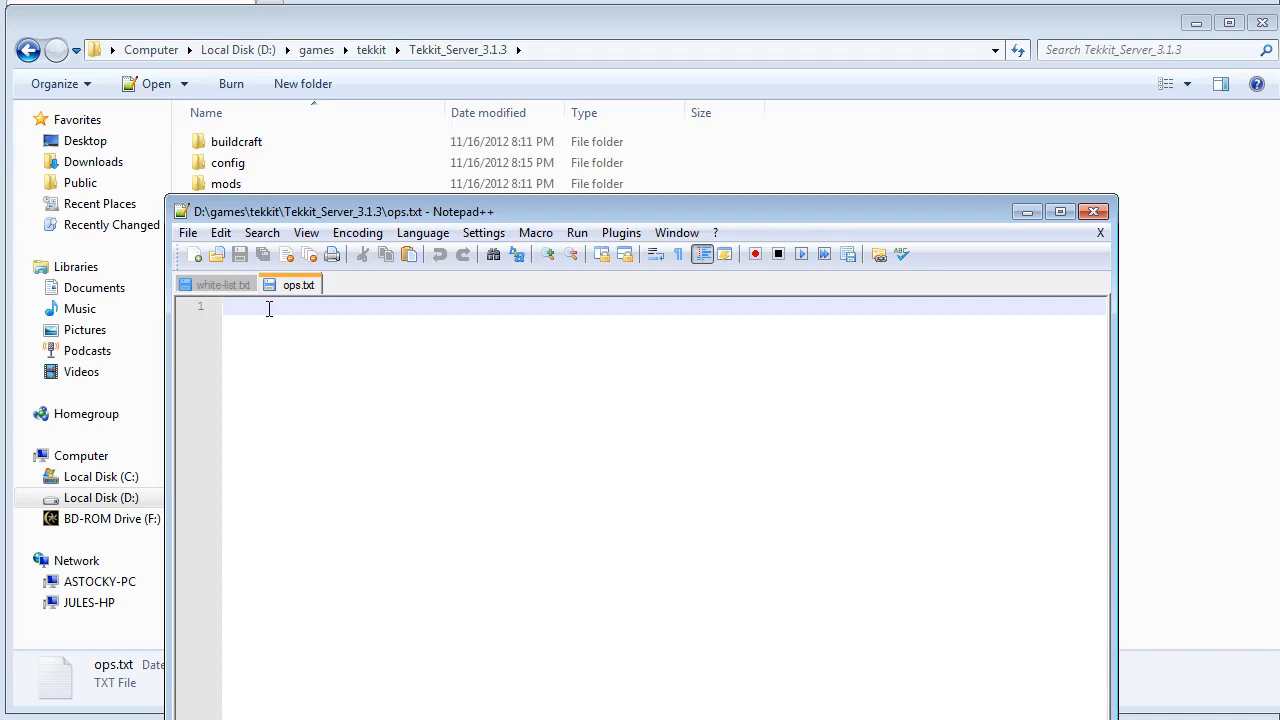
text(astocky)
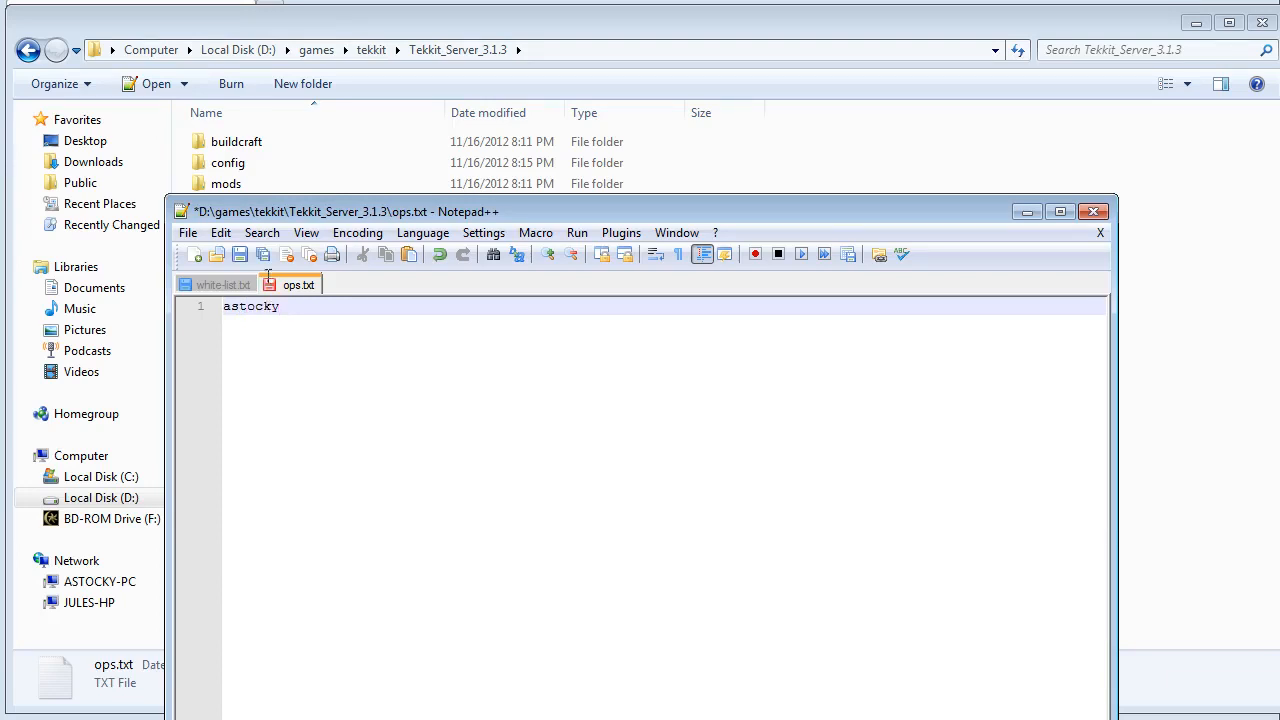
click(239, 254)
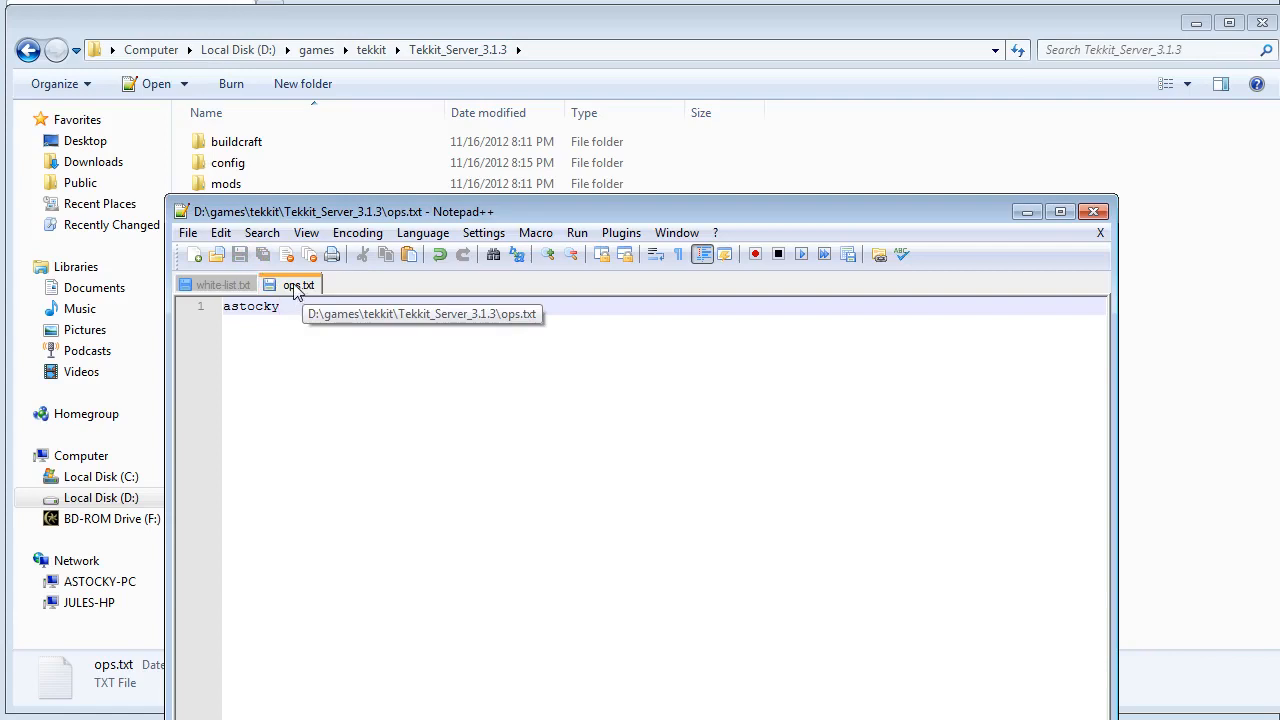
Close the ops.txt and white-list.txt files and exit Notepad++.
right_click(298, 288)
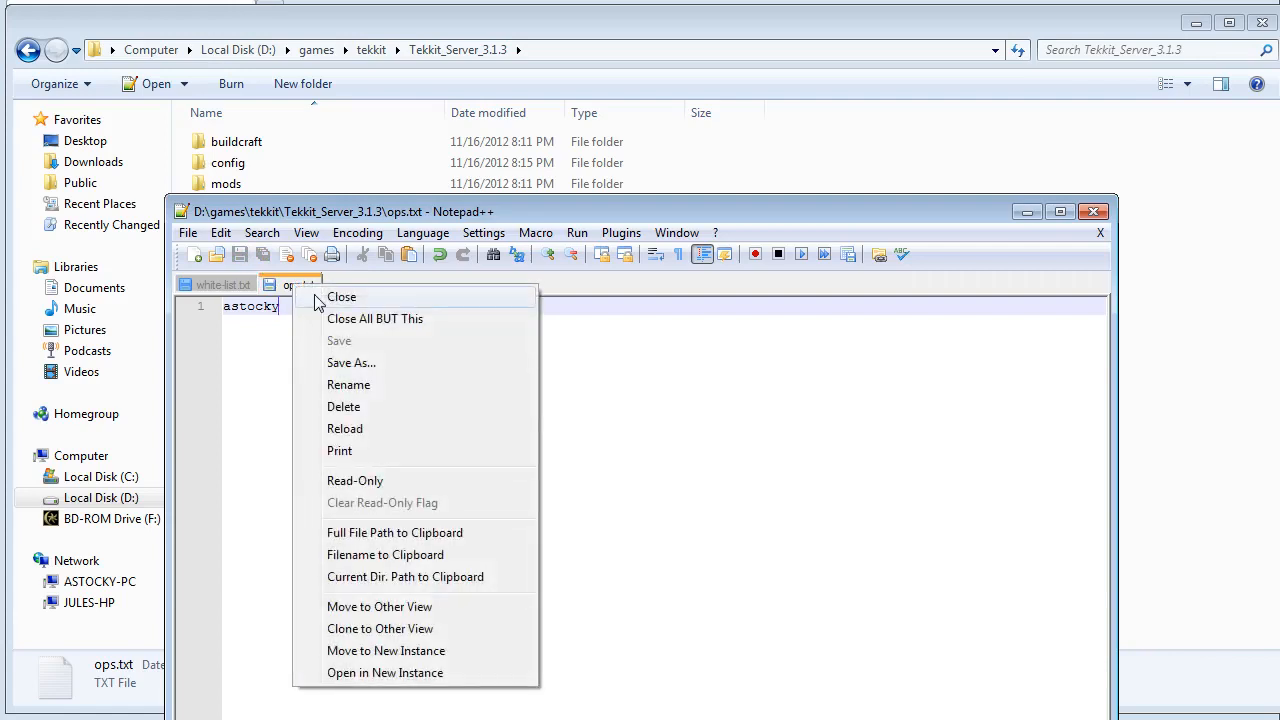
click(330, 297)
right_click(236, 285)
click(345, 298)
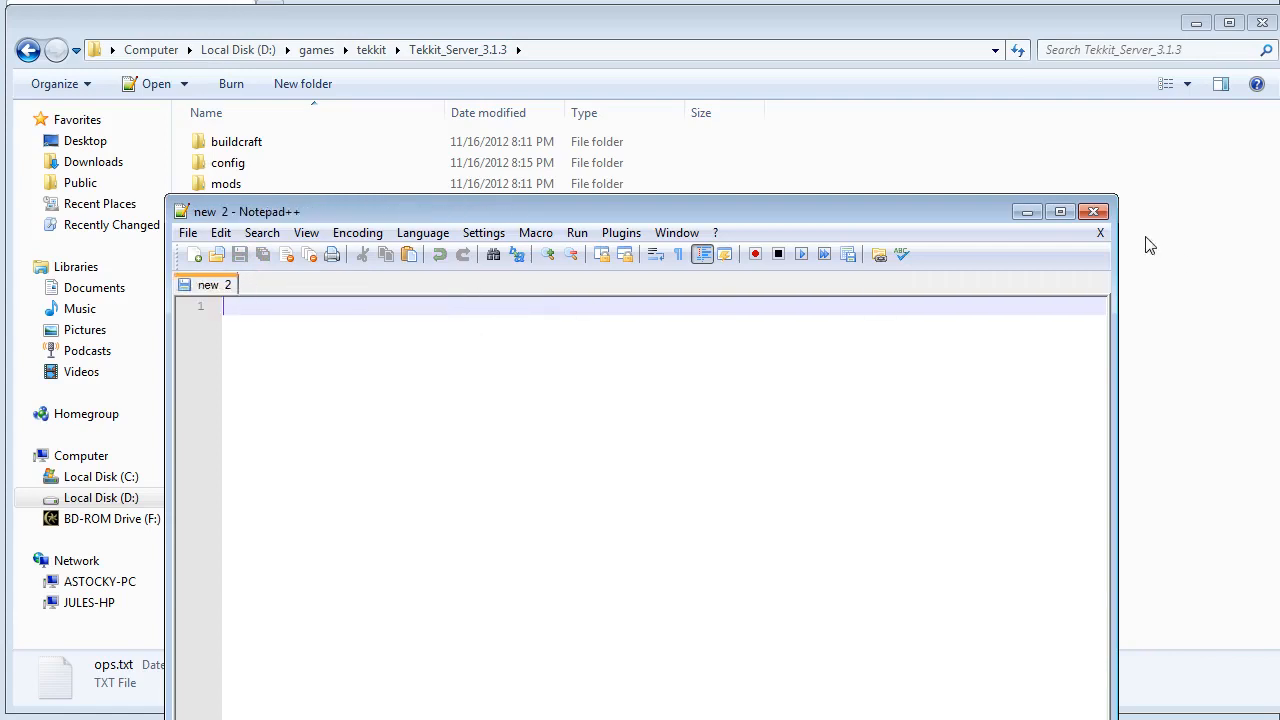
click(1098, 213)
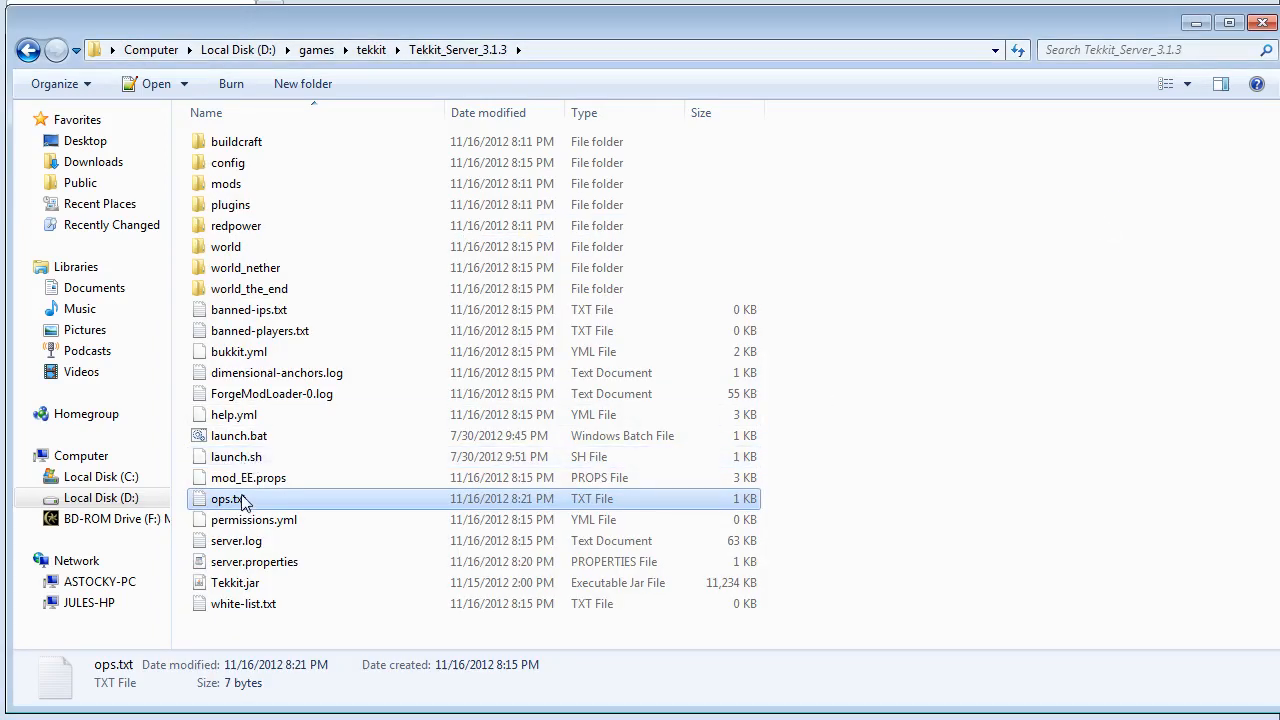
Start the Tekkit server with launch.bat and move its console window clear of the folder list.
double_click(251, 440)
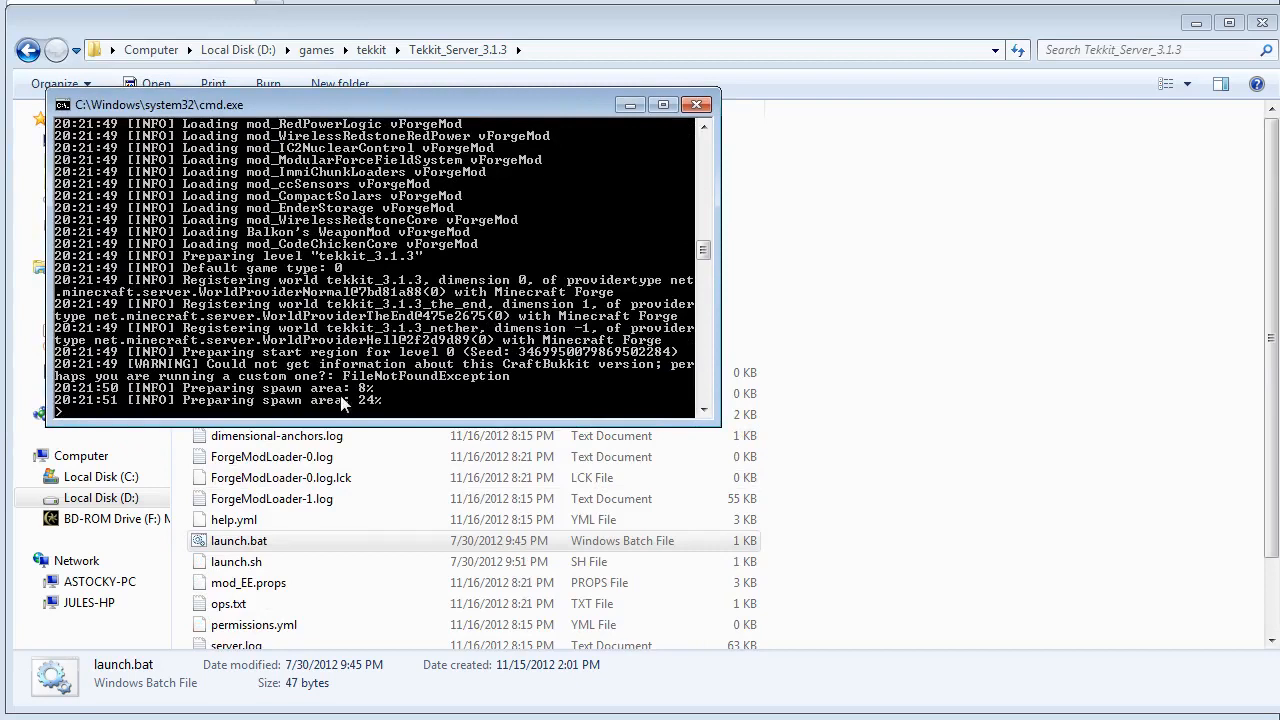
drag(465, 105, 908, 224)
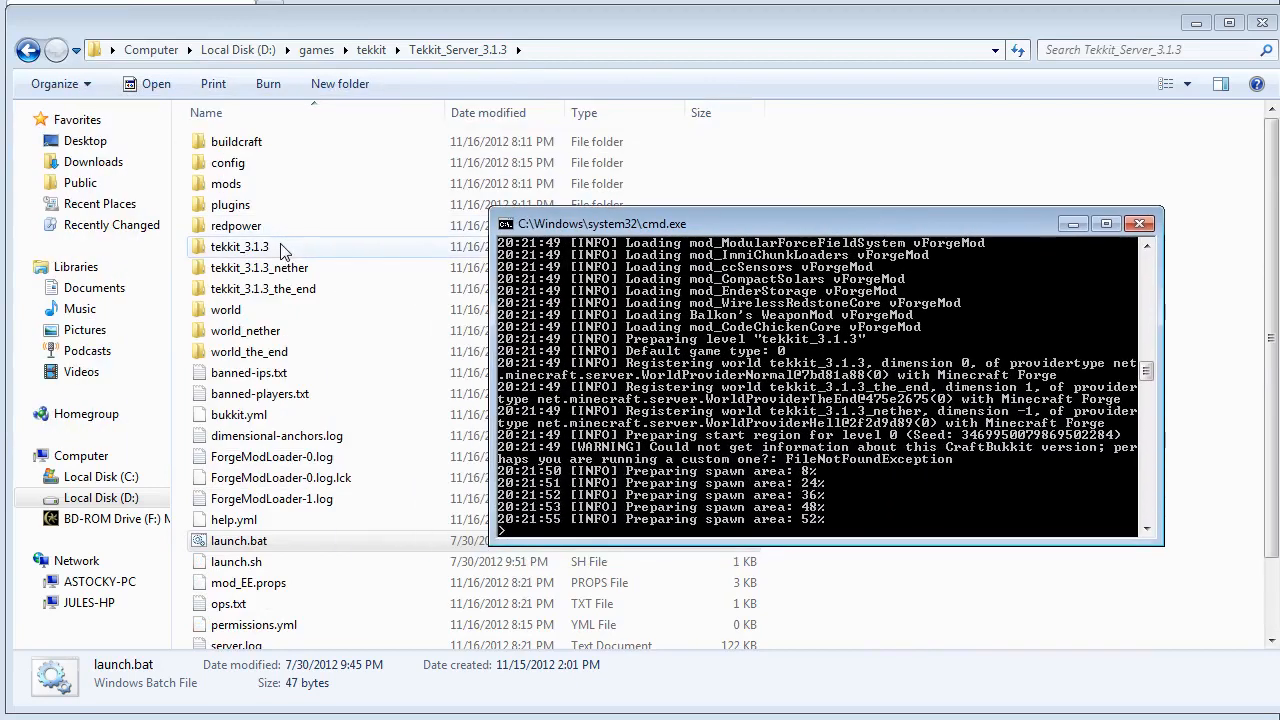
Compare the tekkit_3.1.3 world folders with the older world folders and examine the startup log in the server console.
click(286, 249)
shift+click(272, 296)
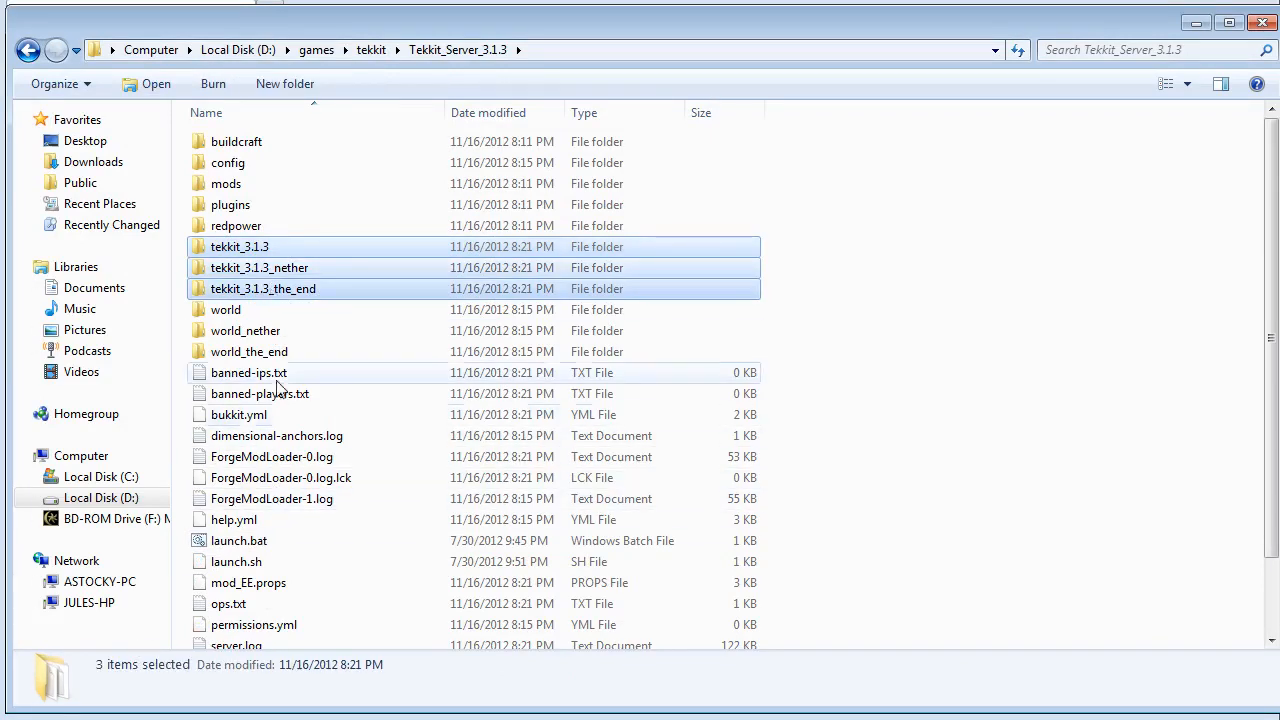
click(229, 356)
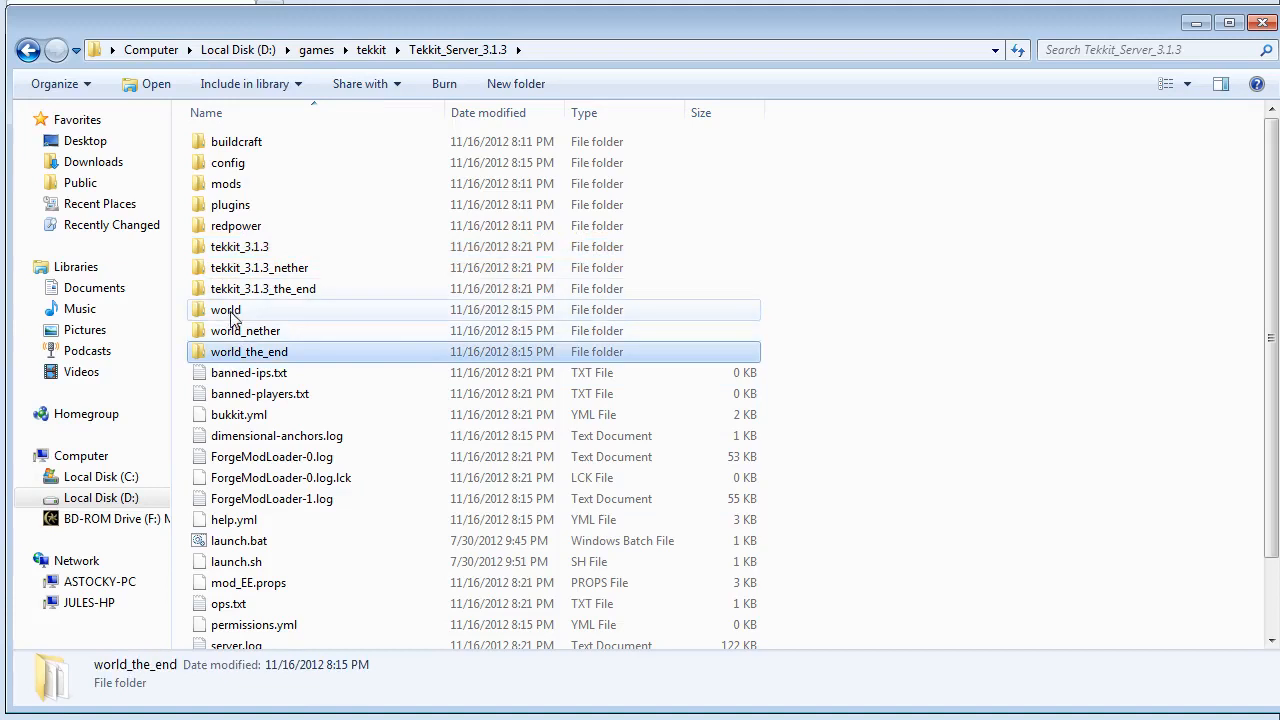
shift+click(222, 310)
click(250, 289)
shift+click(245, 250)
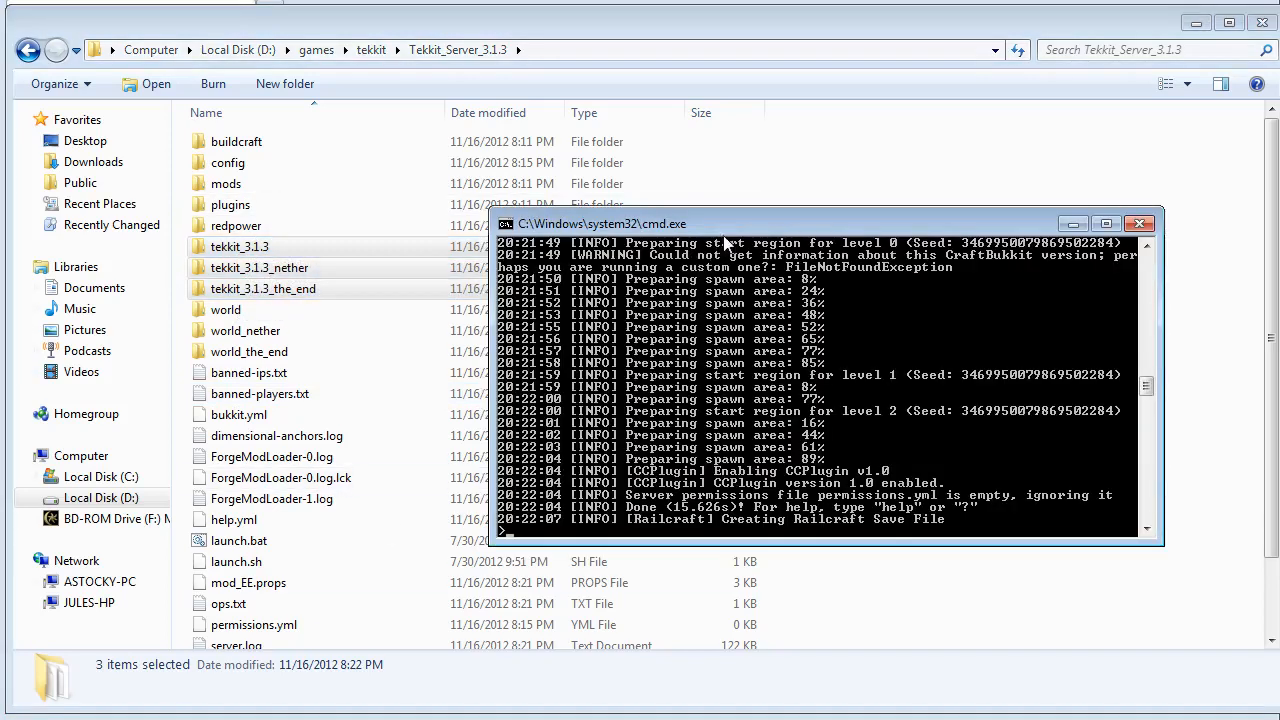
drag(725, 228, 571, 221)
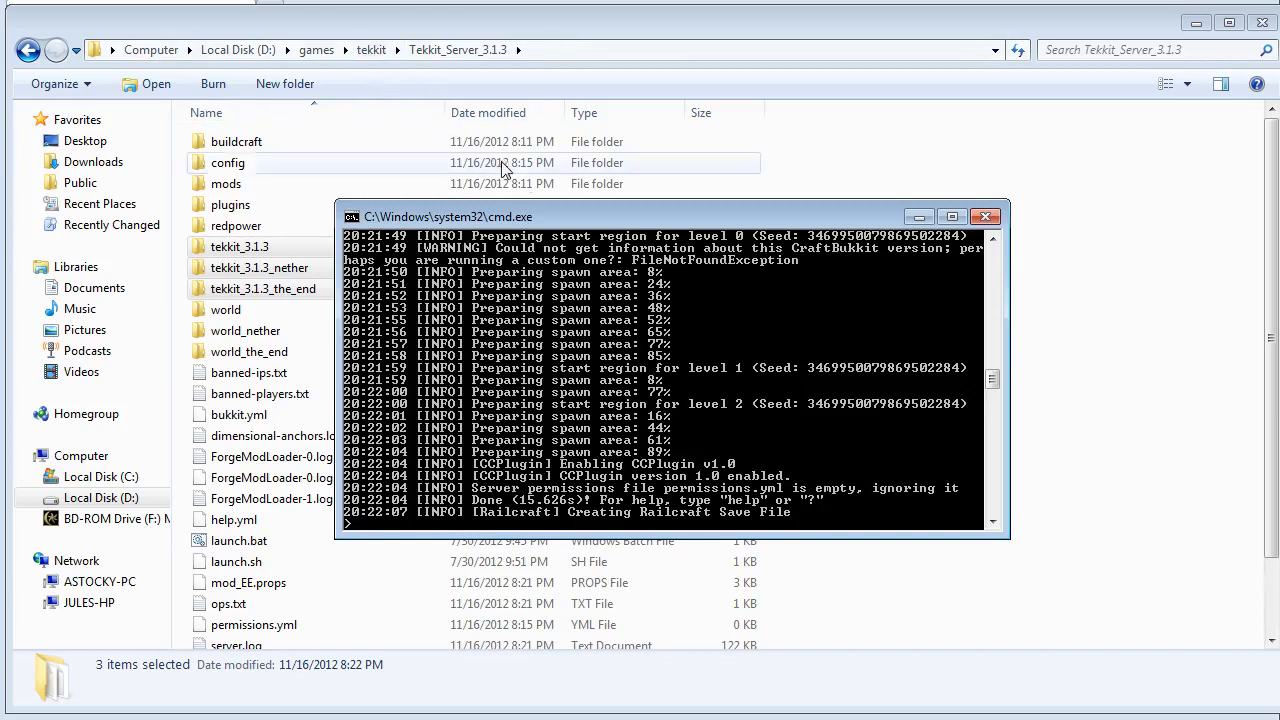
drag(575, 220, 531, 190)
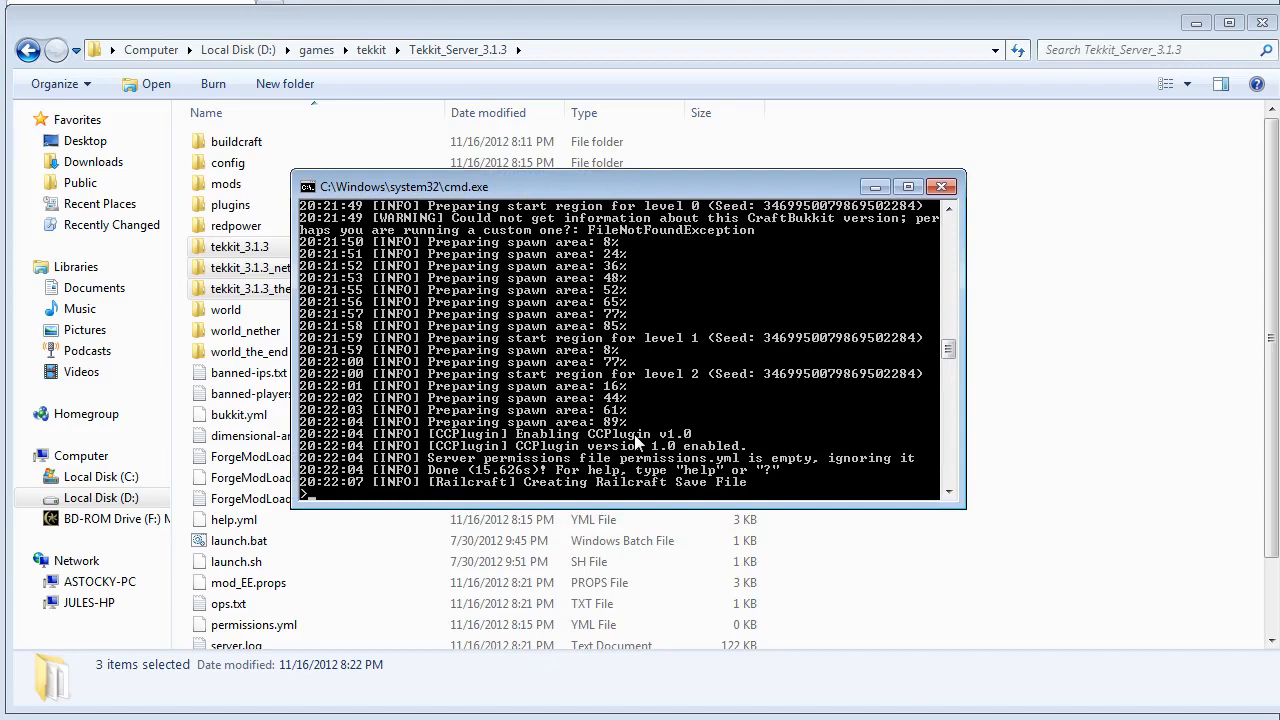
drag(683, 185, 997, 380)
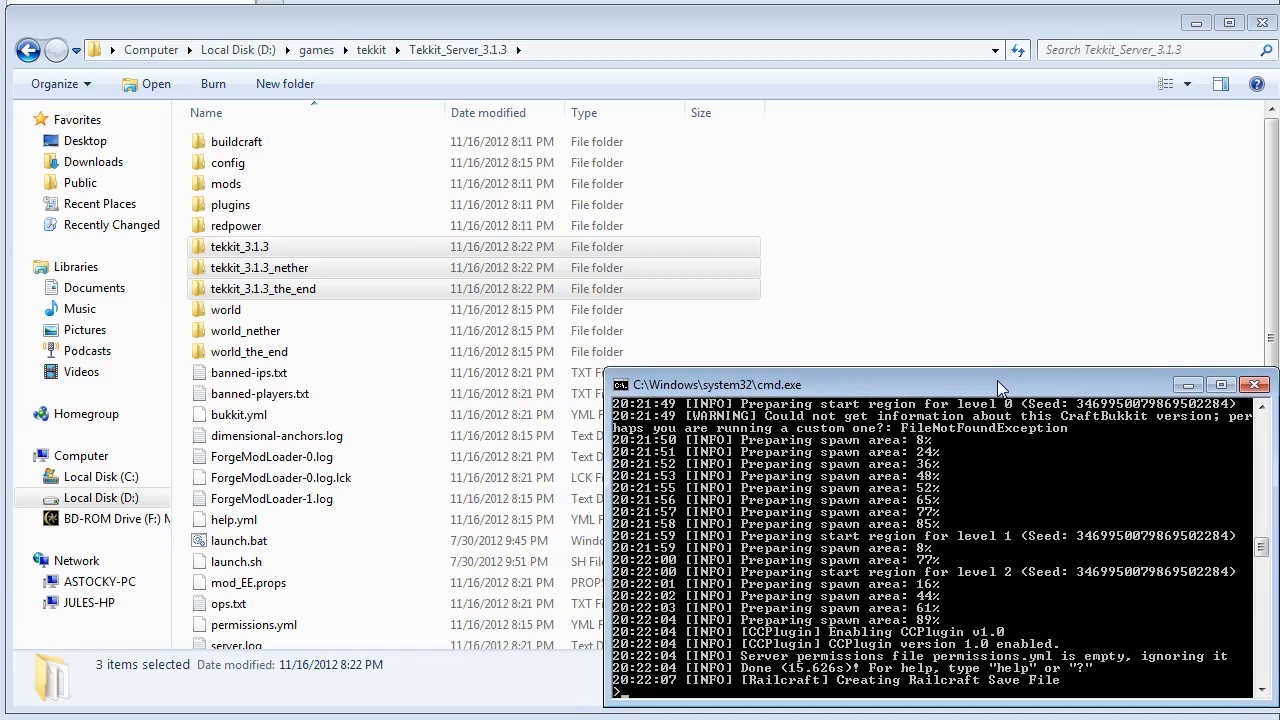
Unblock TechnicLauncher.exe in the tekkit folder through its file properties and apply the change.
click(371, 50)
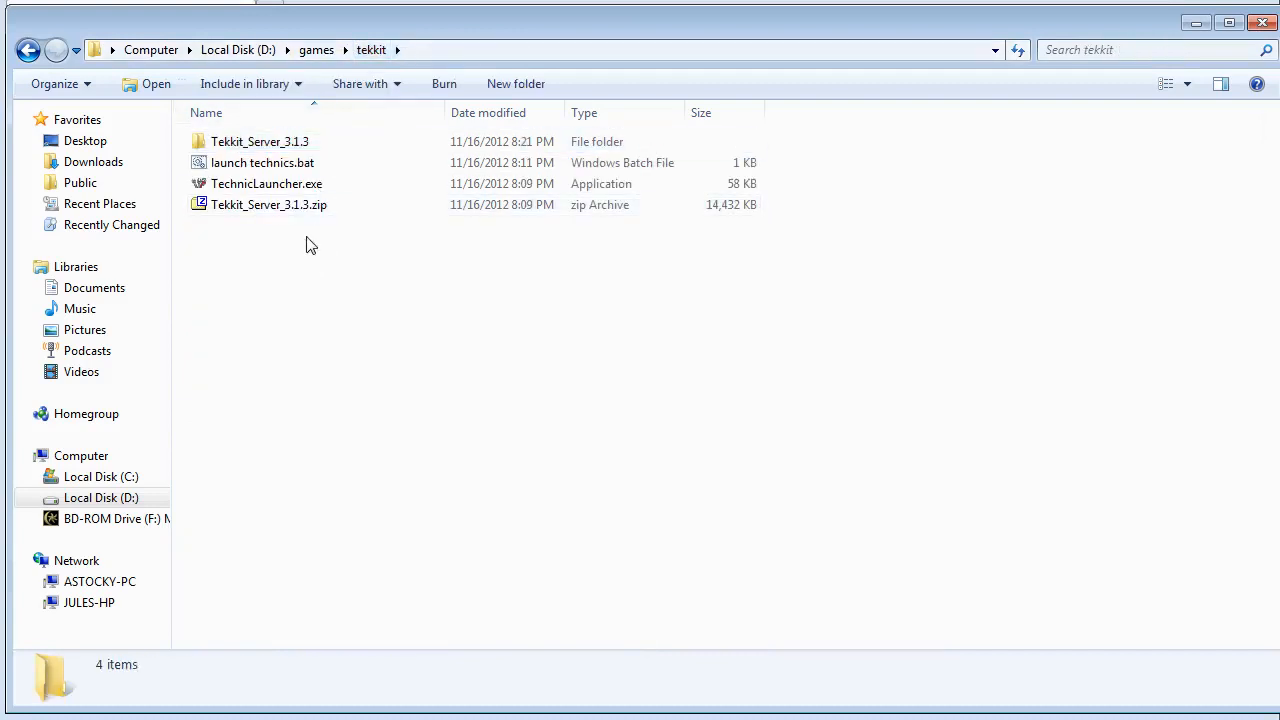
click(290, 168)
click(282, 188)
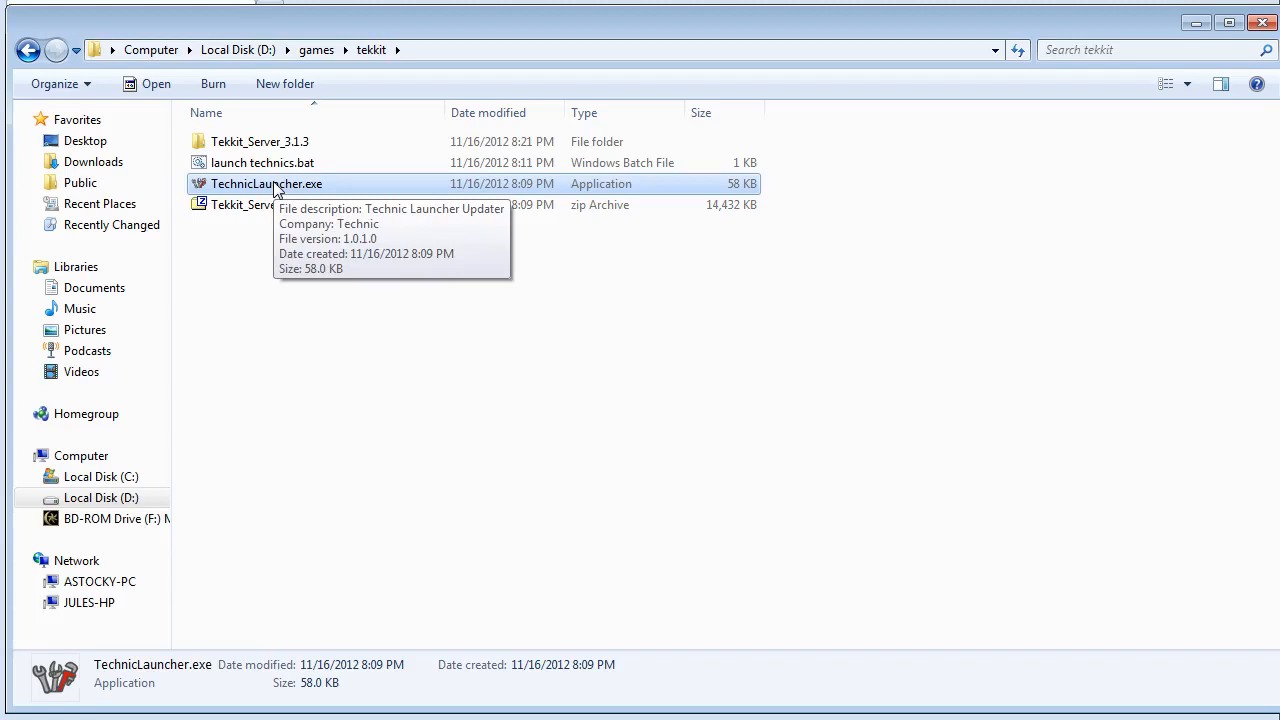
right_click(277, 190)
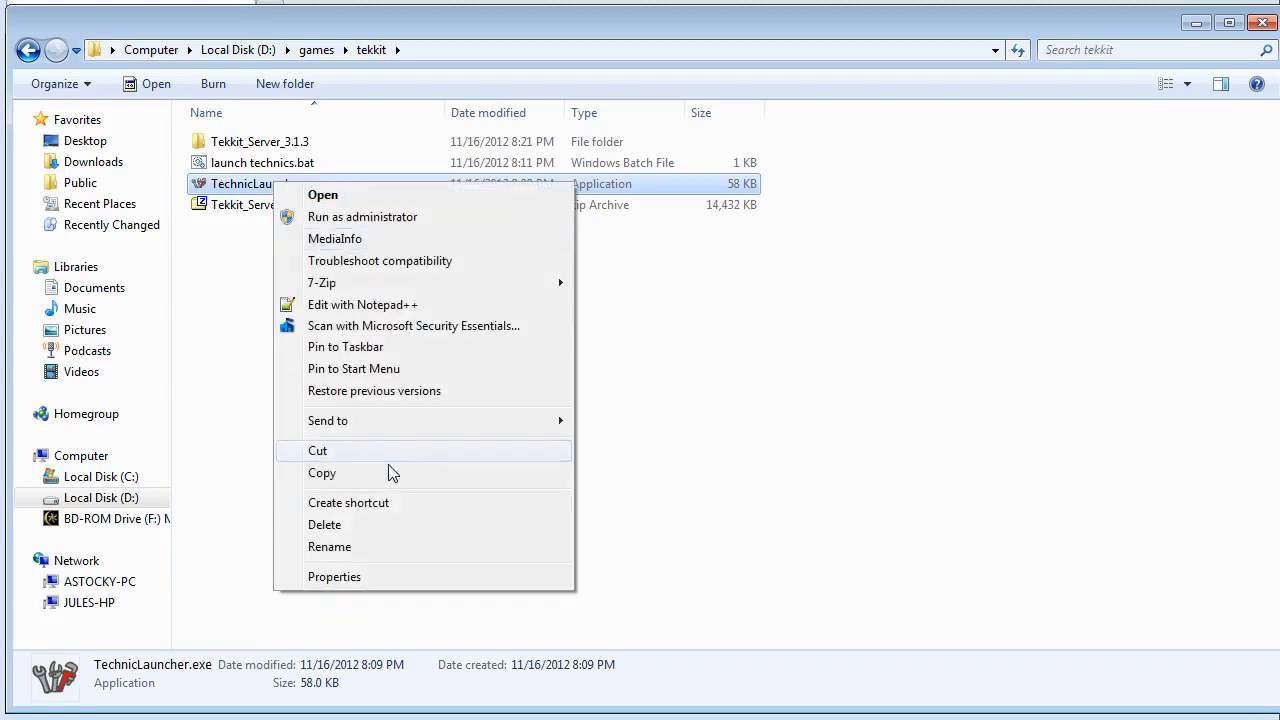
click(389, 577)
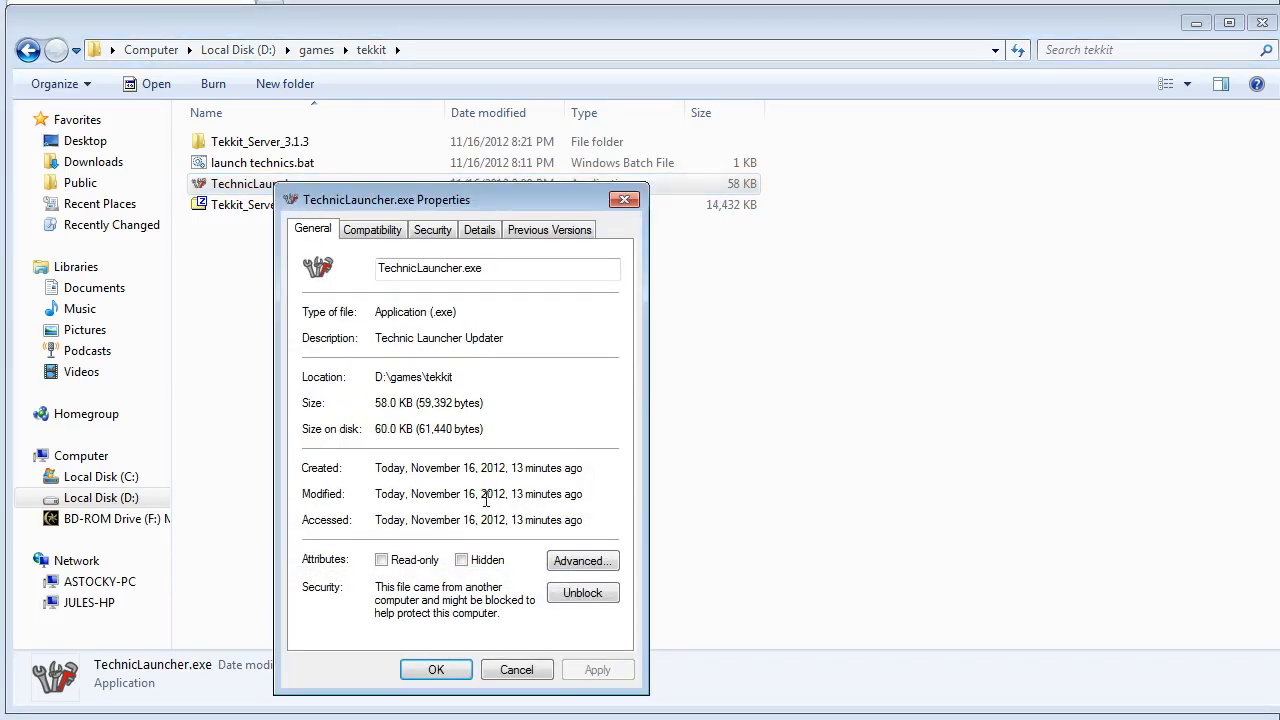
drag(619, 520, 411, 520)
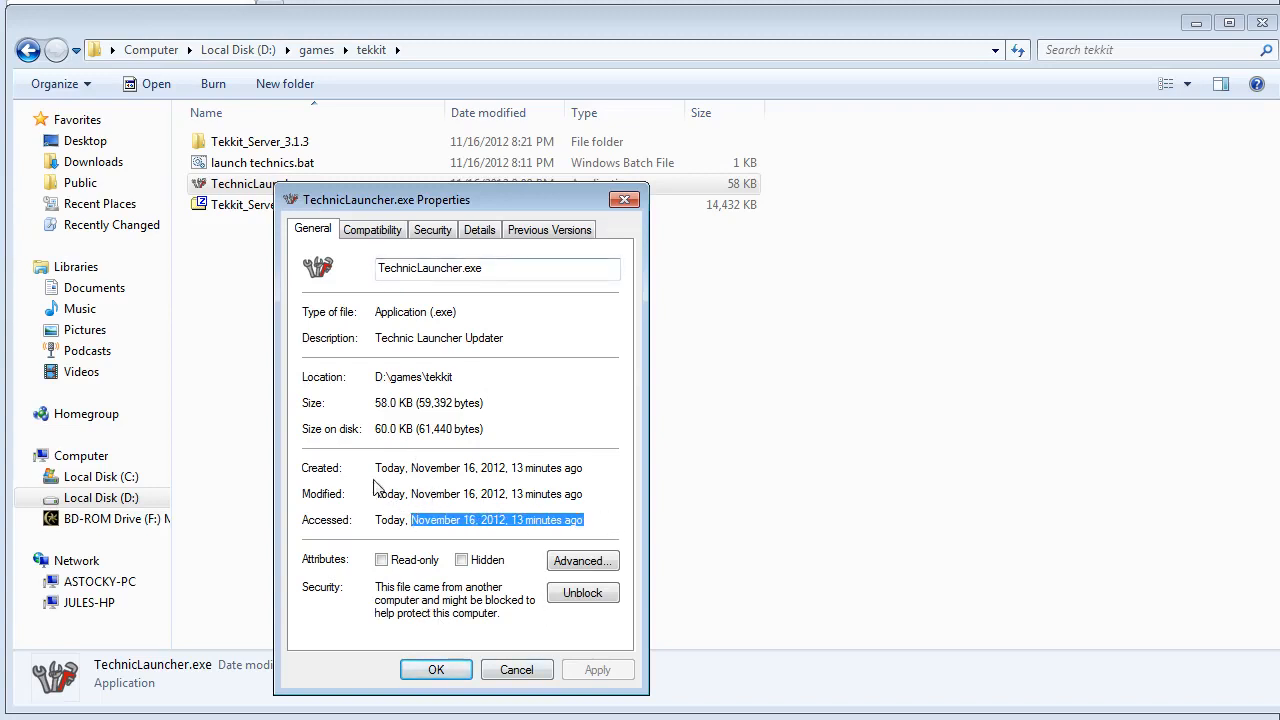
drag(437, 213, 426, 174)
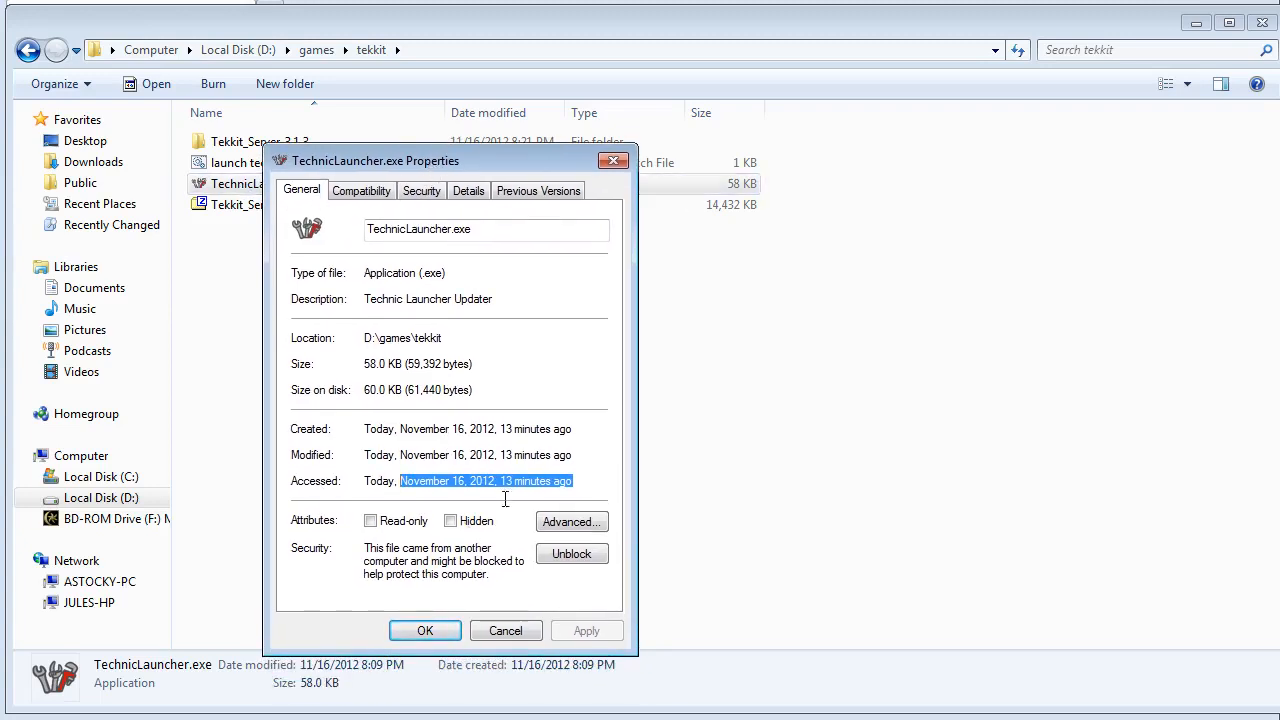
click(573, 558)
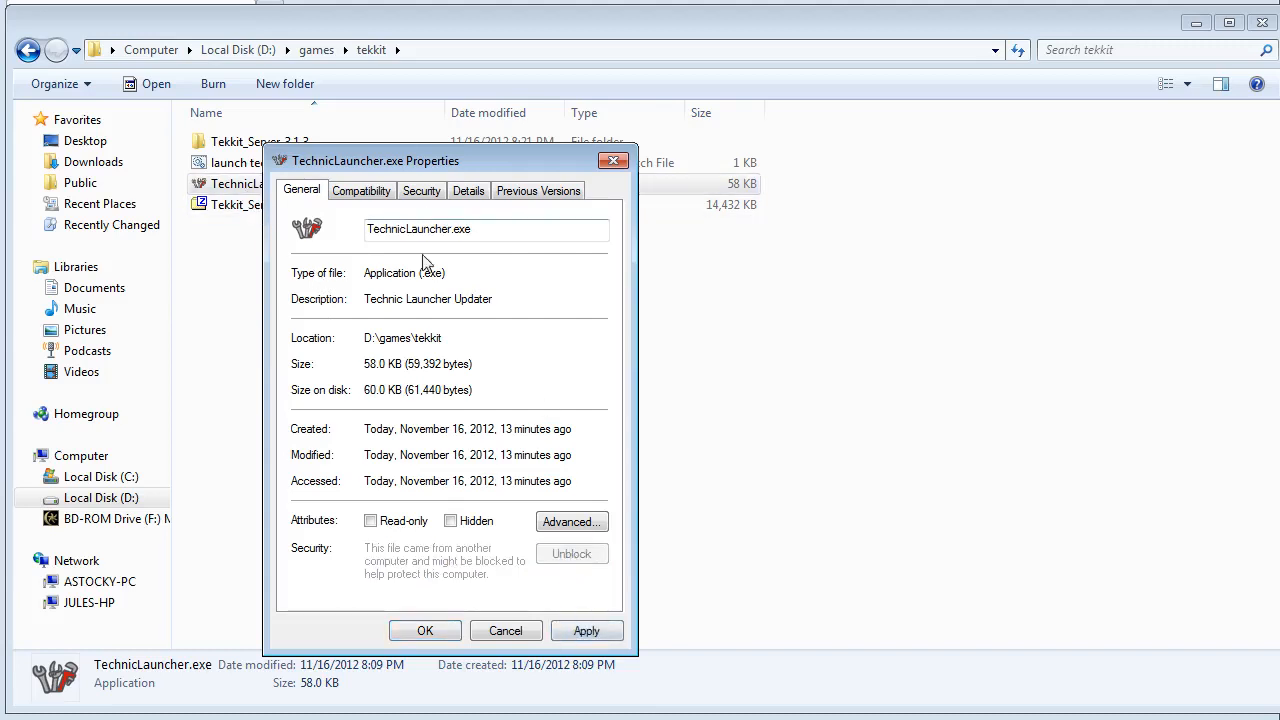
click(588, 632)
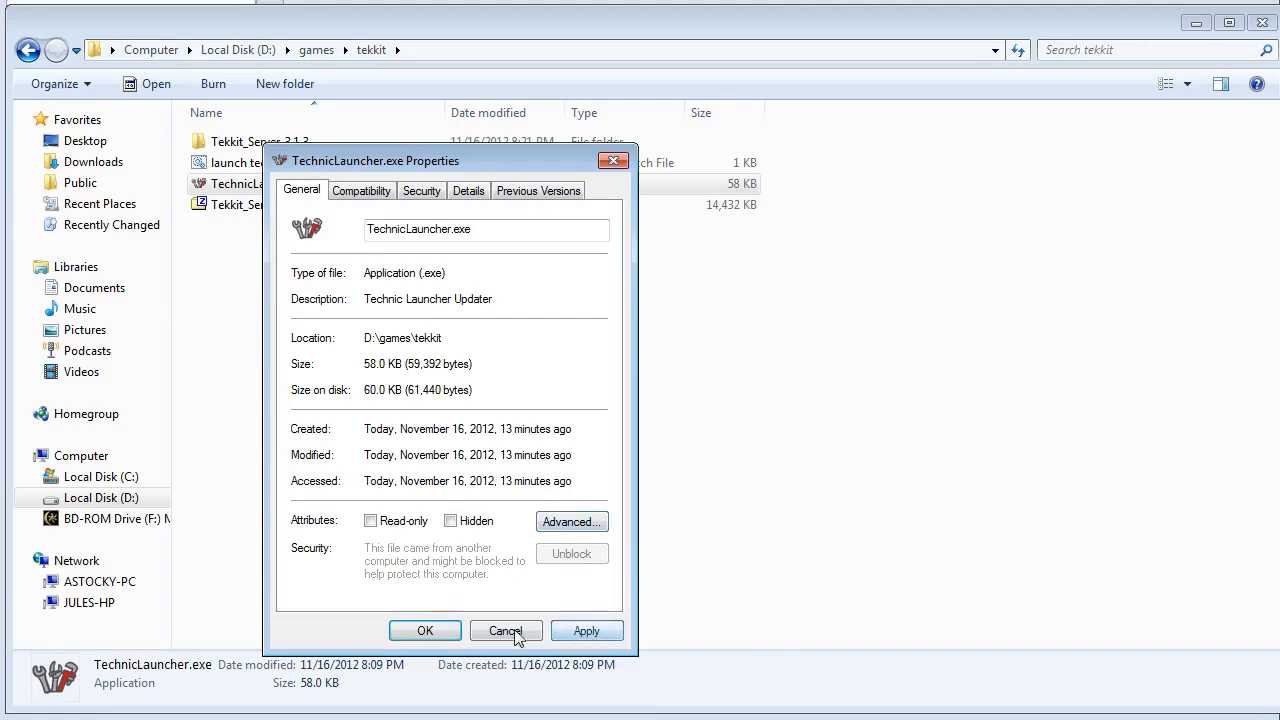
click(440, 632)
click(455, 441)
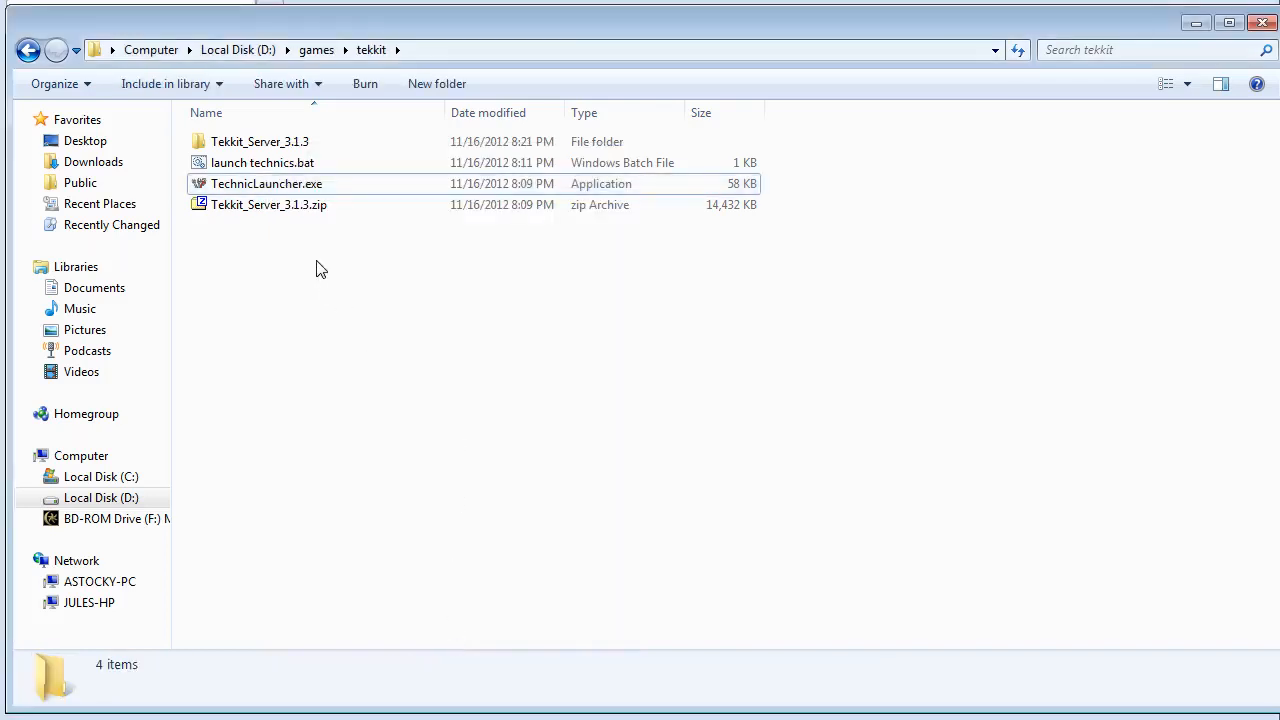
Start the launcher with launch technics.bat and inspect the .techniclauncher folder inside the tekkit folder.
double_click(303, 167)
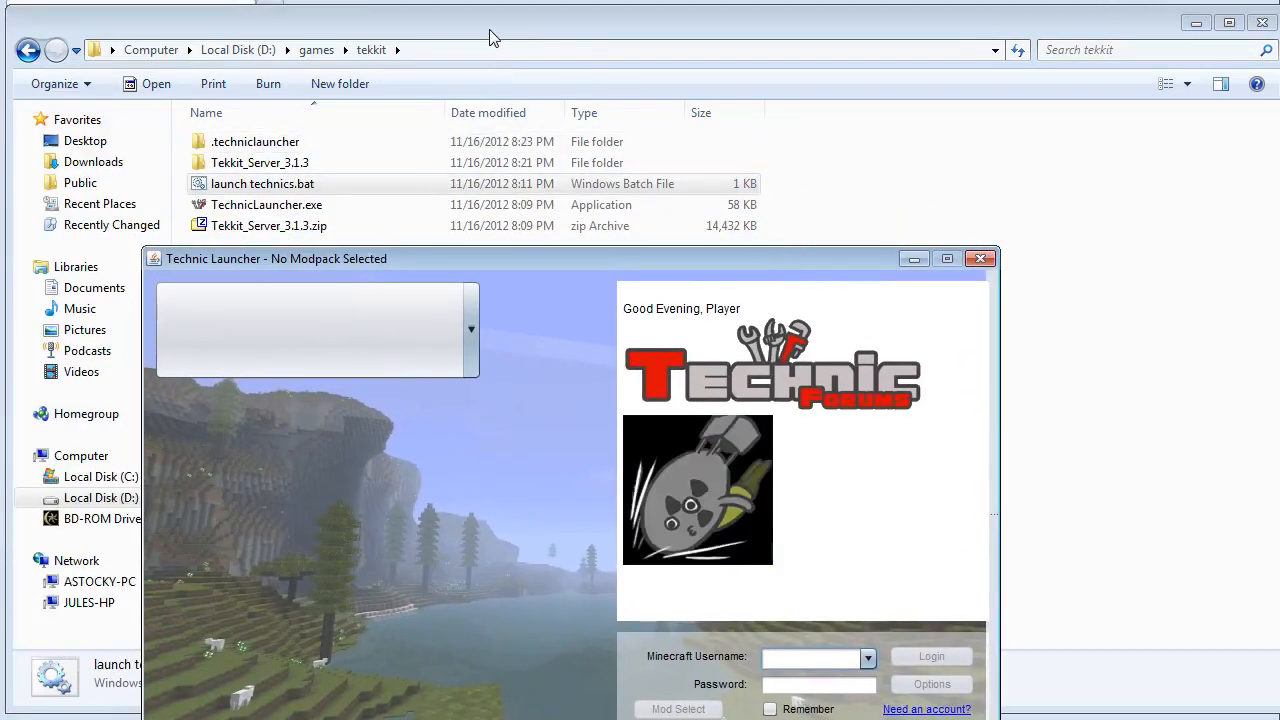
click(491, 32)
click(287, 143)
double_click(287, 143)
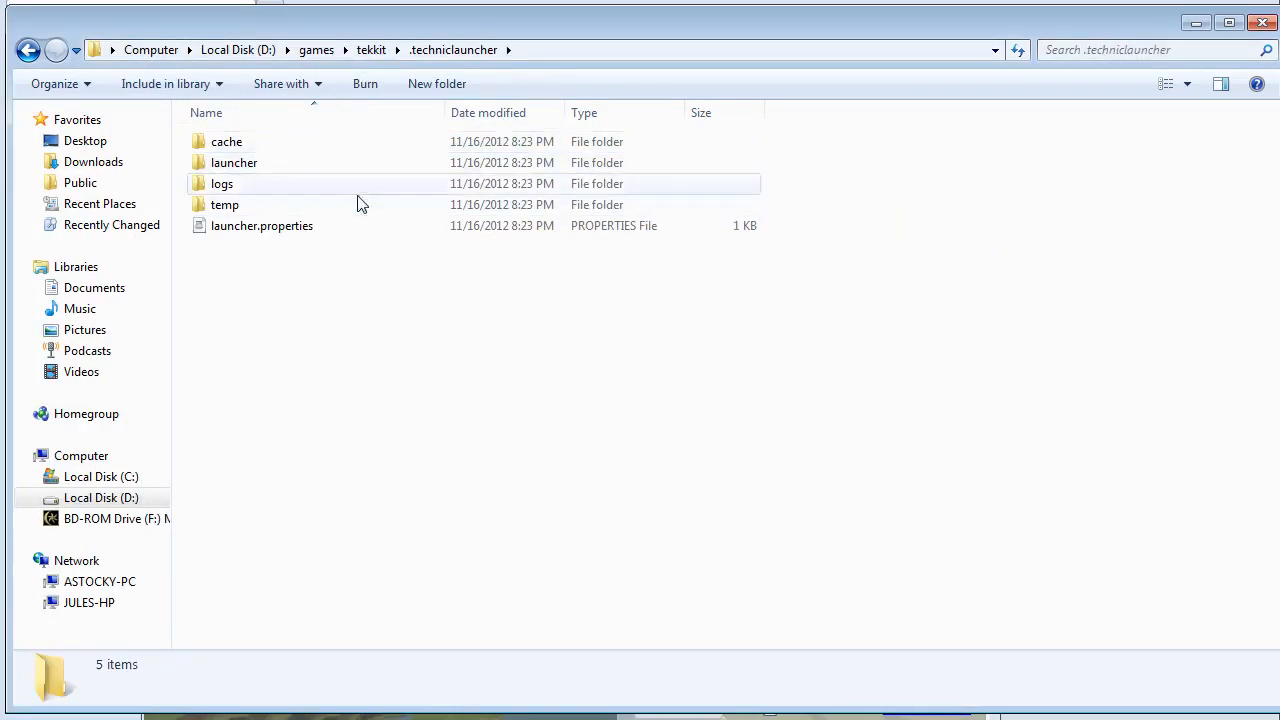
click(372, 50)
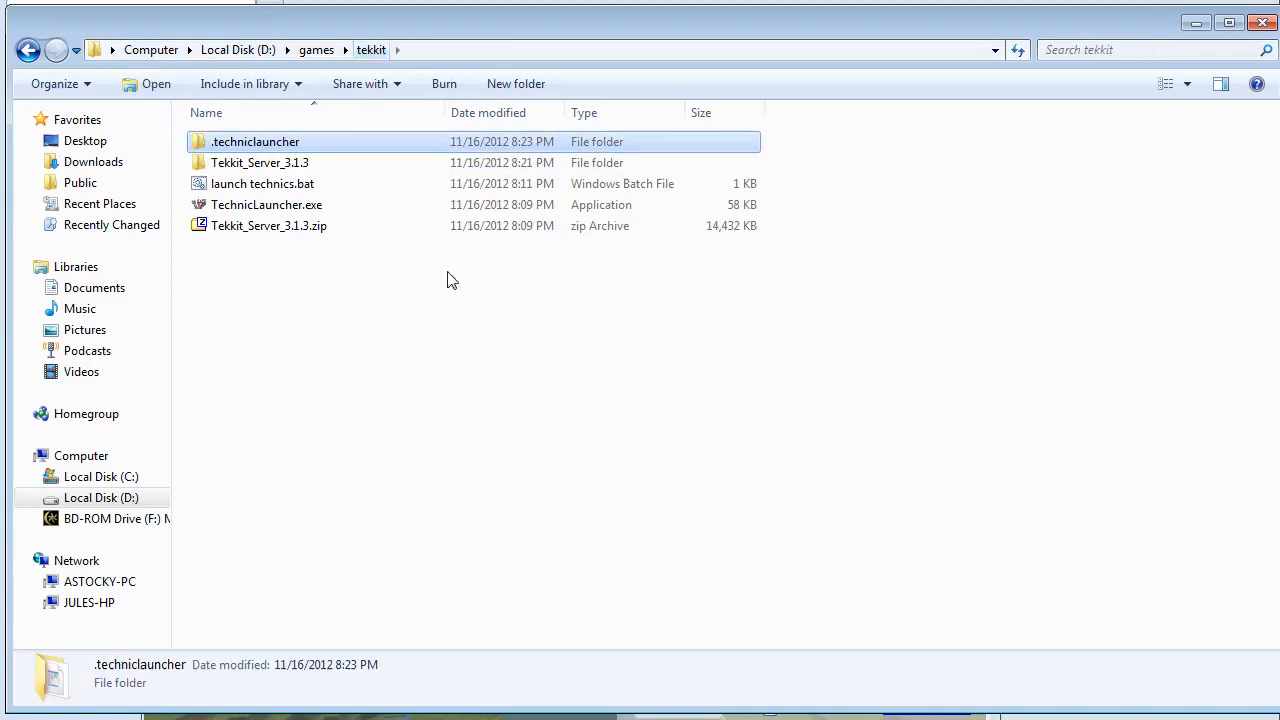
Switch to the Technic Launcher and select the Tekkit modpack.
click(567, 713)
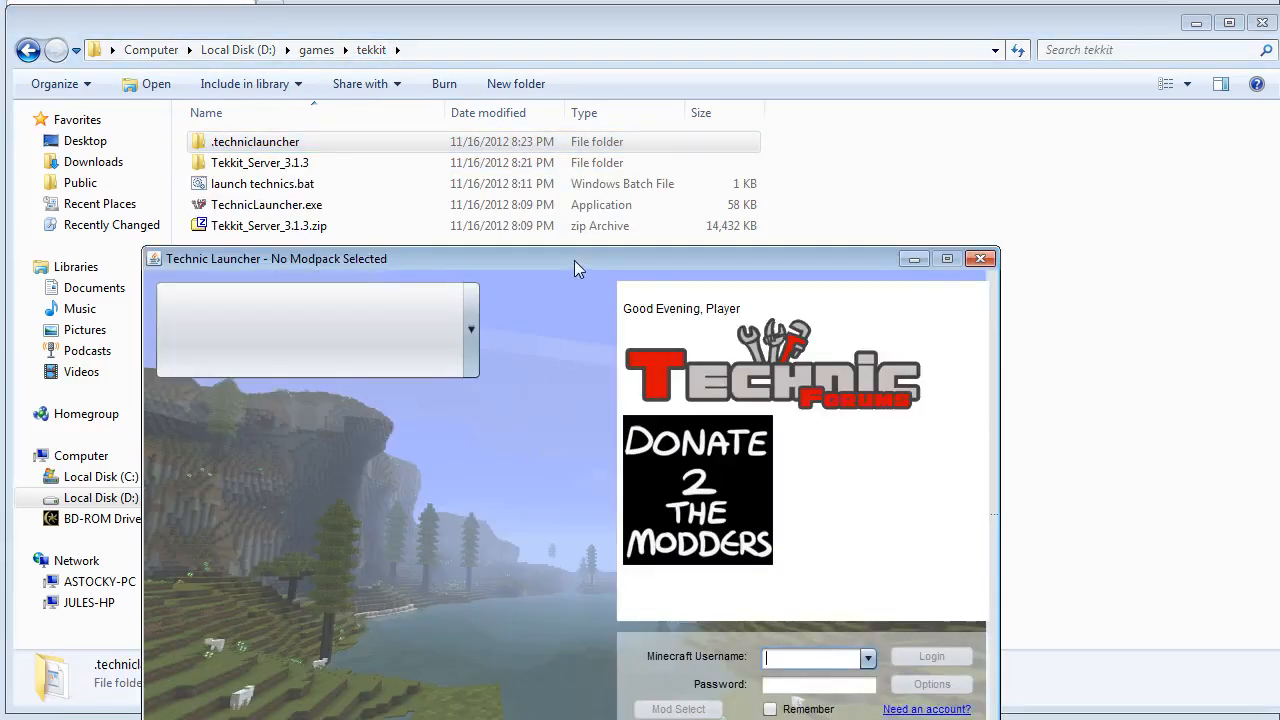
drag(574, 260, 558, 129)
click(444, 203)
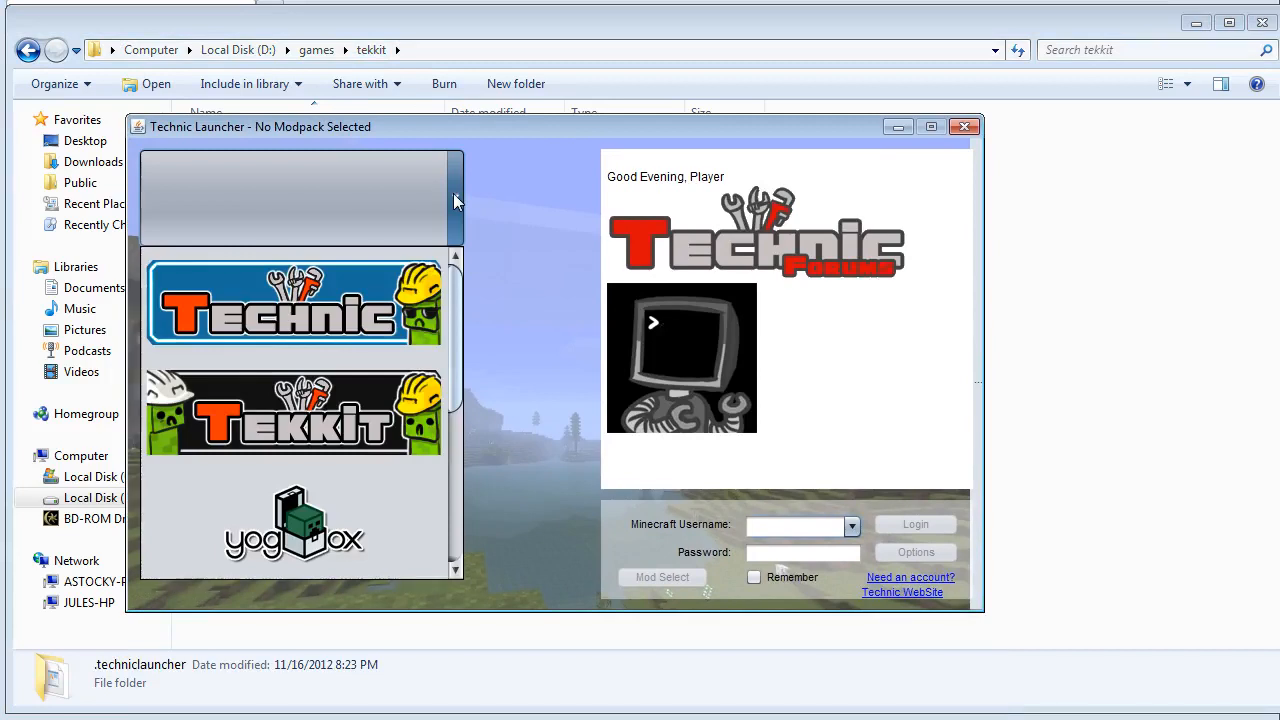
scroll(461, 295, down, 2)
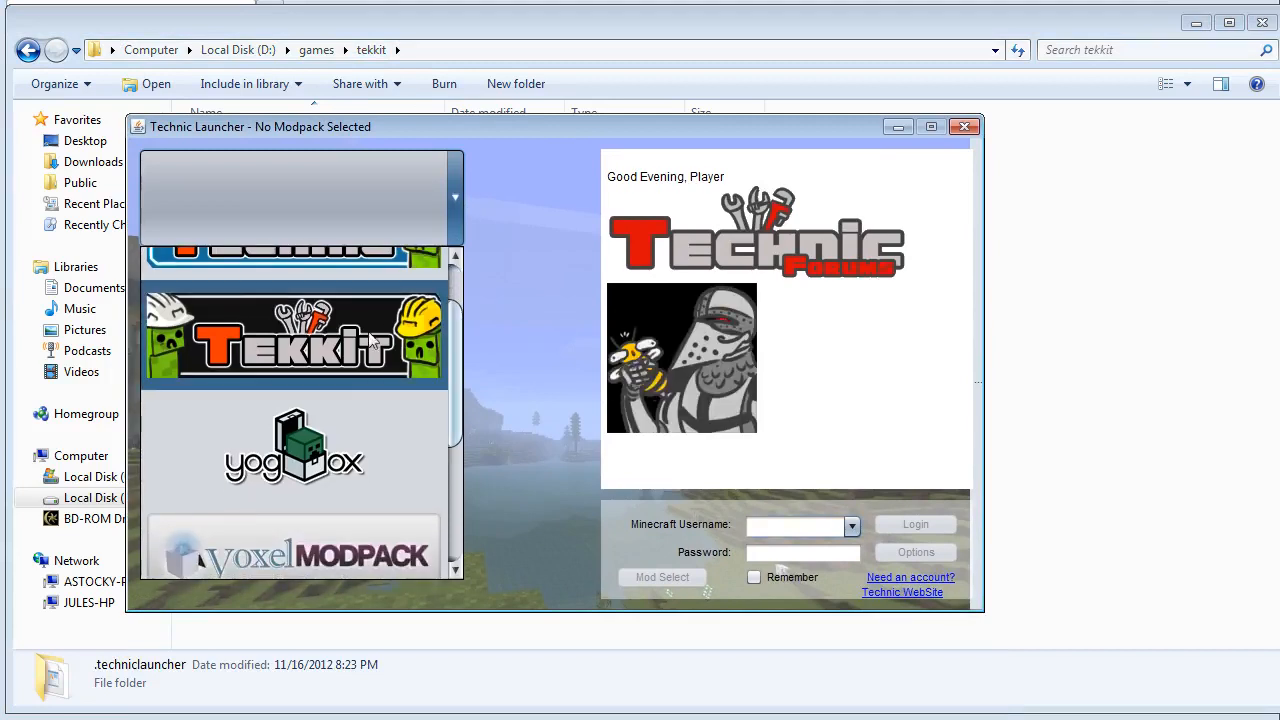
click(340, 347)
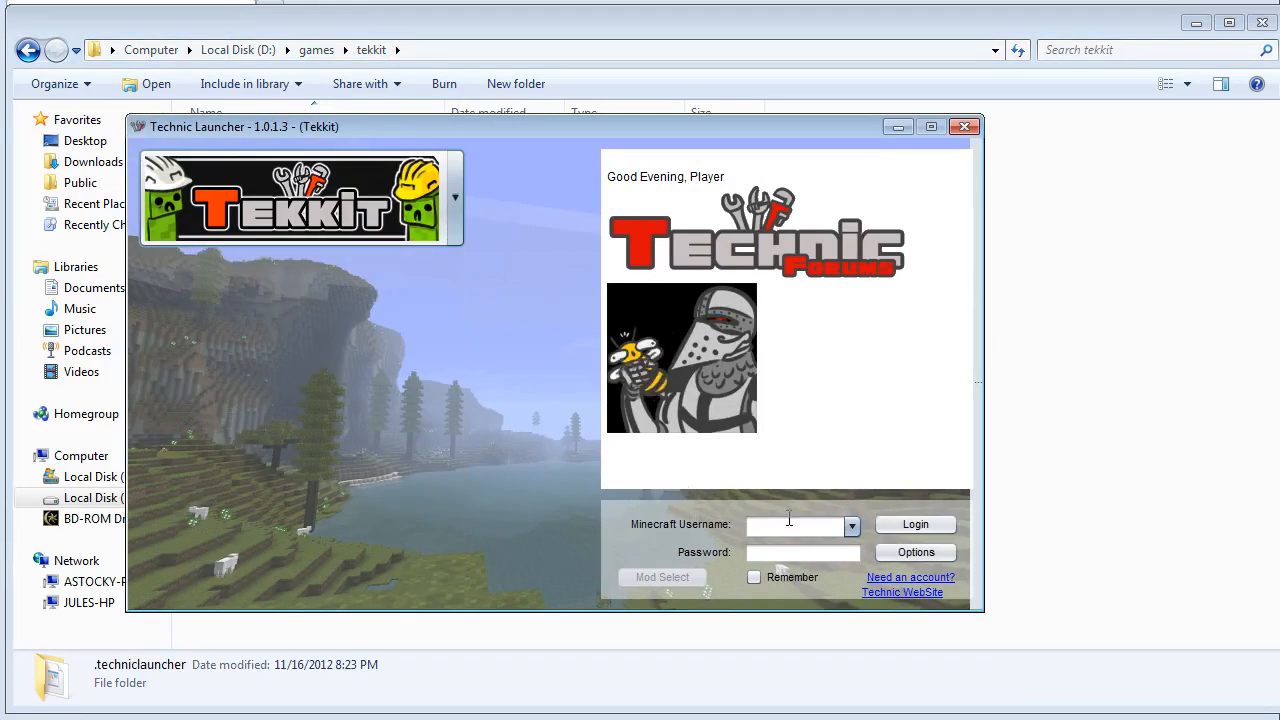
Enter the Minecraft username and the account password in the launcher's login form and have the login remembered.
text(astocky)
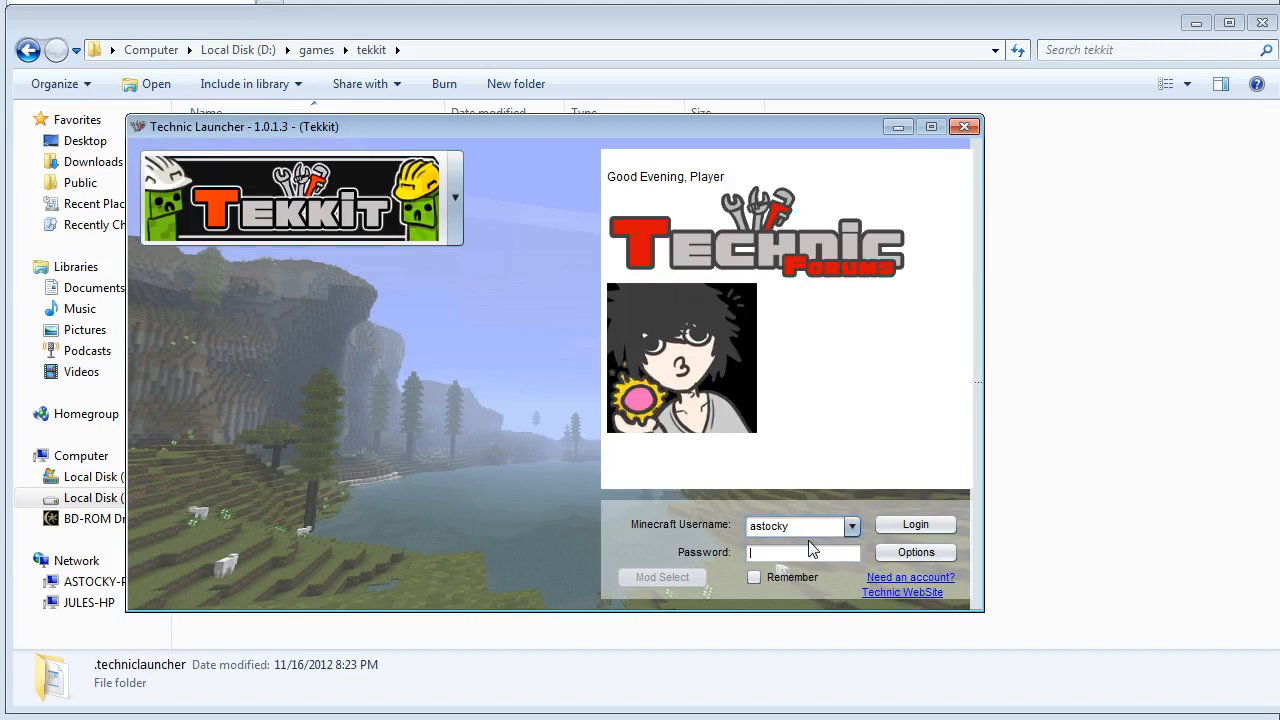
key(Tab)
text(********)
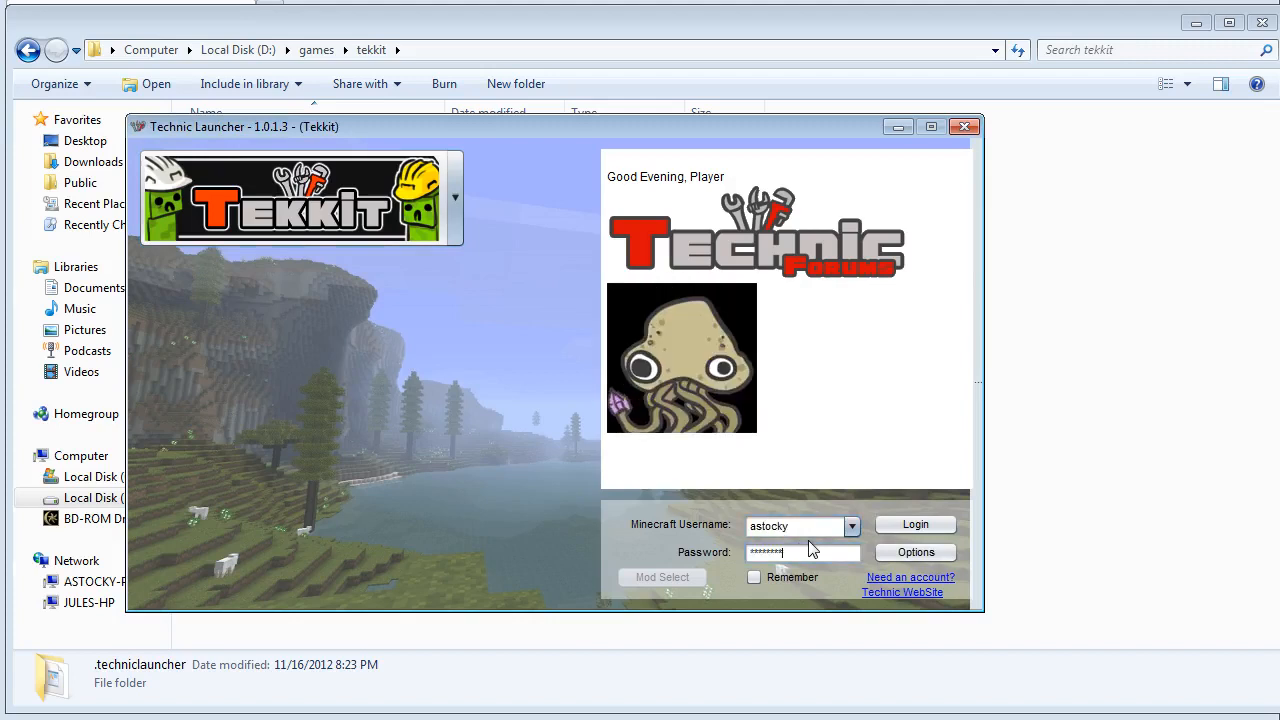
click(755, 579)
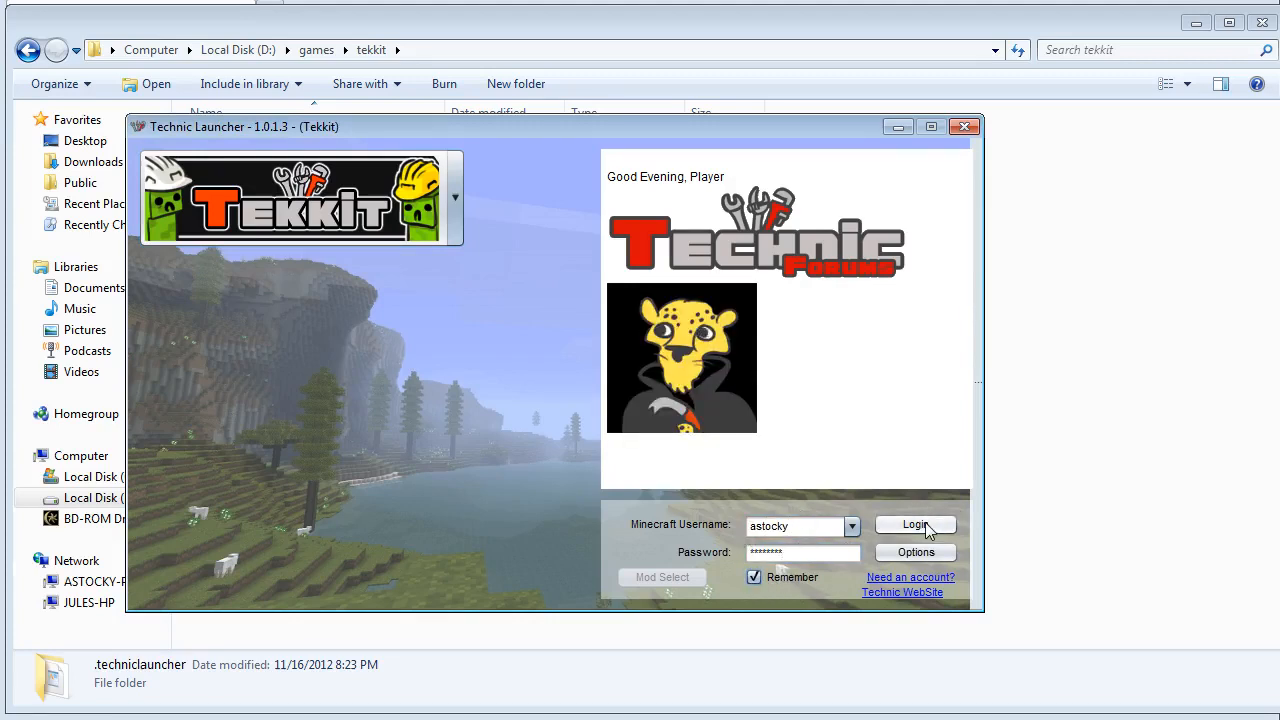
Set the launcher options to manual build selection with modpack build 3.1.3 | 1.2.5 | Latest, and log in to start Tekkit.
click(916, 553)
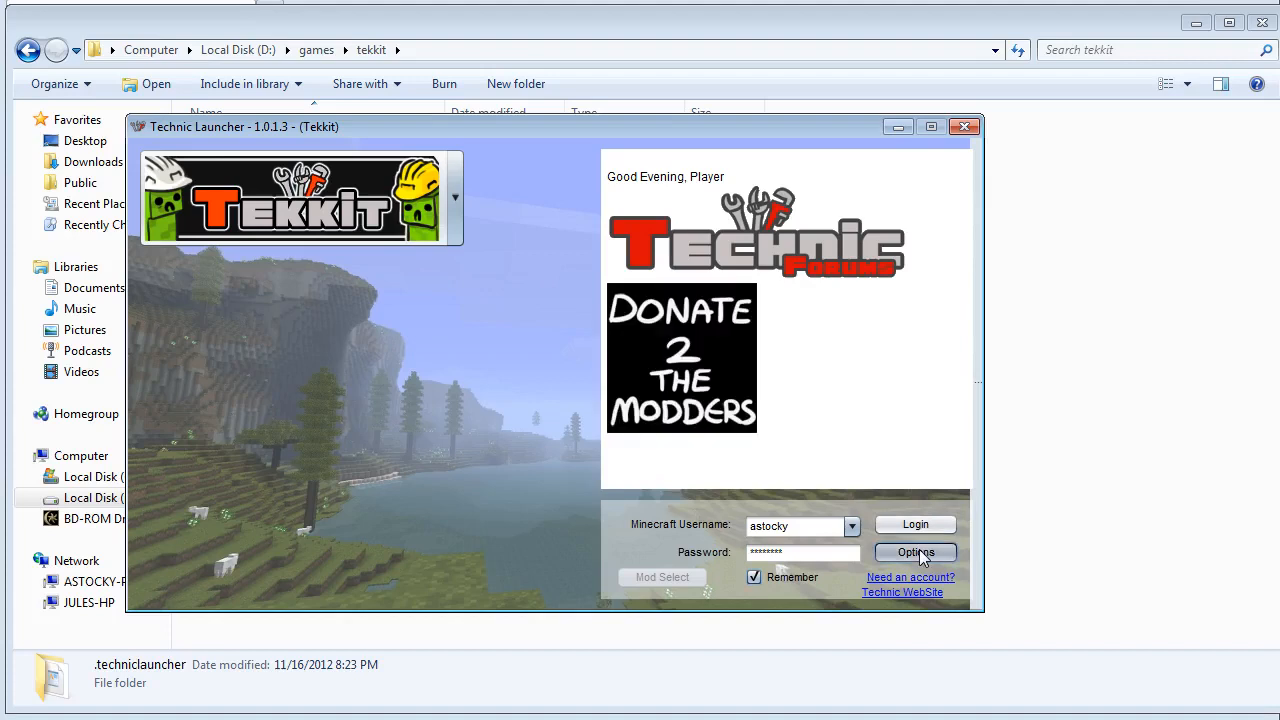
drag(523, 308, 473, 278)
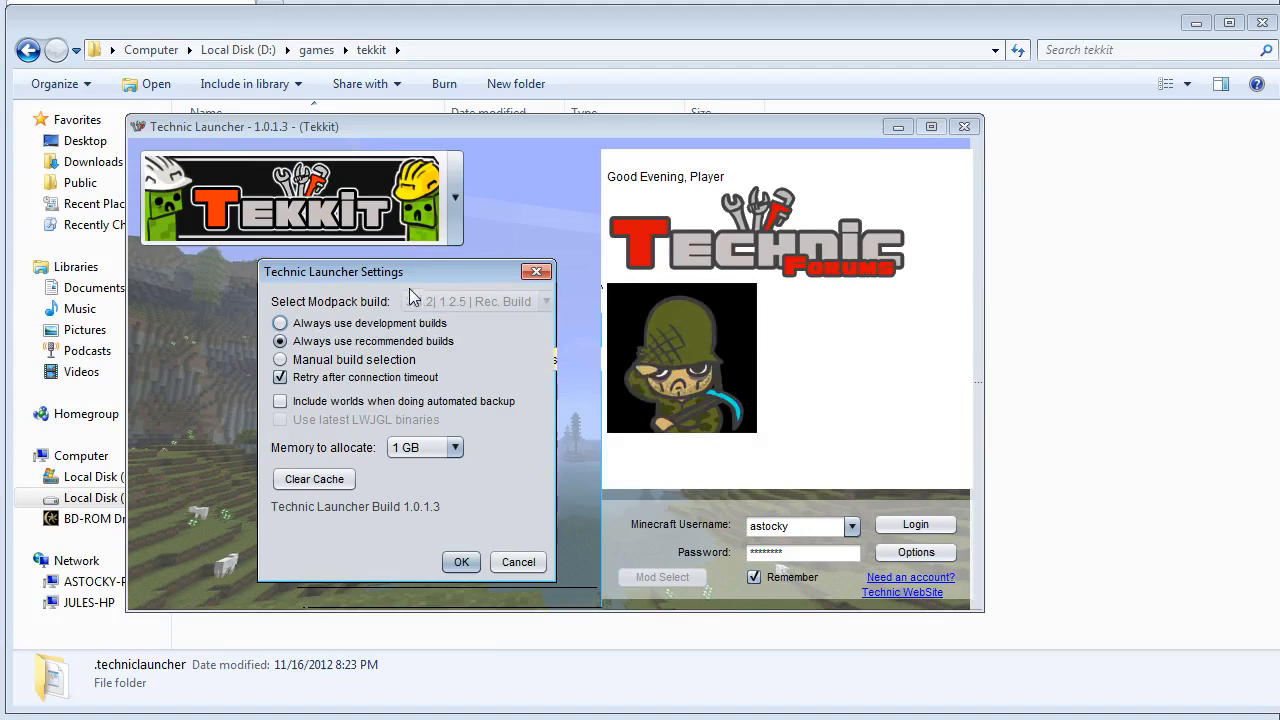
click(280, 360)
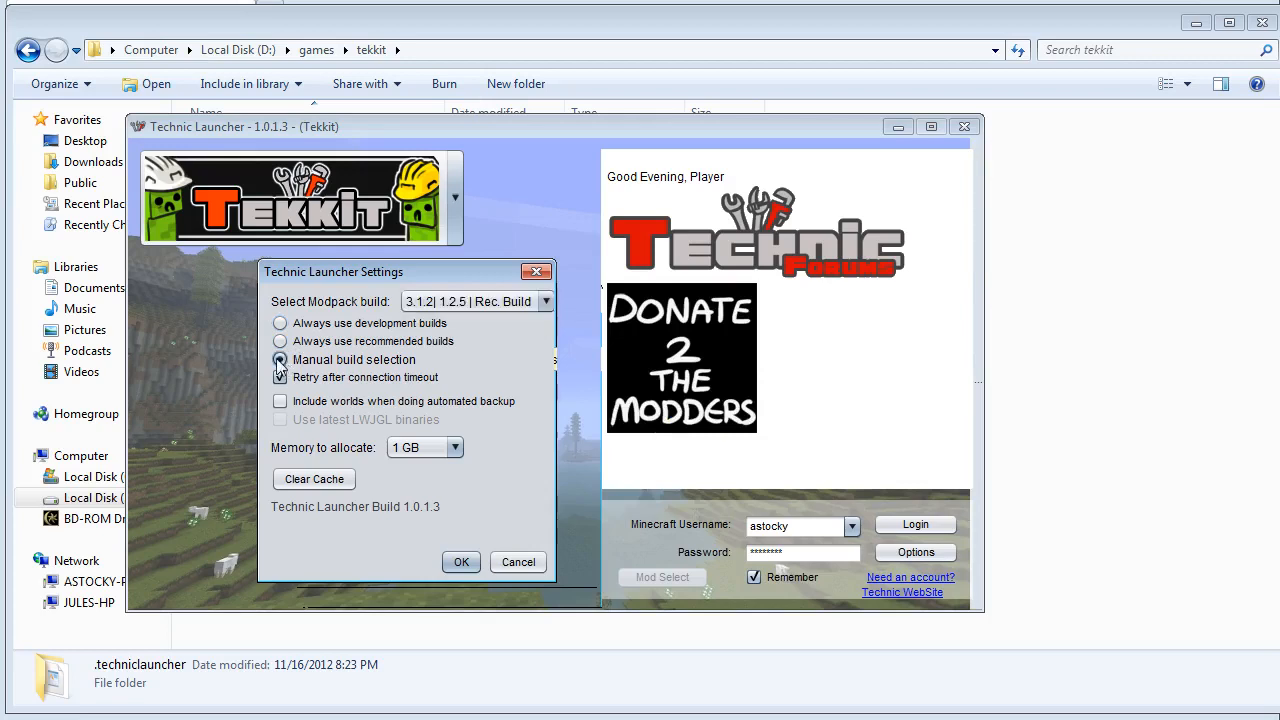
click(545, 302)
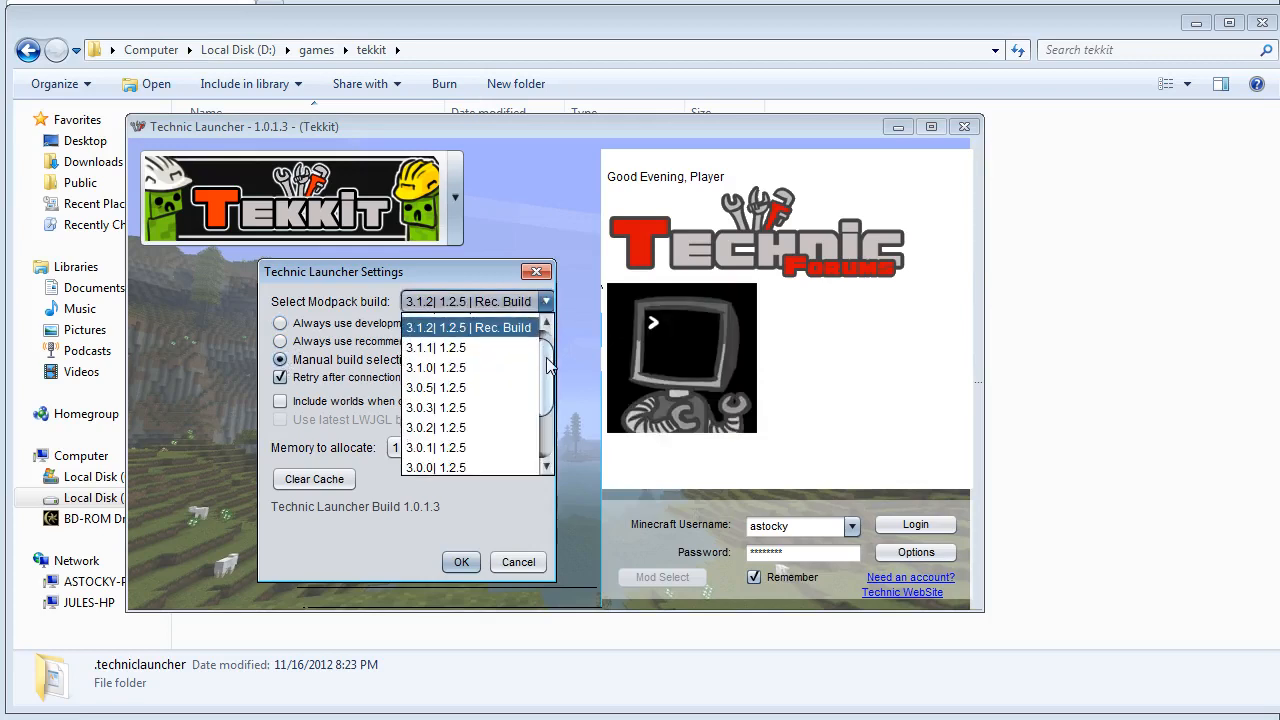
scroll(546, 346, up, 1)
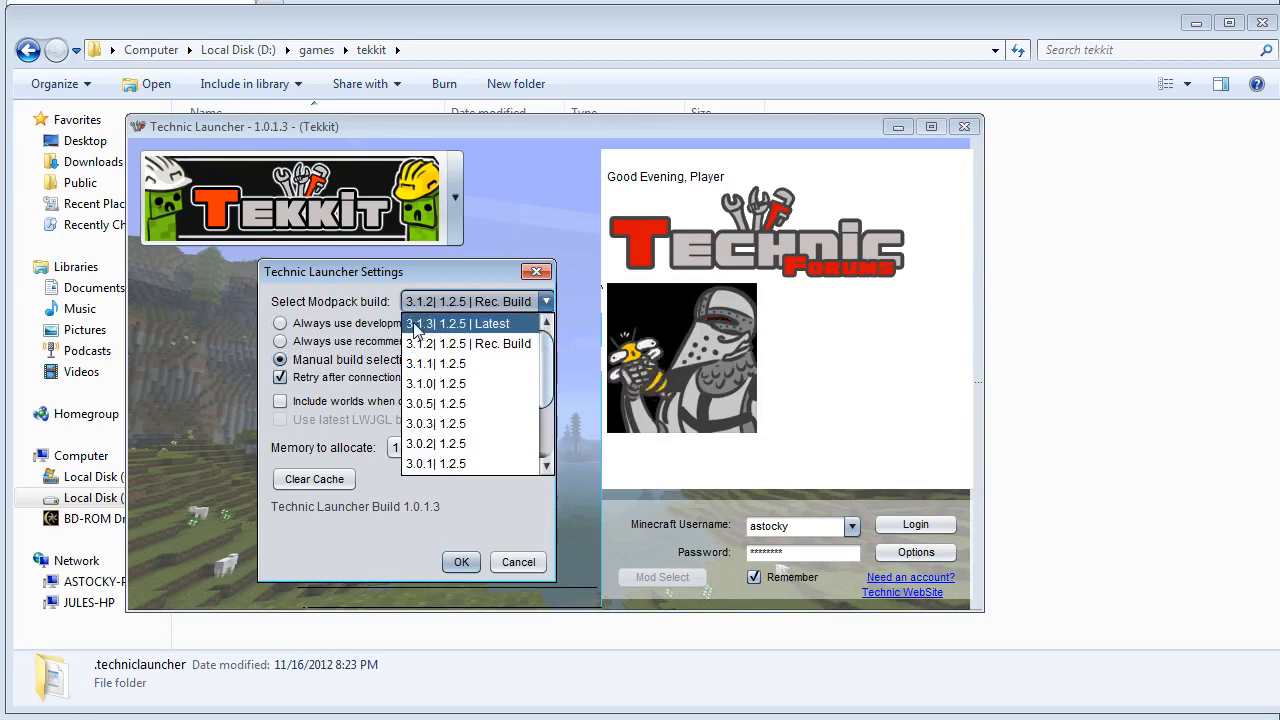
click(463, 325)
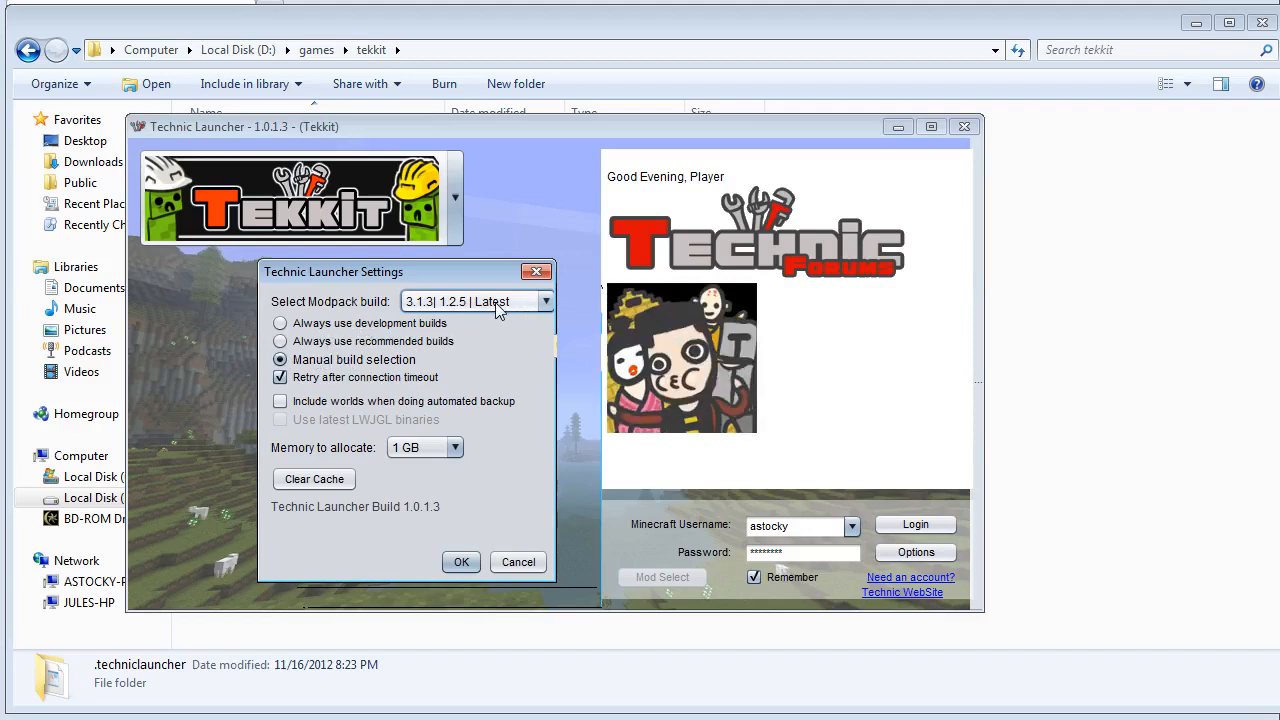
click(462, 563)
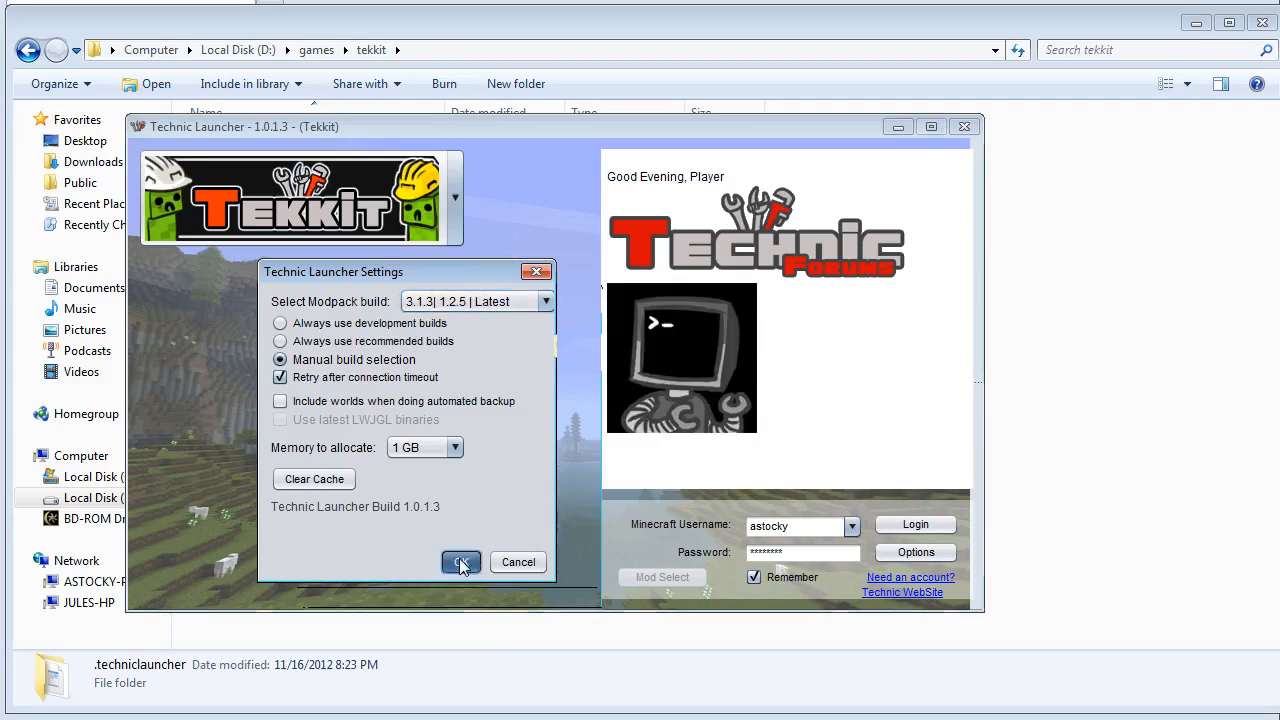
click(915, 524)
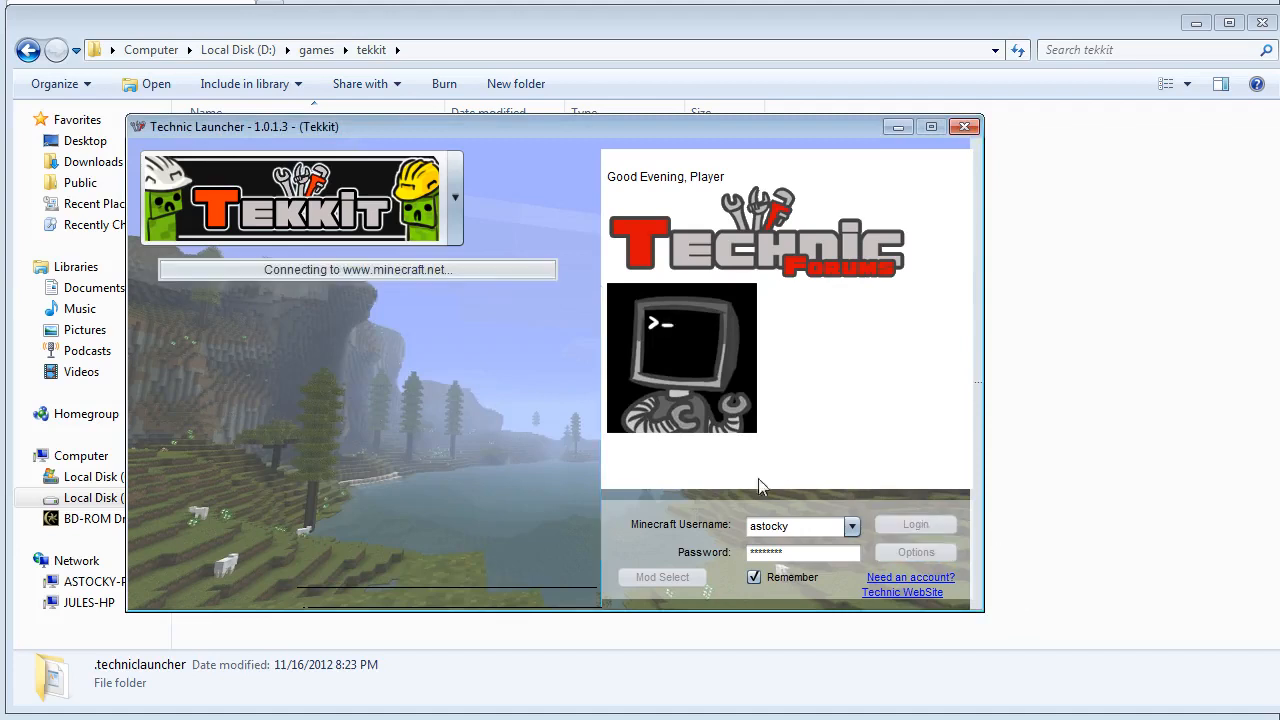
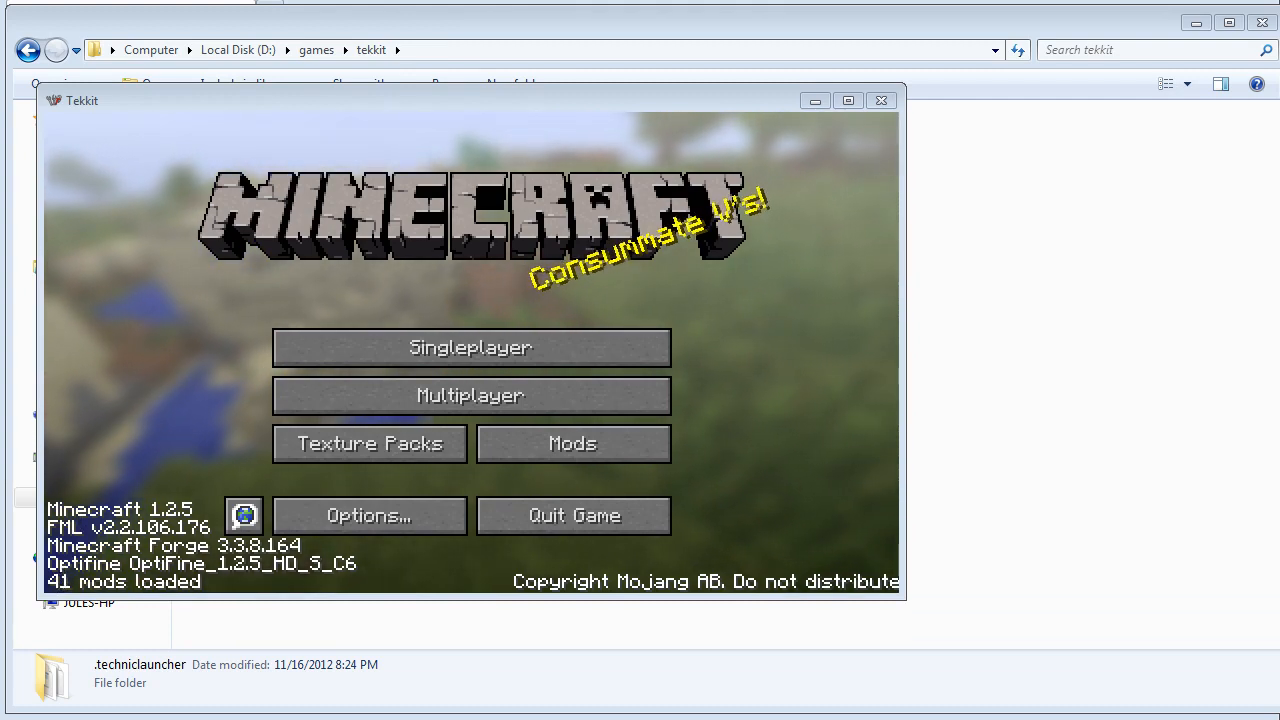
Bring up the server console alongside the game and join the multiplayer server by direct connection to localhost:25565.
mouse_move(890, 391)
mouse_down()
mouse_move(856, 313)
mouse_move(879, 376)
mouse_up()
click(547, 104)
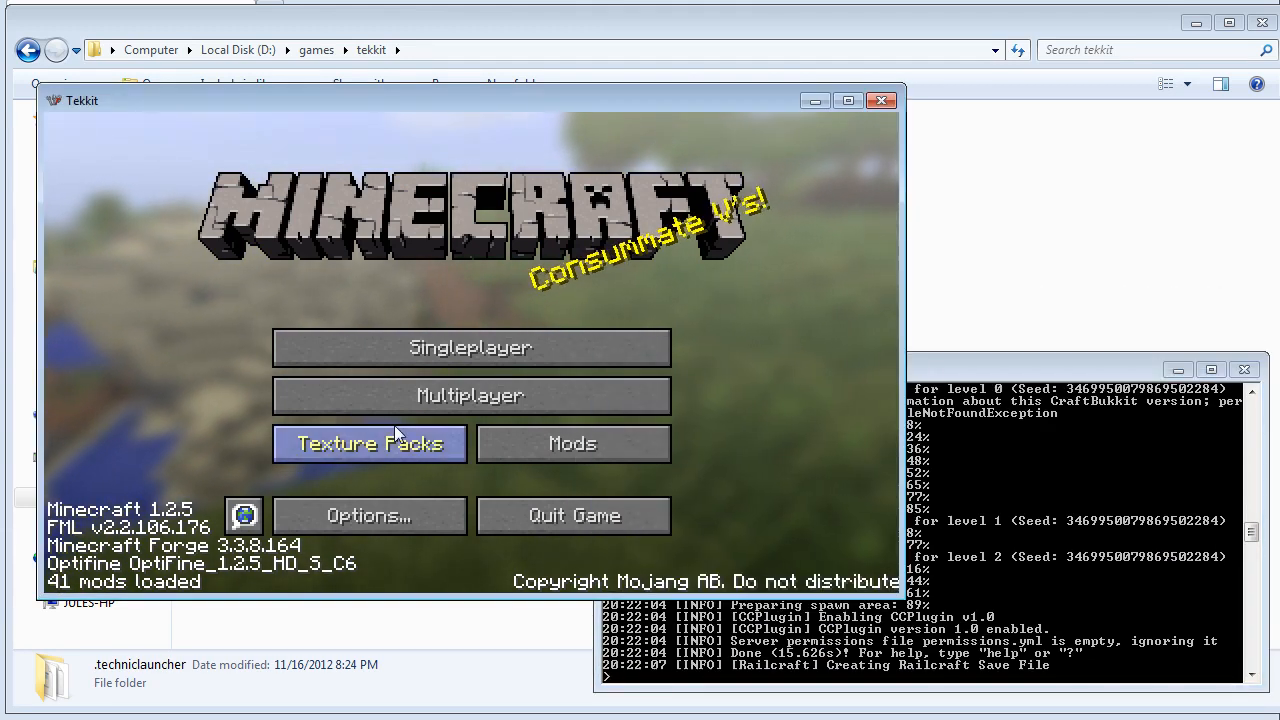
click(440, 396)
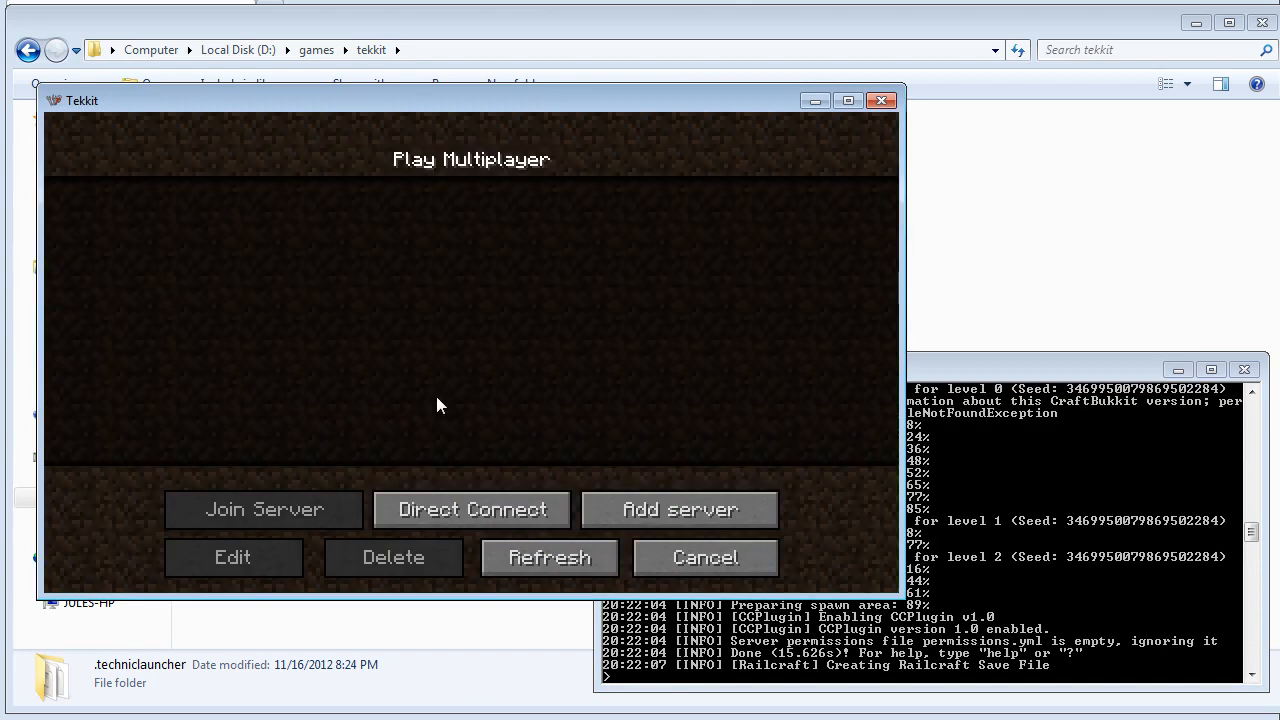
click(473, 512)
text(localhost:25565)
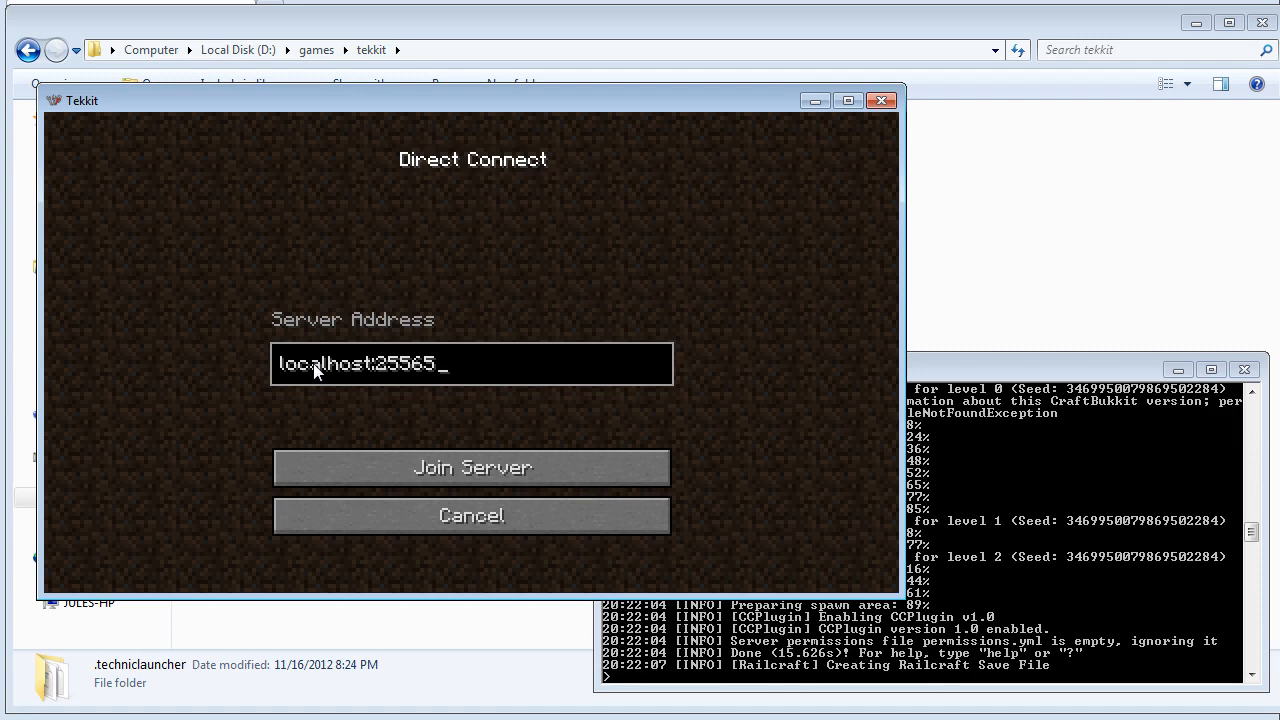
click(464, 472)
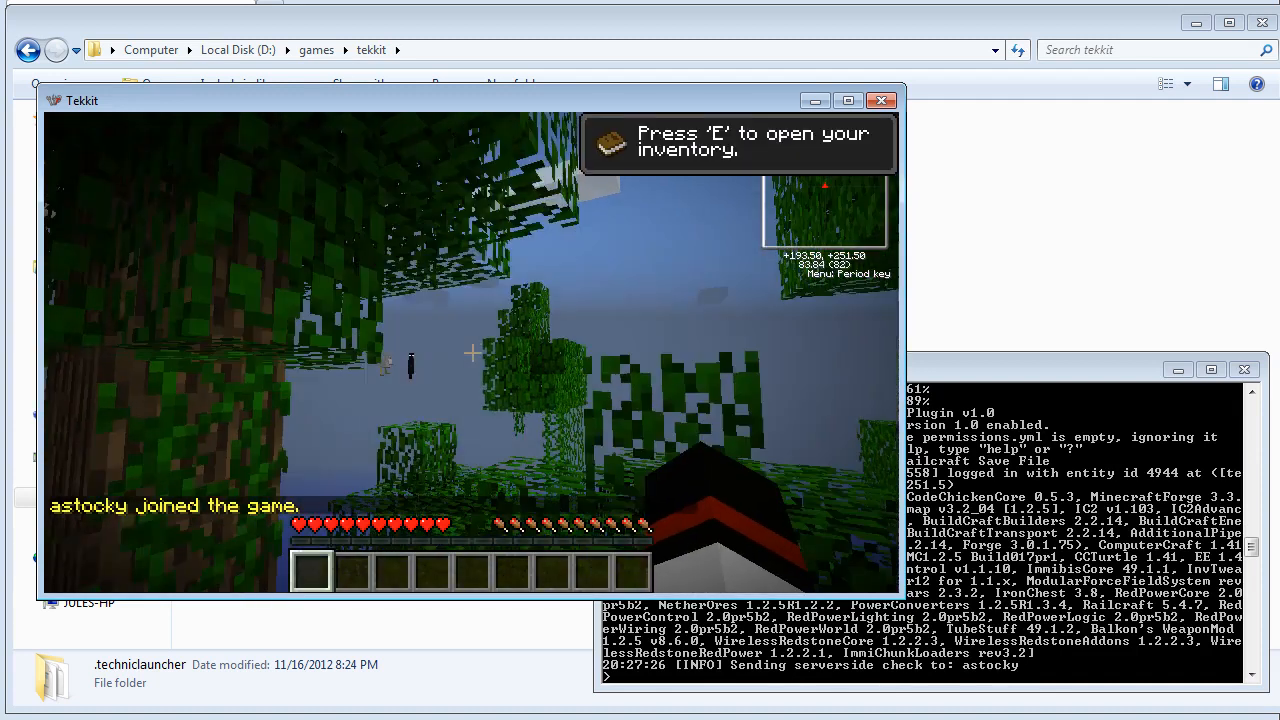
Pause the game, check the server console for the player's login entry, and return to the game.
key(Escape)
click(897, 533)
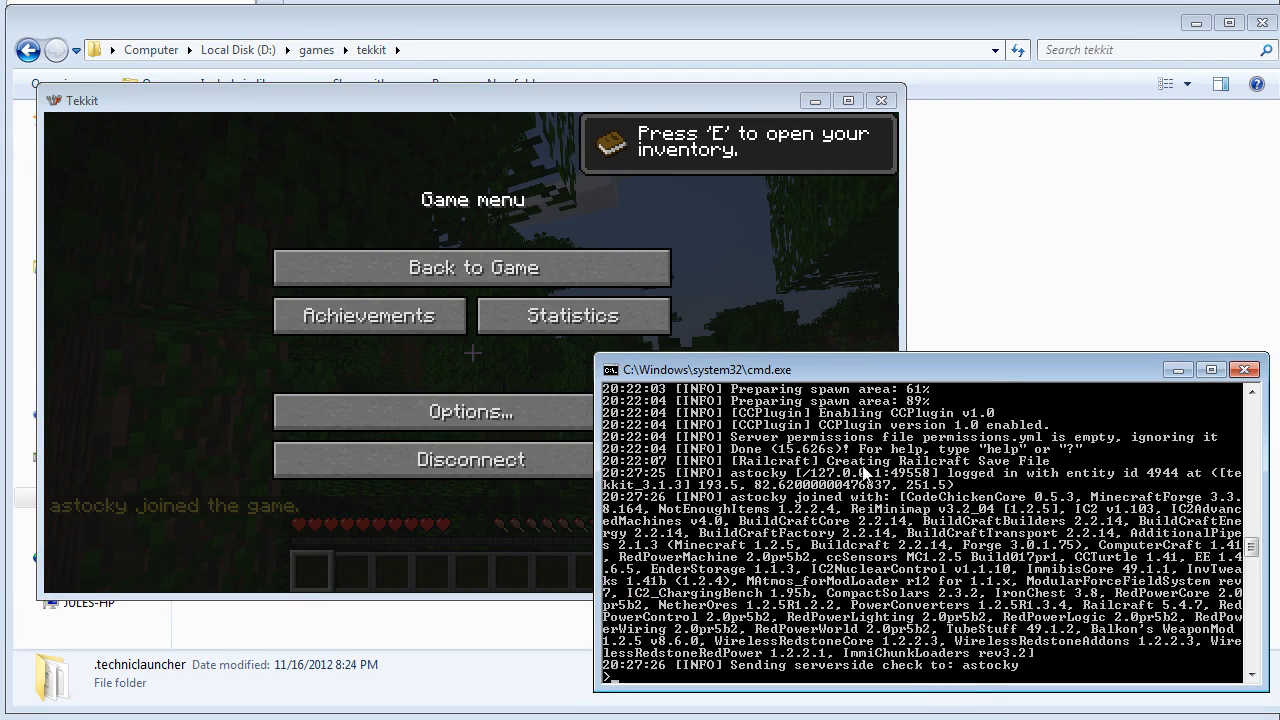
click(691, 221)
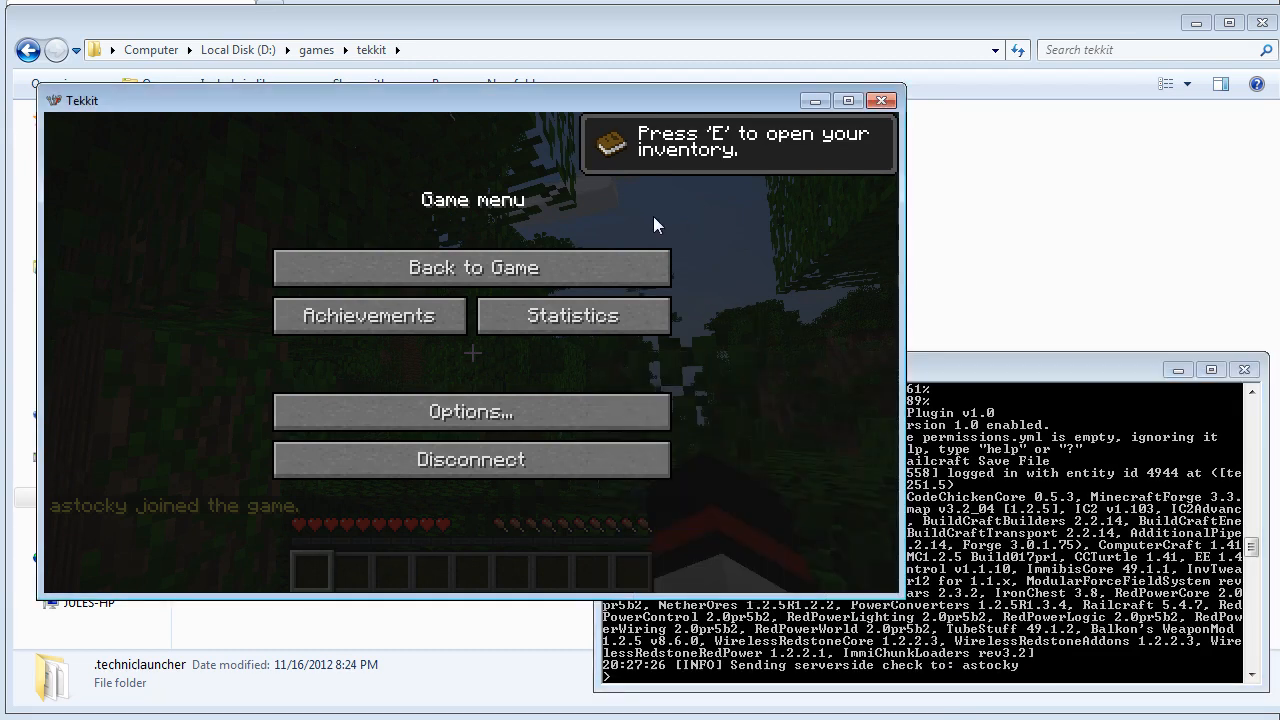
click(579, 264)
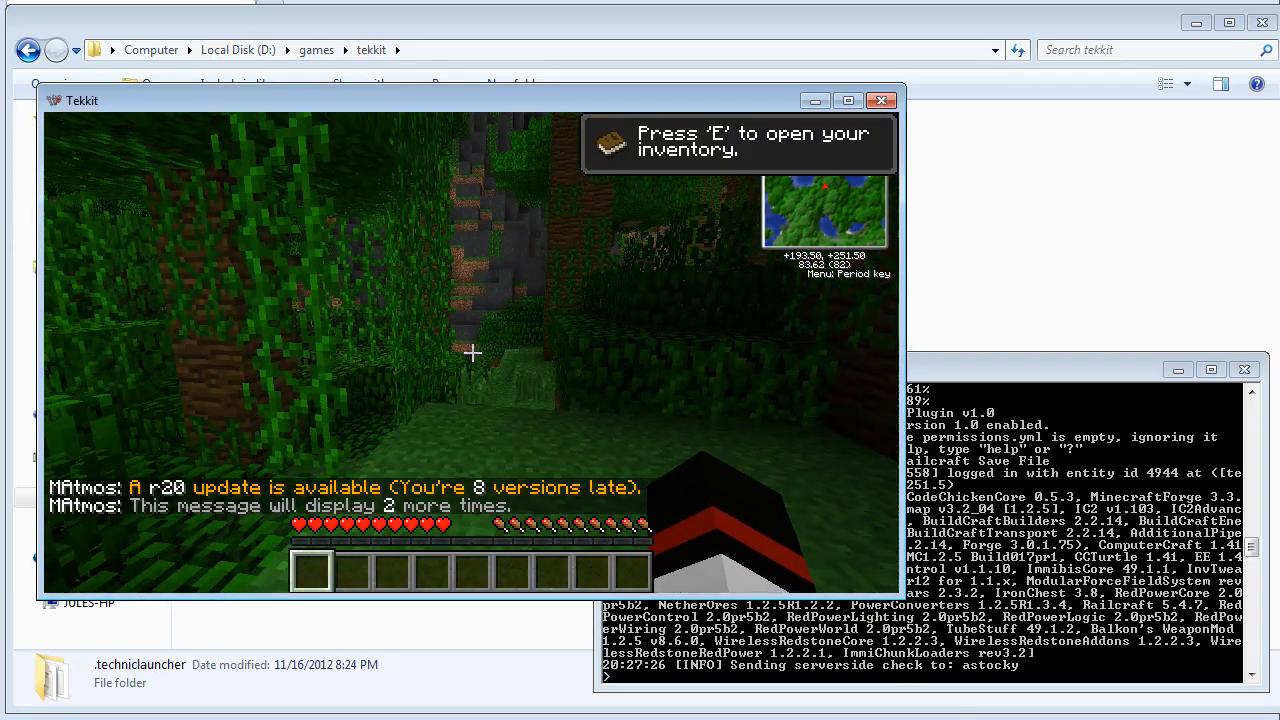
Walk through the jungle around the spawn point and over the treetops to explore the server's world.
key(w)
key(w)
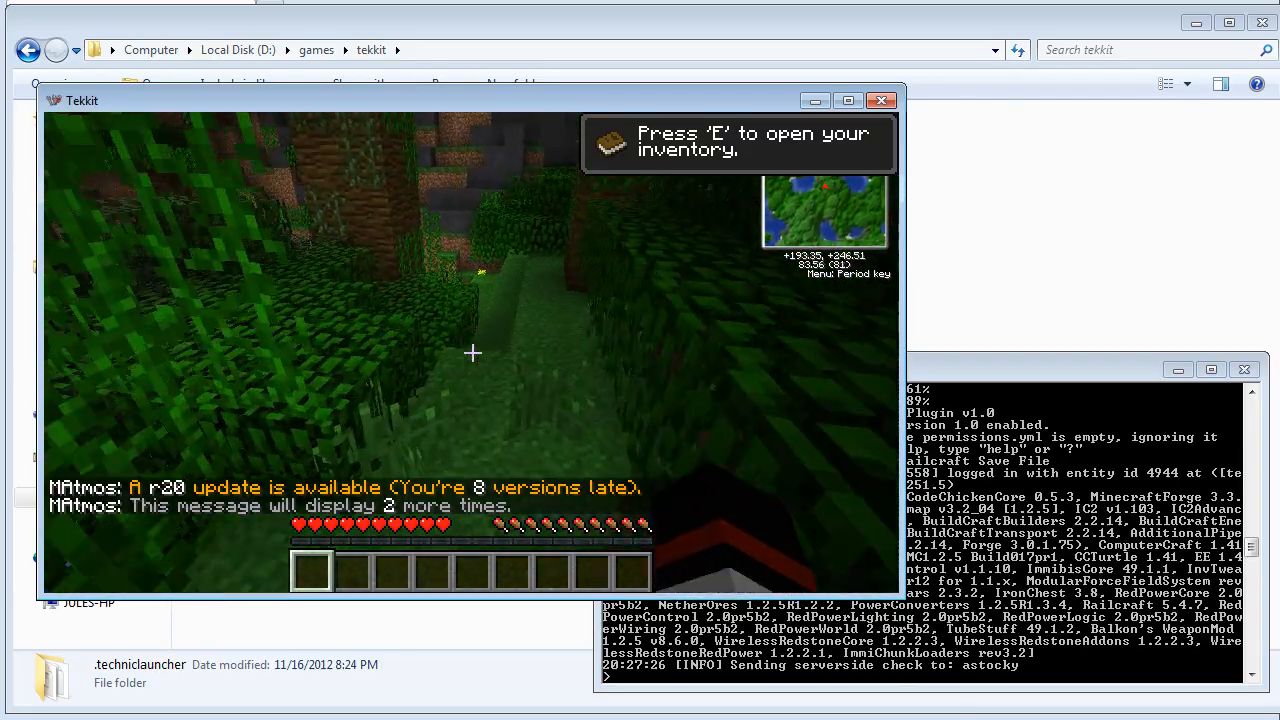
key(w)
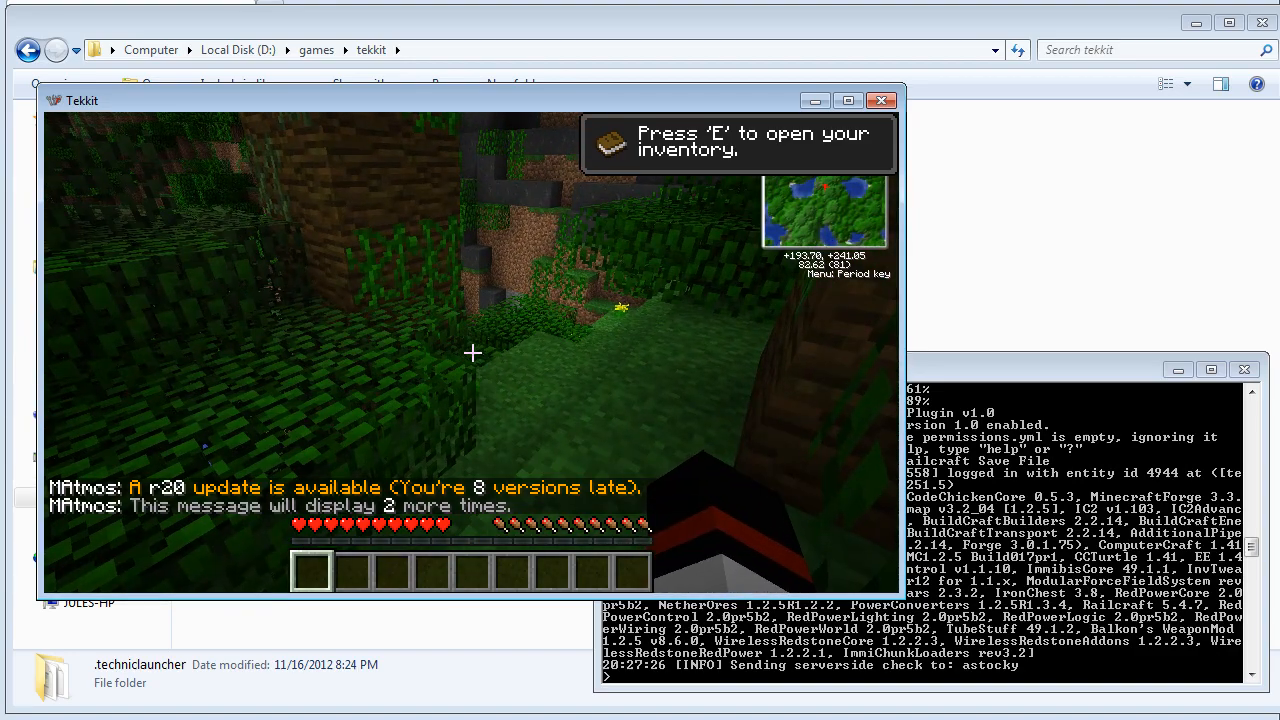
key(w)
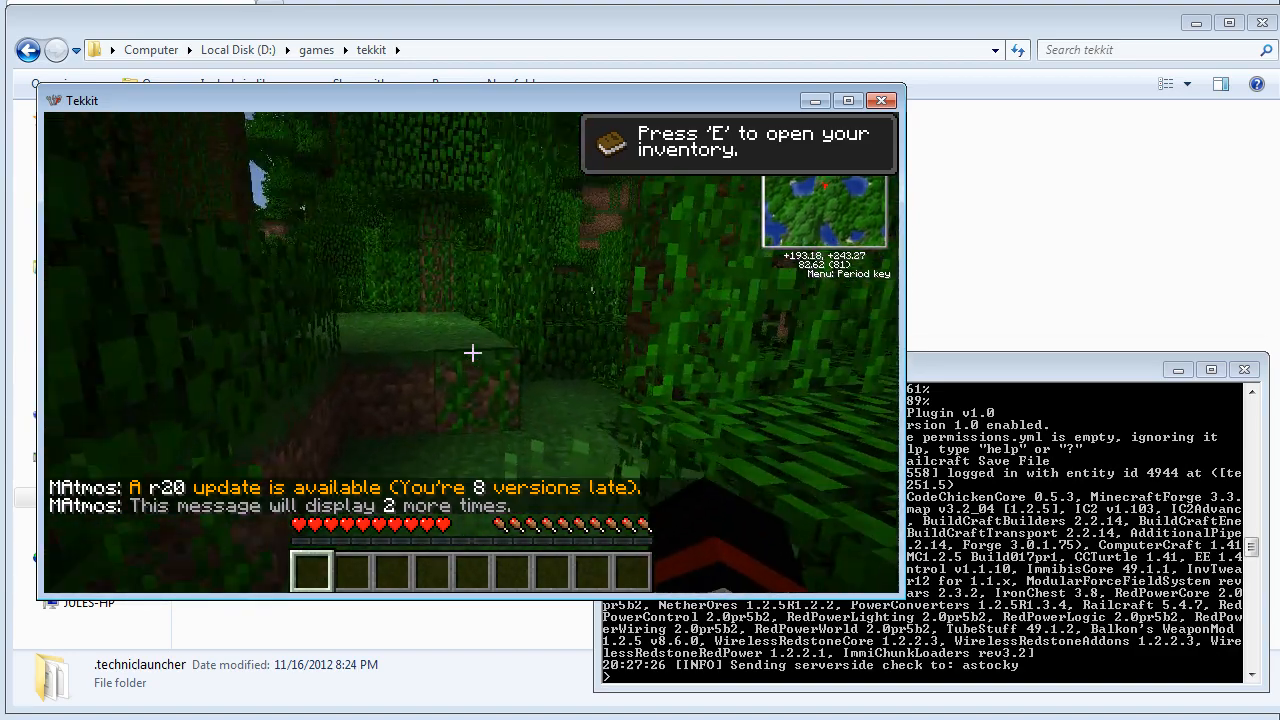
key(space)
key(w)
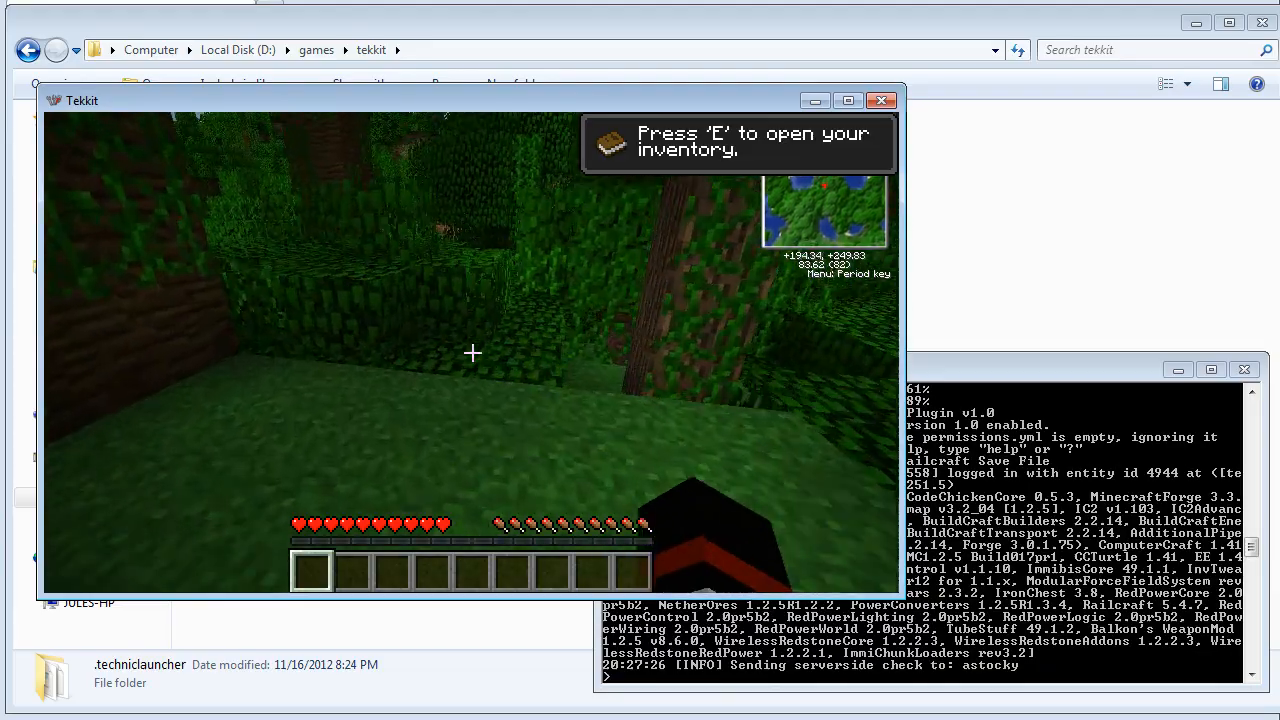
key(w)
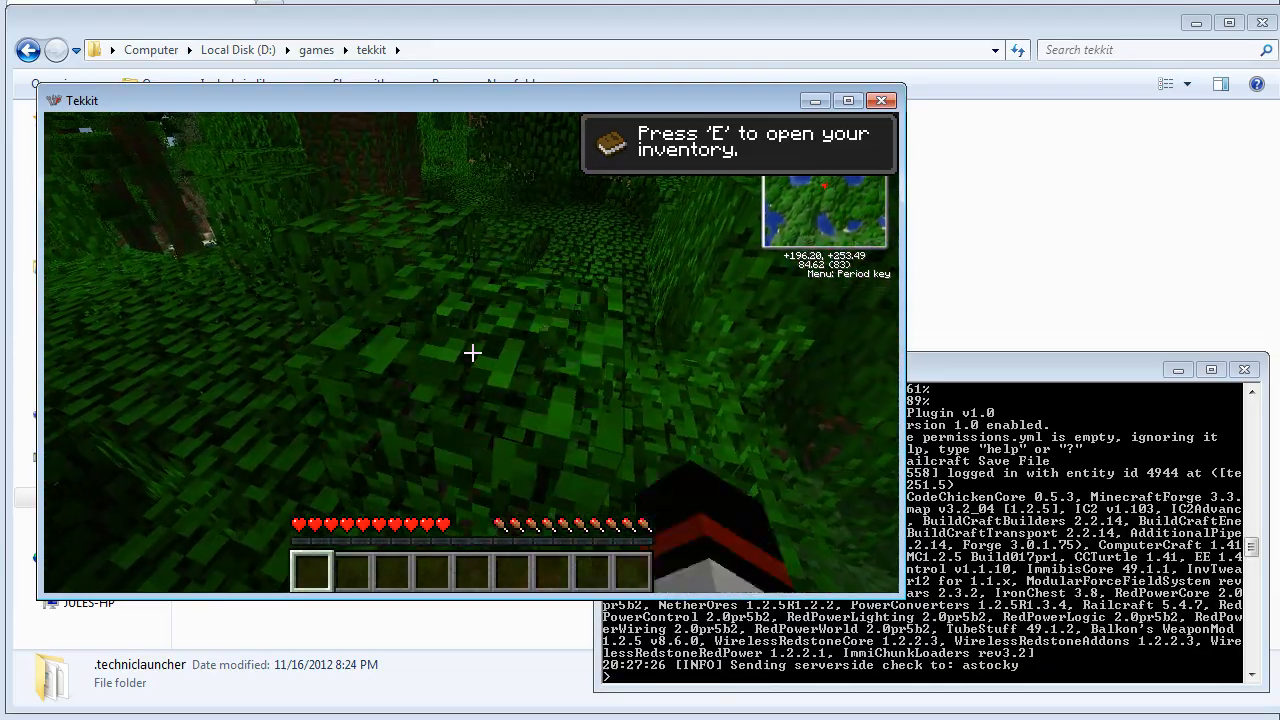
key(w)
click(472, 352)
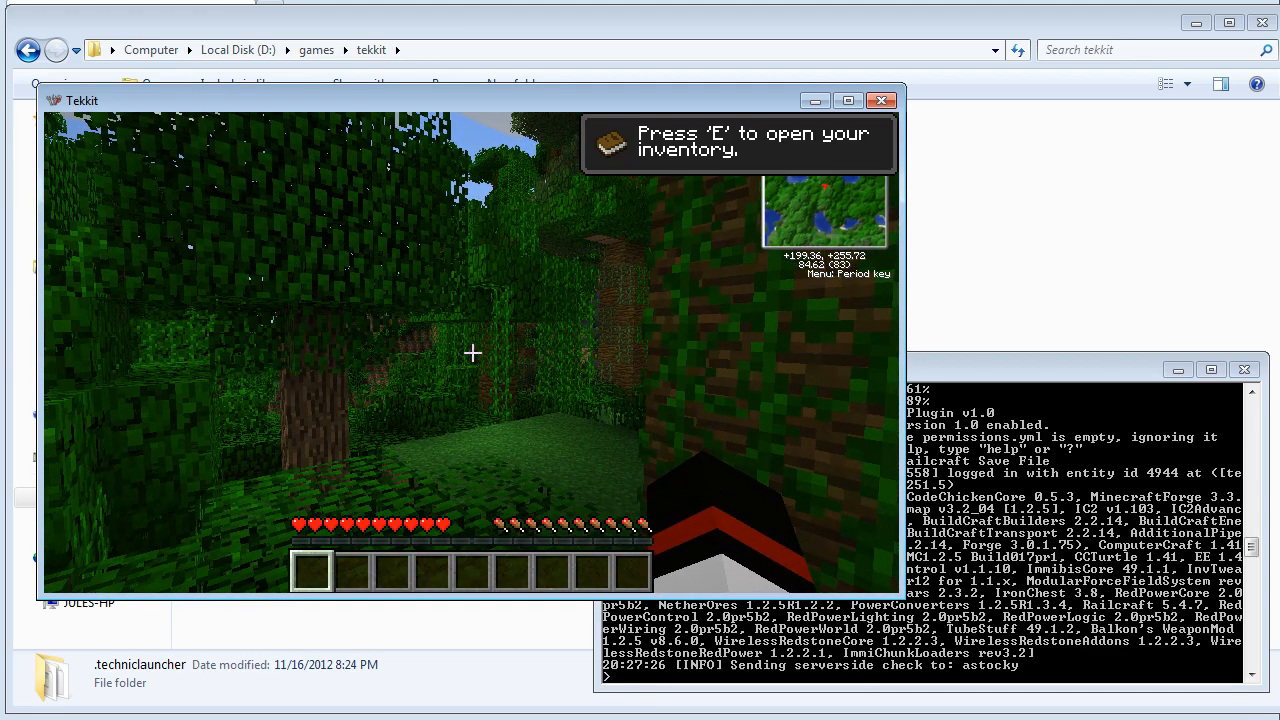
key(w)
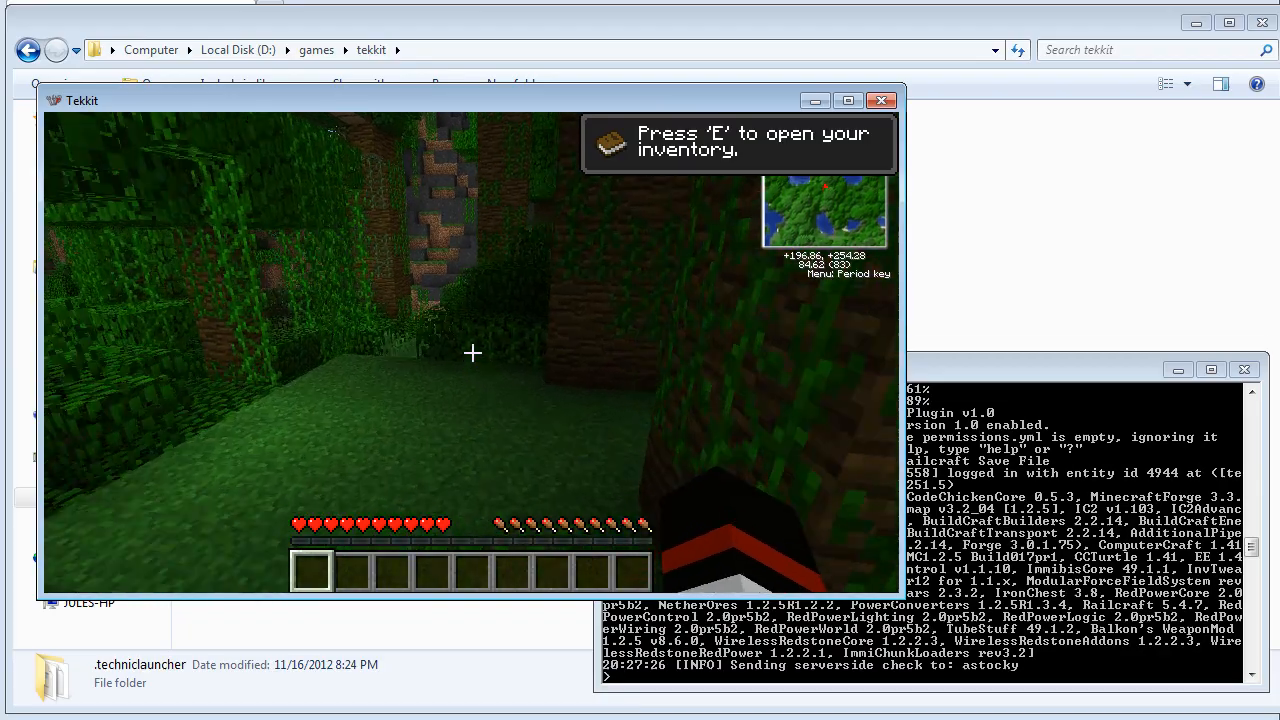
key(w)
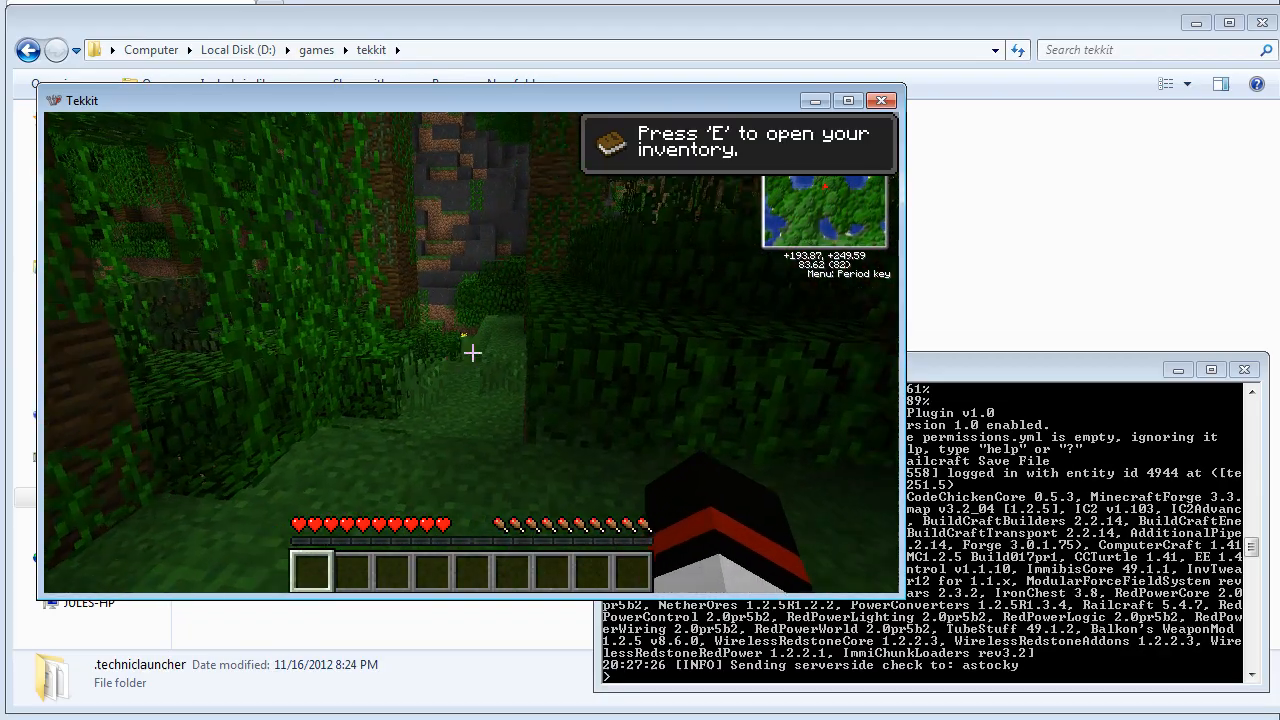
key(w)
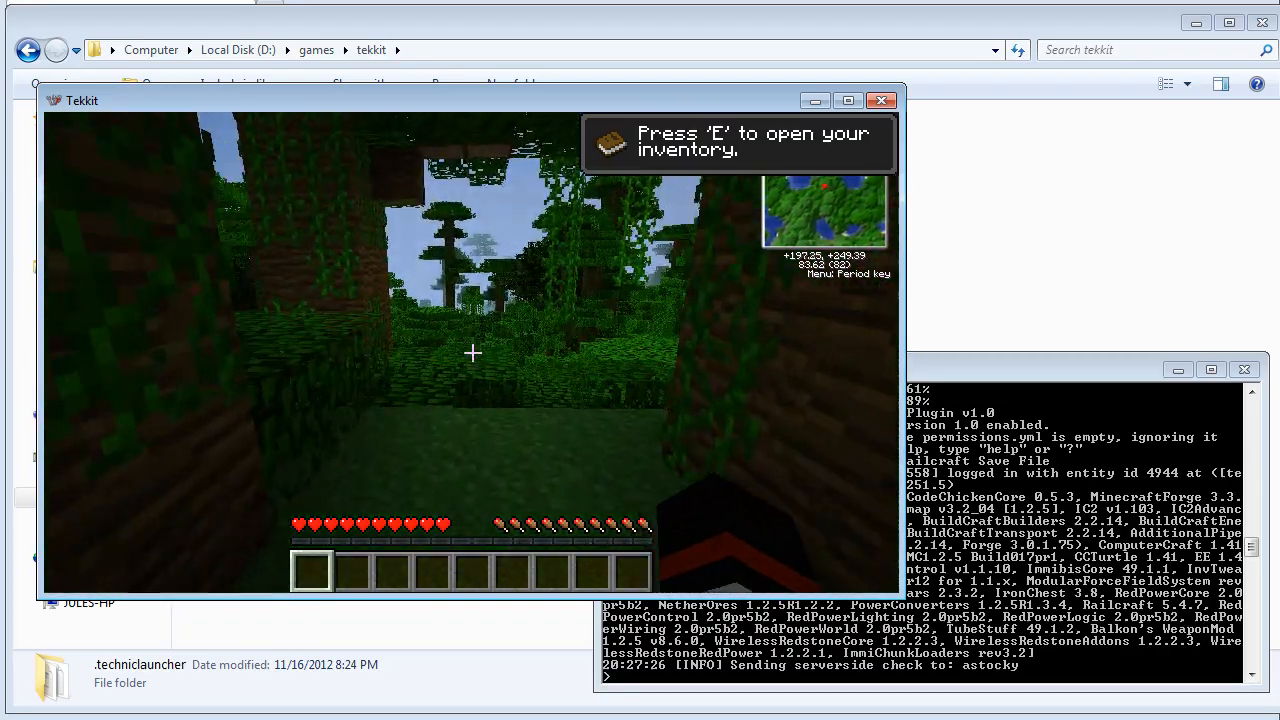
key(w)
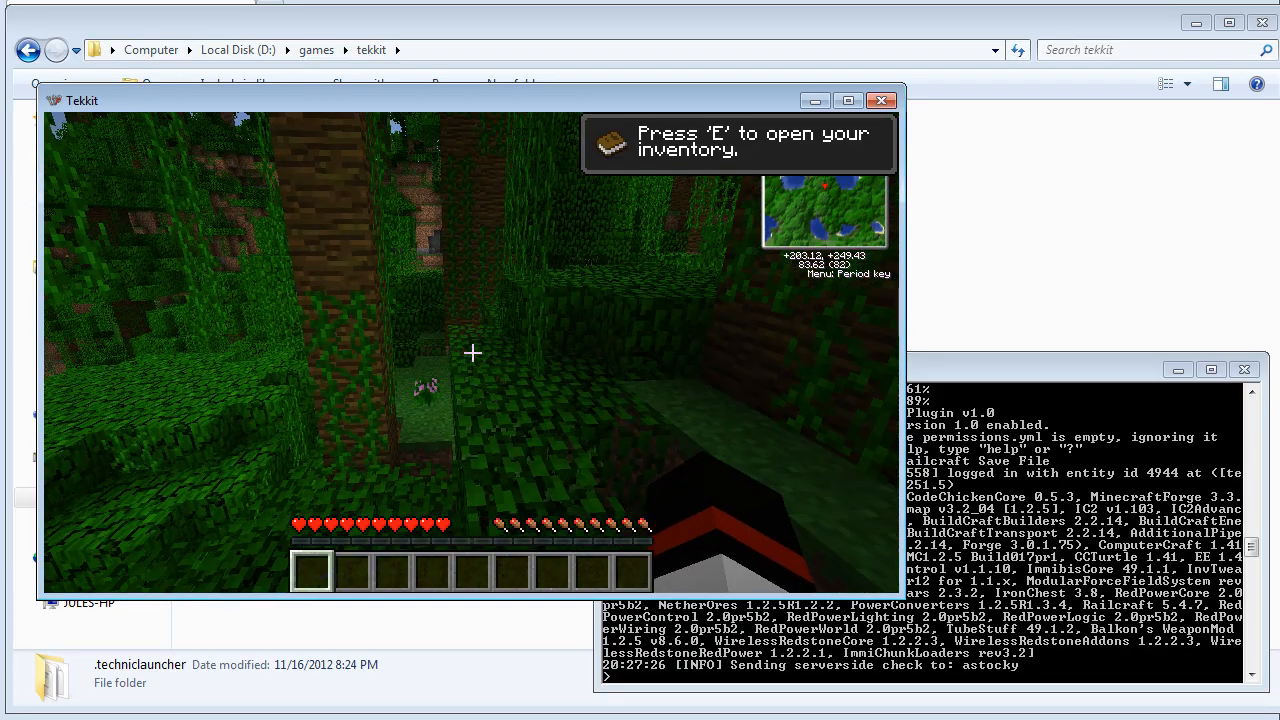
key(w)
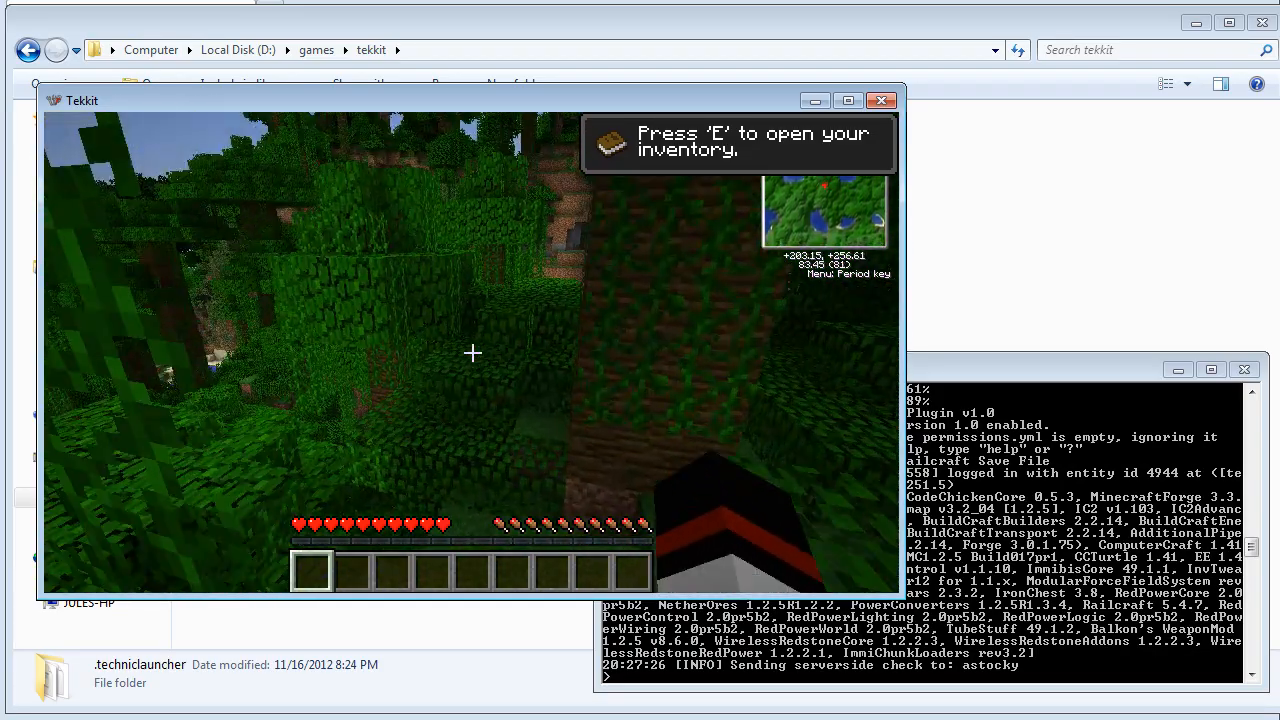
key(w)
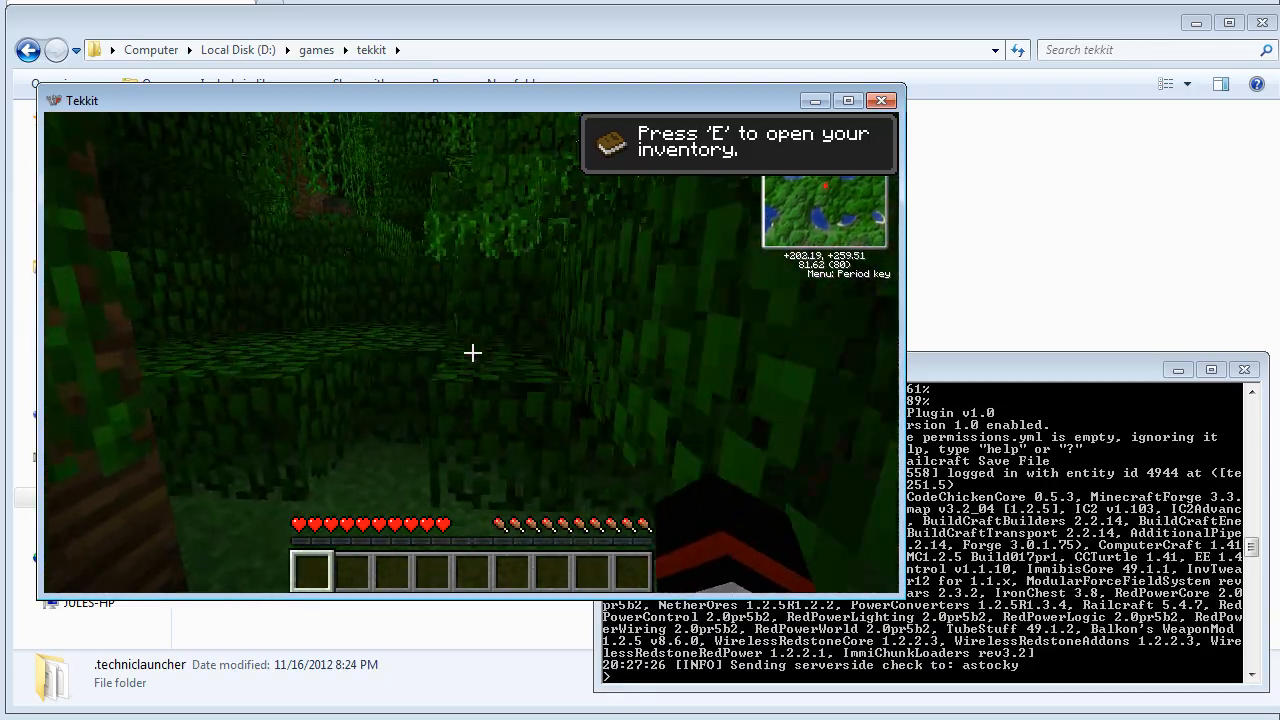
key(w)
key(space)
click(473, 352)
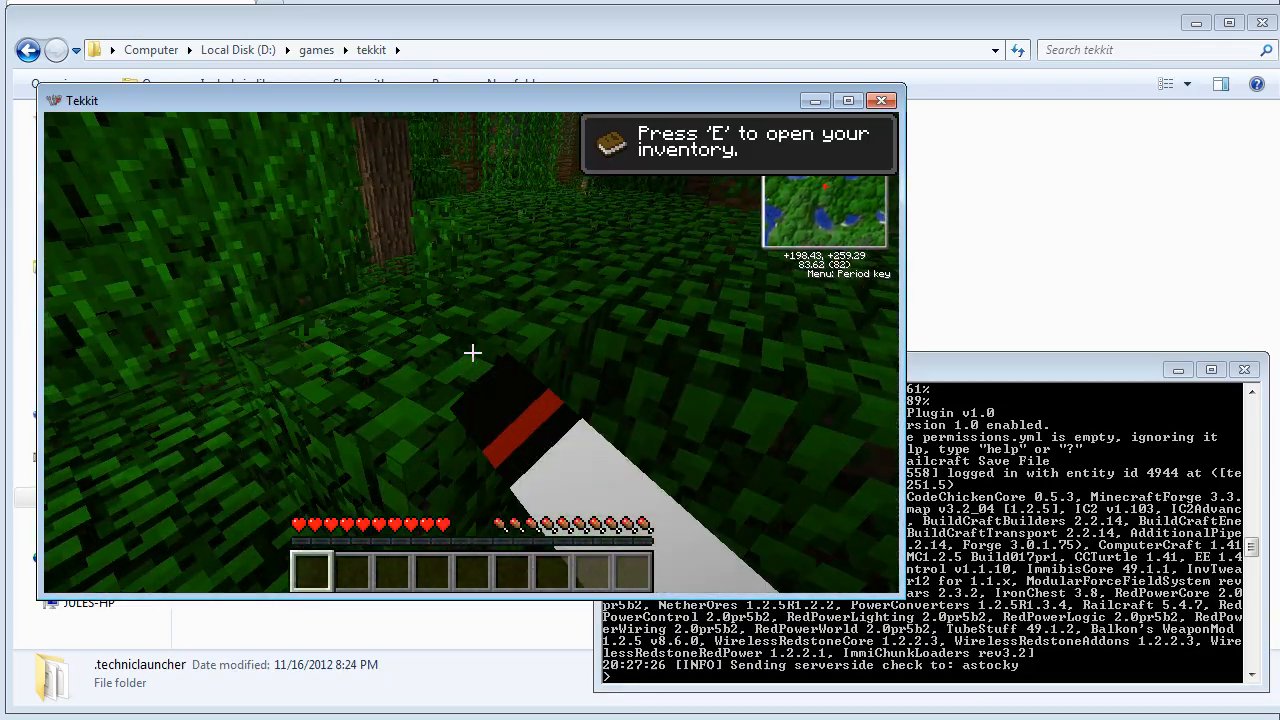
key(w)
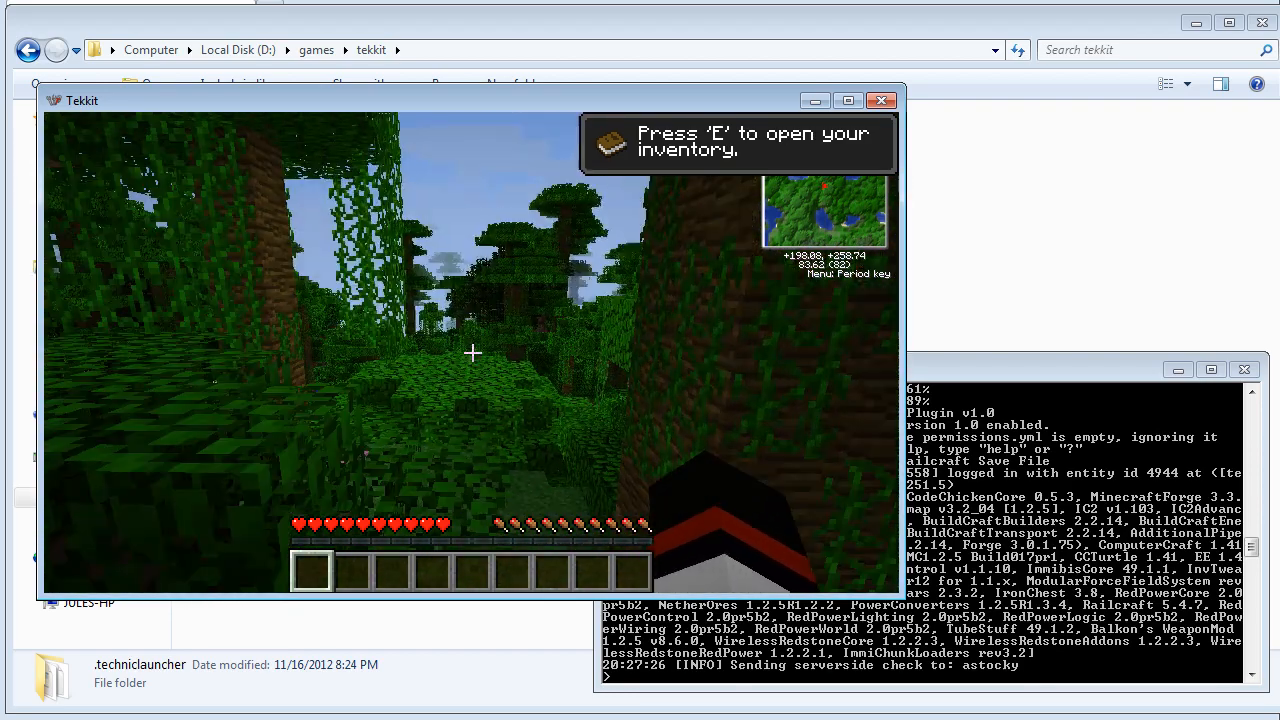
key(w)
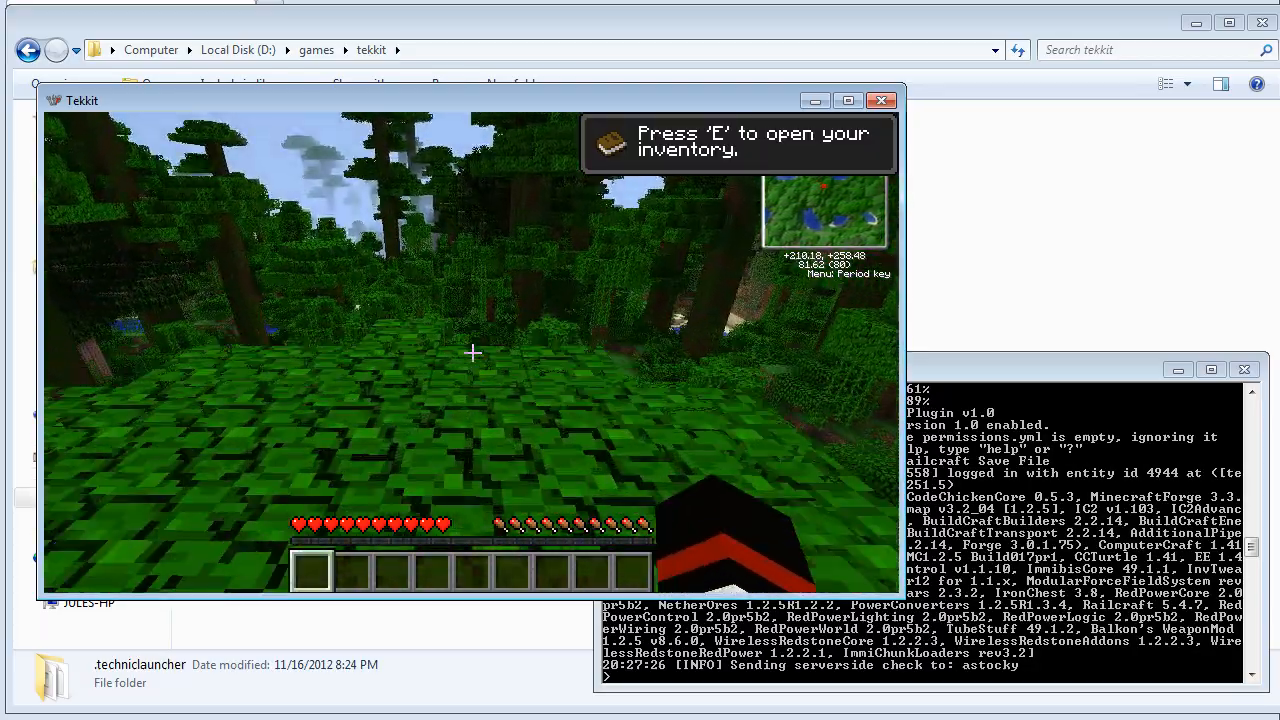
key(w)
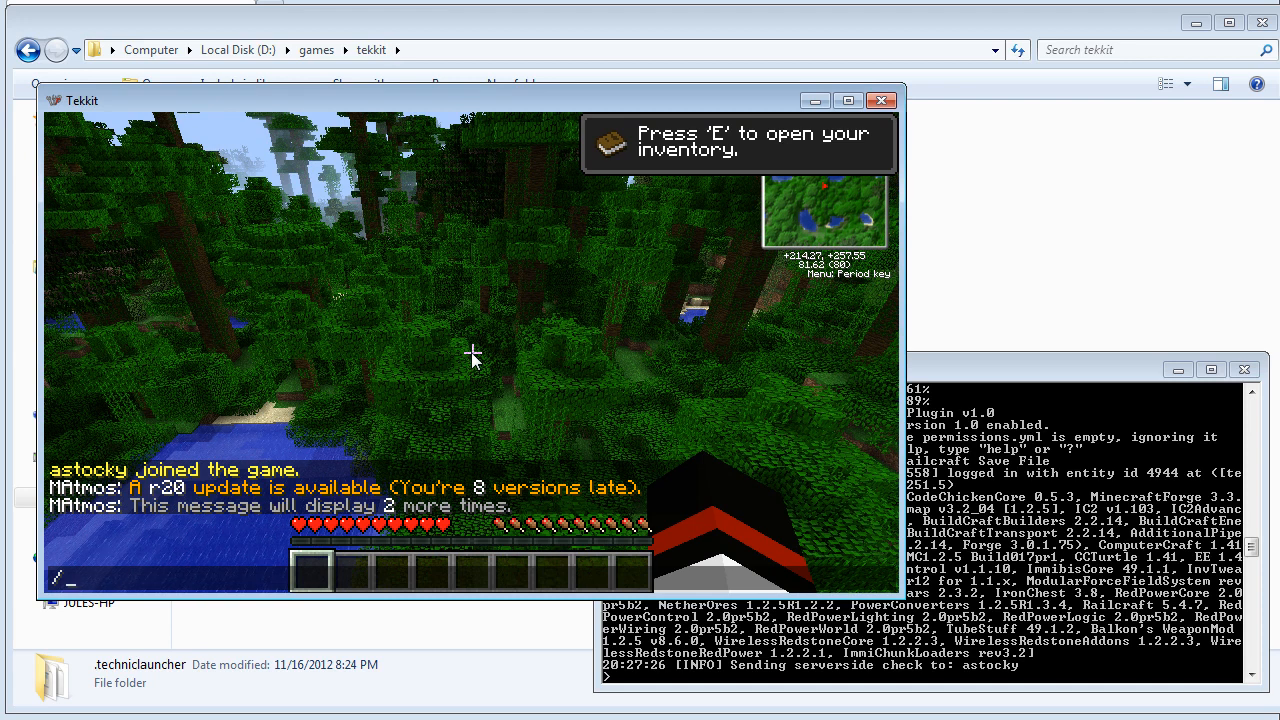
Try to change the world time with the /time command in the game chat, and walk on through the jungle.
text(0)
key(Return)
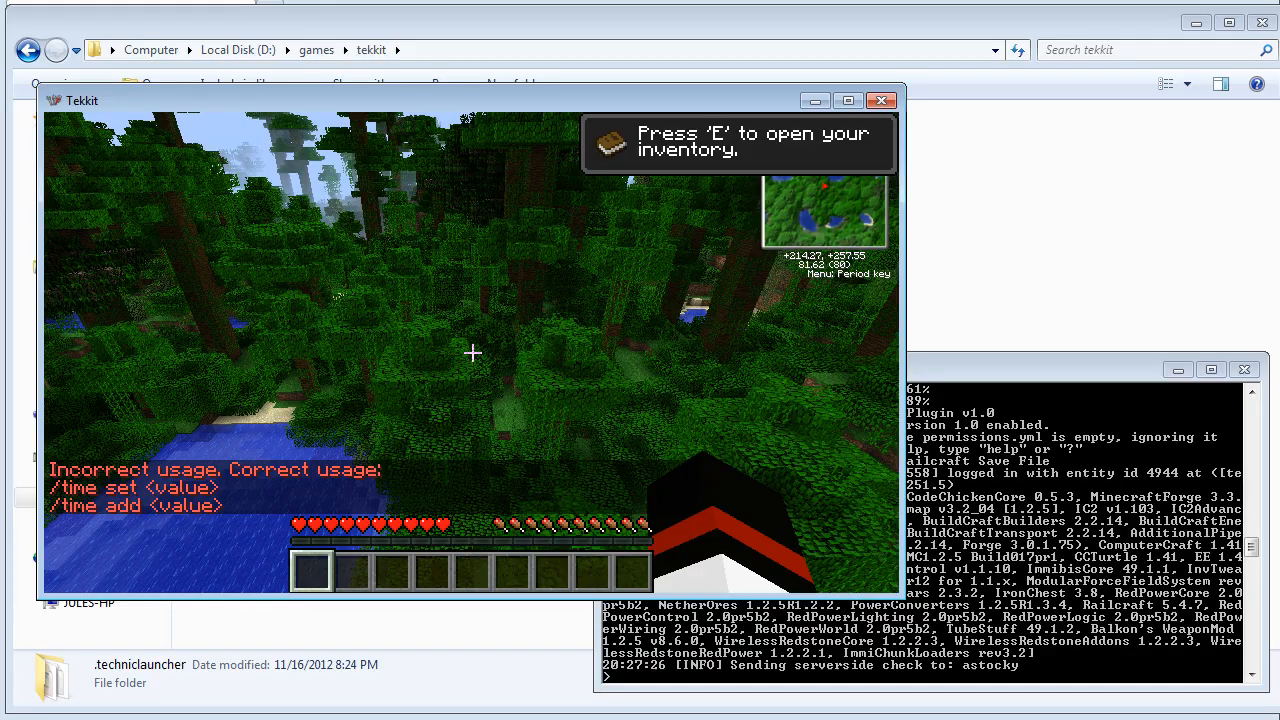
key(w)
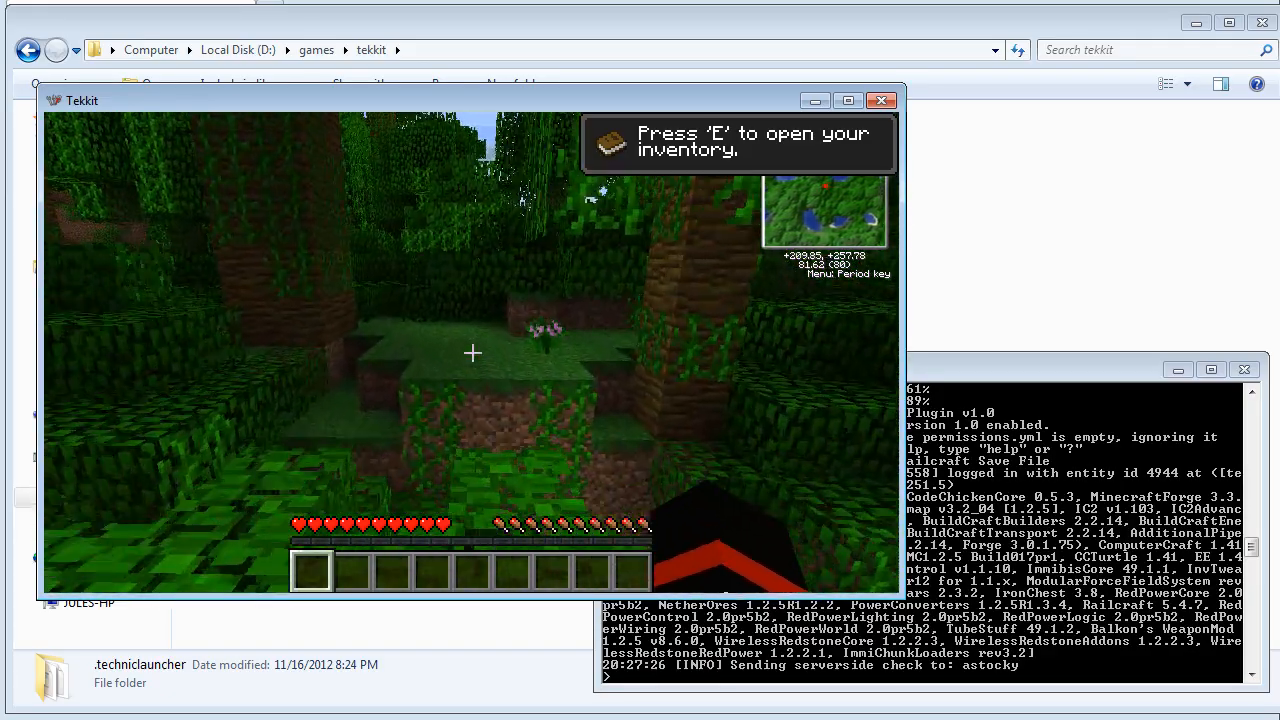
key(w)
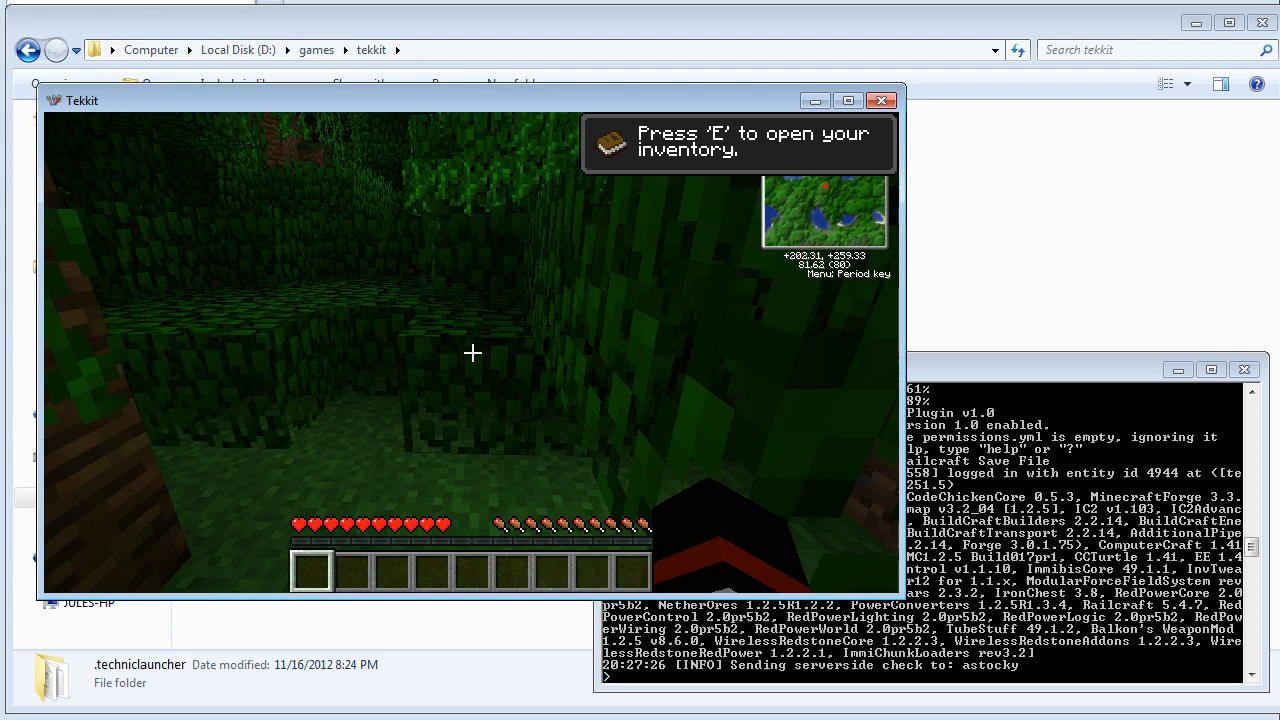
key(w)
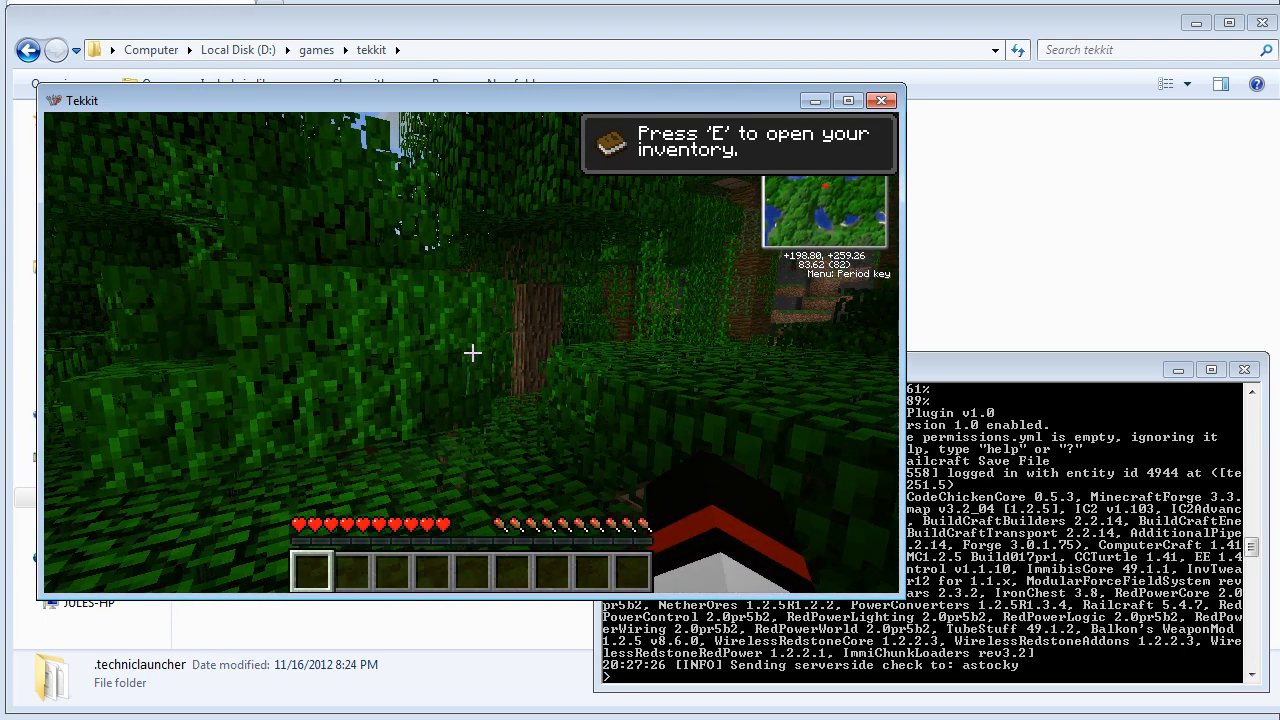
Show the first page of the server's command list by running /help in the game chat.
text(t)
text(/help)
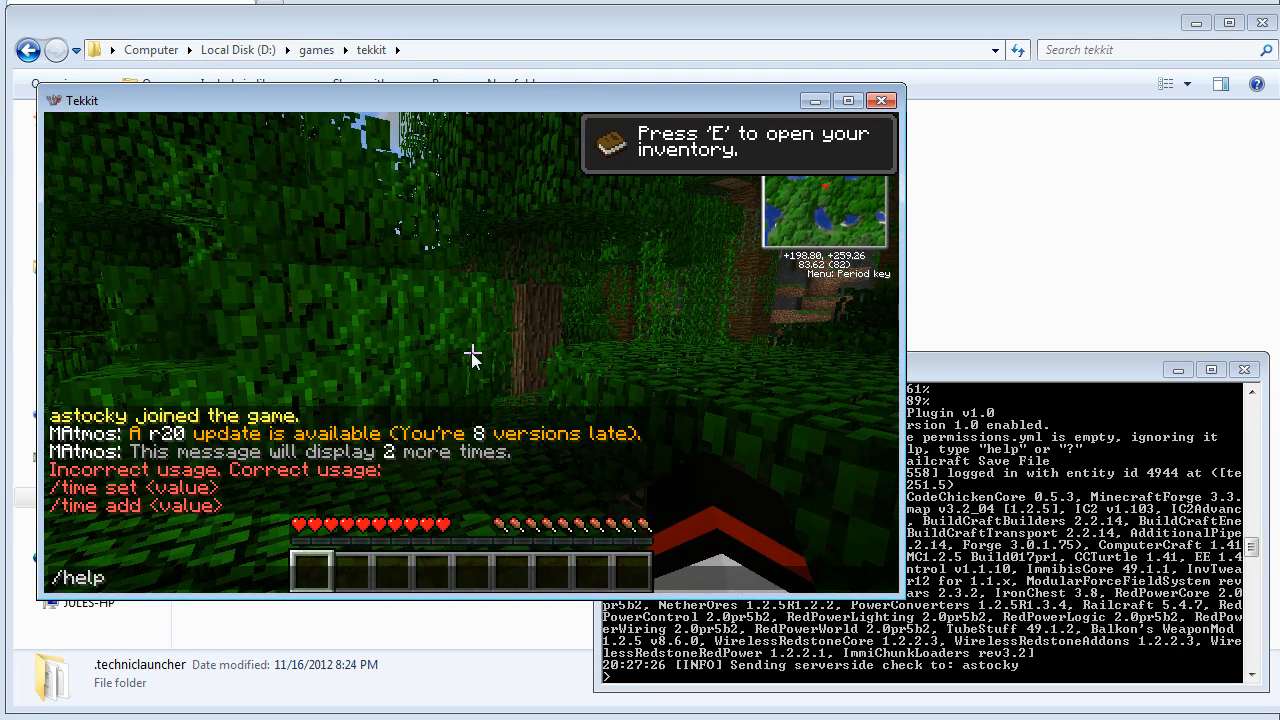
key(Return)
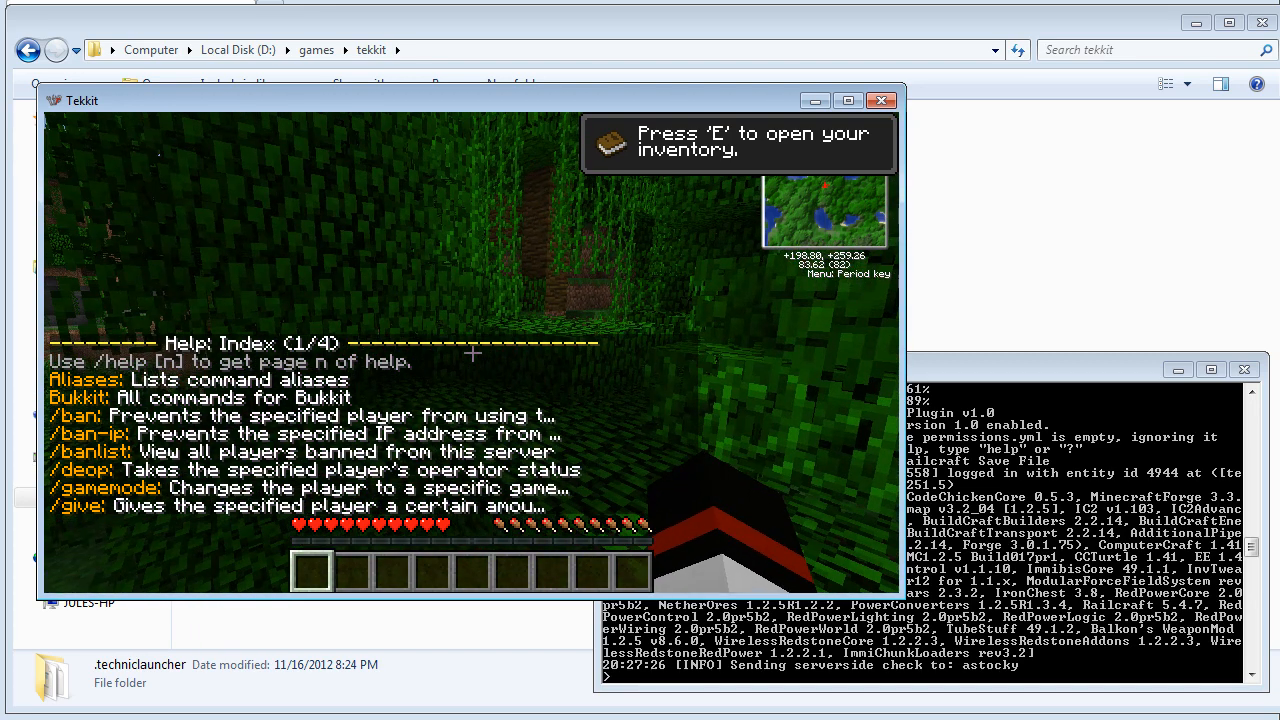
Give the player's own account operator status with the /op command in the game chat, and walk on over the treetops.
text(t/op aso)
key(BackSpace)
text(tocky)
key(Return)
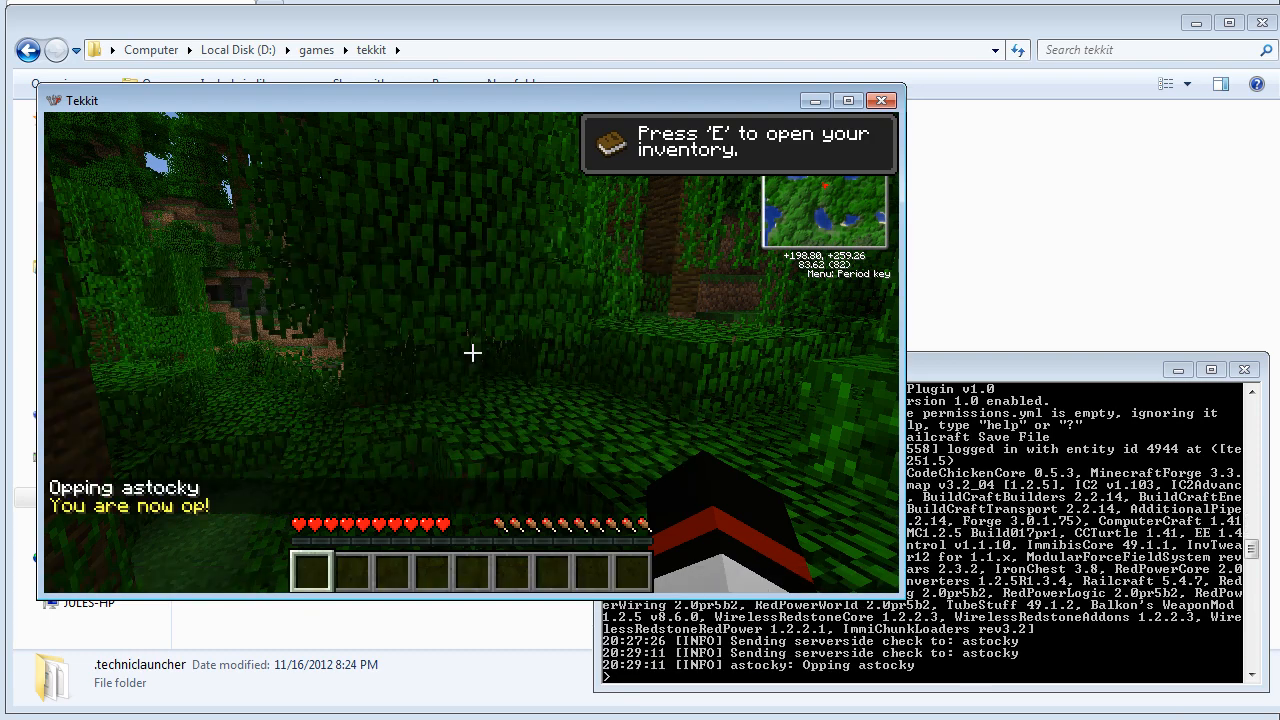
key(w)
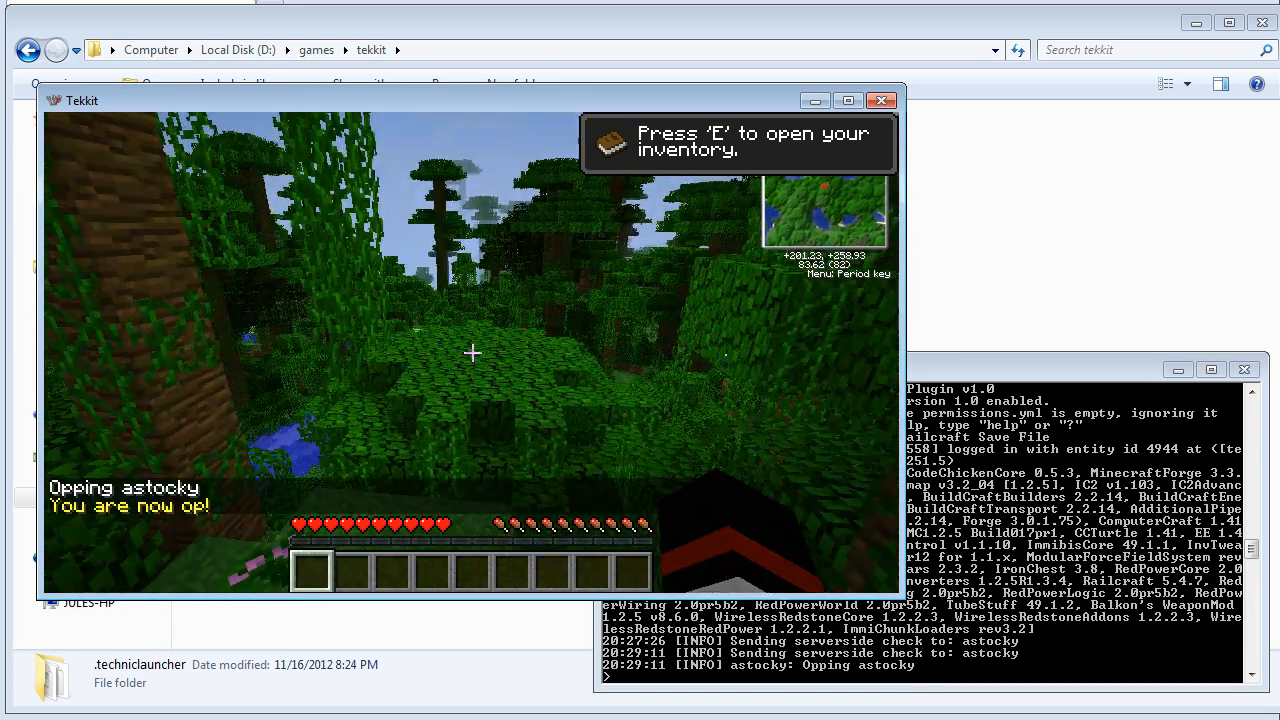
key(w)
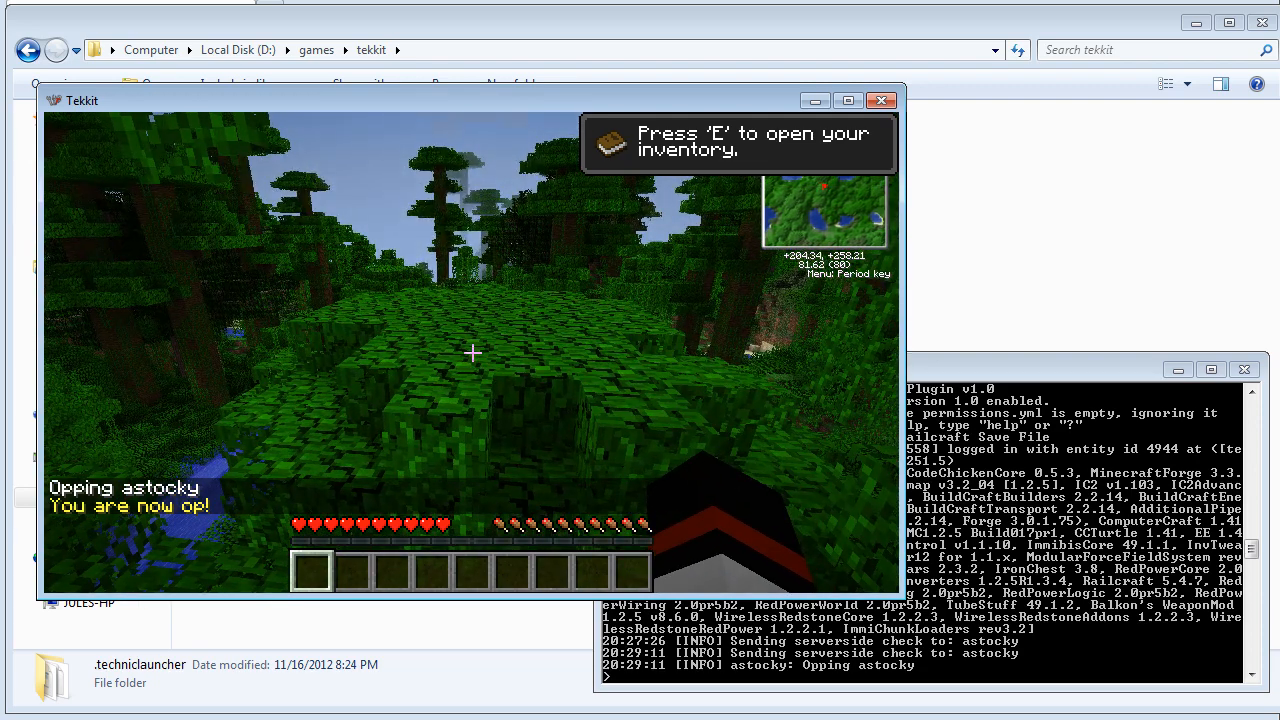
Disconnect from the multiplayer server and quit the Tekkit game.
key(Escape)
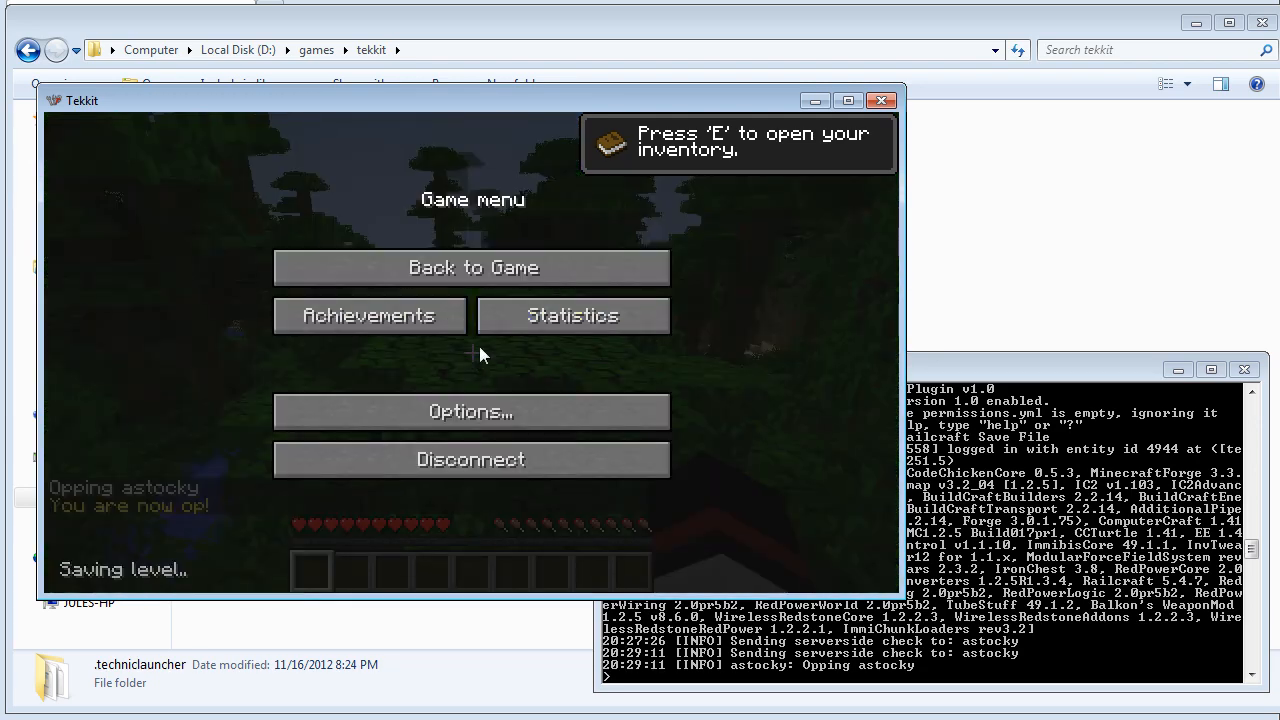
click(476, 455)
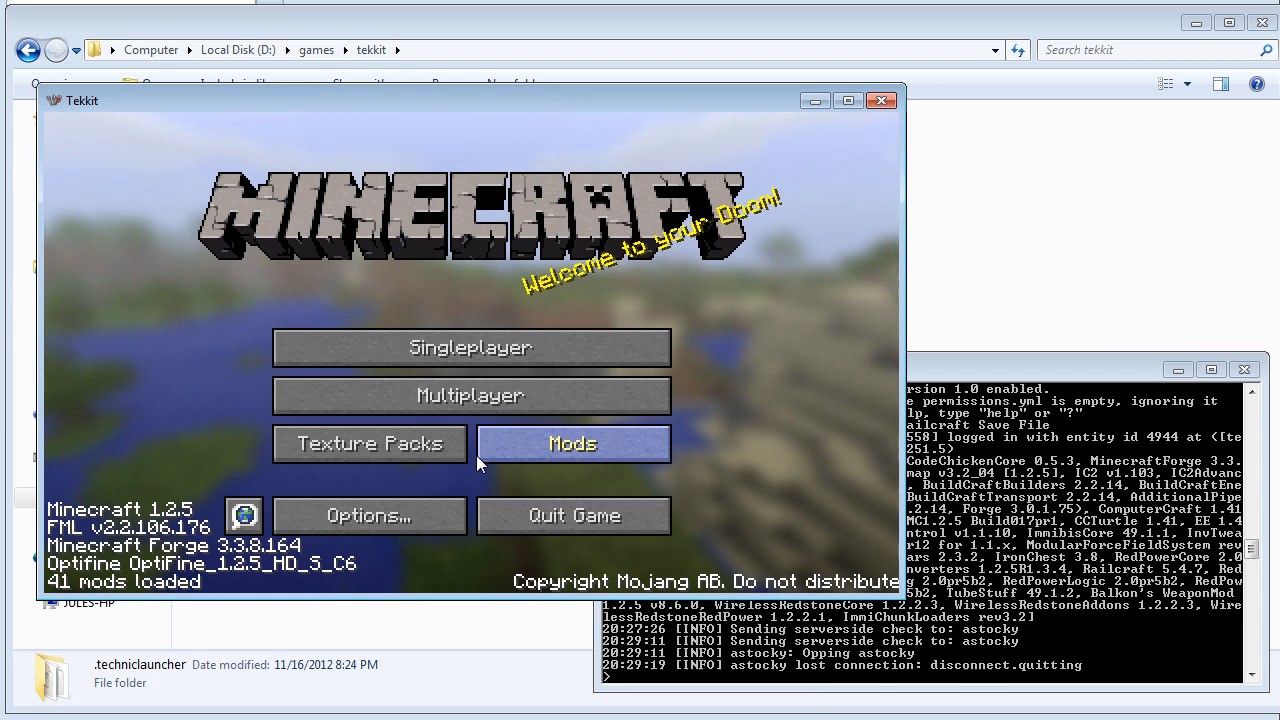
click(571, 521)
Shut down the Tekkit server with the stop command in its console, and dismiss the console window.
drag(801, 369, 502, 270)
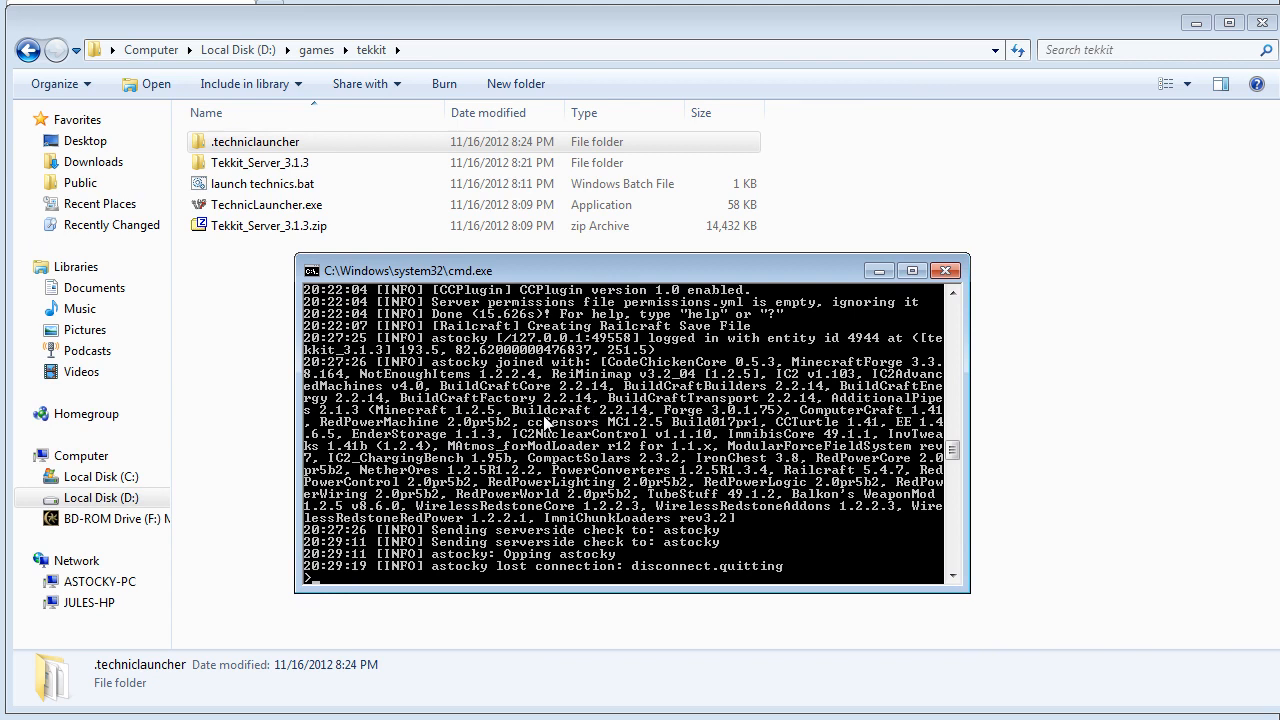
text(stop)
key(Return)
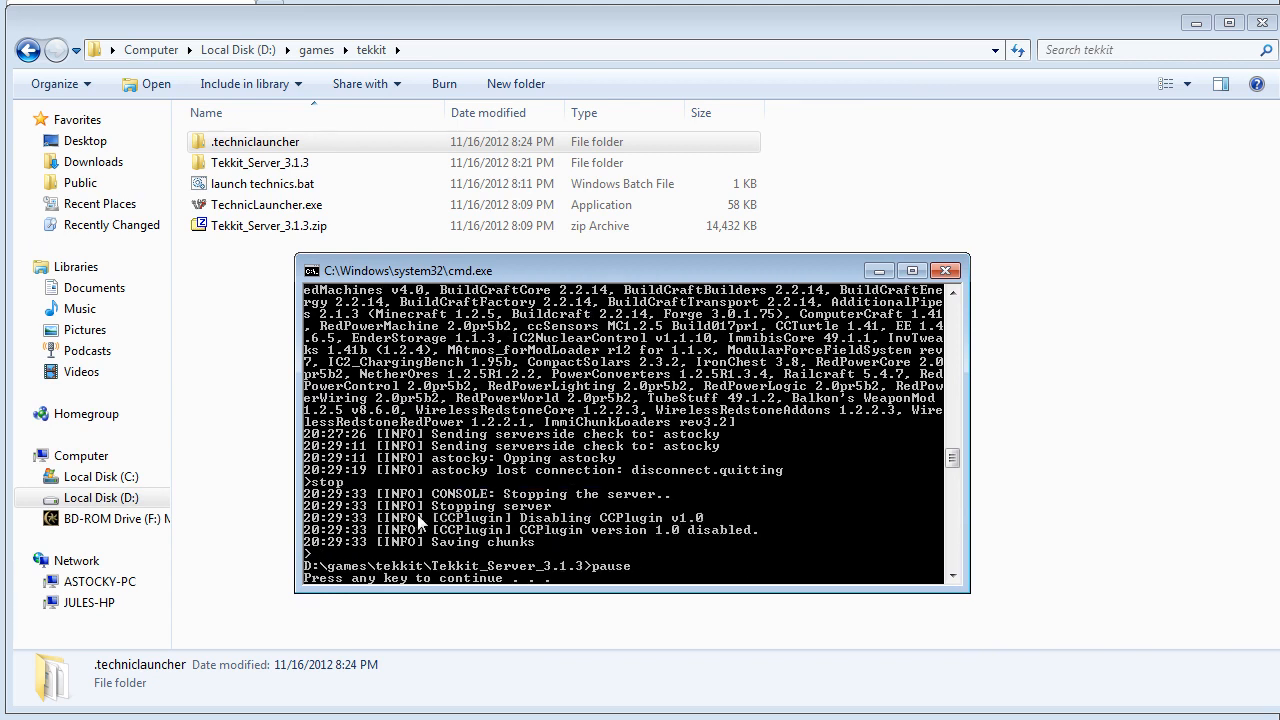
key(Return)
Open the server.properties file from the Tekkit_Server_3.1.3 folder.
click(343, 248)
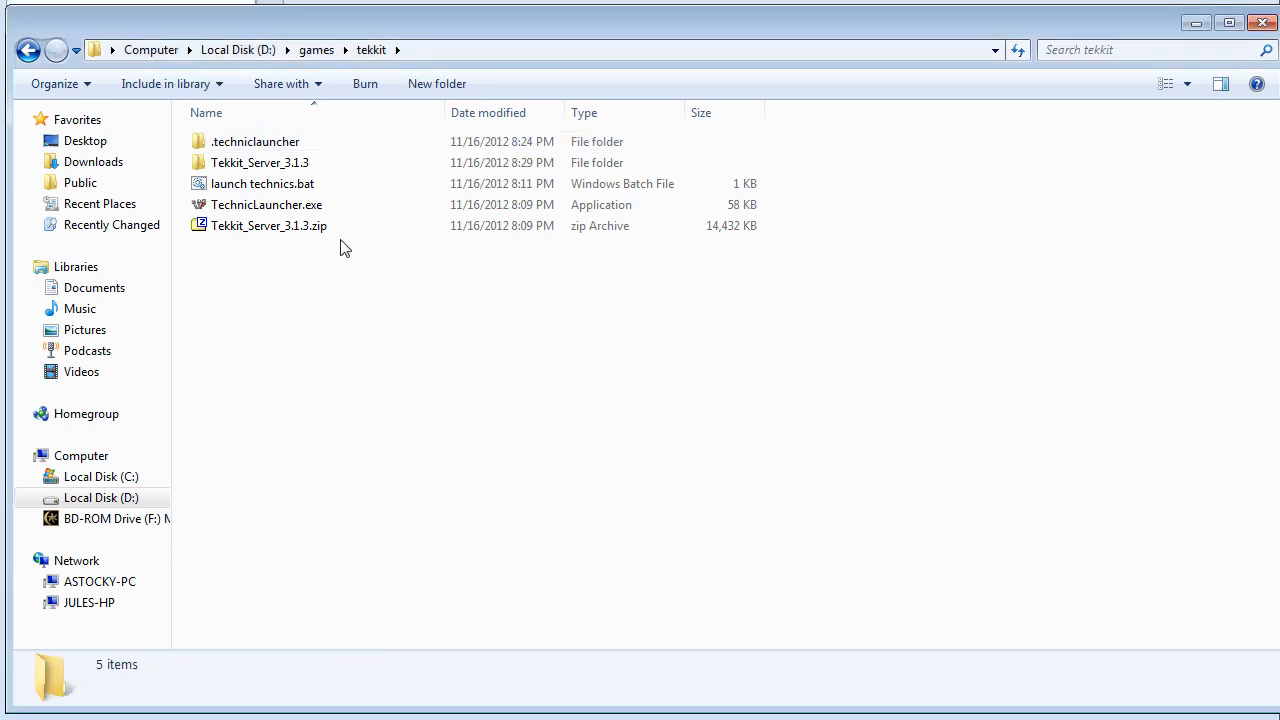
double_click(278, 166)
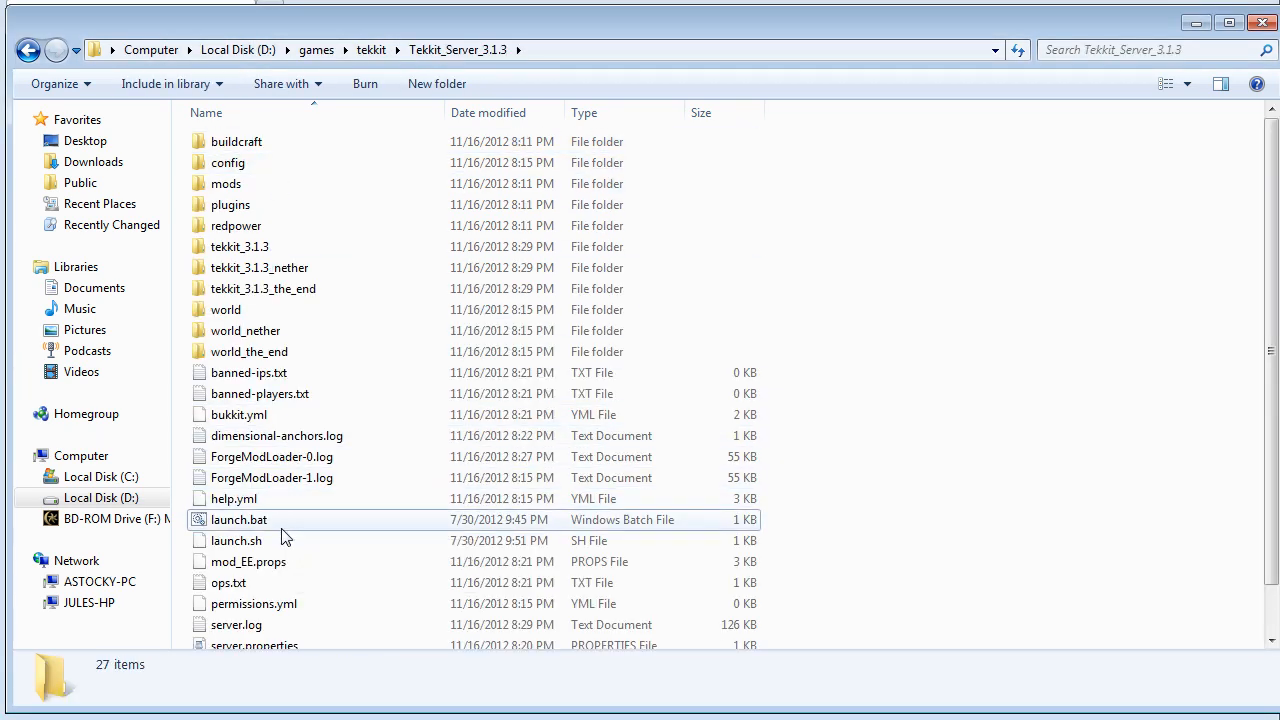
click(281, 528)
scroll(280, 540, down, 1)
right_click(278, 596)
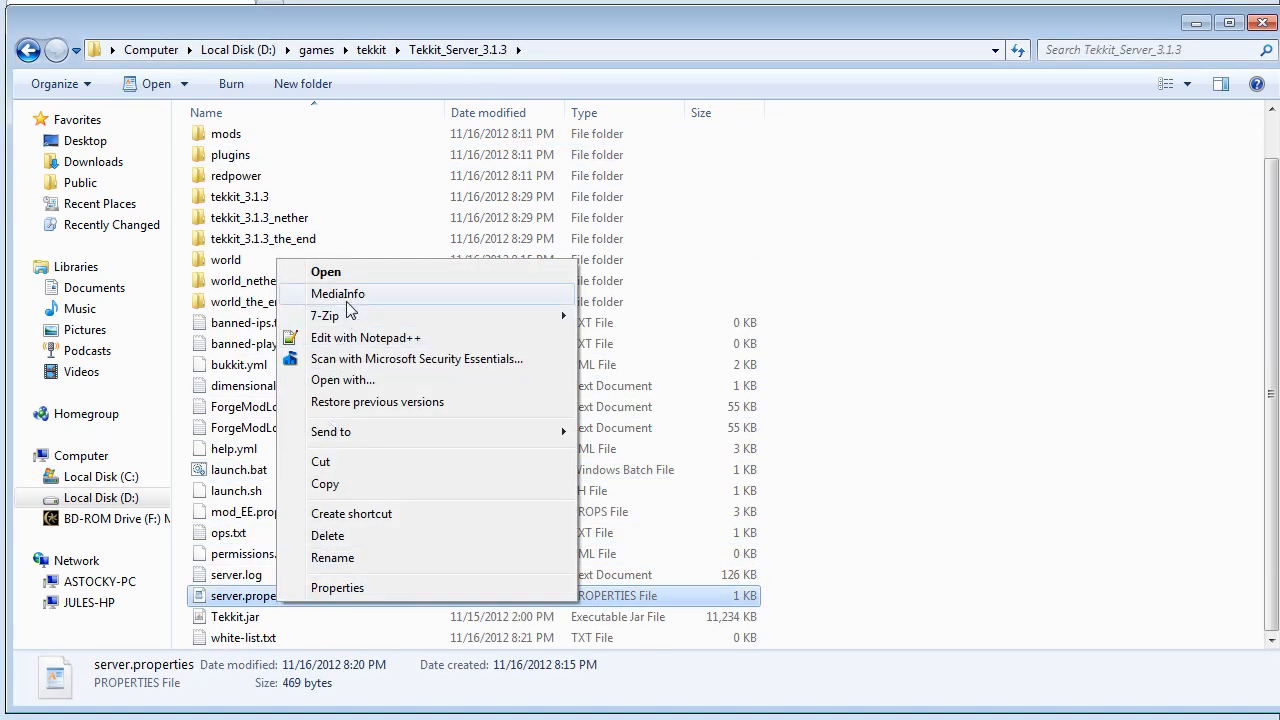
click(345, 272)
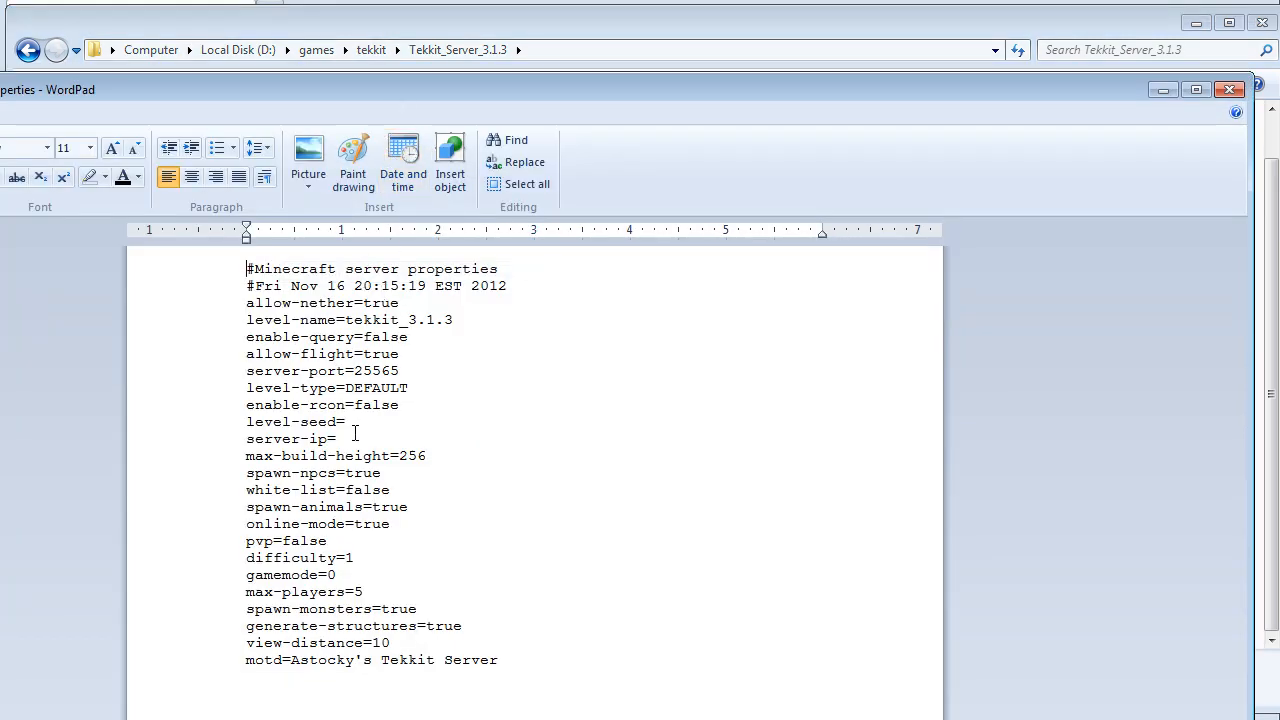
Examine the server-ip entry in the server properties and close the file without changing it.
drag(340, 438, 440, 438)
click(356, 437)
click(1228, 91)
click(958, 346)
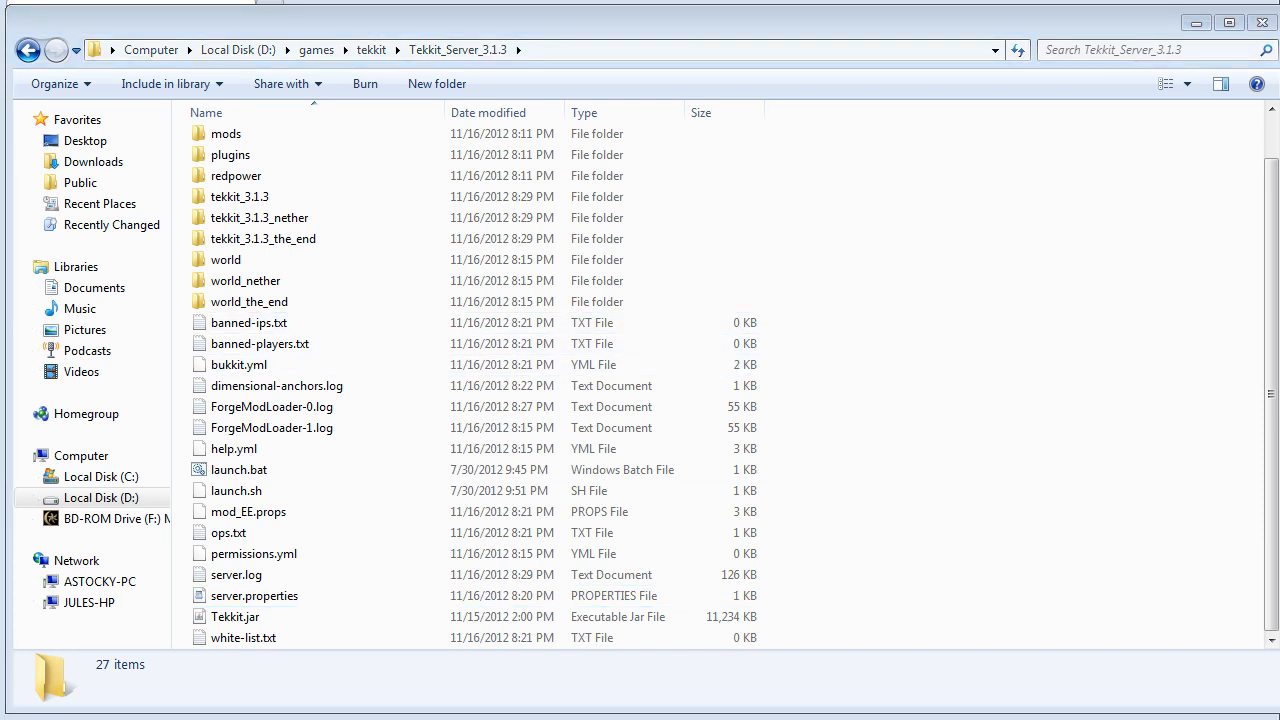
Run ipconfig in a command prompt, check the wireless adapter's IPv4 address, and close the prompt.
drag(2, 2, 791, 283)
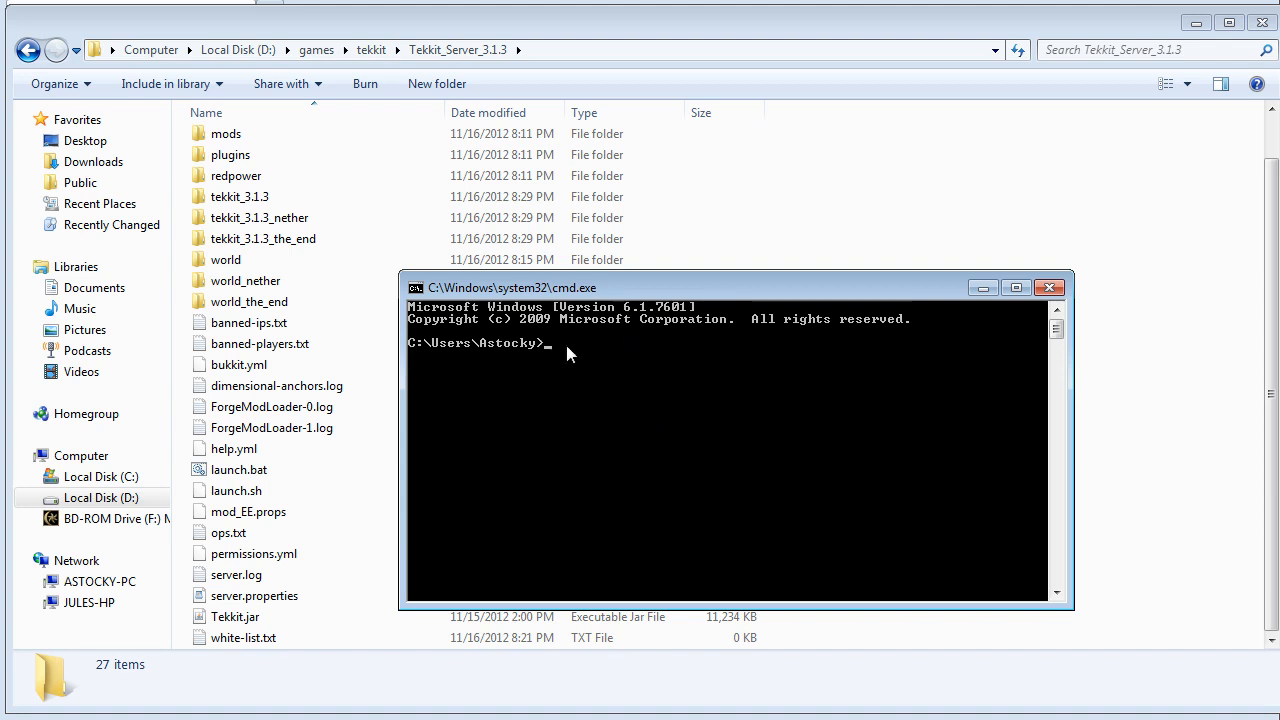
text(ipconi)
text(ig)
key(Return)
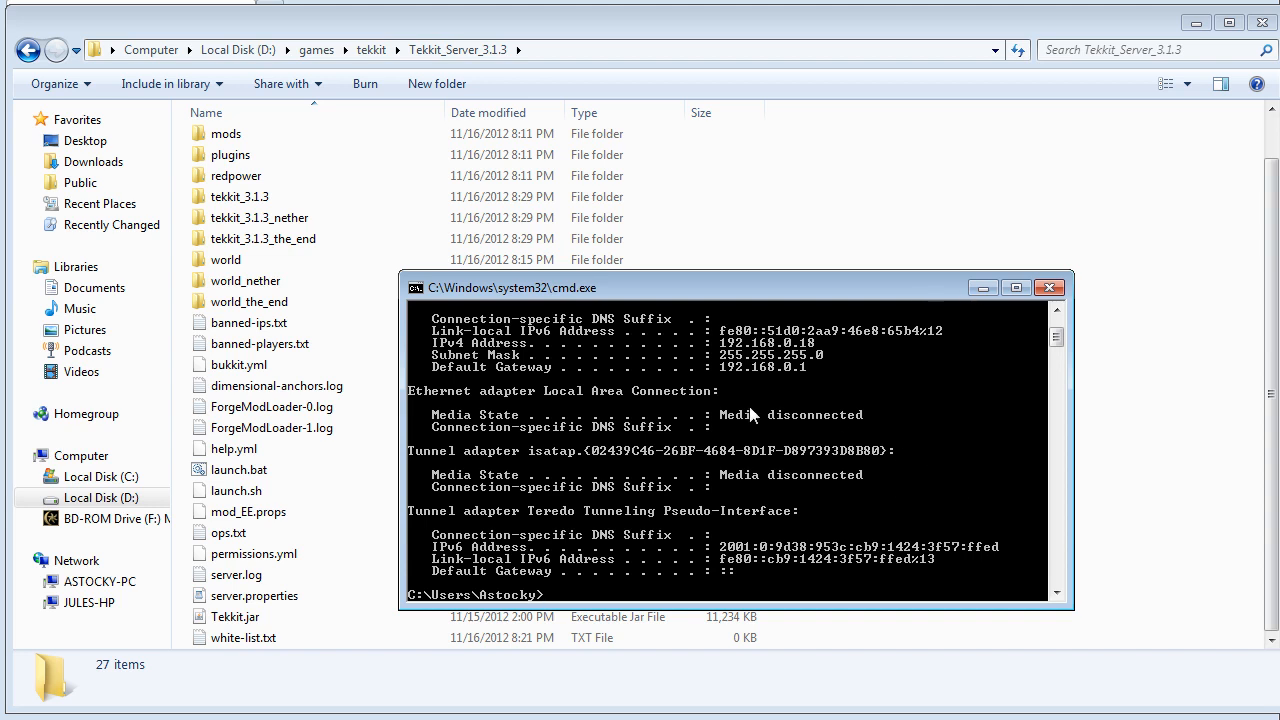
drag(1057, 345, 1056, 332)
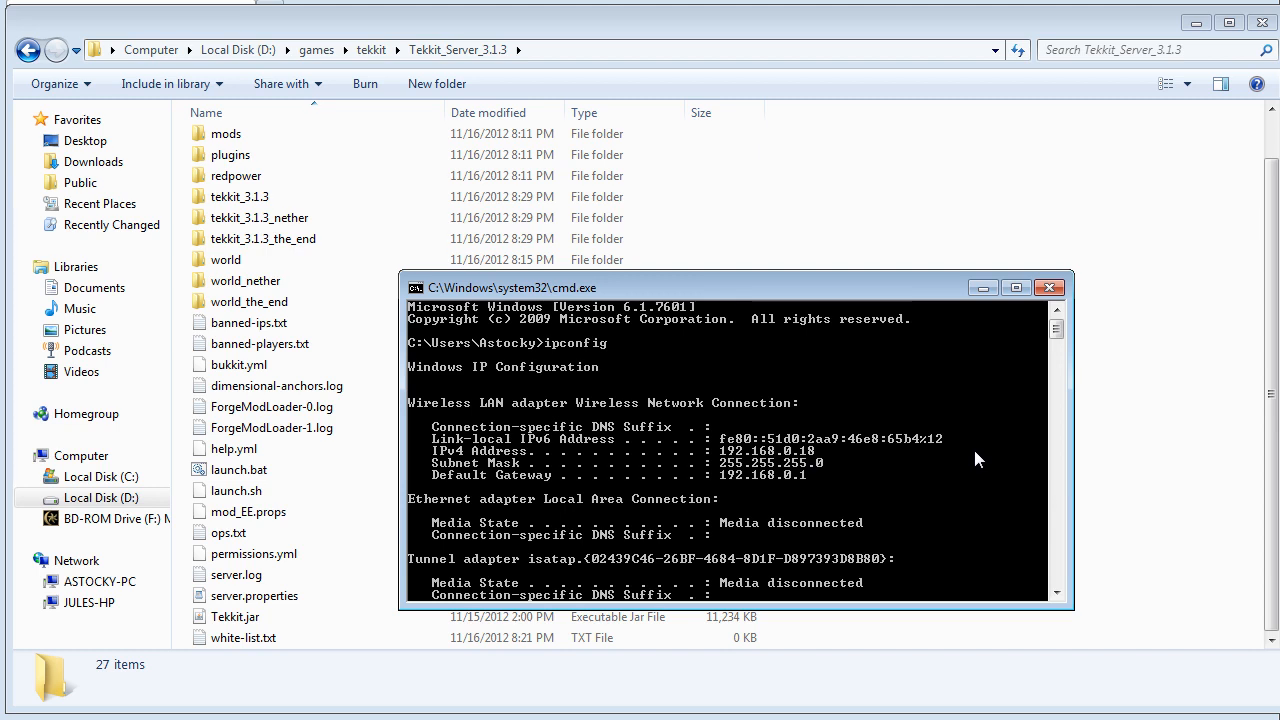
click(1049, 287)
Reopen server.properties, highlight the server-port value to check which port needs forwarding, and close the file.
right_click(278, 592)
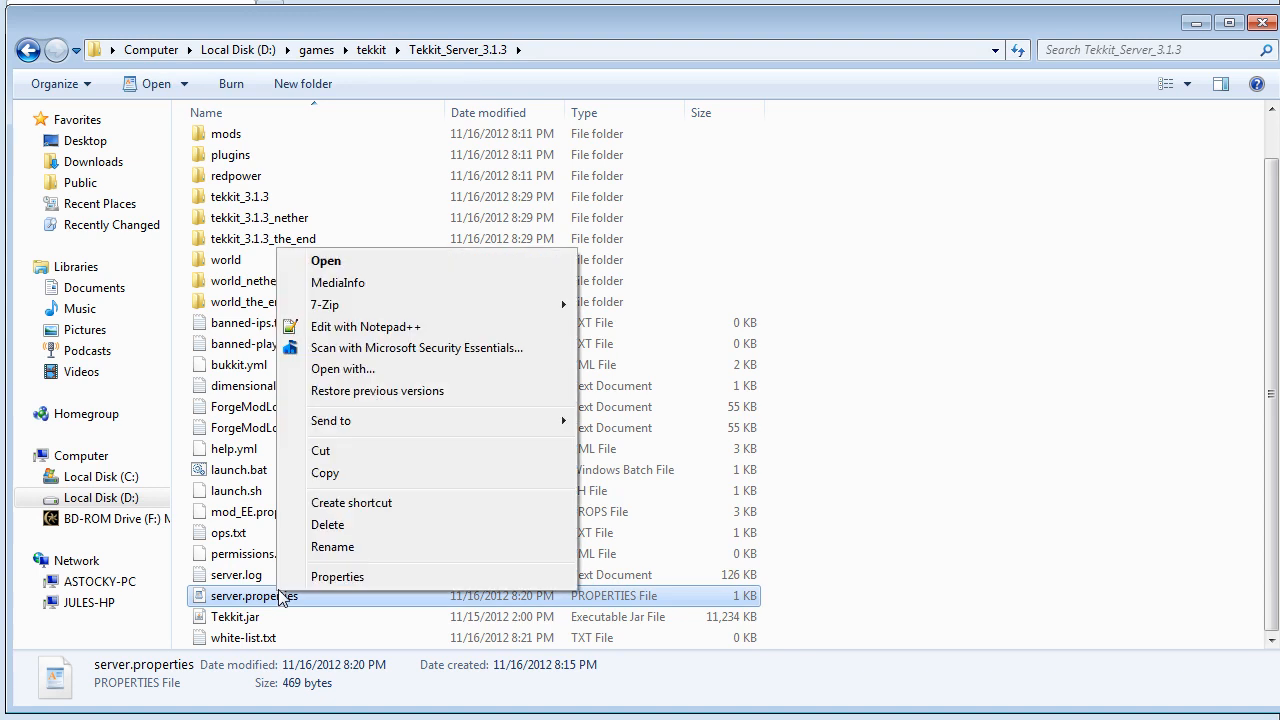
click(371, 263)
drag(418, 371, 356, 371)
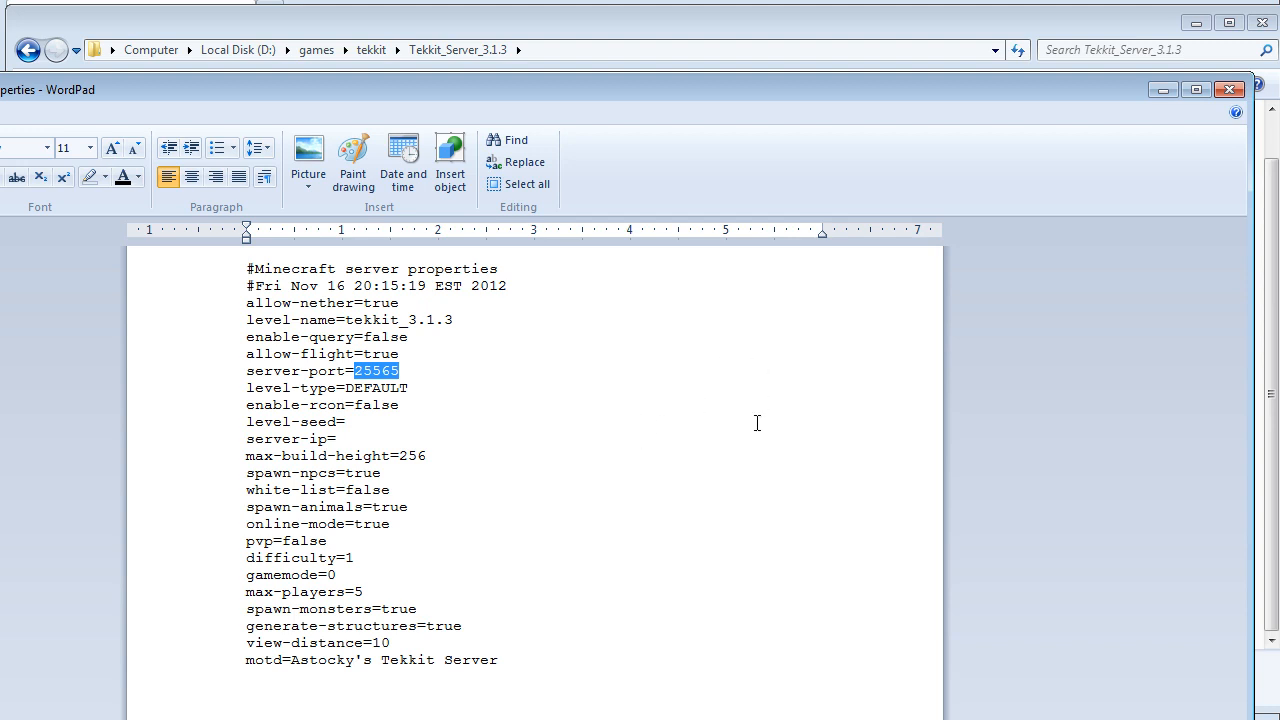
click(1221, 90)
click(878, 378)
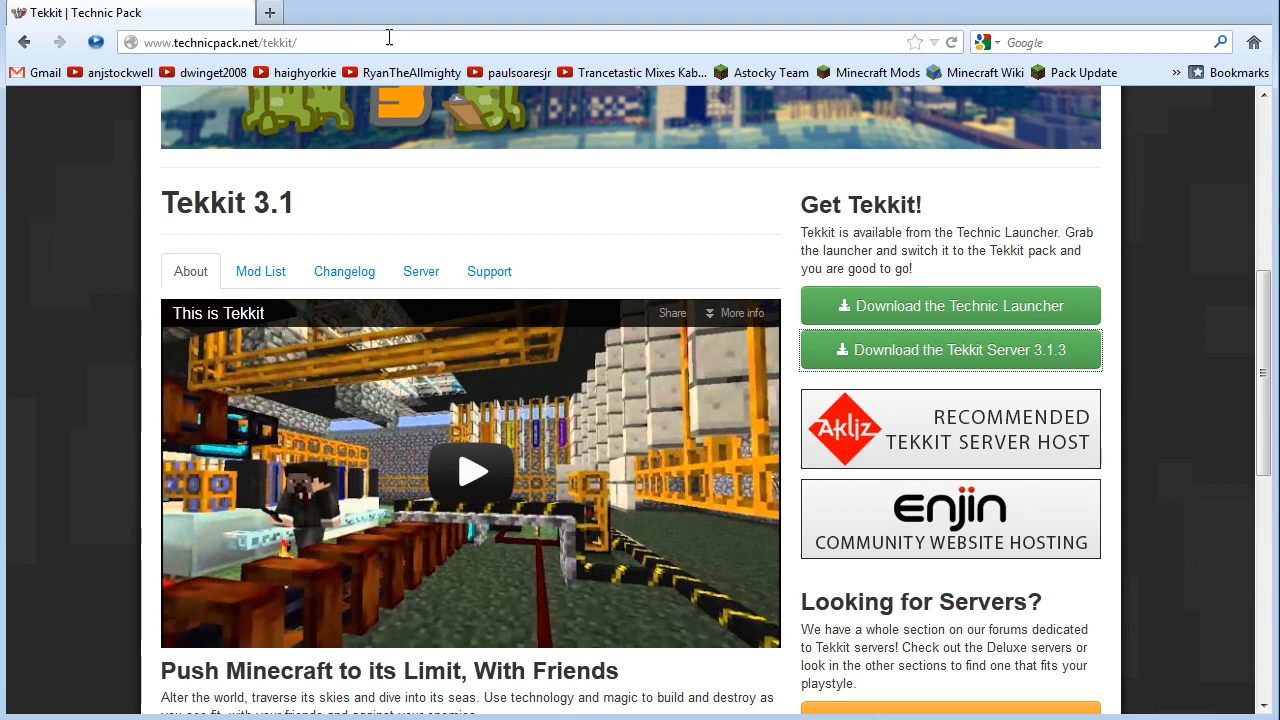
Go to ipchicken.com in the web browser and highlight the current external IP address.
click(389, 42)
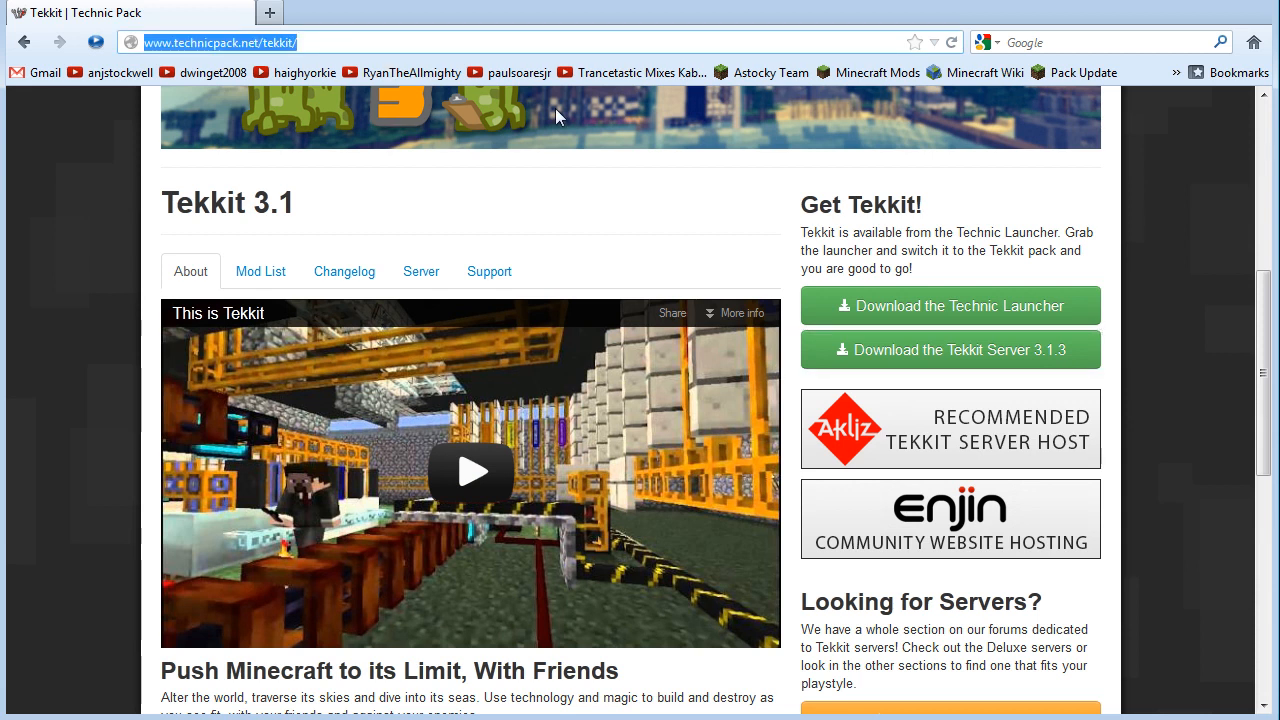
text(ipchicken.com/)
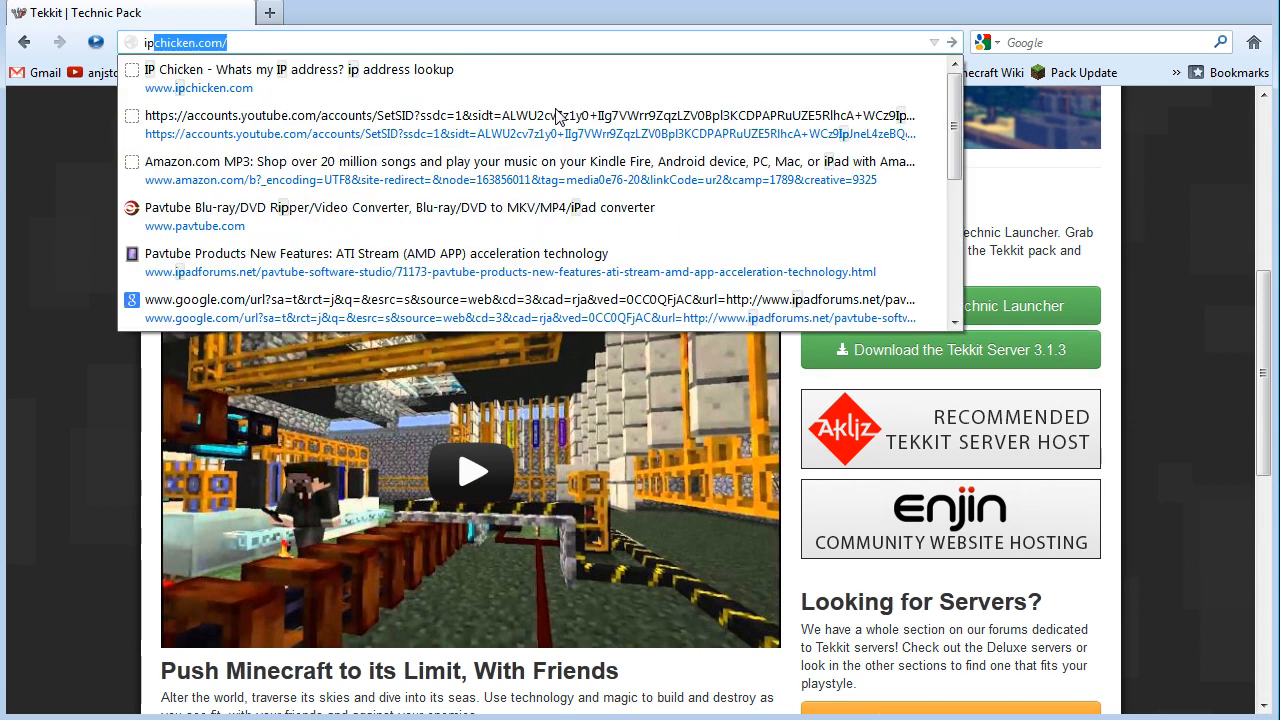
key(Return)
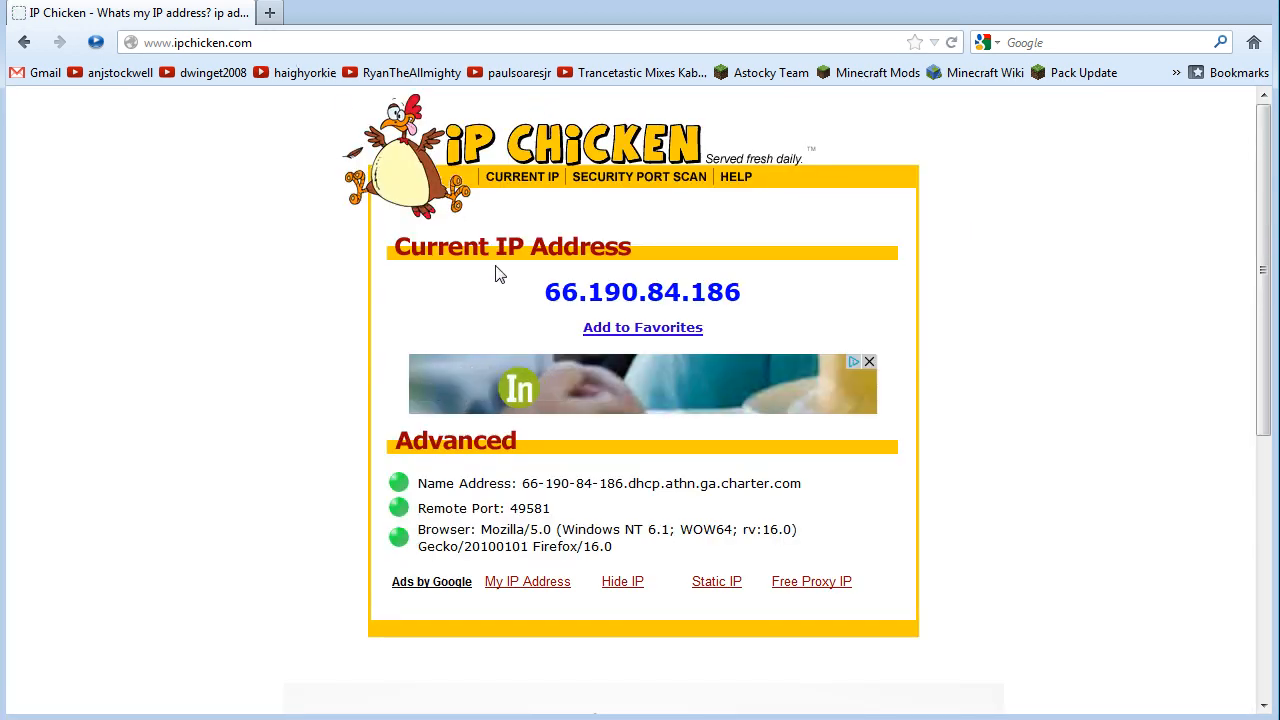
drag(545, 292, 754, 302)
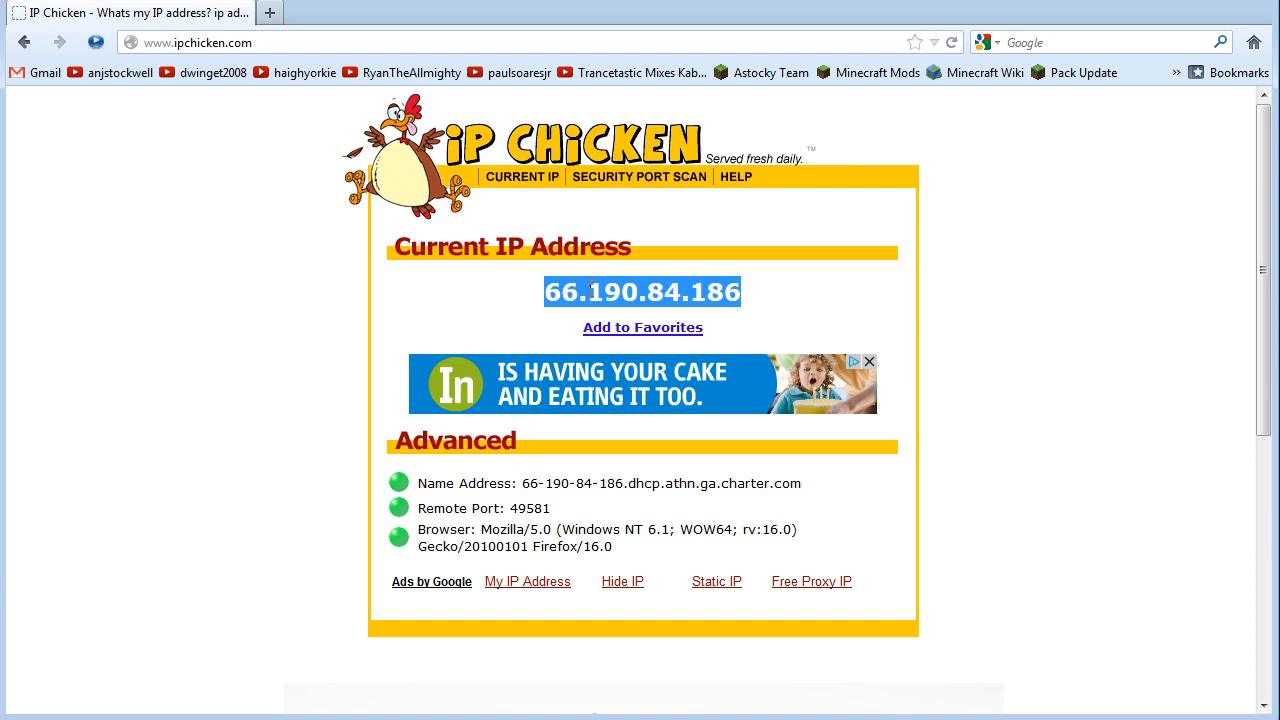
click(760, 303)
drag(756, 298, 540, 298)
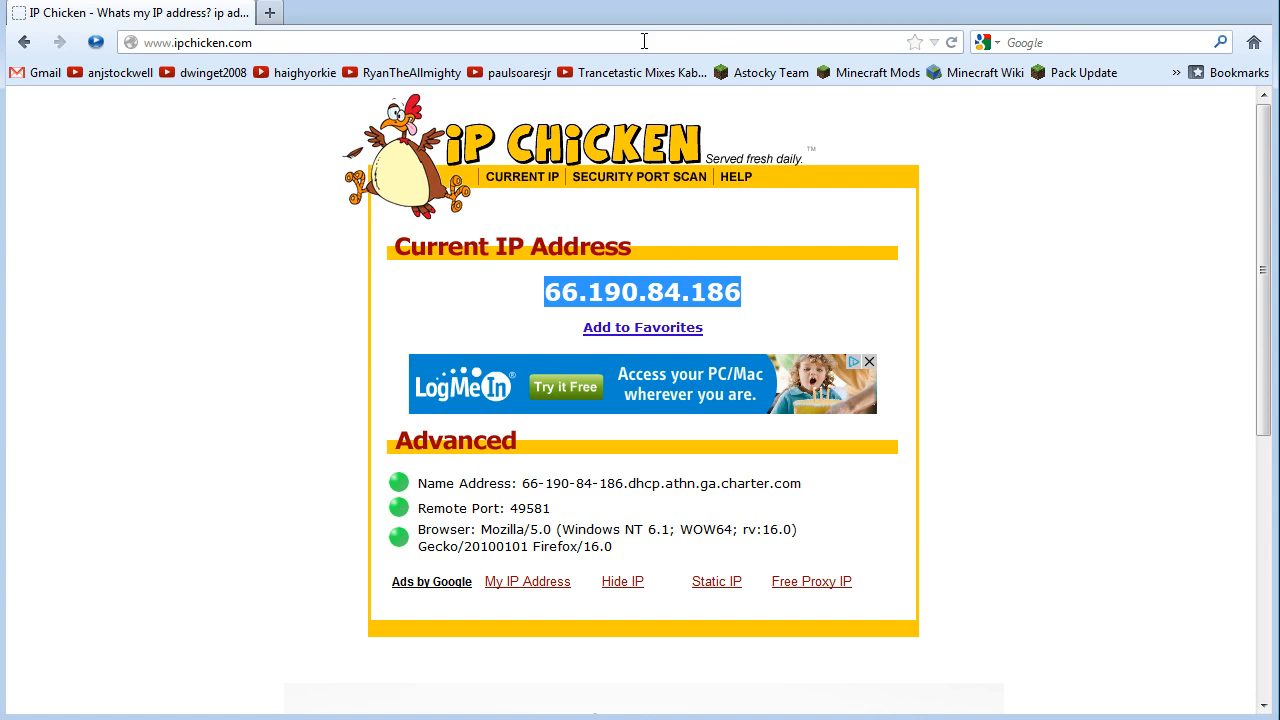
Search the web for "is my port forward working" and open the Open Port Check Tool on yougetsignal.com.
click(644, 42)
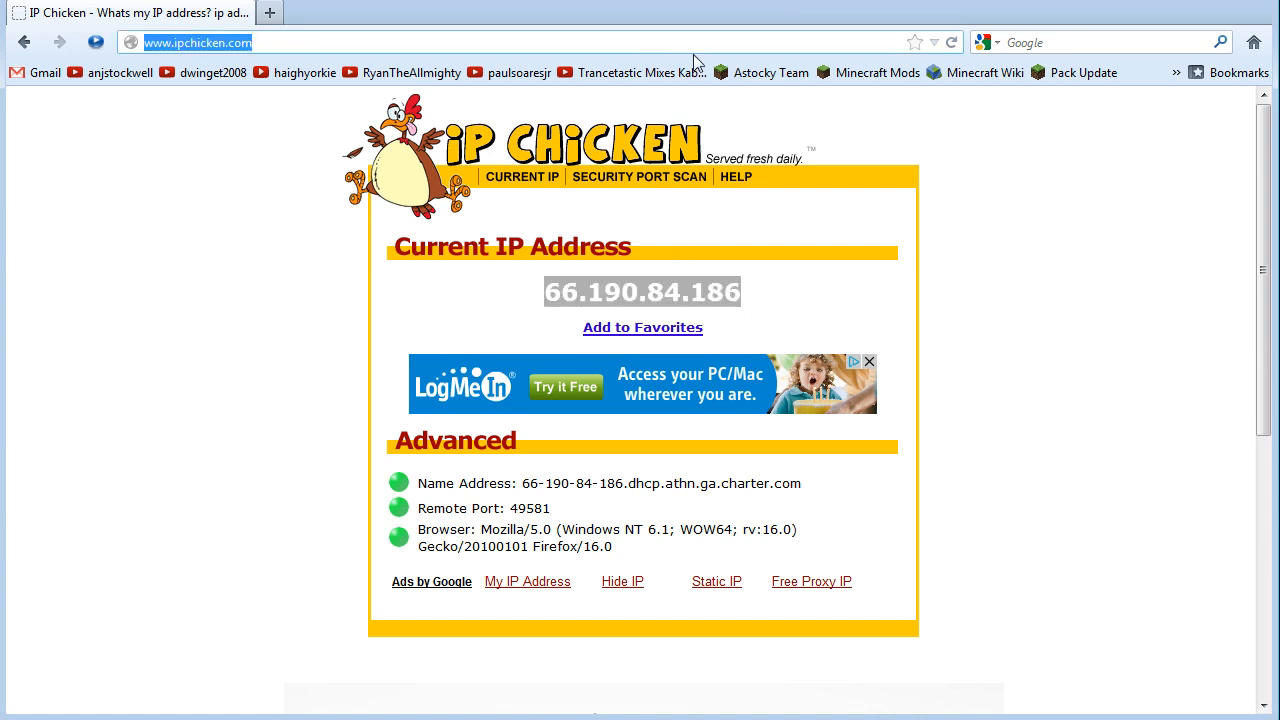
text(is my p)
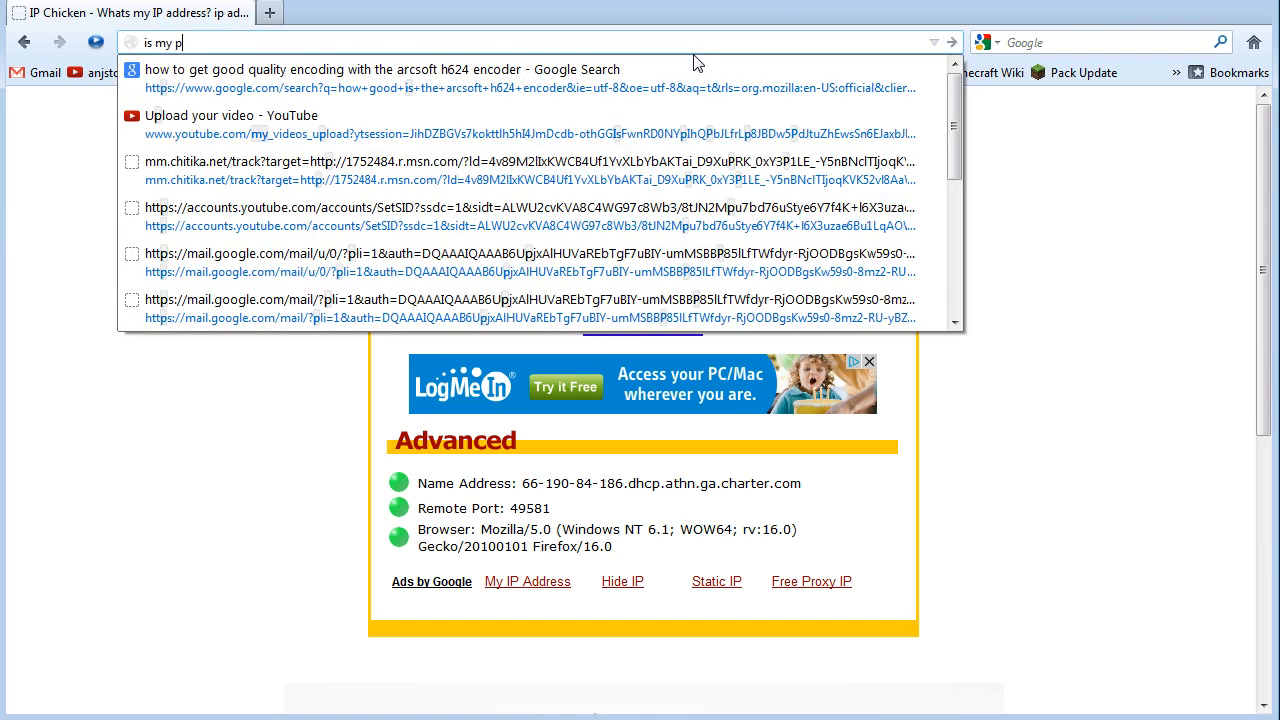
text(ort for)
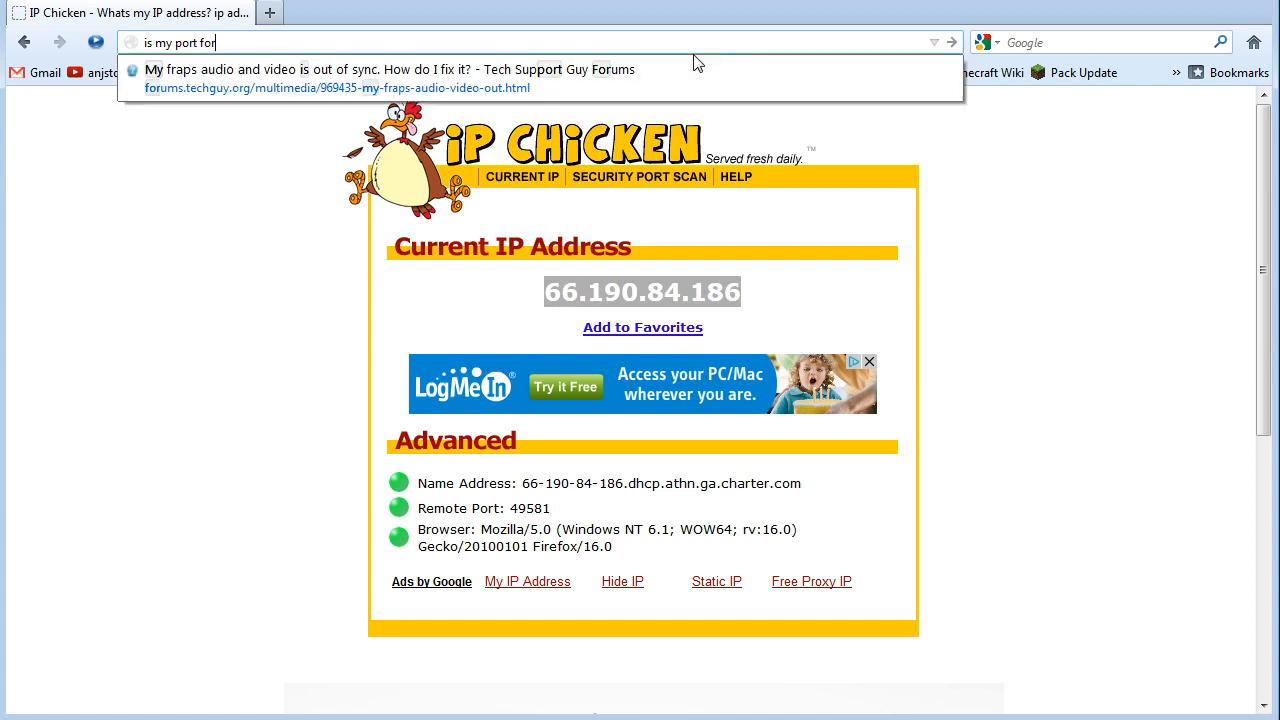
text(ward working)
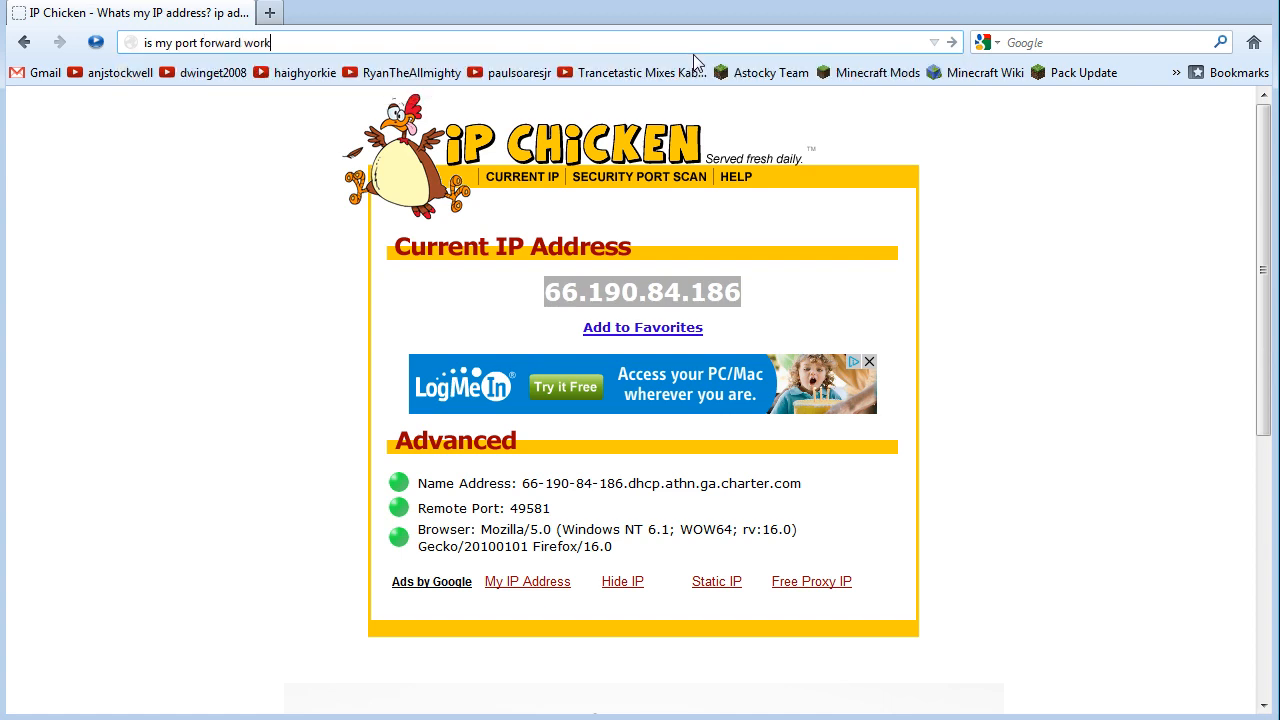
key(Return)
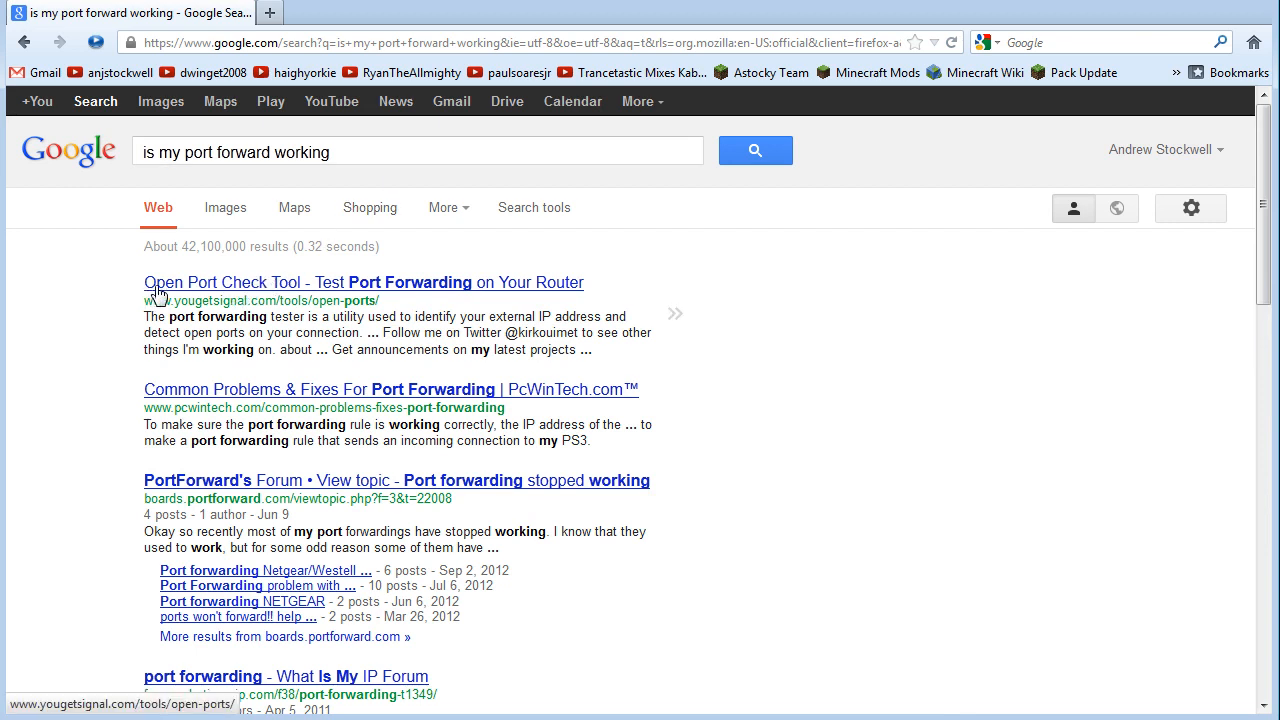
click(435, 292)
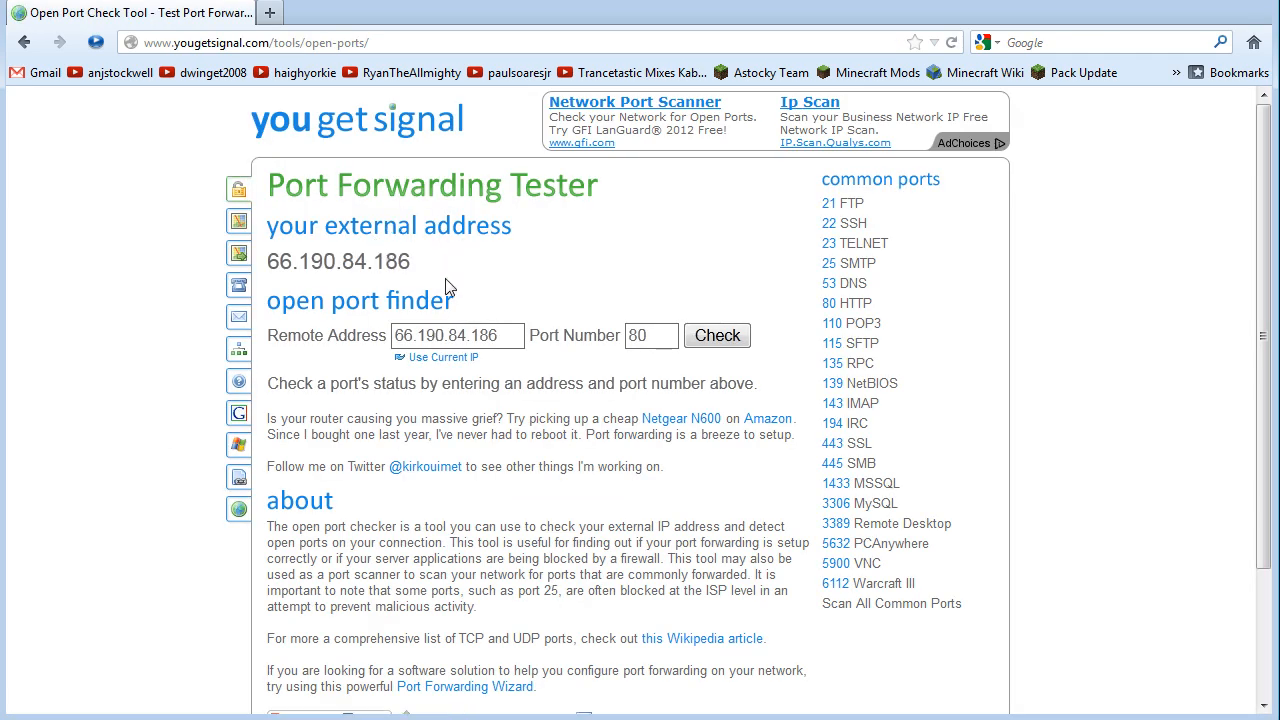
Check whether port 25565 is open on the current external address and highlight the reported port status.
drag(396, 335, 504, 336)
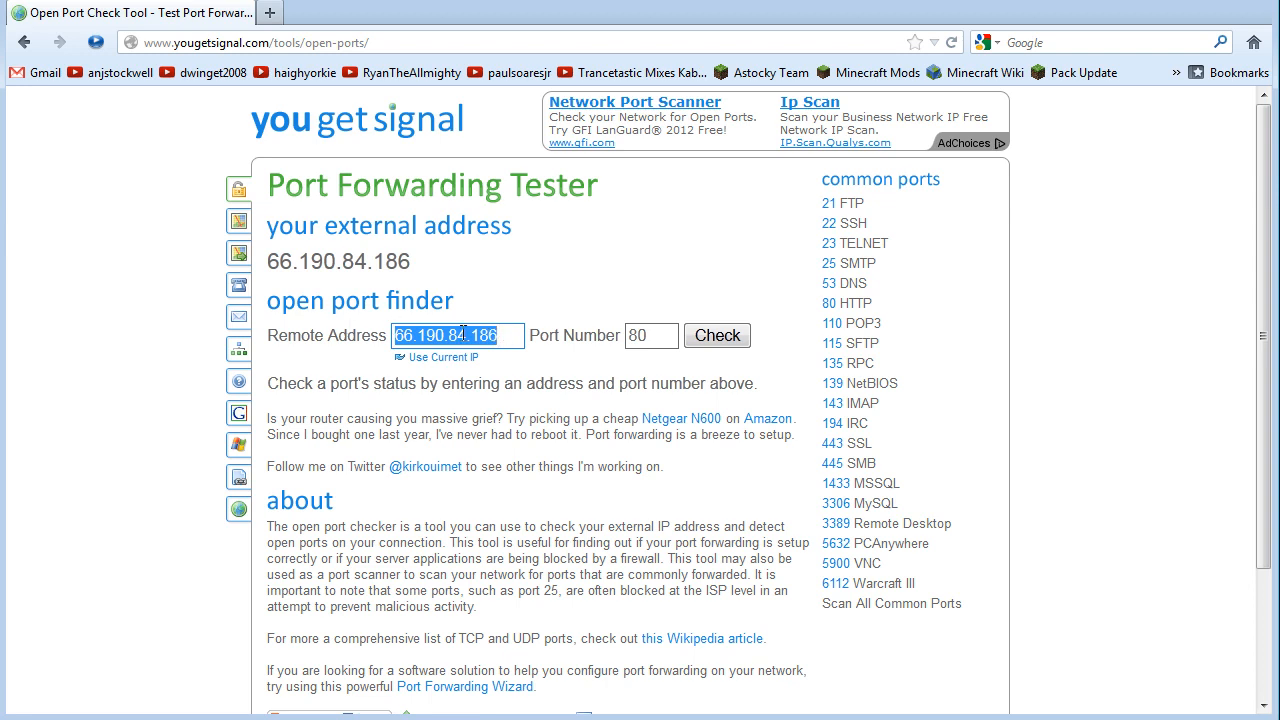
click(640, 336)
double_click(640, 336)
text(25565)
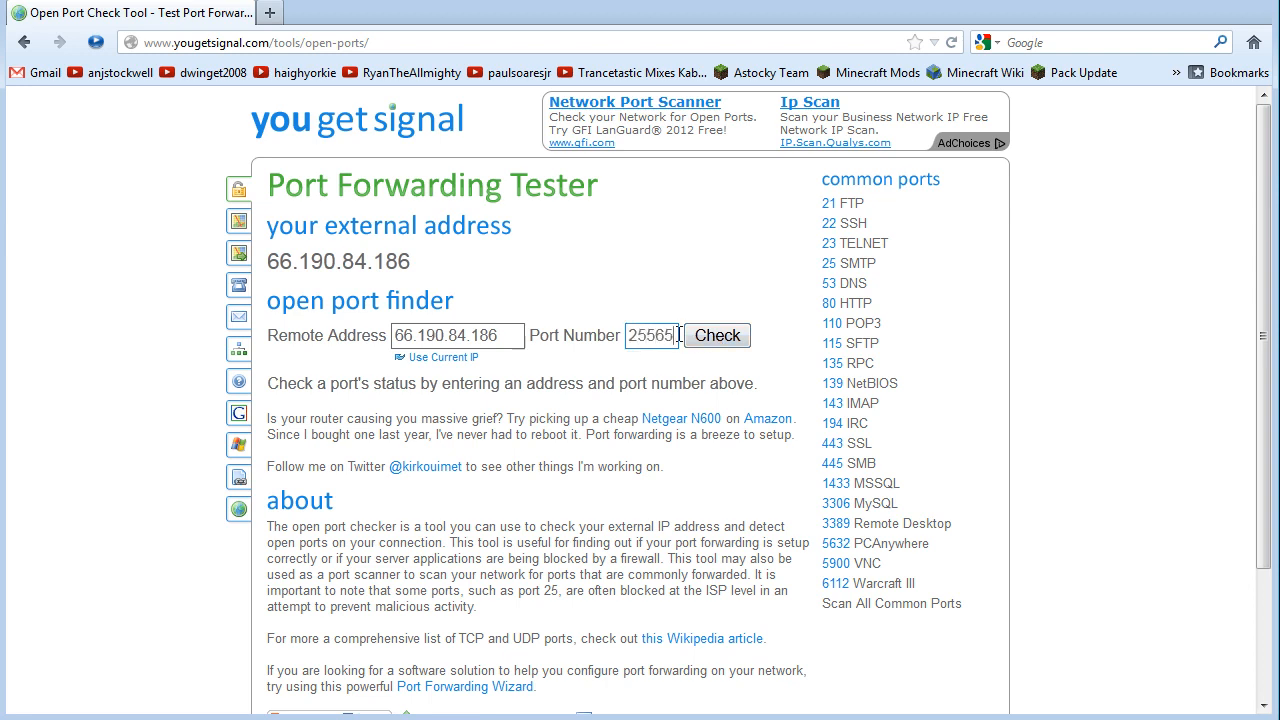
click(717, 336)
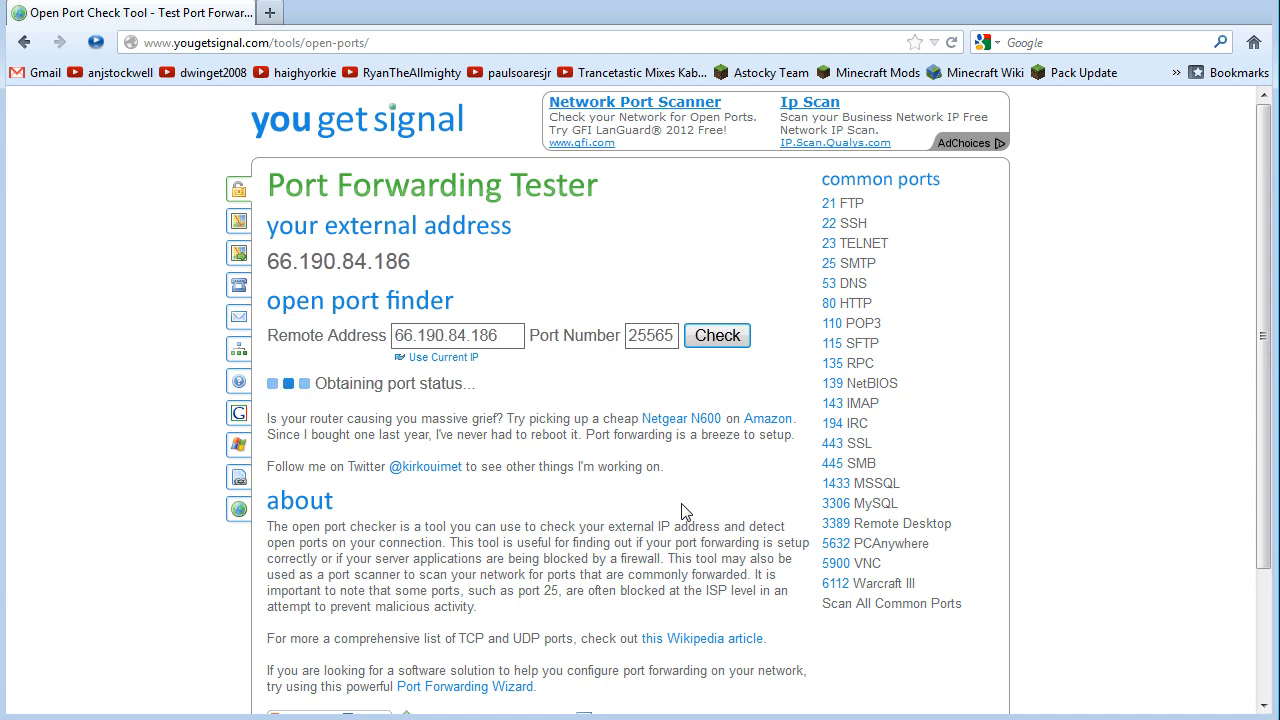
drag(387, 383, 435, 383)
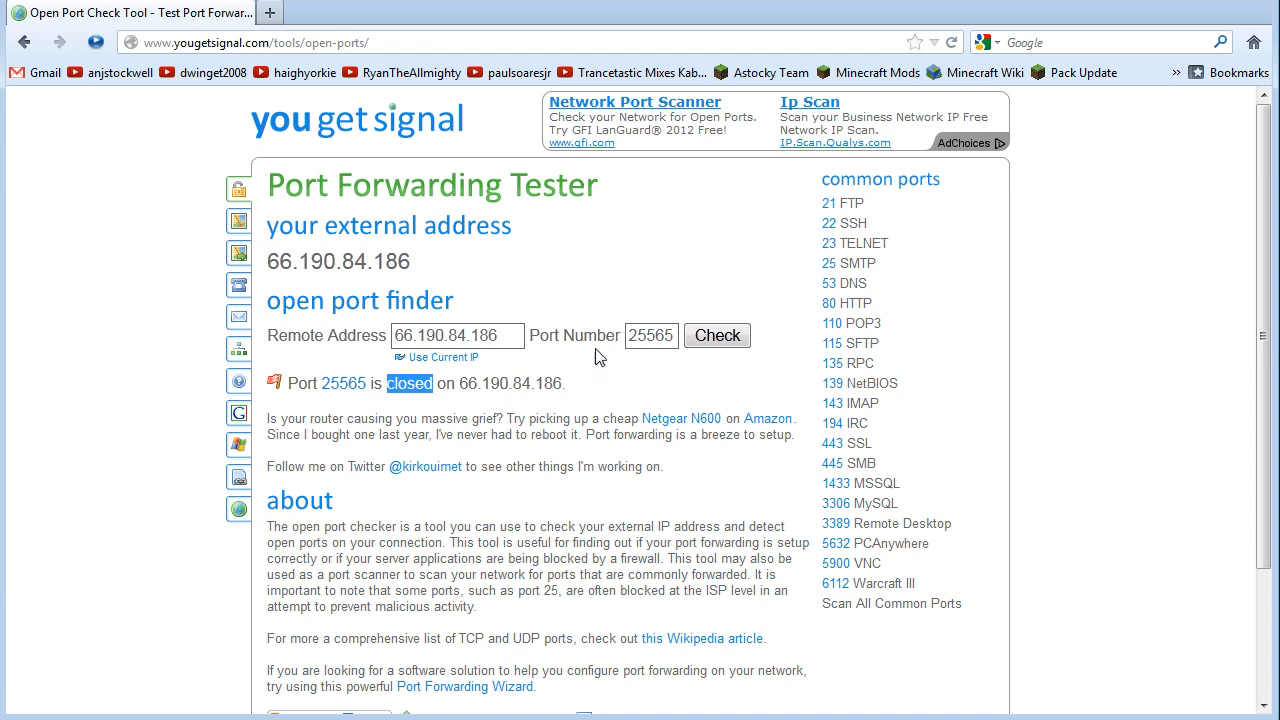
Test port 80 and port 7777 on the same external address with the open port finder.
double_click(631, 335)
text(80)
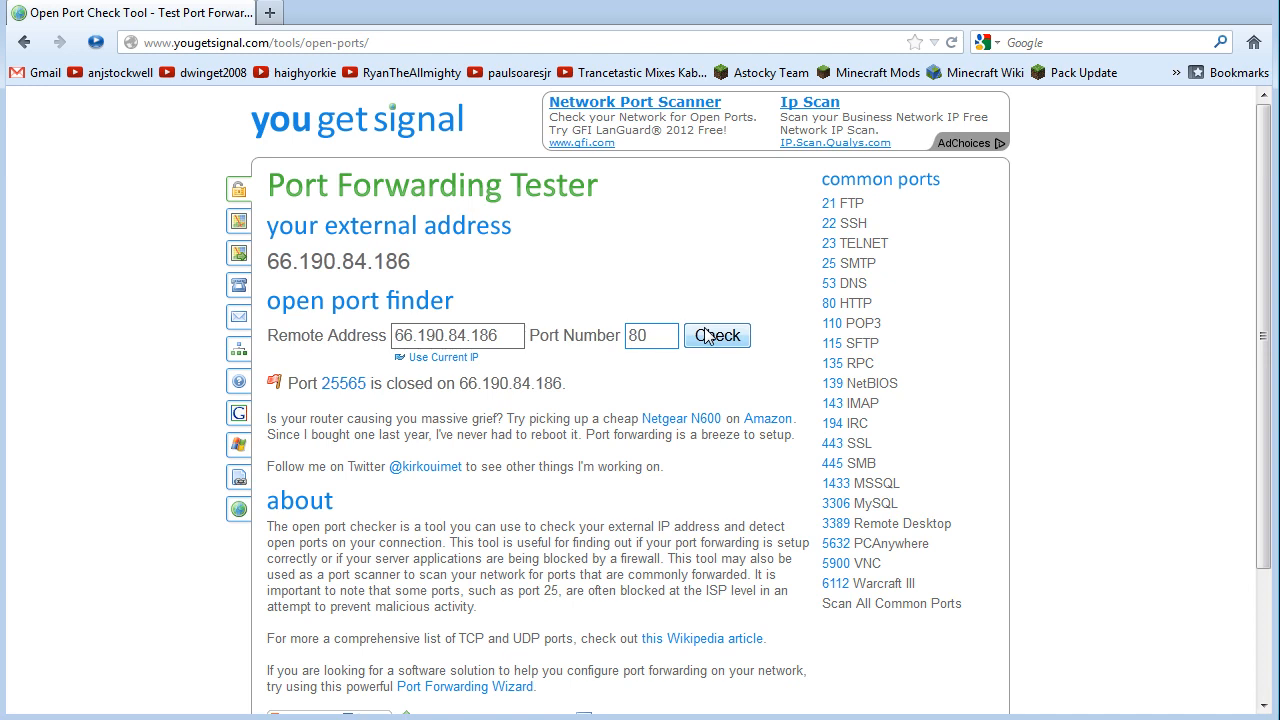
click(710, 336)
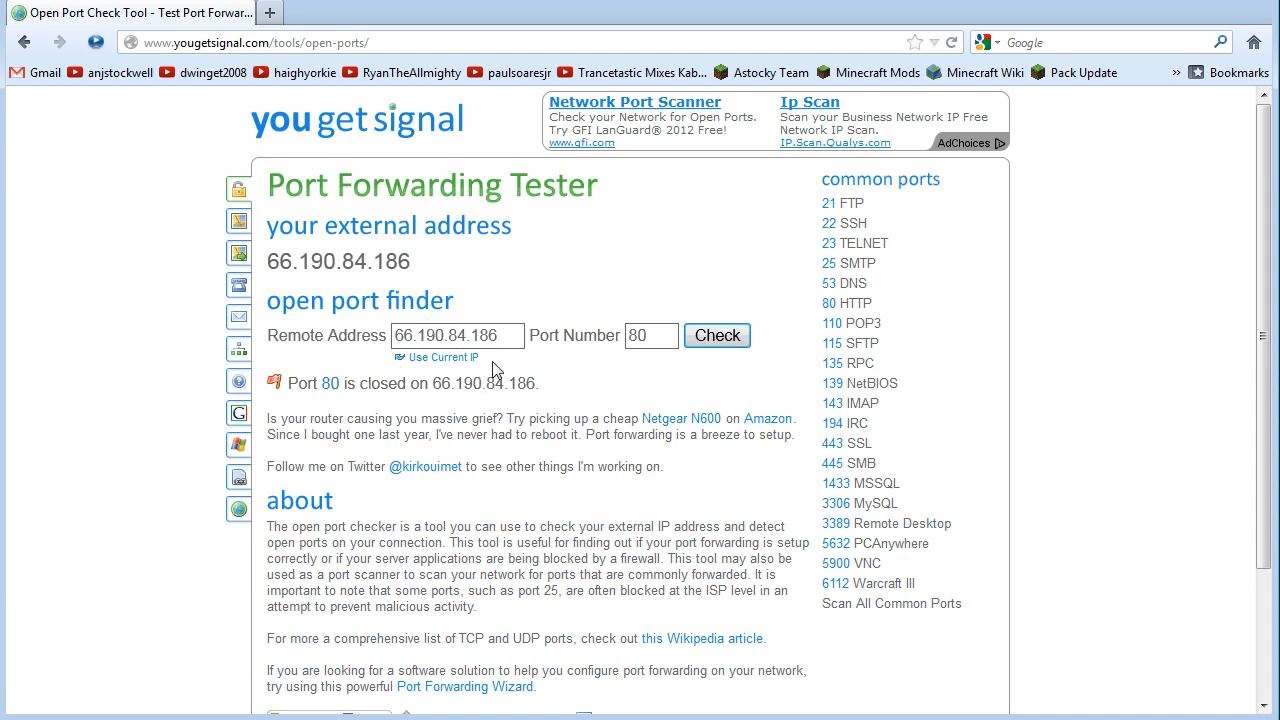
drag(668, 338, 600, 338)
text(7777)
click(720, 337)
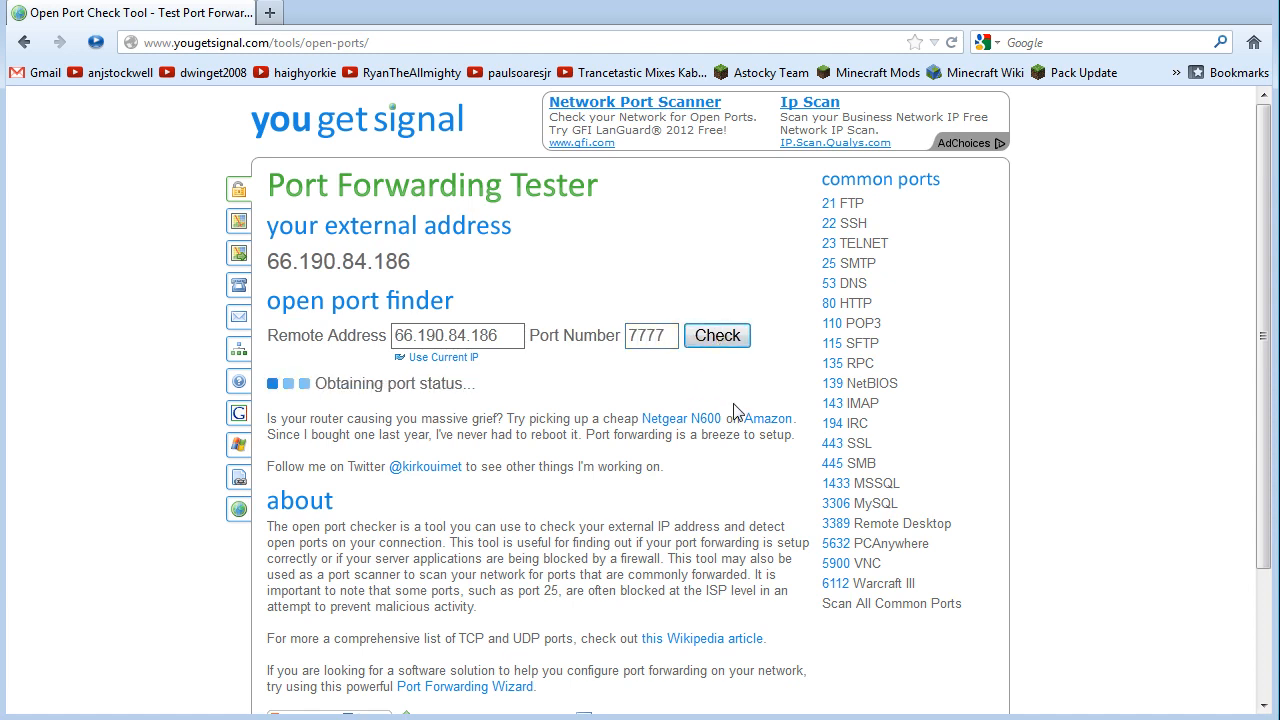